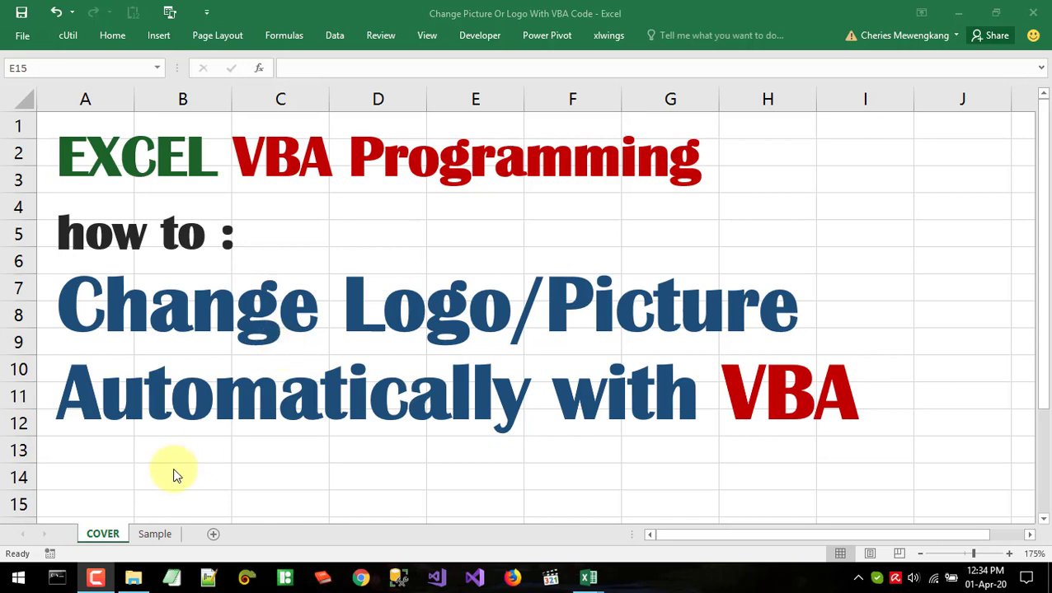
# Go to the Sample sheet and point out its ADD LOGO and REMOVE LOGO shapes.
pyautogui.click(142, 536)
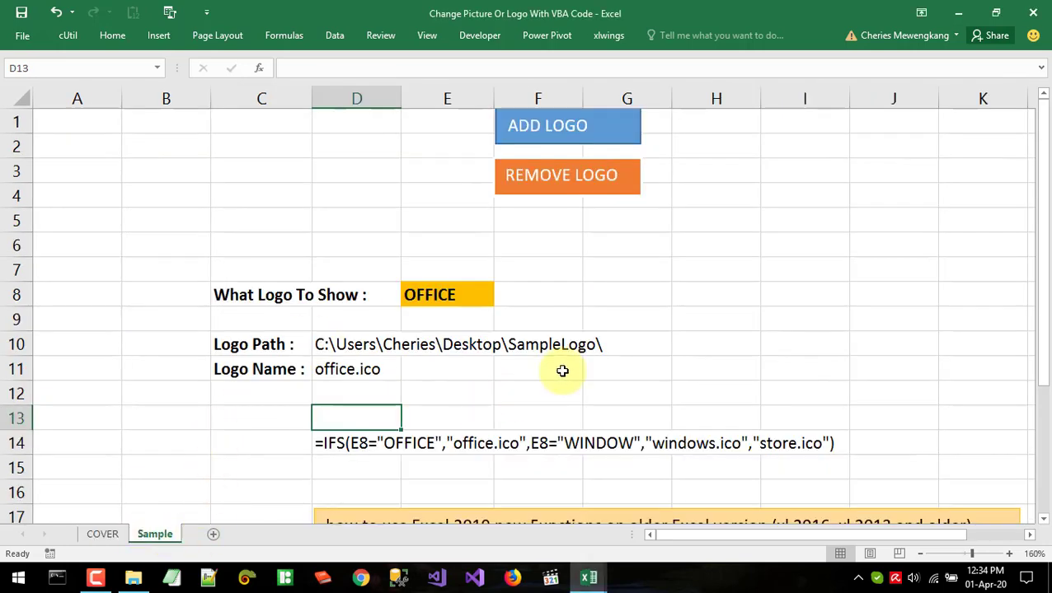
pyautogui.click(690, 294)
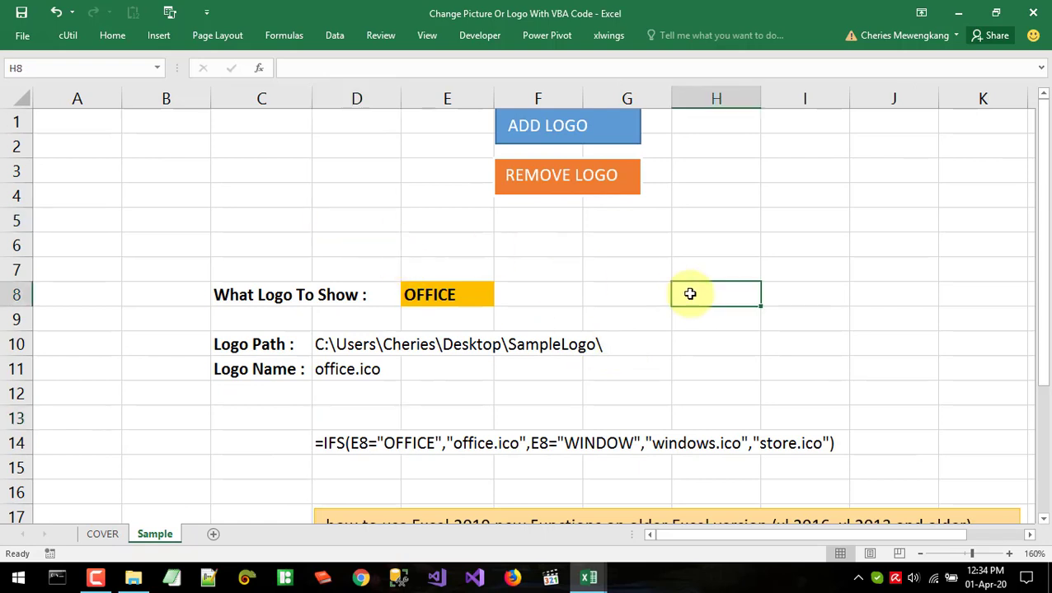
pyautogui.keyDown('ctrl'); pyautogui.click(623, 137); pyautogui.keyUp('ctrl')
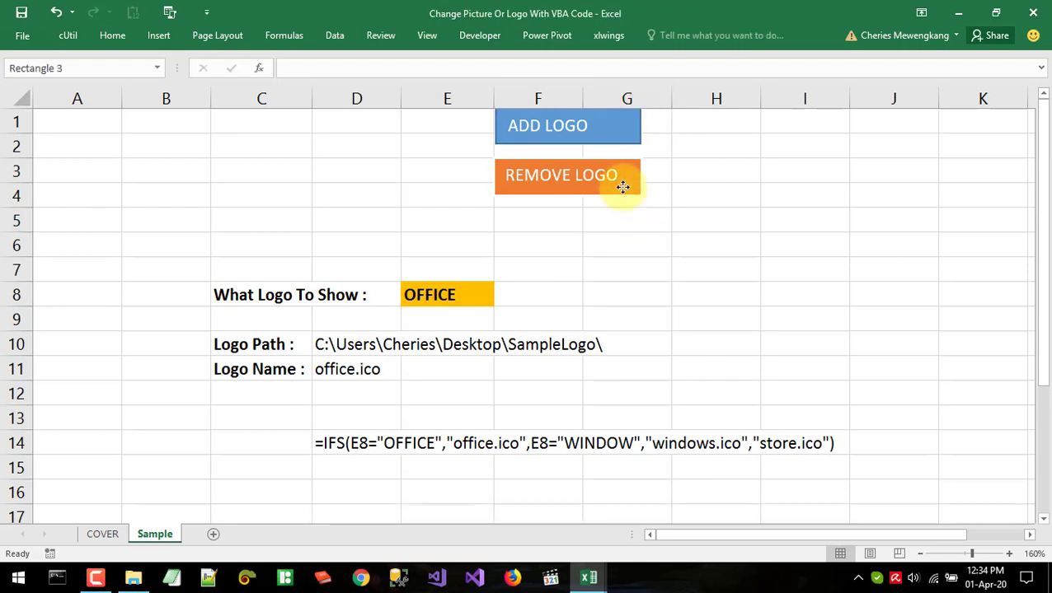
pyautogui.keyDown('ctrl'); pyautogui.click(623, 185); pyautogui.keyUp('ctrl')
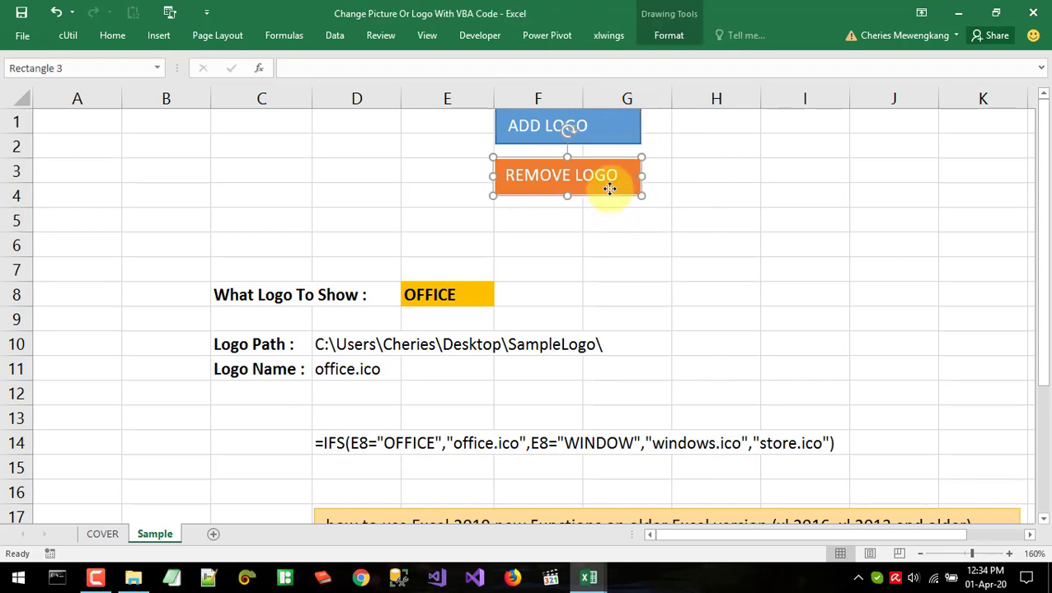
pyautogui.click(599, 216)
pyautogui.keyDown('ctrl'); pyautogui.click(592, 191); pyautogui.keyUp('ctrl')
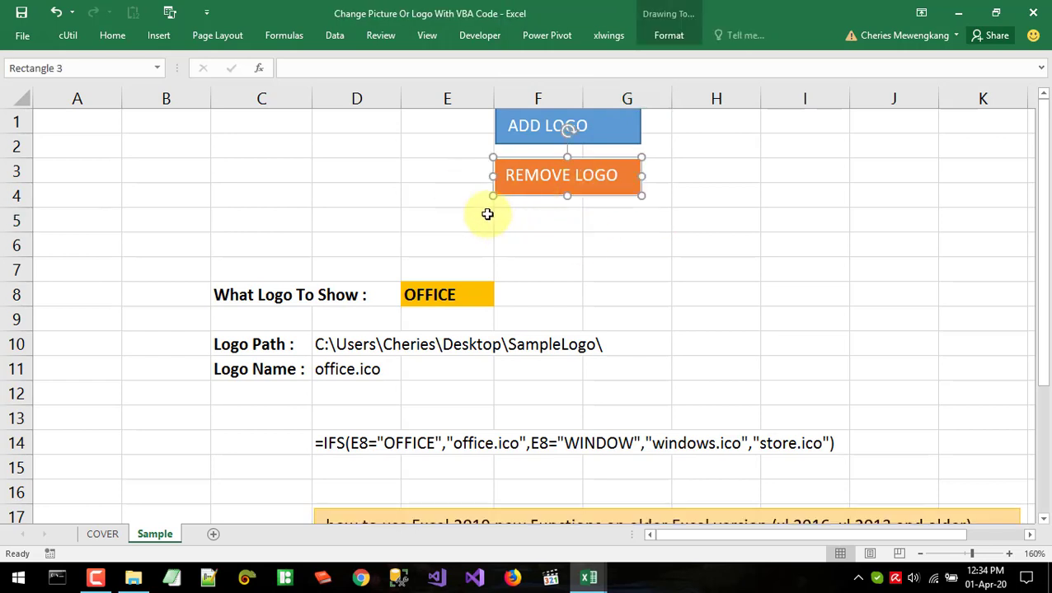
pyautogui.click(321, 175)
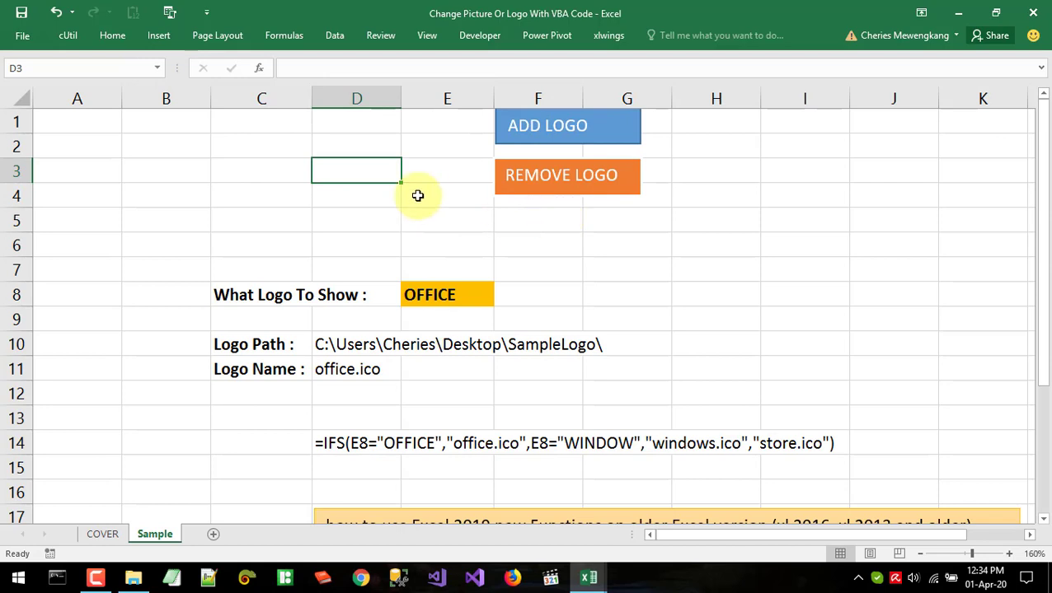
pyautogui.click(153, 39)
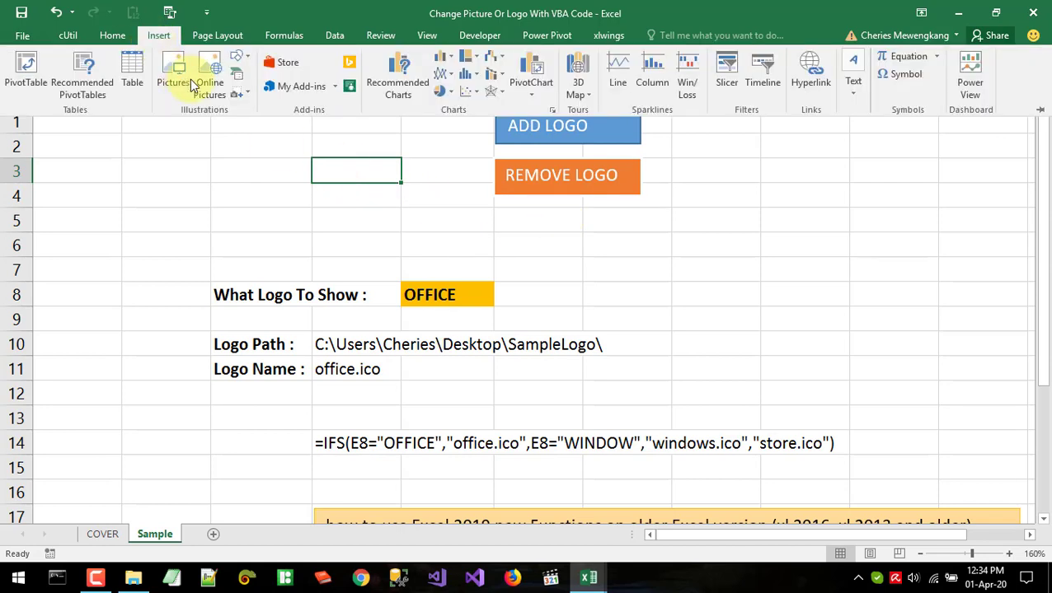
pyautogui.click(239, 62)
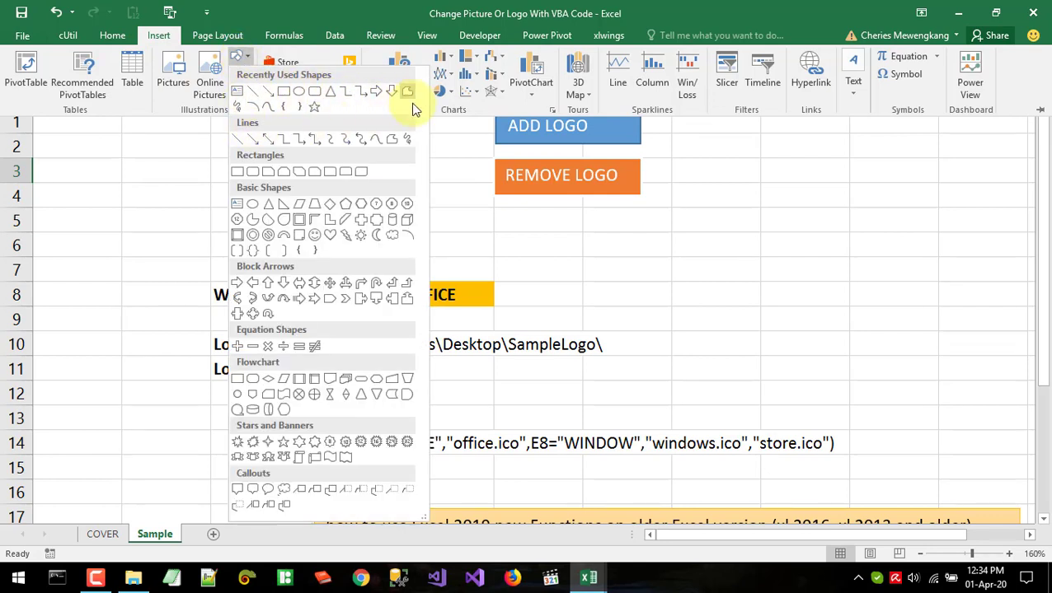
pyautogui.click(288, 99)
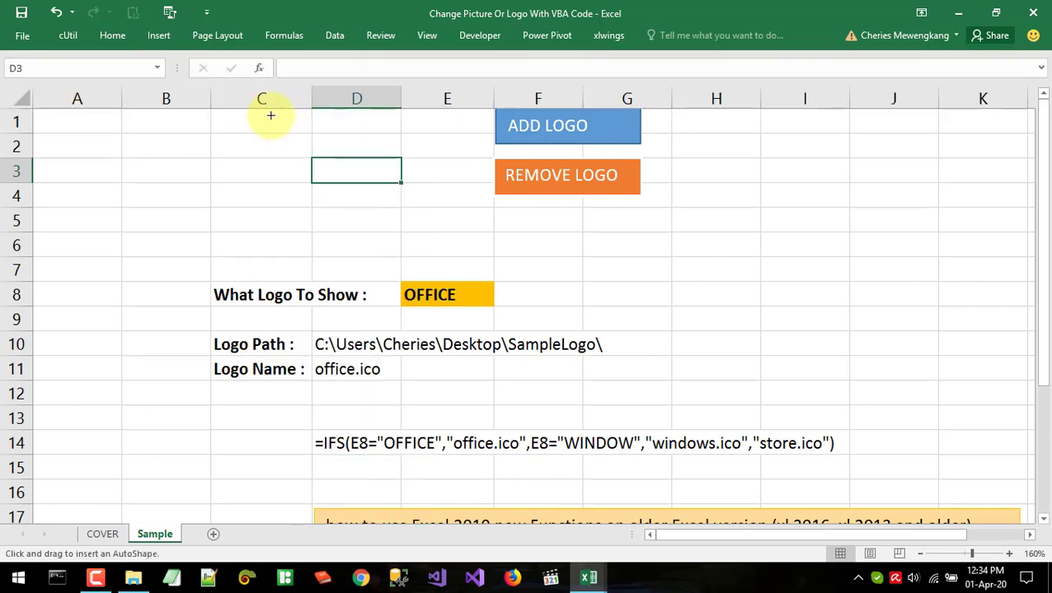
pyautogui.moveTo(270, 112); pyautogui.dragTo(425, 152)
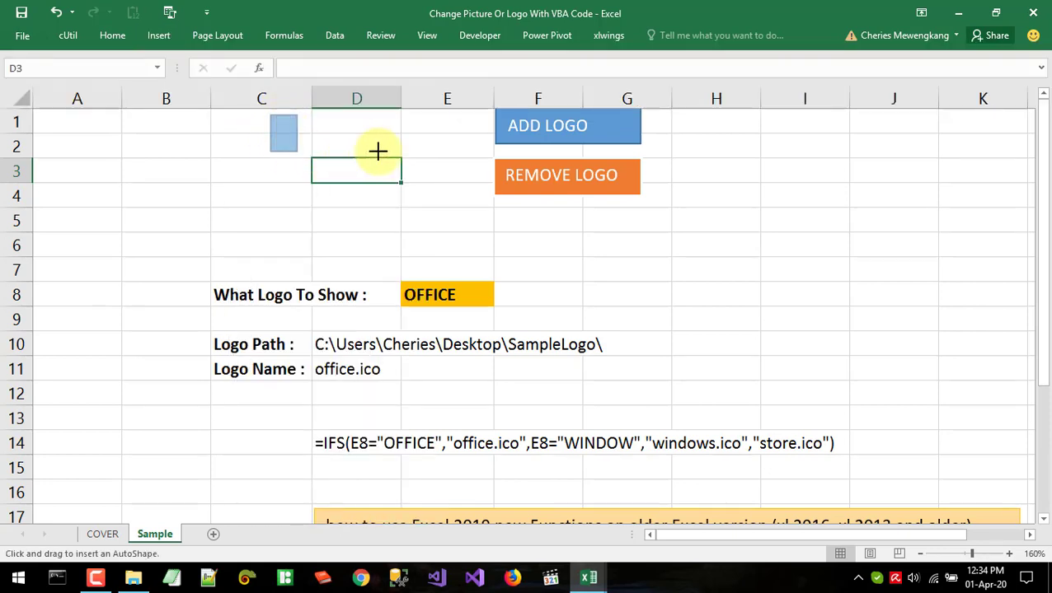
pyautogui.press('Delete')
pyautogui.click(388, 203)
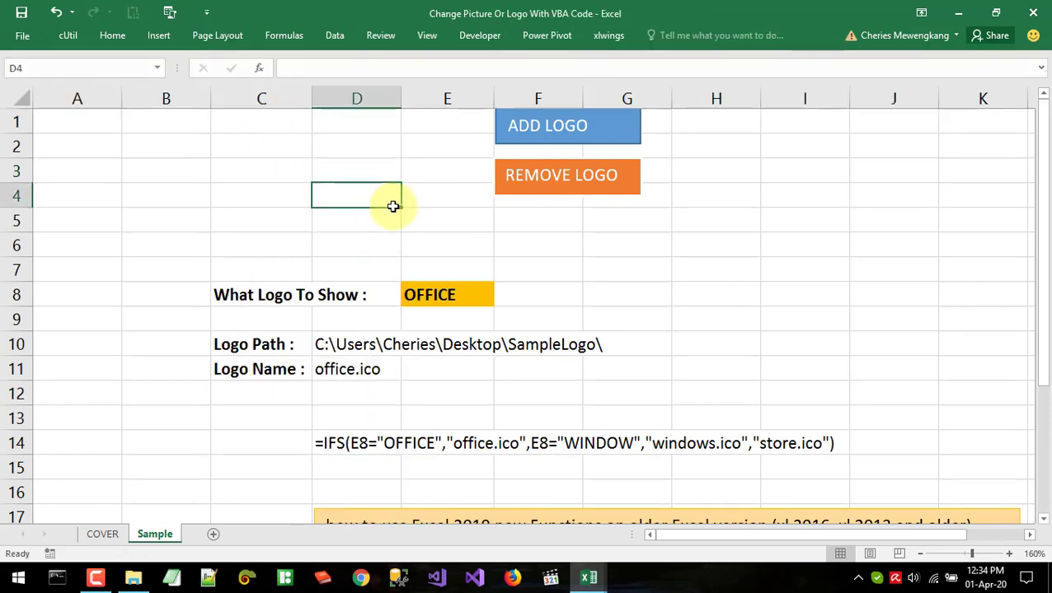
pyautogui.click(443, 297)
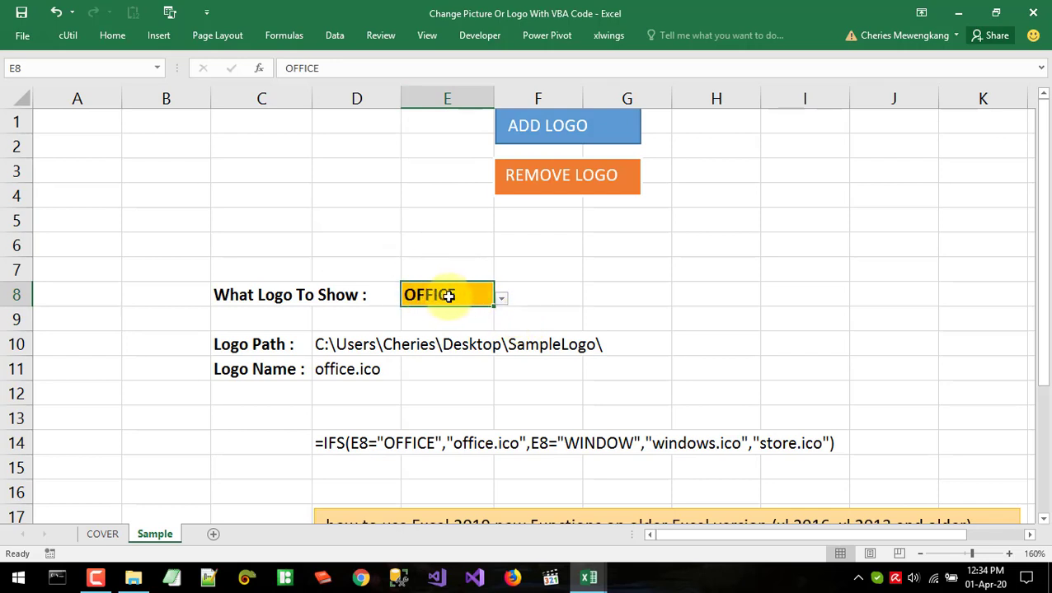
# Look at the fill colour choices, leaving the gold fill unchanged.
pyautogui.click(112, 36)
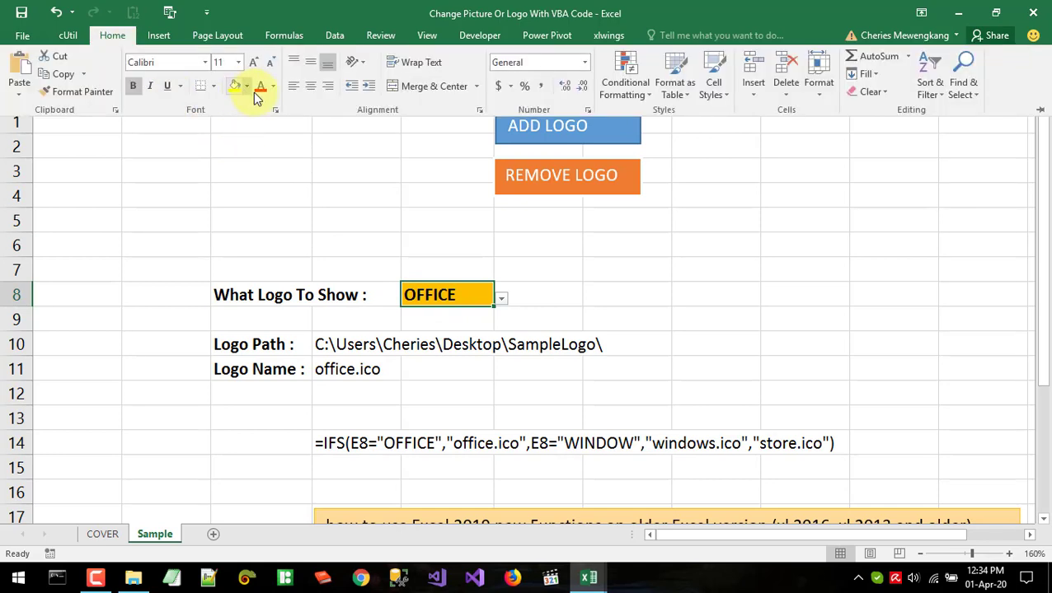
pyautogui.click(247, 87)
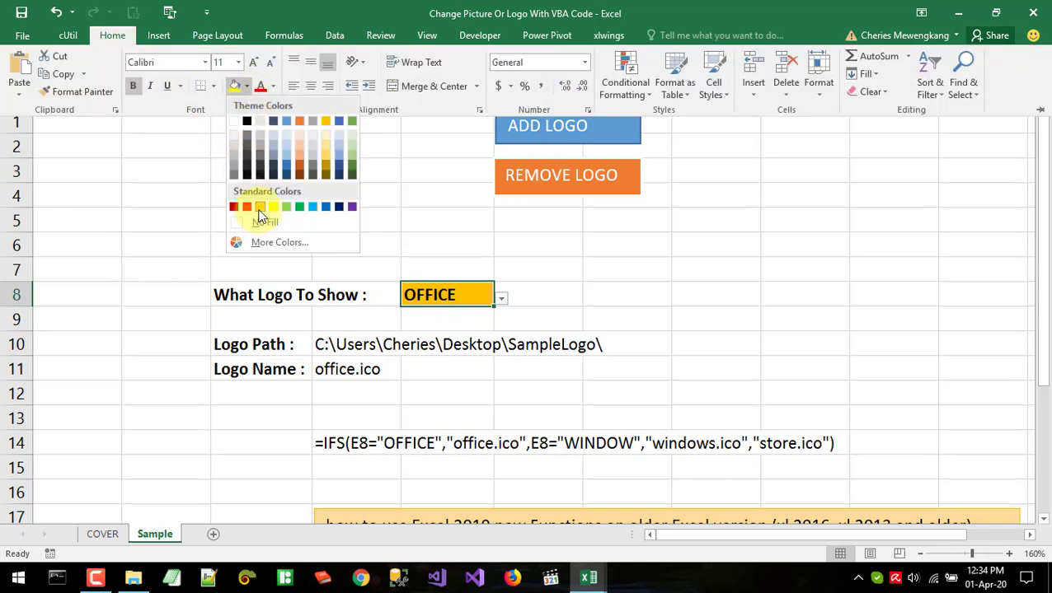
pyautogui.click(434, 290)
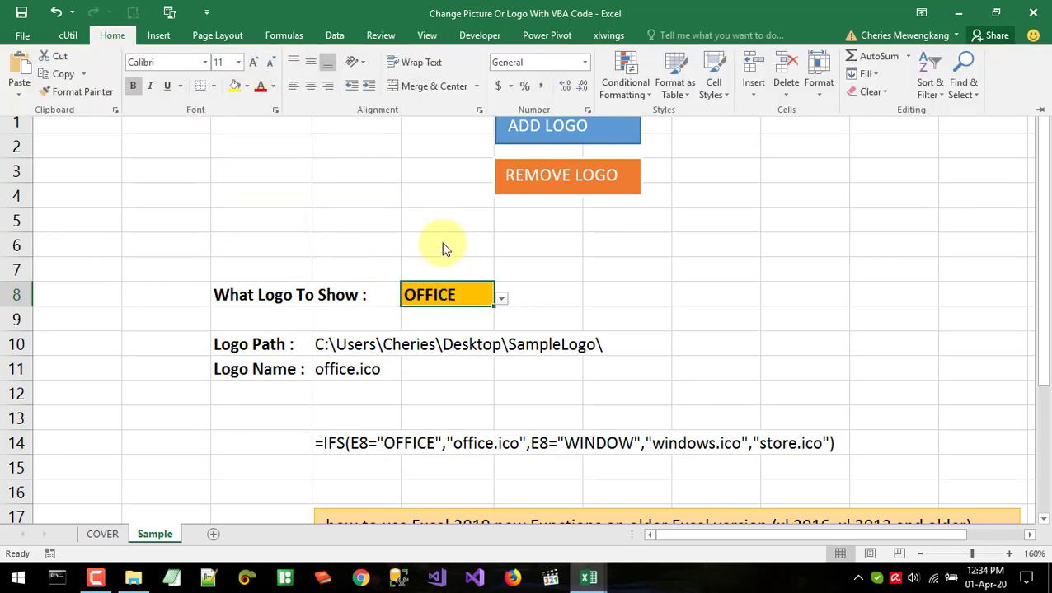
pyautogui.click(446, 293)
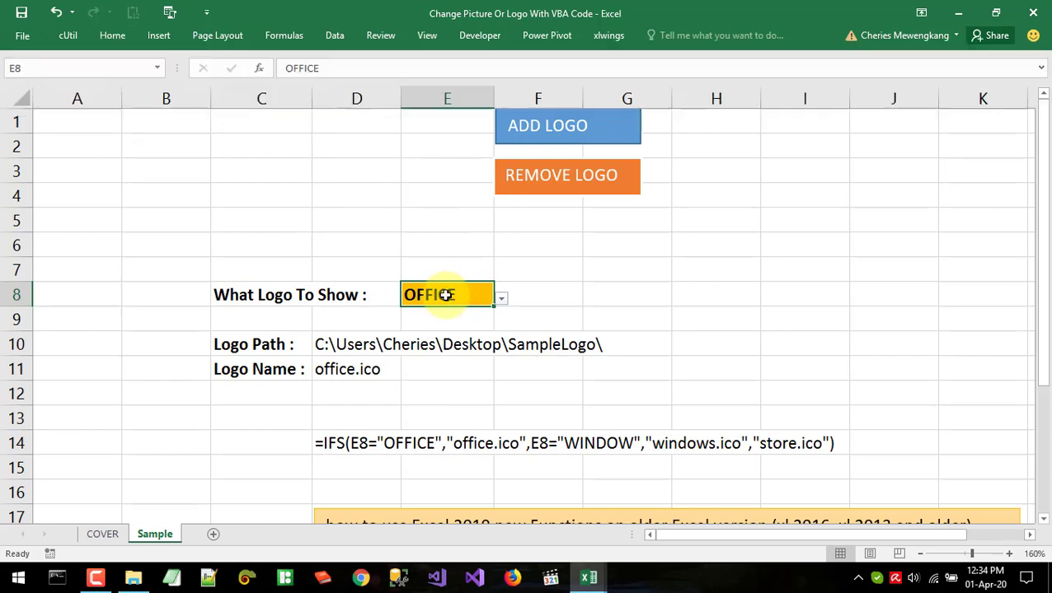
# Try E8's logo choices from its dropdown, switching to WINDOW and then STORE.
pyautogui.click(500, 298)
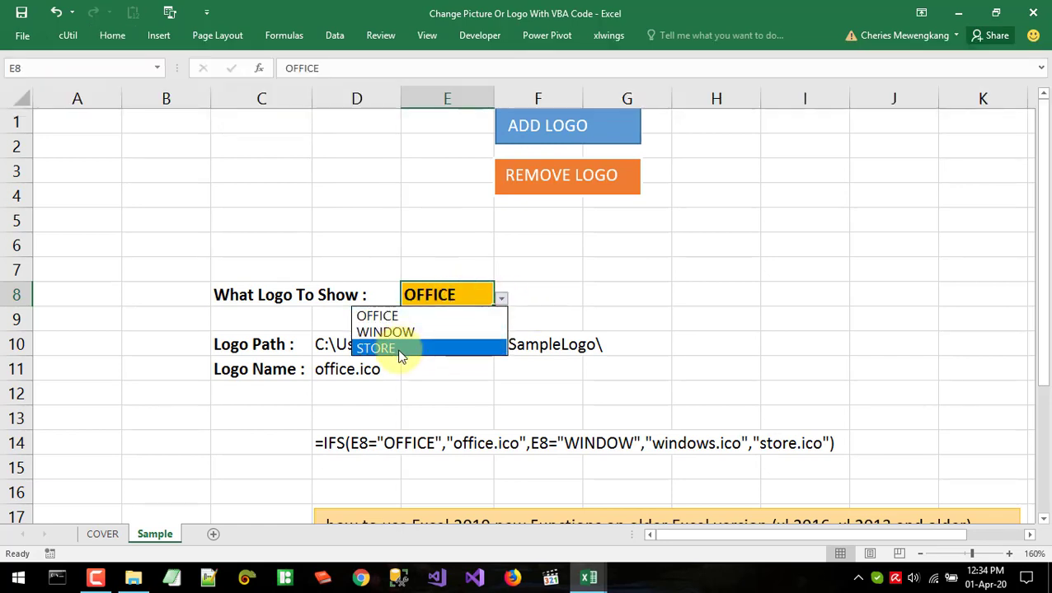
pyautogui.click(502, 301)
pyautogui.click(502, 301)
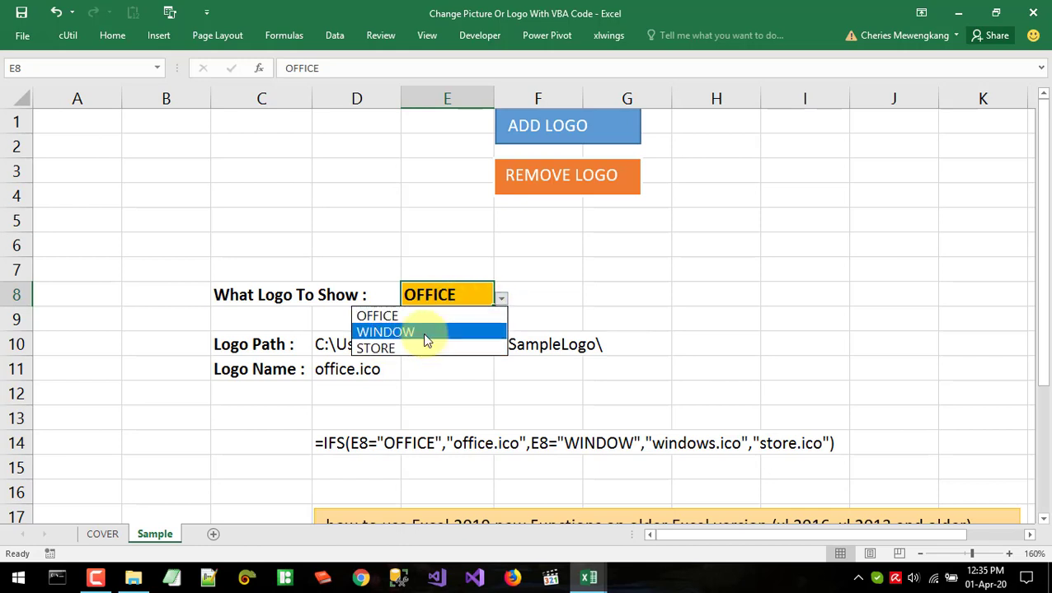
pyautogui.click(375, 320)
pyautogui.click(501, 299)
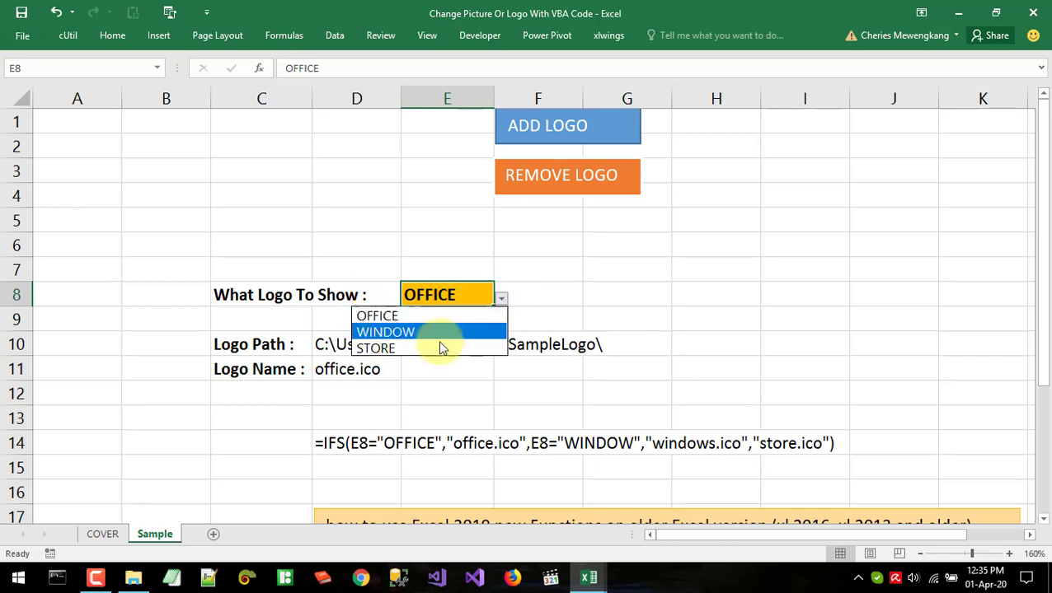
pyautogui.click(412, 333)
pyautogui.click(501, 299)
pyautogui.click(427, 346)
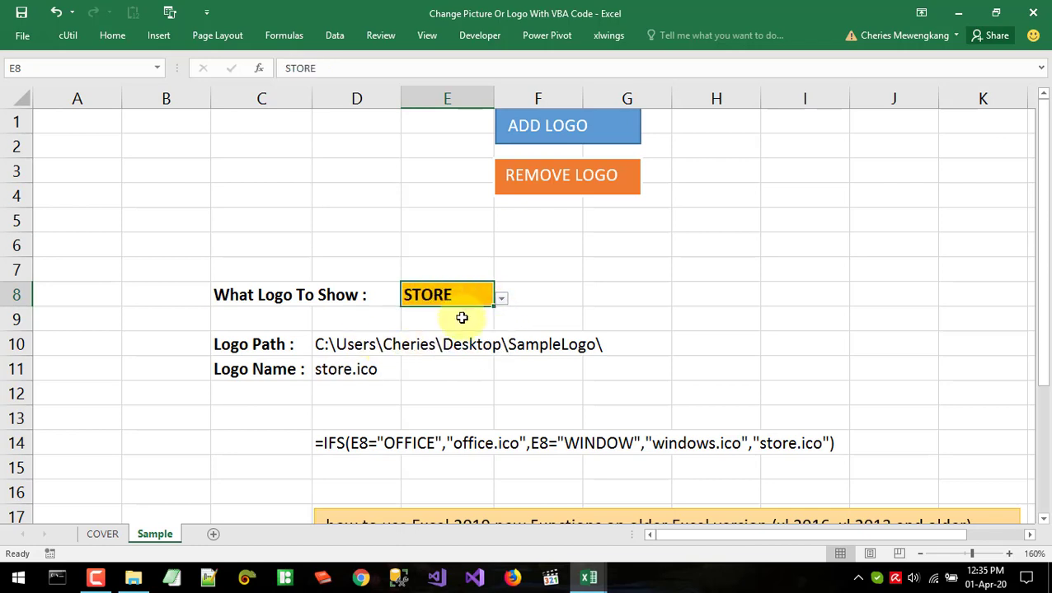
# Switch E8's logo choice to OFFICE, then settle on WINDOW.
pyautogui.click(433, 280)
pyautogui.click(441, 297)
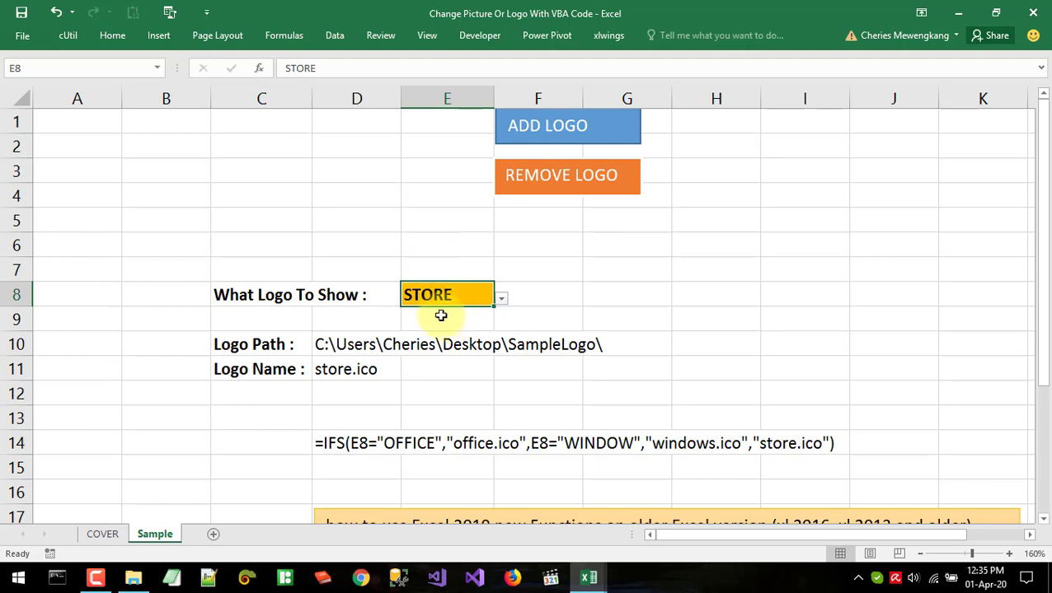
pyautogui.click(501, 301)
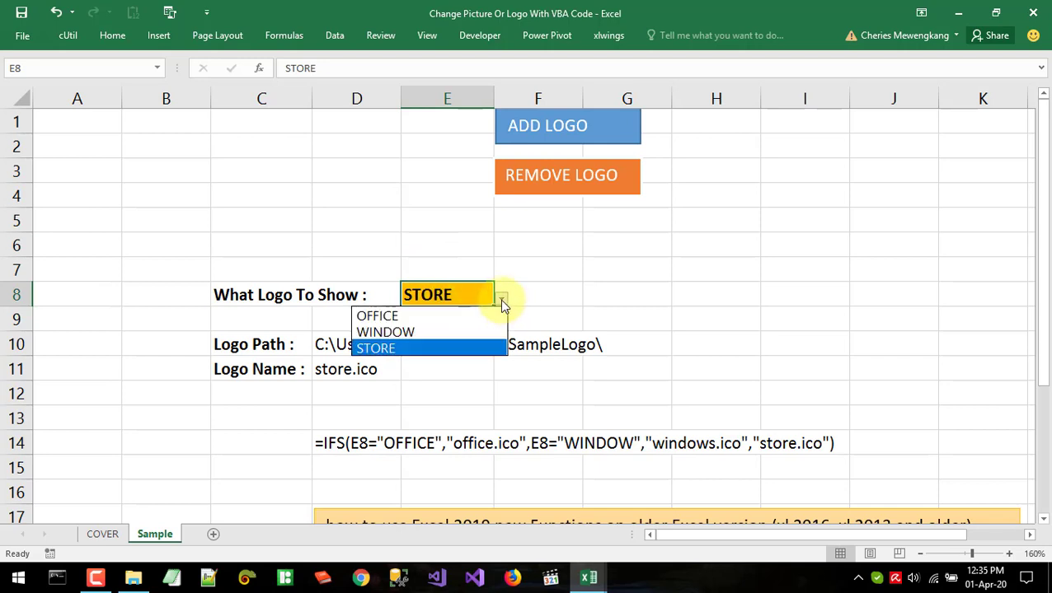
pyautogui.click(446, 294)
pyautogui.click(252, 295)
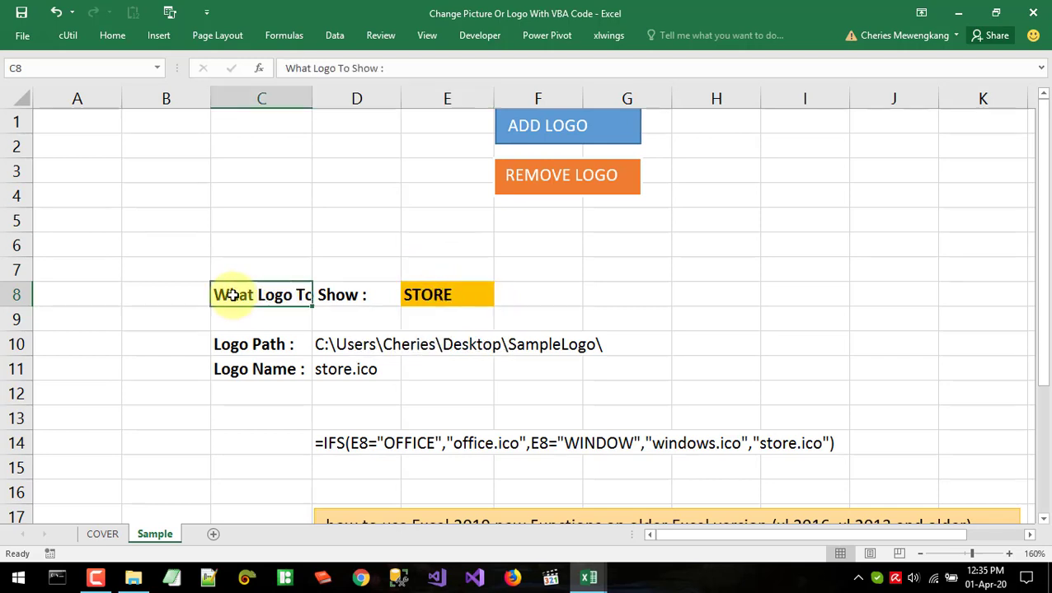
pyautogui.click(431, 299)
pyautogui.click(502, 300)
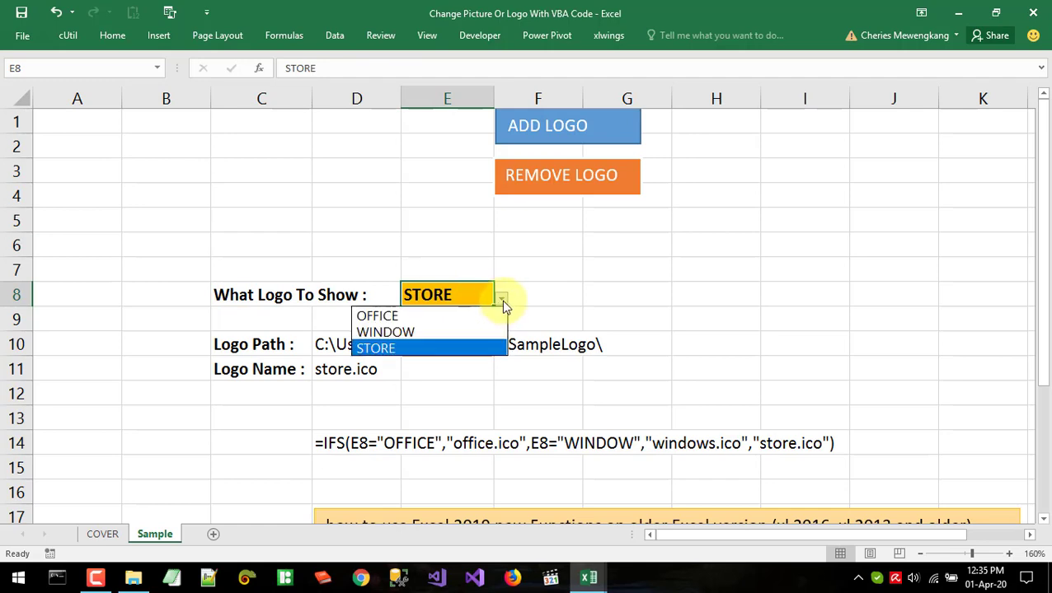
pyautogui.click(409, 315)
pyautogui.click(501, 300)
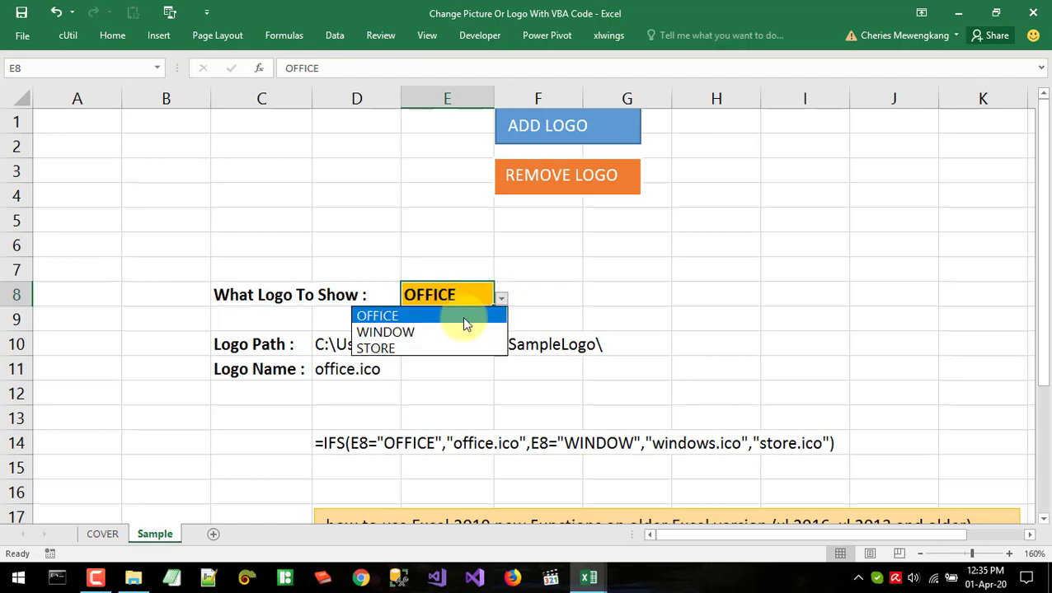
pyautogui.click(446, 328)
pyautogui.click(446, 319)
pyautogui.click(443, 298)
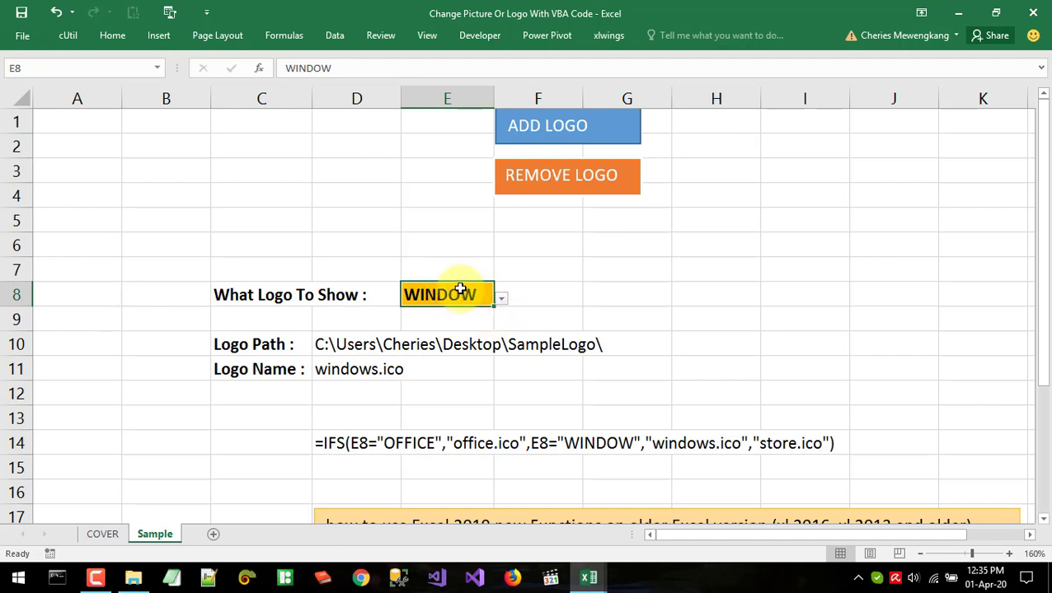
pyautogui.click(335, 35)
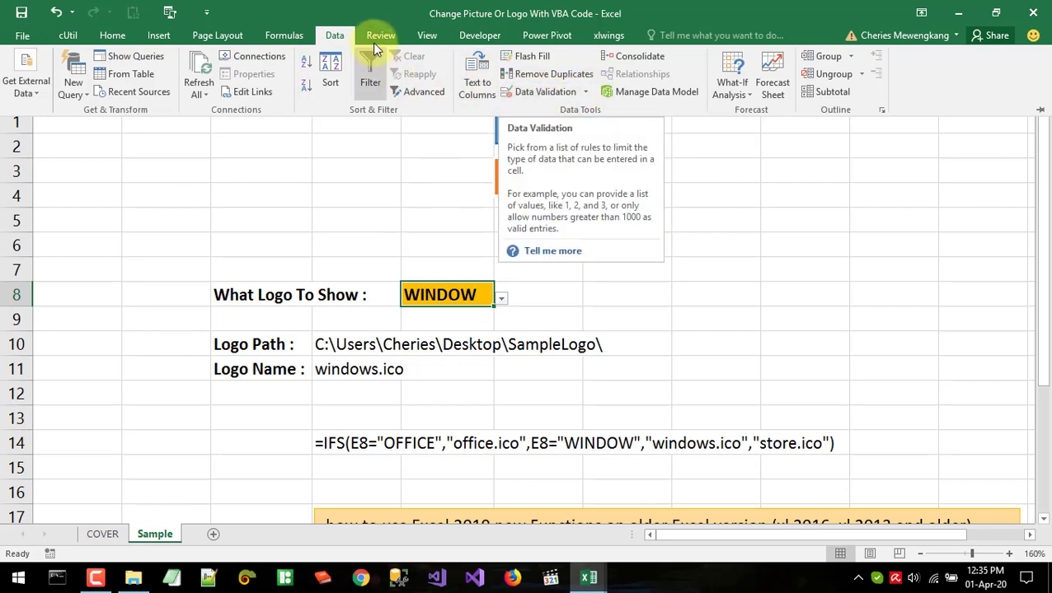
# Inspect E8's validation list source OFFICE,WINDOW,STORE, cancel unchanged, and show the dropdown.
pyautogui.click(550, 95)
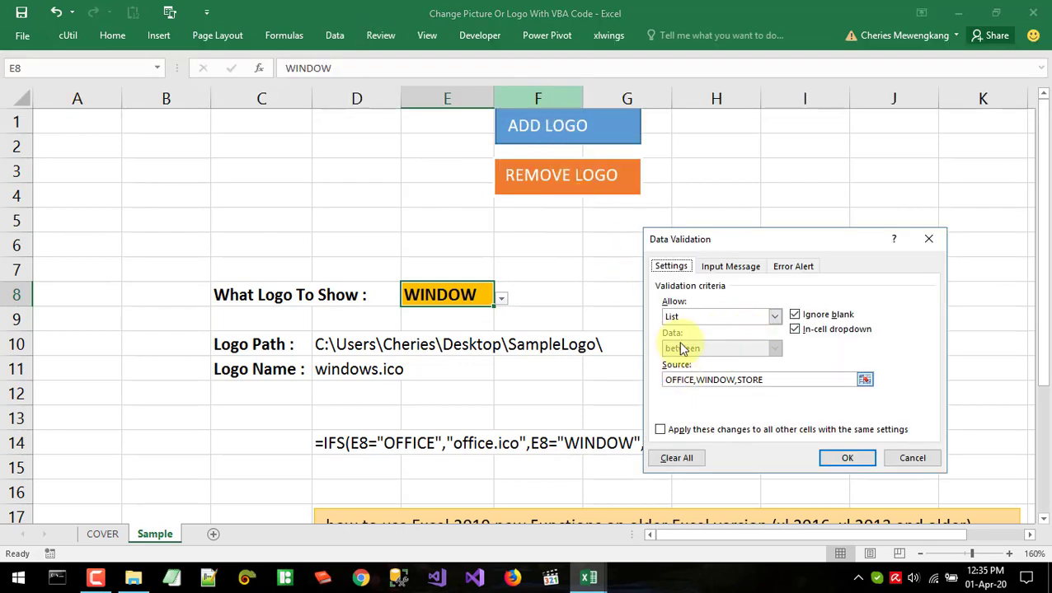
pyautogui.click(717, 318)
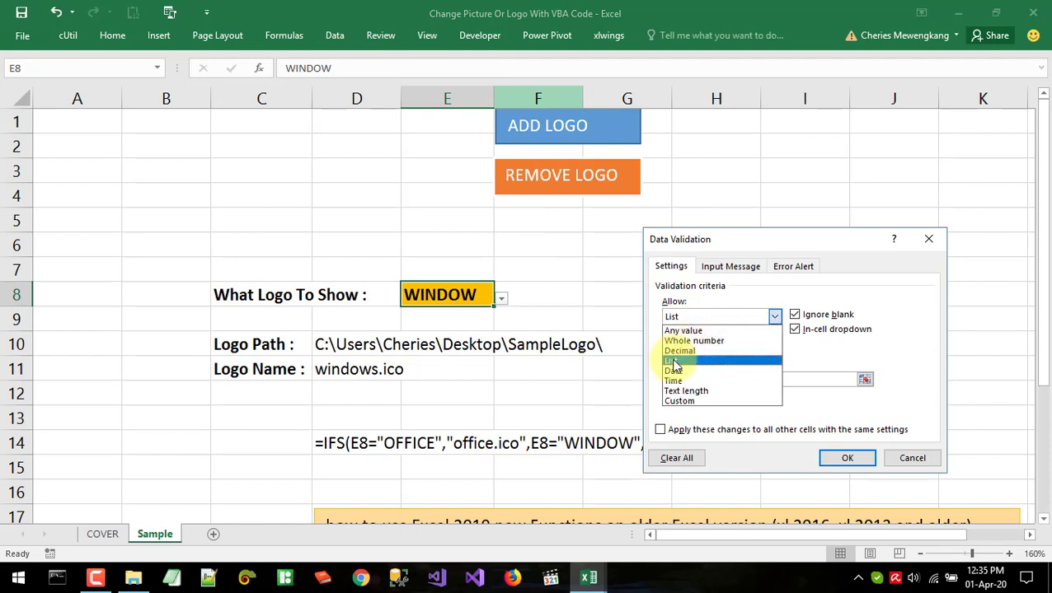
pyautogui.click(798, 382)
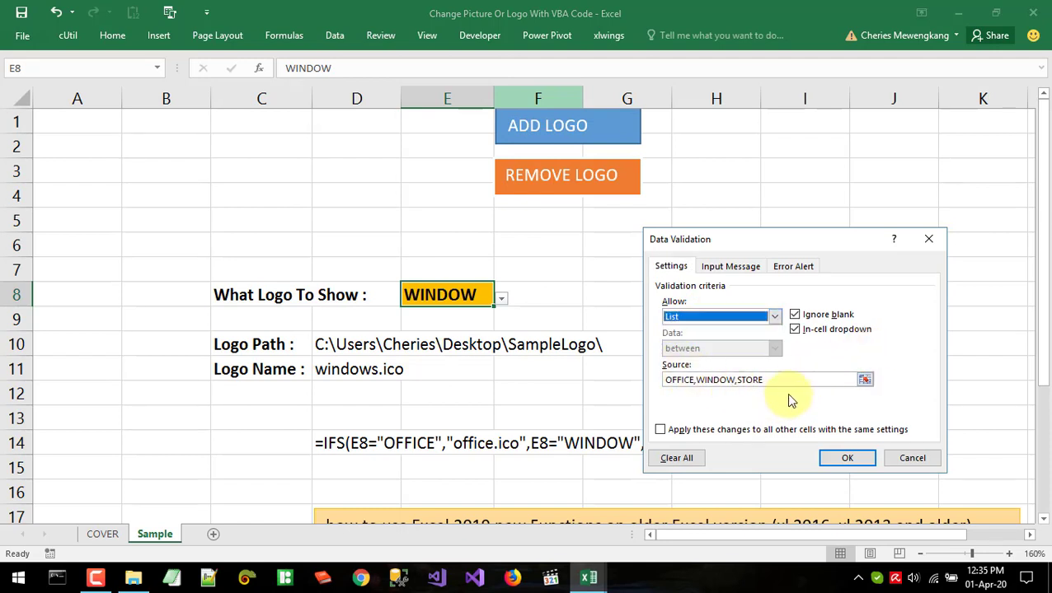
pyautogui.moveTo(778, 380); pyautogui.dragTo(640, 379)
pyautogui.click(705, 380)
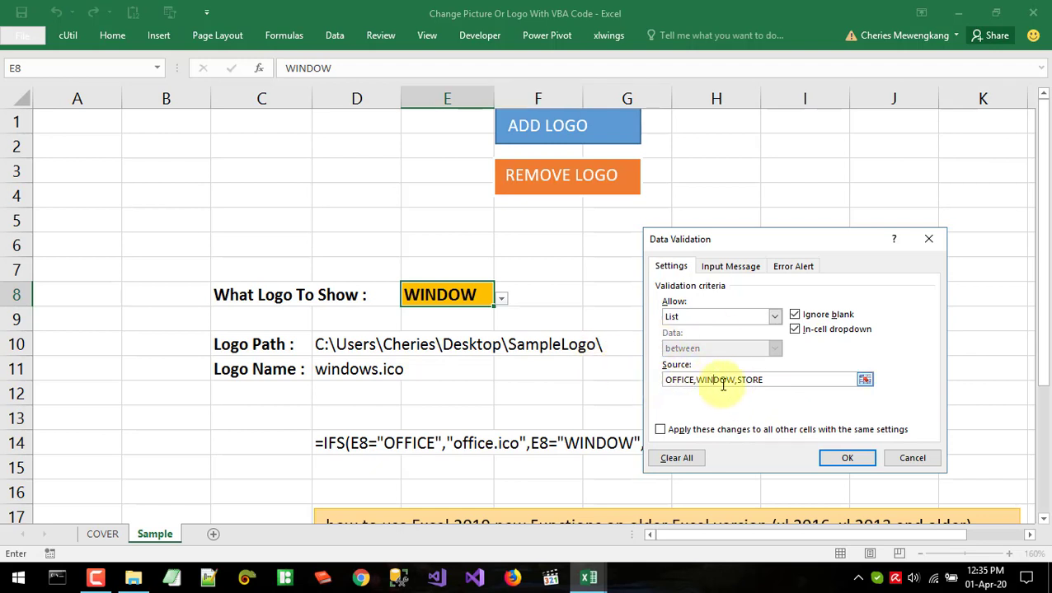
pyautogui.click(912, 458)
pyautogui.click(502, 302)
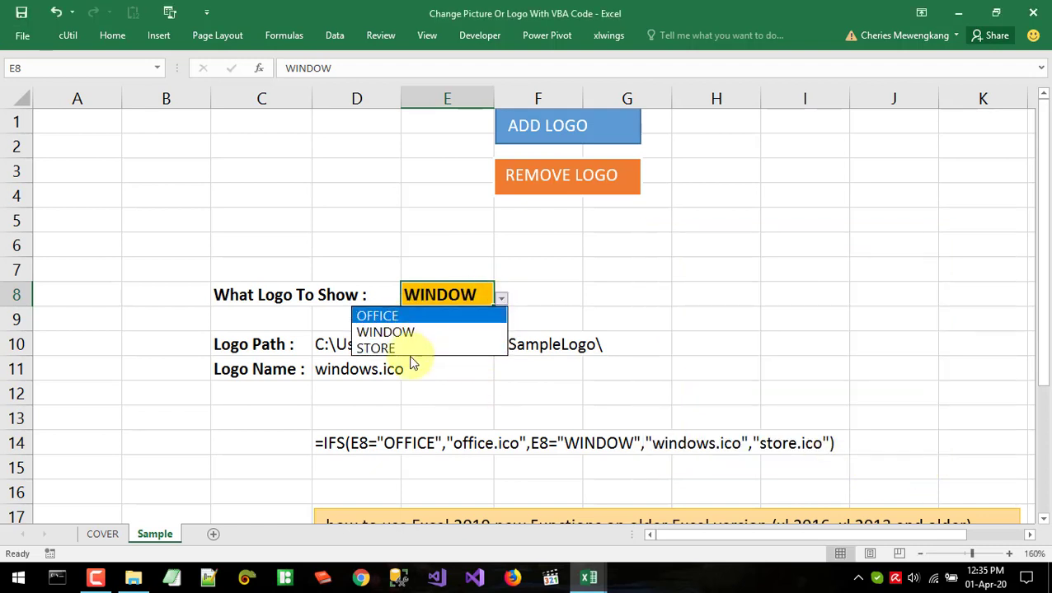
# Inspect the Desktop SampleLogo path in D10 without editing it, then minimize Excel.
pyautogui.press('Escape')
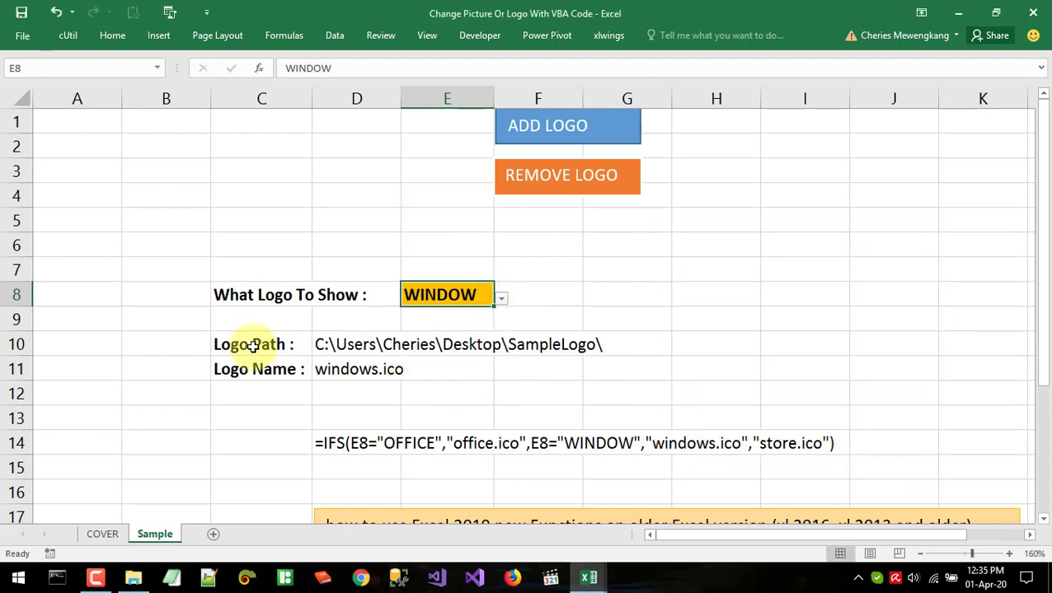
pyautogui.click(325, 347)
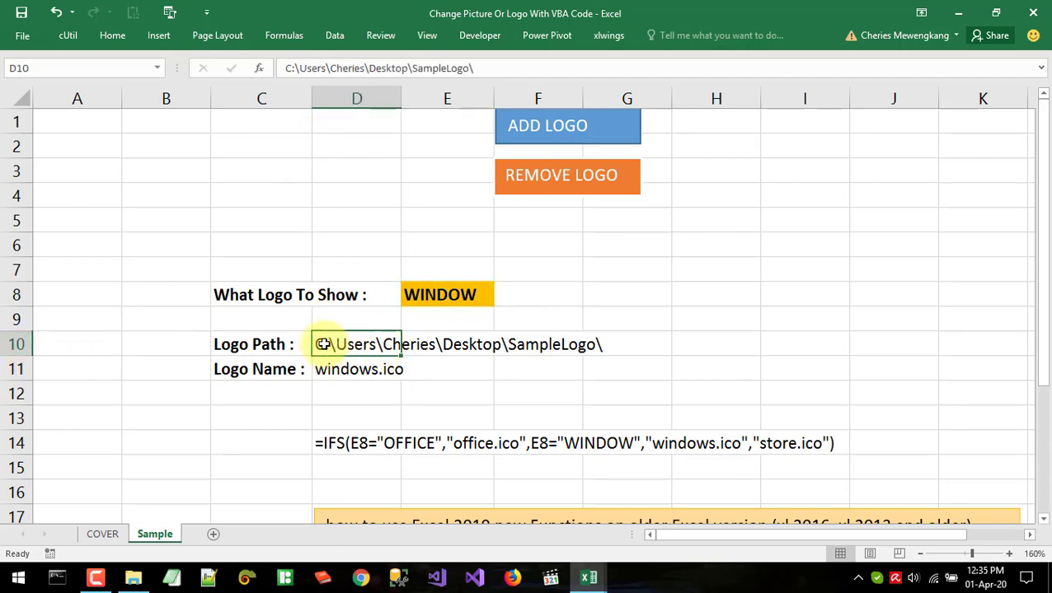
pyautogui.moveTo(317, 345); pyautogui.dragTo(650, 343)
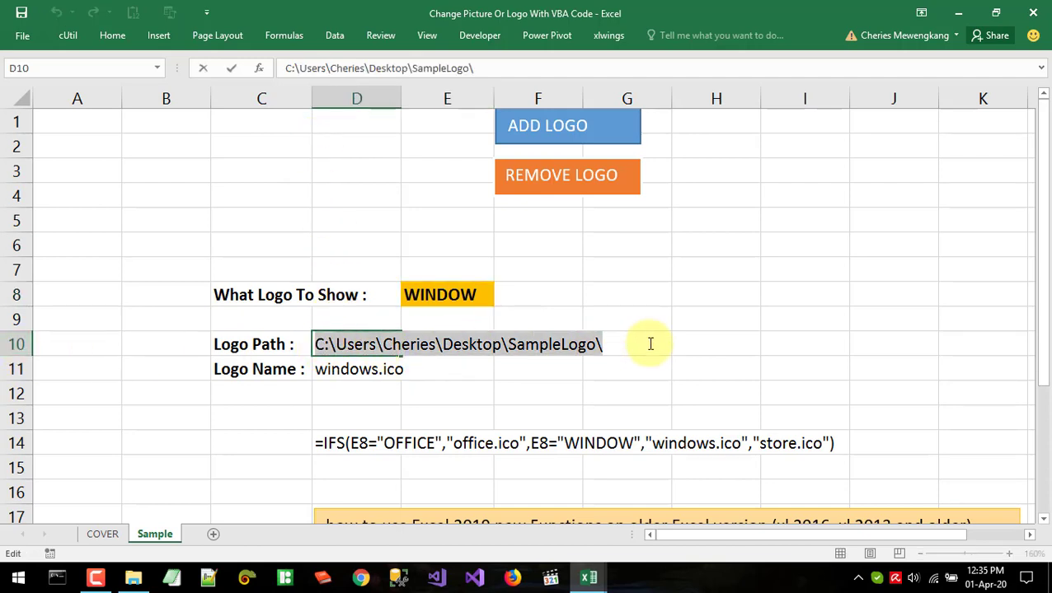
pyautogui.click(370, 345)
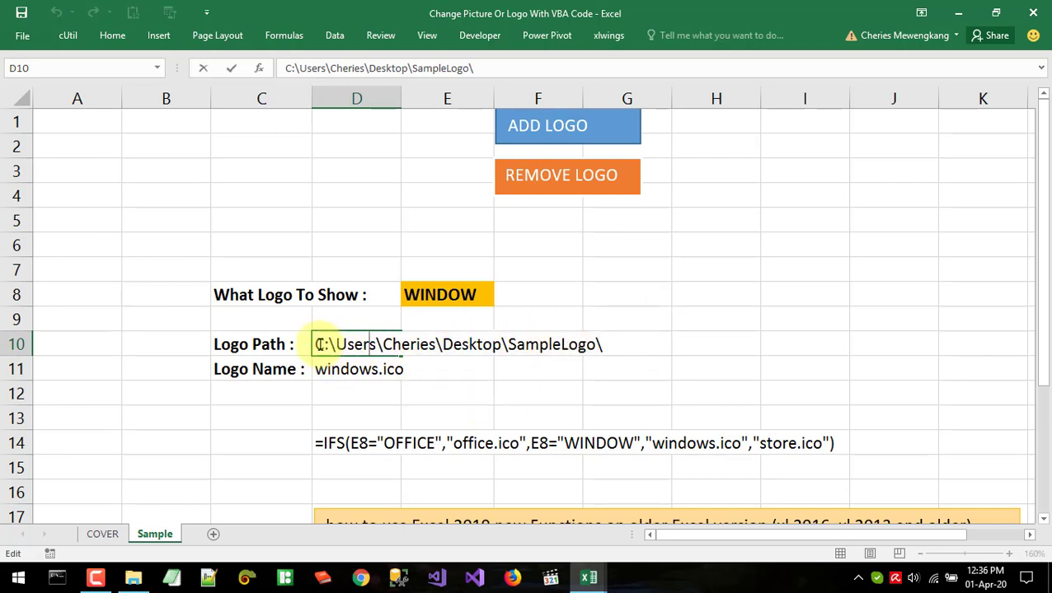
pyautogui.moveTo(319, 345); pyautogui.dragTo(622, 351)
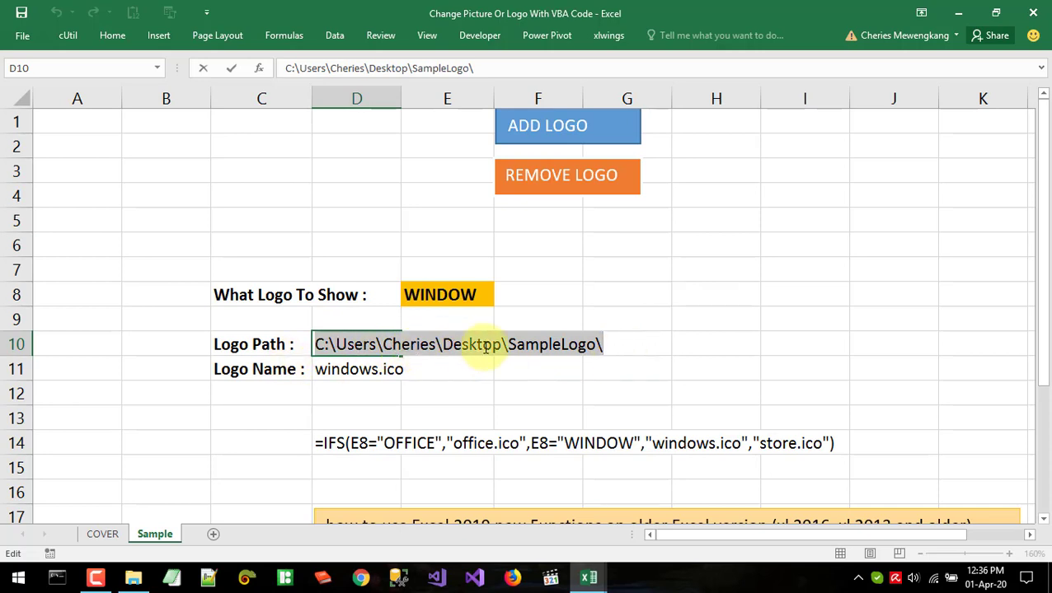
pyautogui.doubleClick(447, 344)
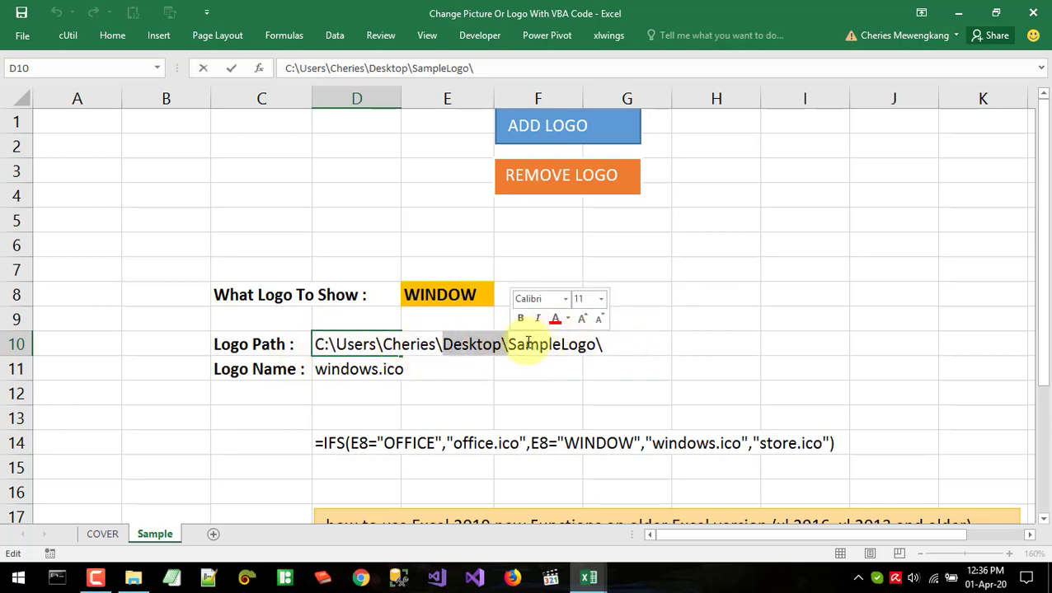
pyautogui.press('Escape')
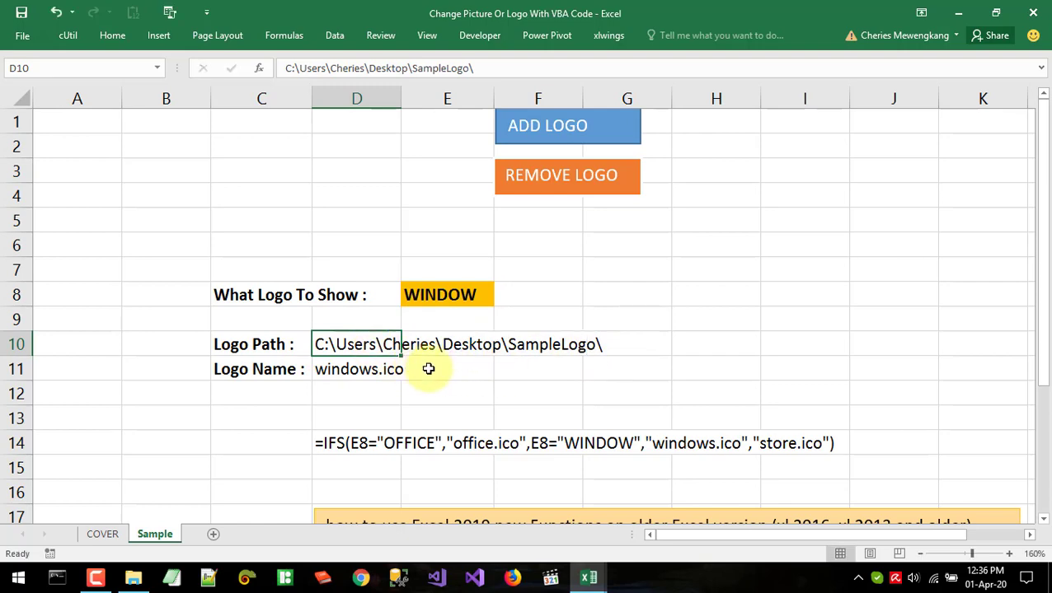
pyautogui.click(959, 13)
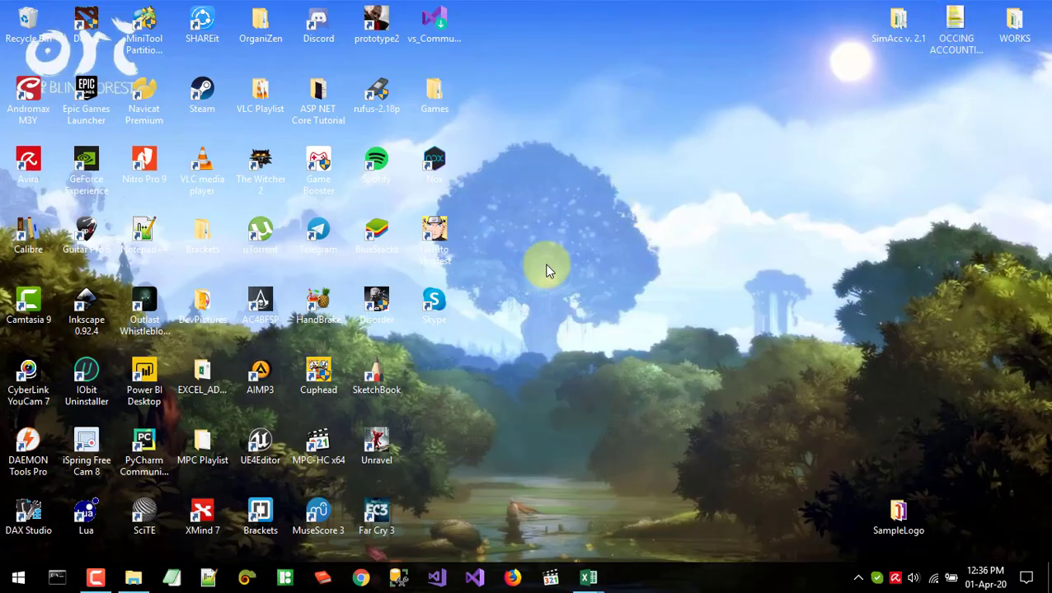
# Open the desktop SampleLogo folder and enlarge its office, store and windows icons.
pyautogui.doubleClick(891, 524)
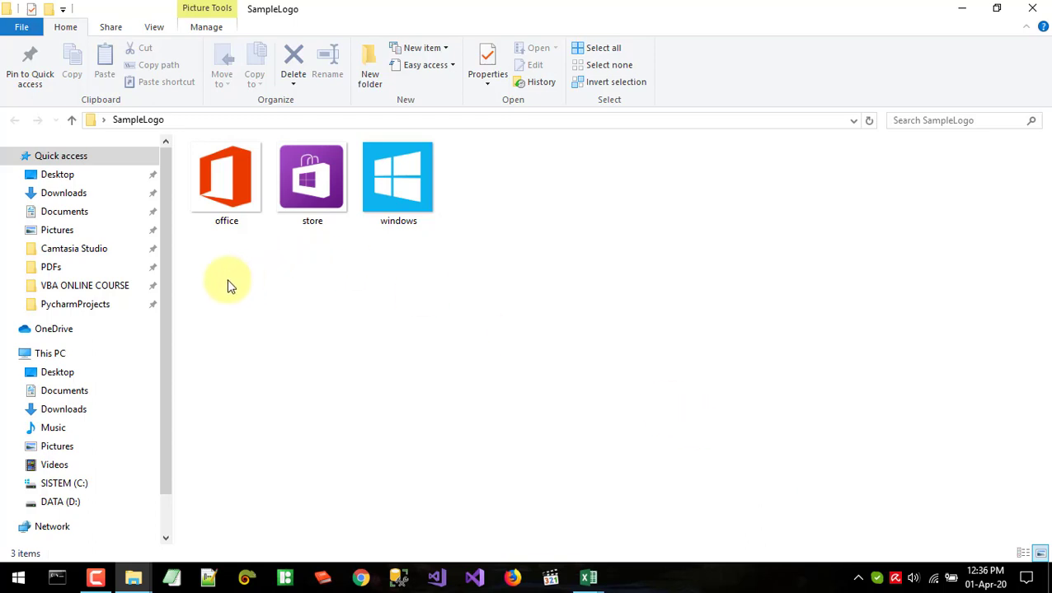
pyautogui.moveTo(220, 280)
pyautogui.mouseDown()
pyautogui.moveTo(389, 240)
pyautogui.moveTo(437, 179)
pyautogui.mouseUp()
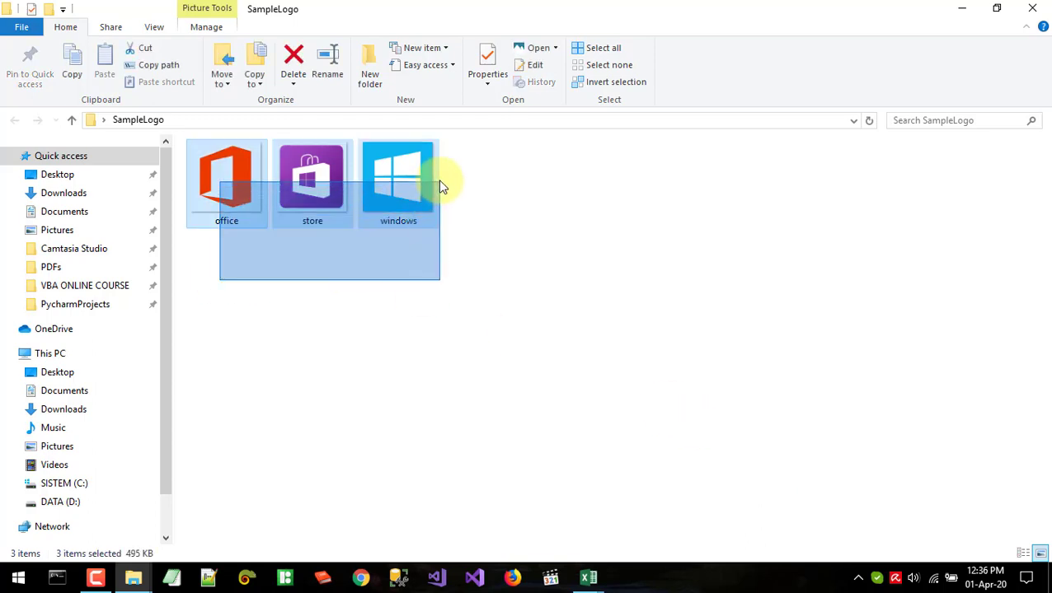
pyautogui.click(239, 282)
pyautogui.click(392, 190)
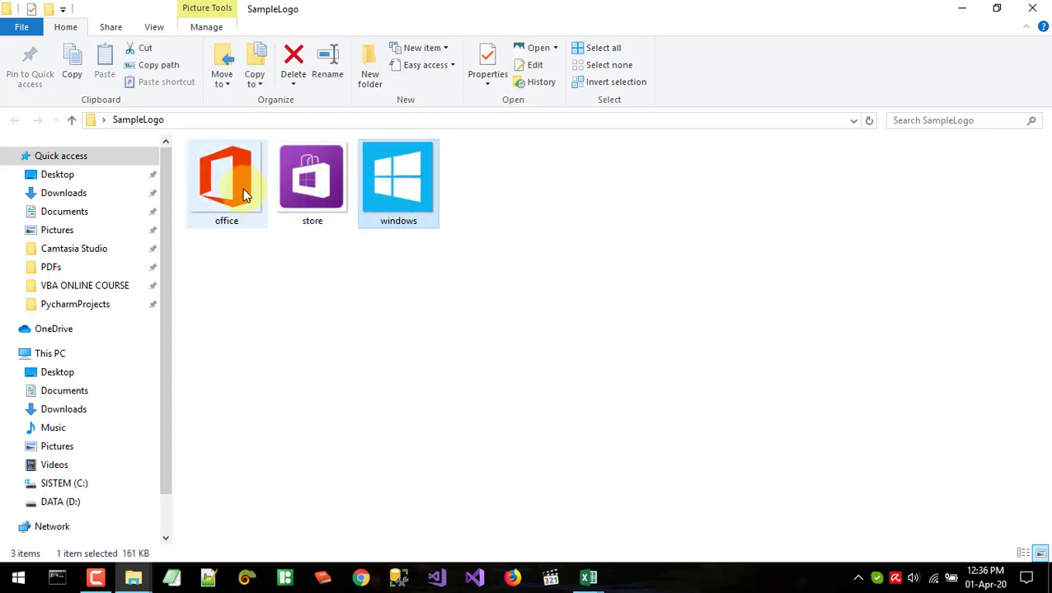
pyautogui.click(235, 187)
pyautogui.click(311, 188)
pyautogui.click(397, 197)
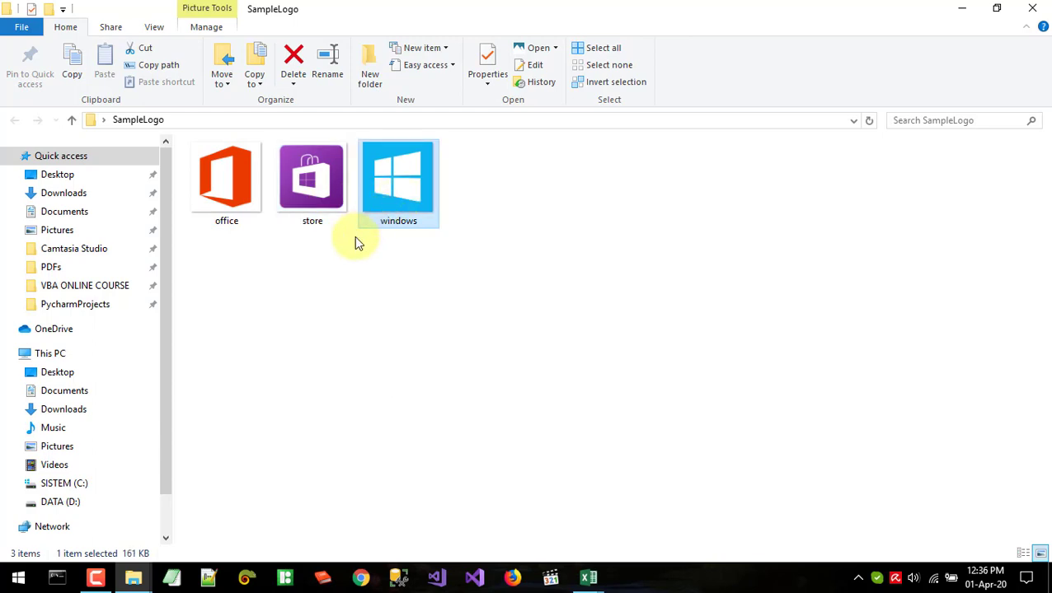
pyautogui.click(244, 216)
pyautogui.click(306, 207)
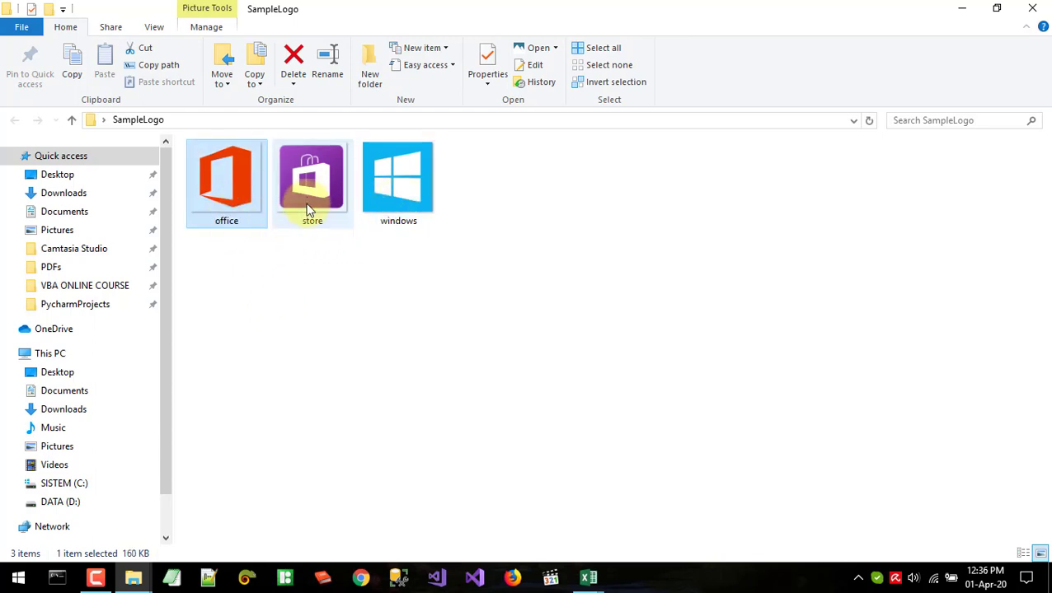
pyautogui.click(371, 200)
pyautogui.keyDown('ctrl'); pyautogui.scroll(1, 358, 309); pyautogui.keyUp('ctrl')
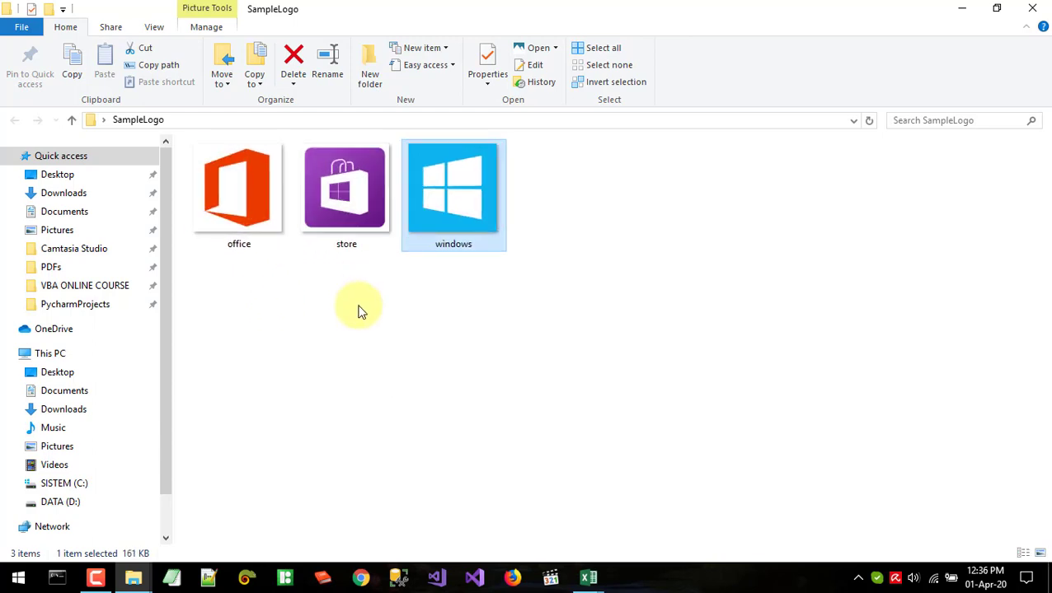
pyautogui.keyDown('ctrl'); pyautogui.scroll(1, 359, 306); pyautogui.keyUp('ctrl')
pyautogui.click(266, 282)
# Check the office file's Properties to confirm it is an ICO file.
pyautogui.click(258, 226)
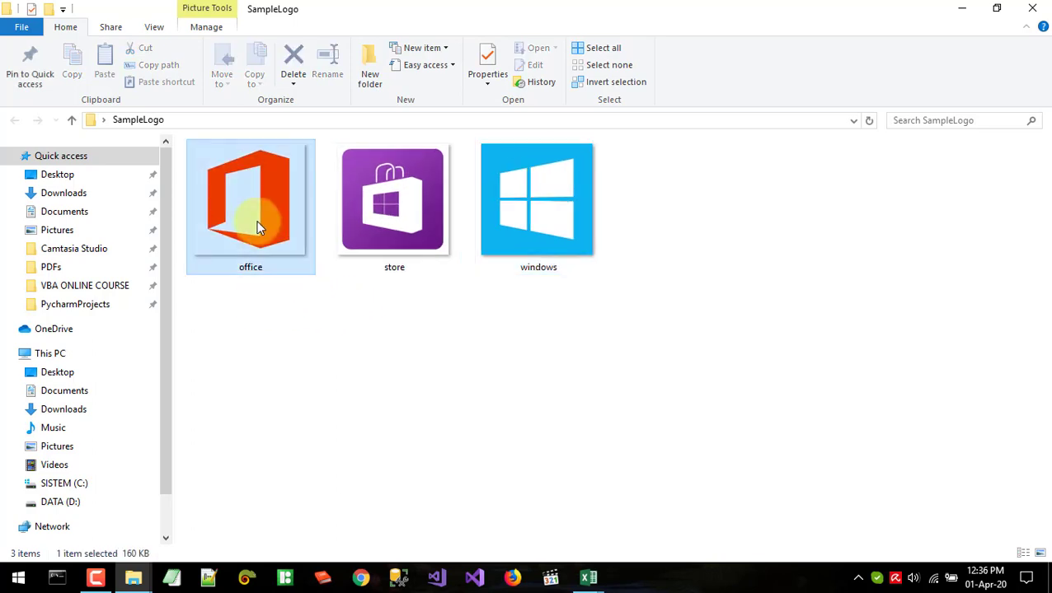
pyautogui.rightClick(256, 195)
pyautogui.click(305, 550)
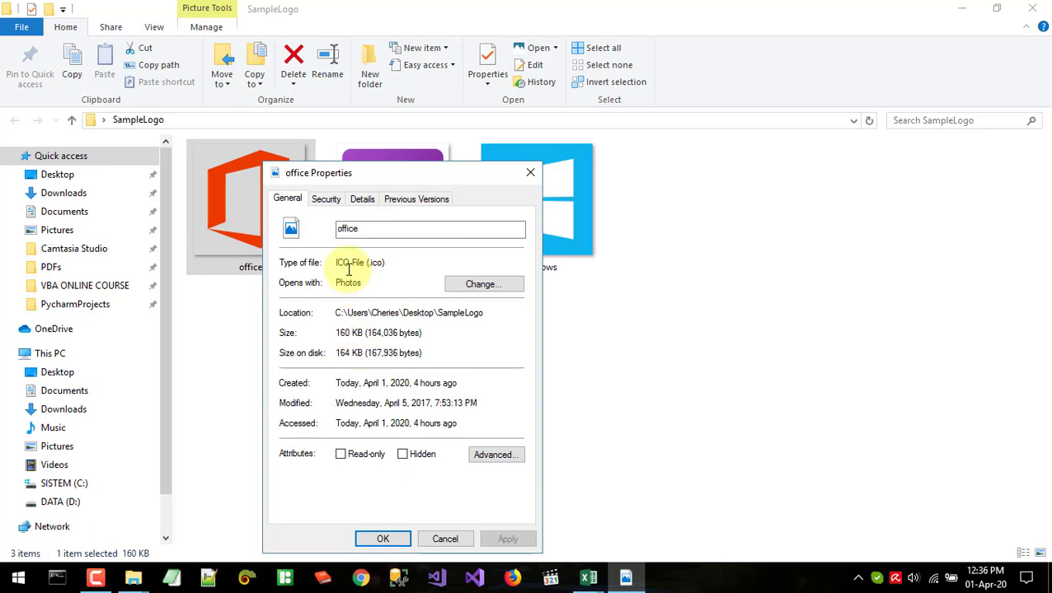
pyautogui.moveTo(343, 263); pyautogui.dragTo(385, 264)
pyautogui.click(442, 539)
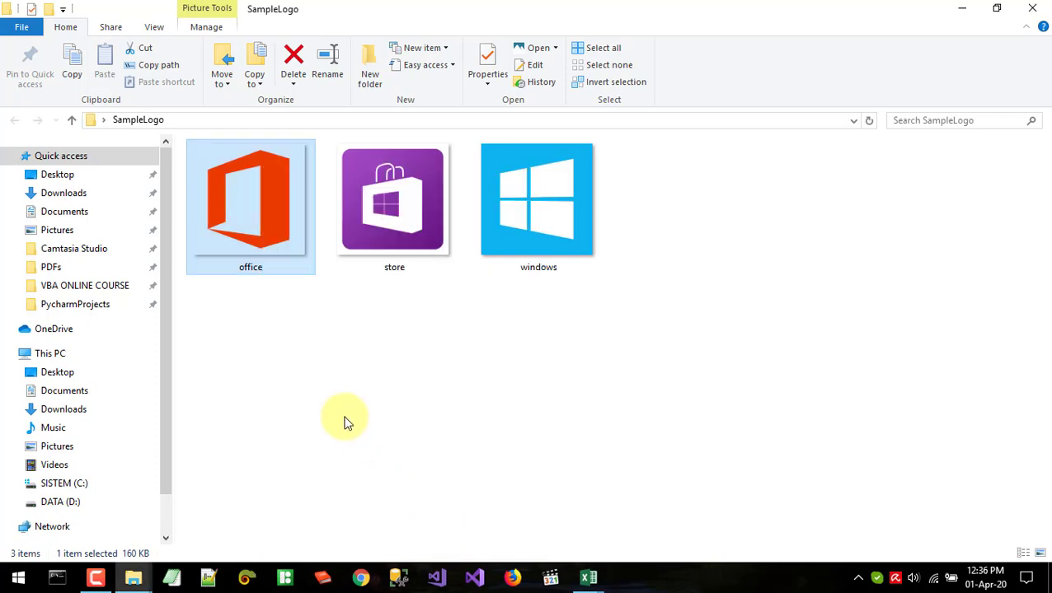
pyautogui.rightClick(262, 272)
pyautogui.click(327, 551)
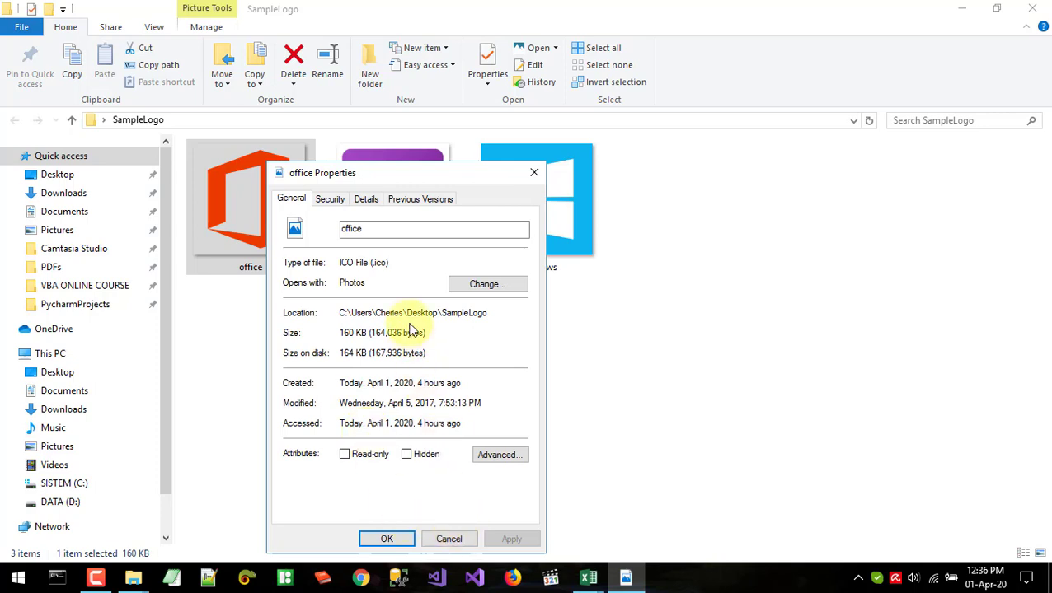
pyautogui.click(449, 540)
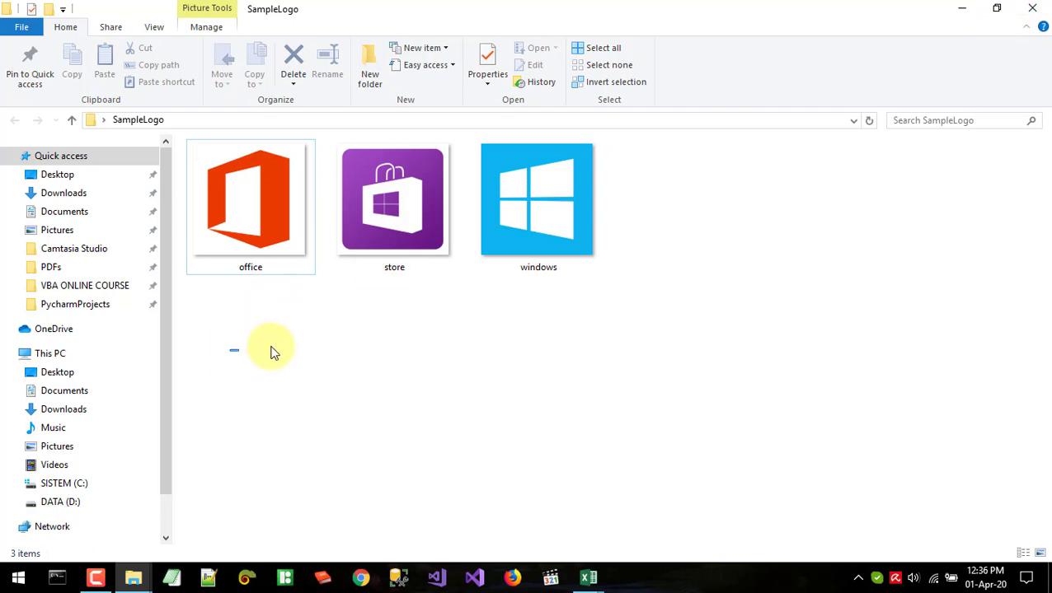
# Select all three logo files, then reselect office and dismiss its context menu.
pyautogui.moveTo(229, 352); pyautogui.dragTo(649, 224)
pyautogui.click(831, 275)
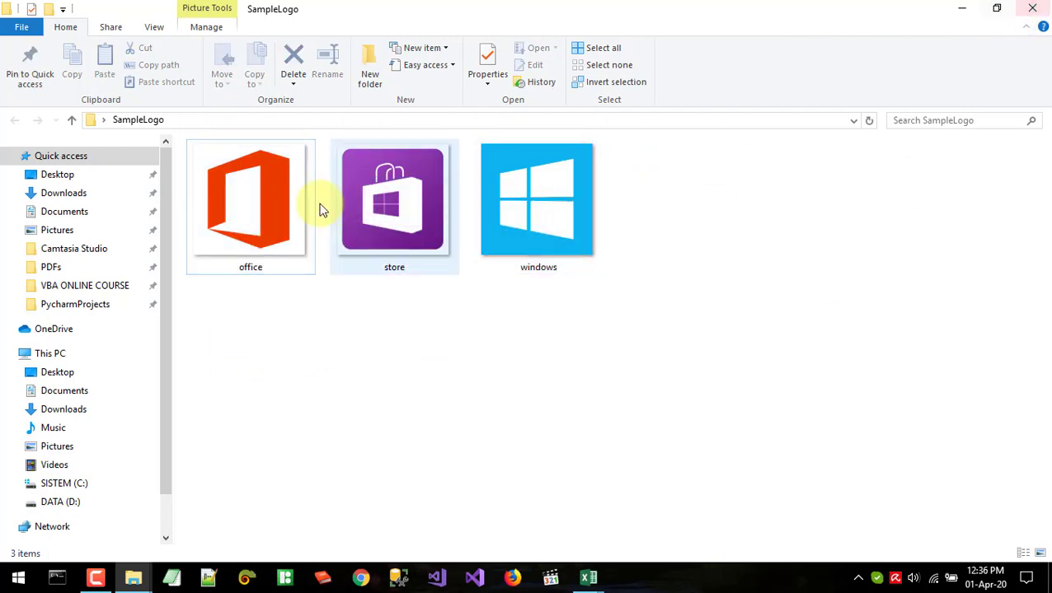
pyautogui.click(234, 218)
pyautogui.rightClick(234, 218)
pyautogui.click(323, 240)
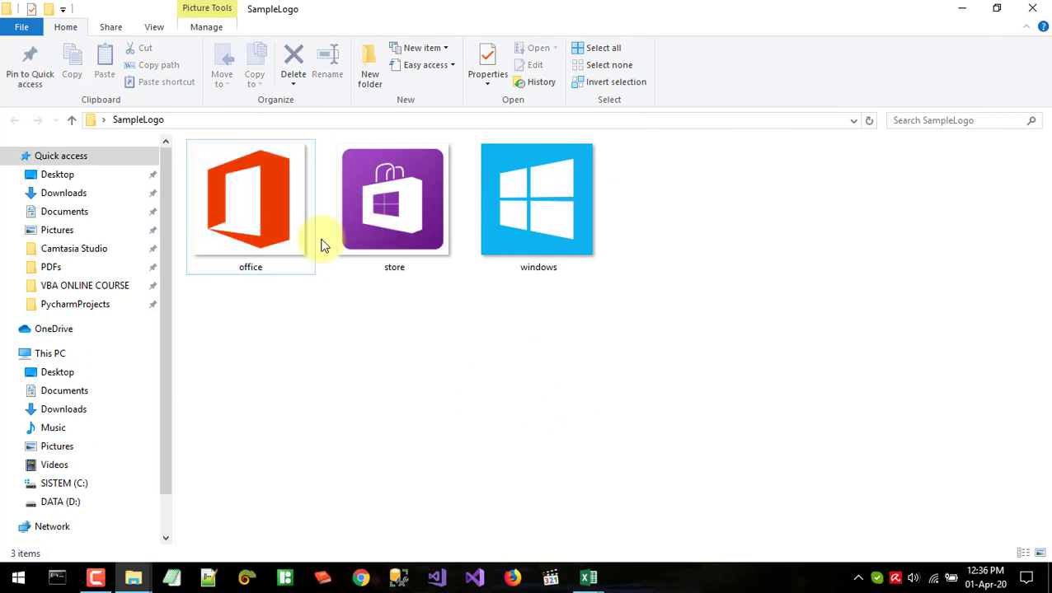
# Inspect the SampleLogo folder's full path in the address bar.
pyautogui.click(182, 121)
pyautogui.click(106, 122)
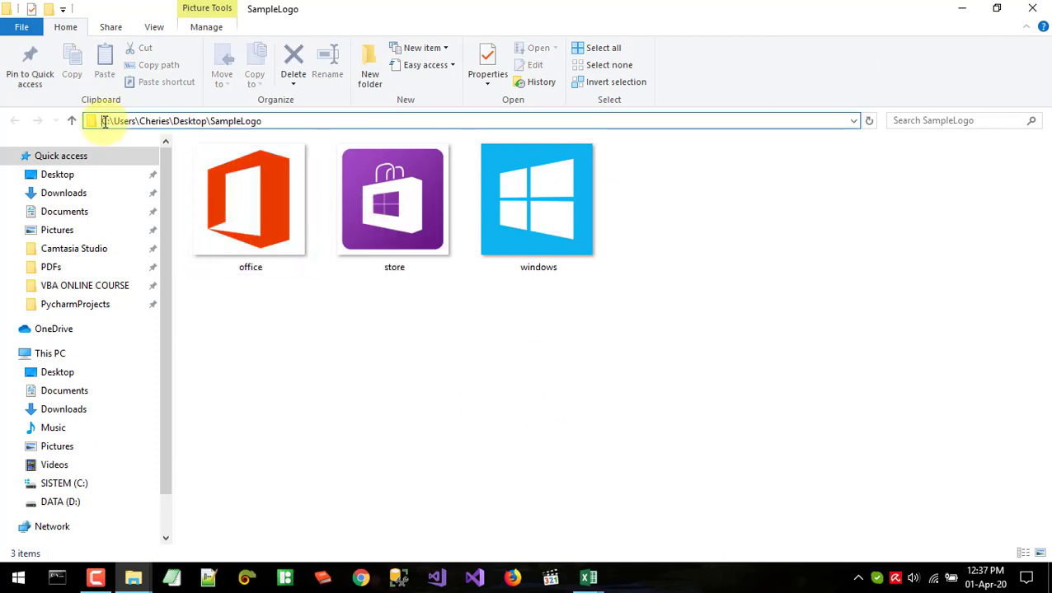
pyautogui.click(139, 121)
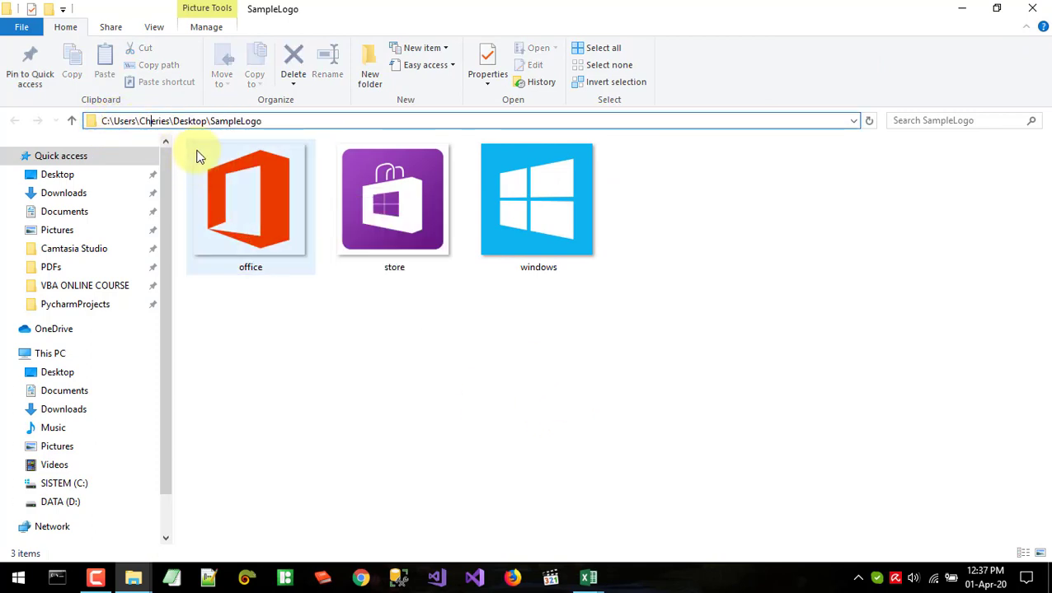
pyautogui.moveTo(219, 121); pyautogui.dragTo(304, 119)
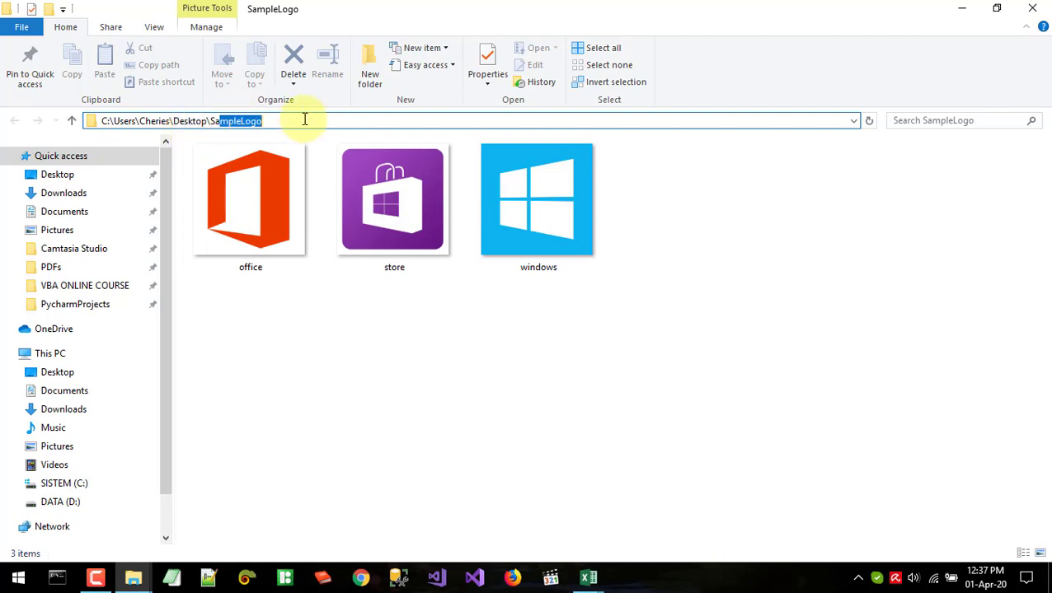
pyautogui.click(324, 307)
# Open the windows file's Properties, confirm its .ico type, and close the dialog.
pyautogui.click(249, 248)
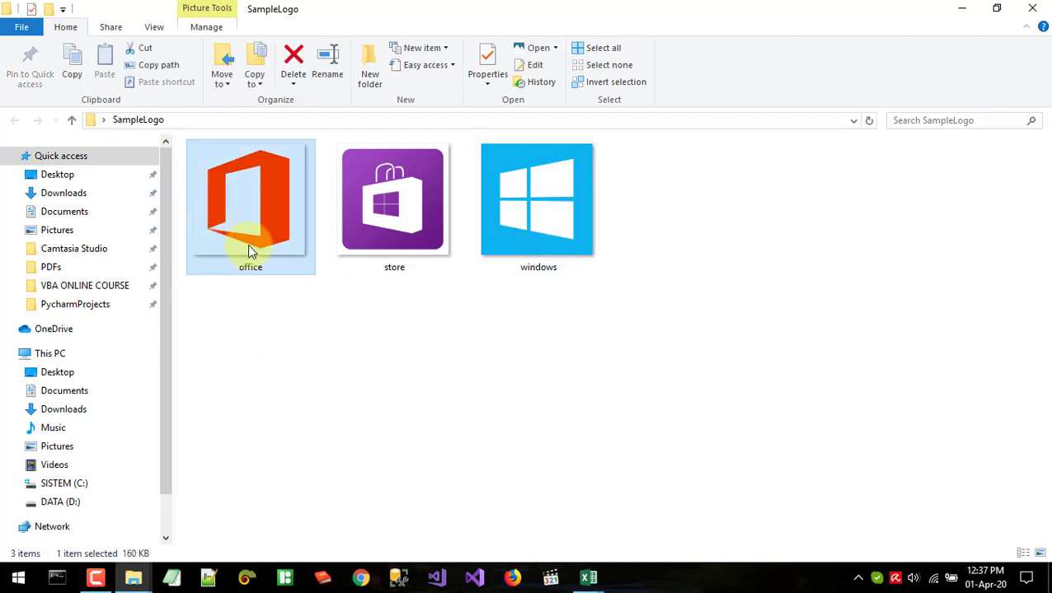
pyautogui.click(399, 238)
pyautogui.click(484, 270)
pyautogui.click(243, 257)
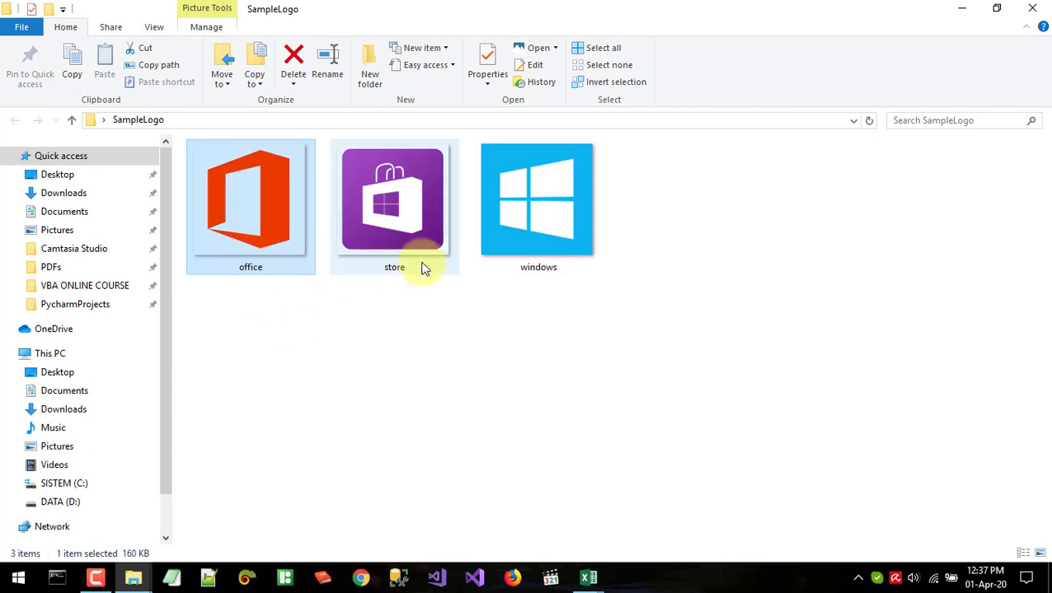
pyautogui.click(426, 264)
pyautogui.click(532, 256)
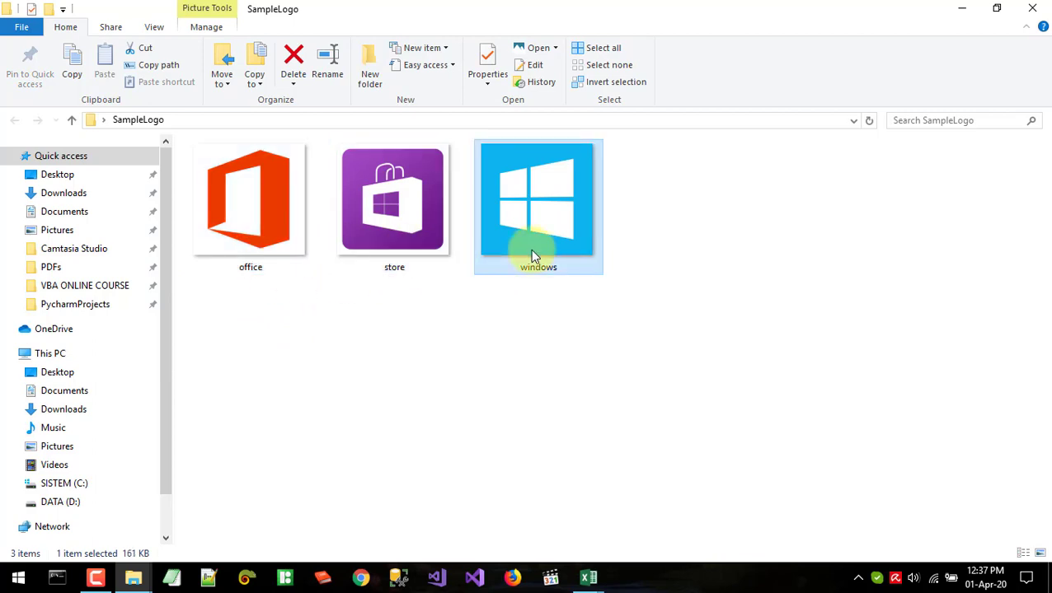
pyautogui.rightClick(524, 260)
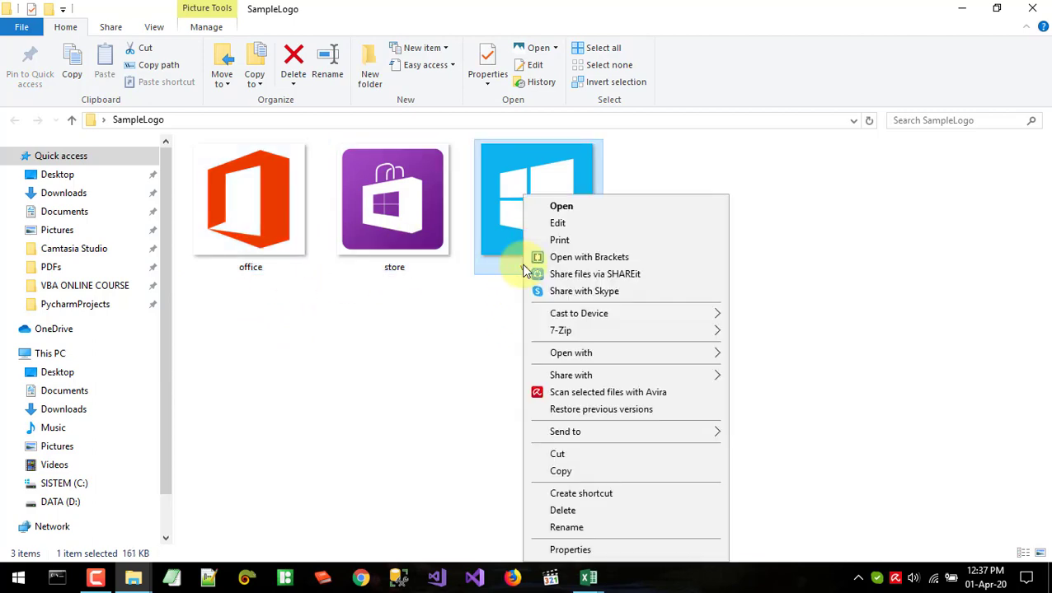
pyautogui.click(554, 548)
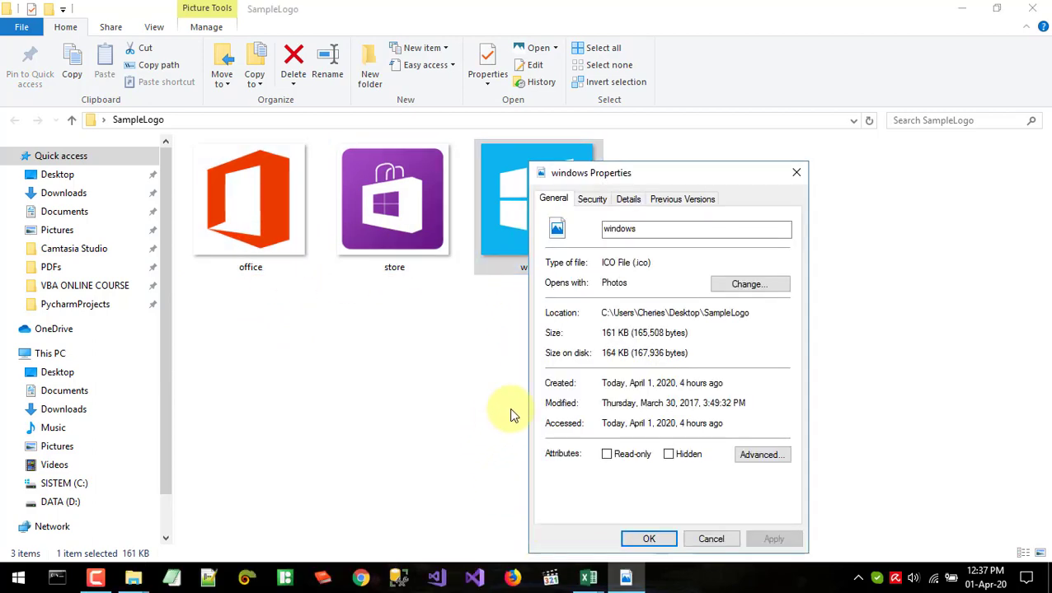
pyautogui.doubleClick(643, 263)
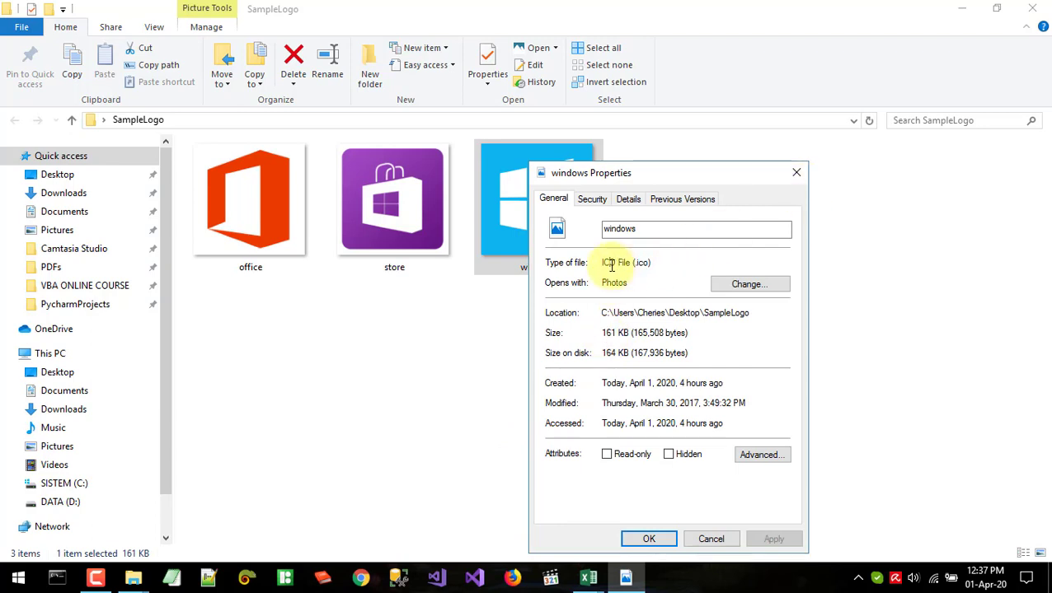
pyautogui.click(796, 173)
# Close the SampleLogo folder, return to Excel and view D11's IFS formula unchanged.
pyautogui.click(1040, 8)
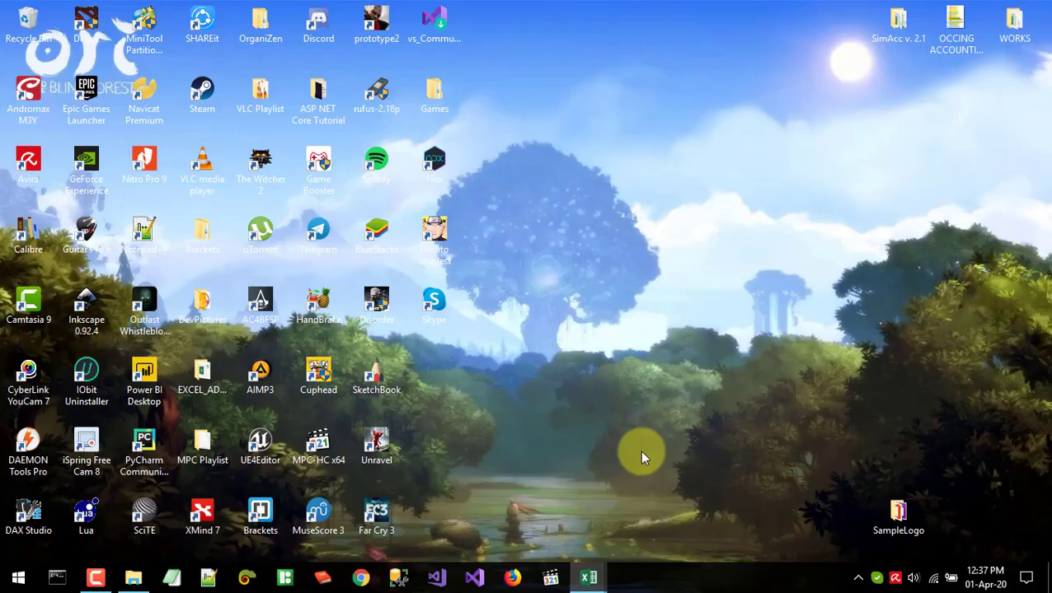
pyautogui.moveTo(588, 576)
pyautogui.click(499, 540)
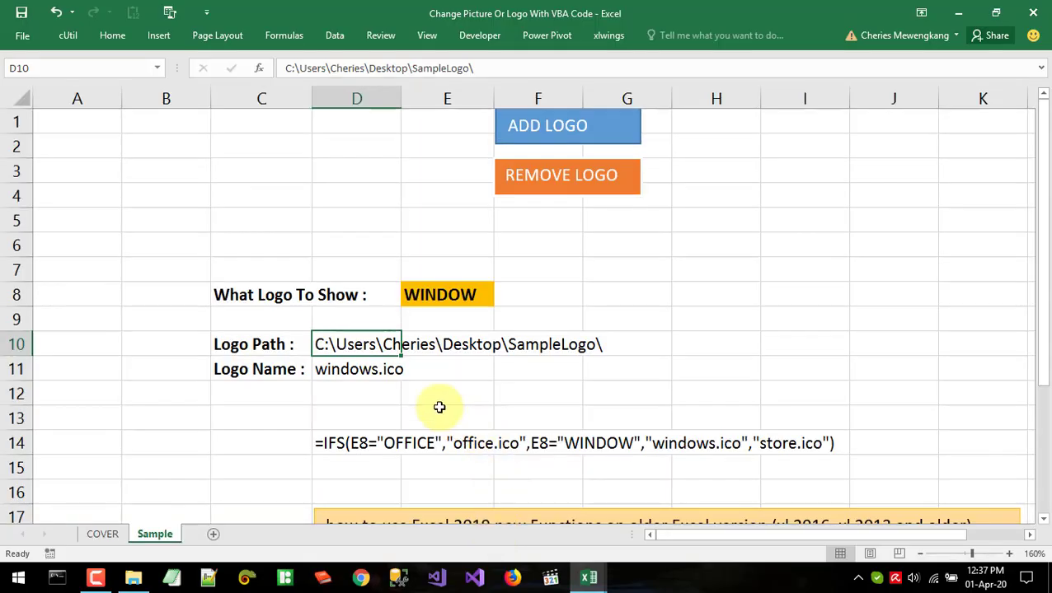
pyautogui.click(270, 376)
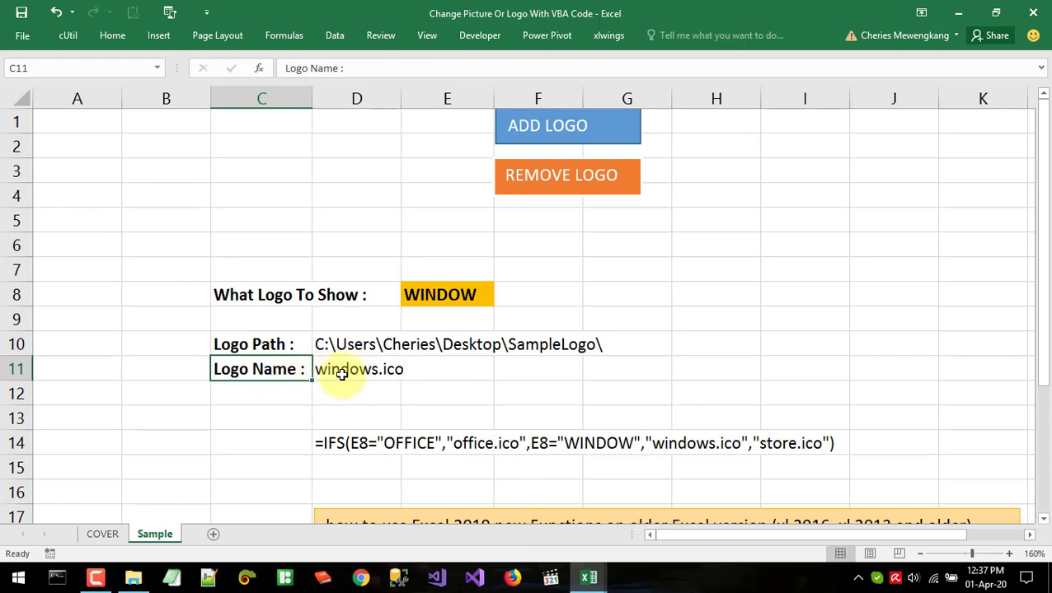
pyautogui.click(384, 384)
pyautogui.doubleClick(378, 372)
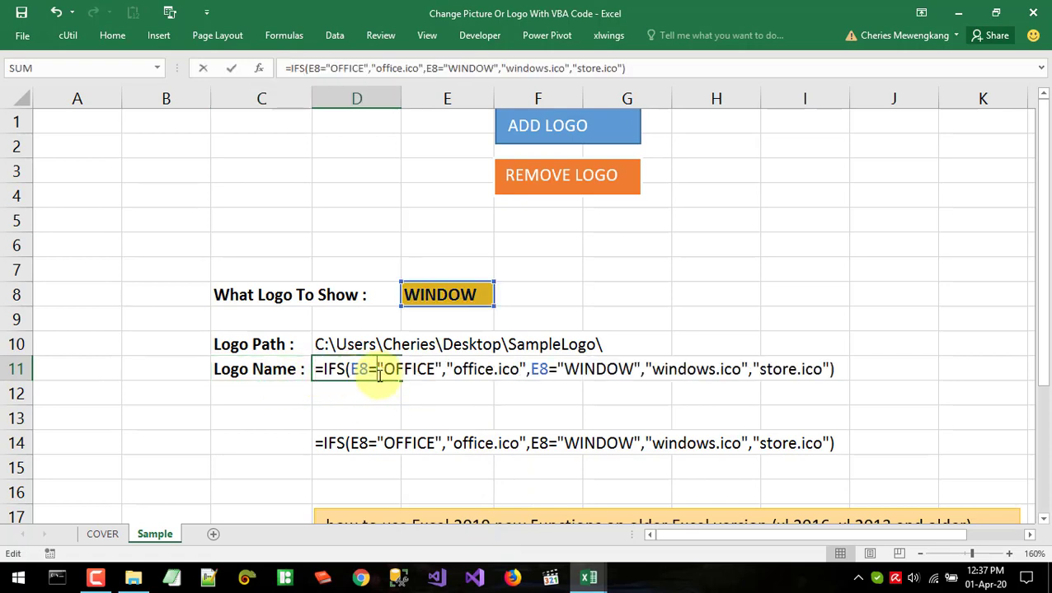
pyautogui.press('Escape')
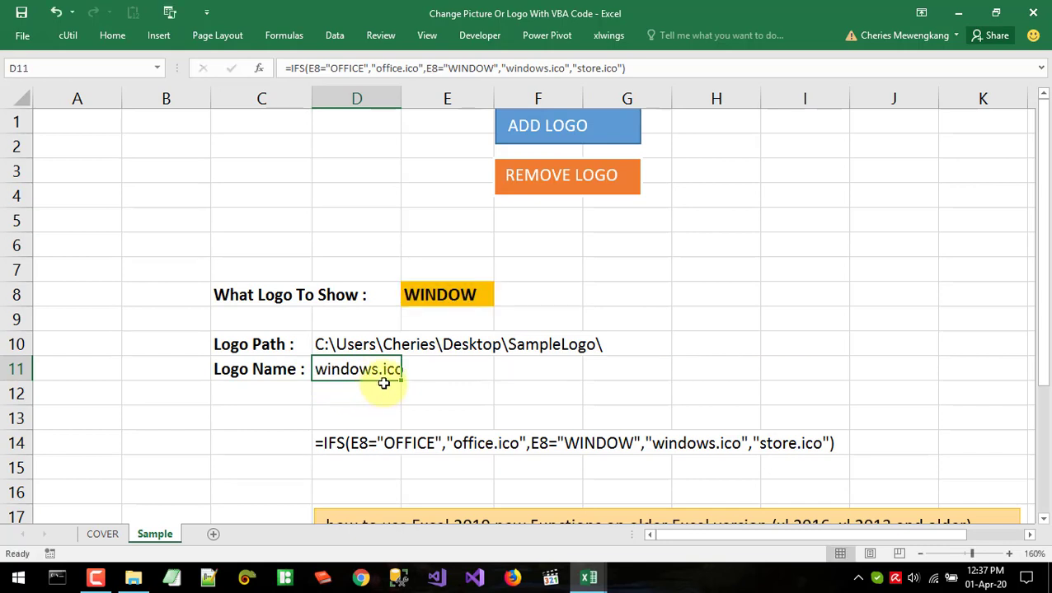
pyautogui.click(384, 384)
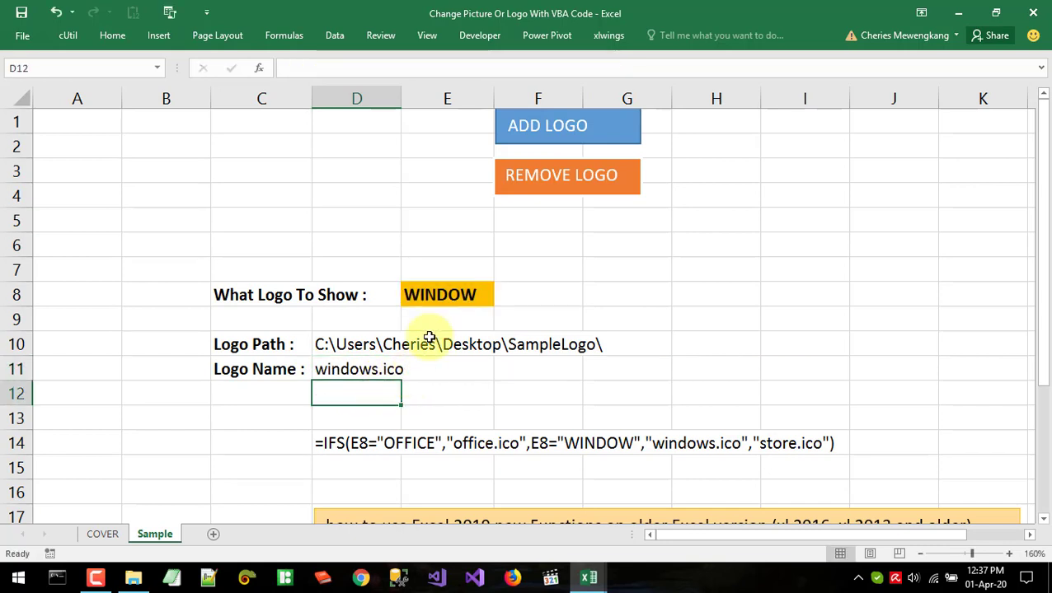
# Cycle E8 through OFFICE, WINDOW and STORE, watching D11's logo name update.
pyautogui.click(475, 294)
pyautogui.click(501, 301)
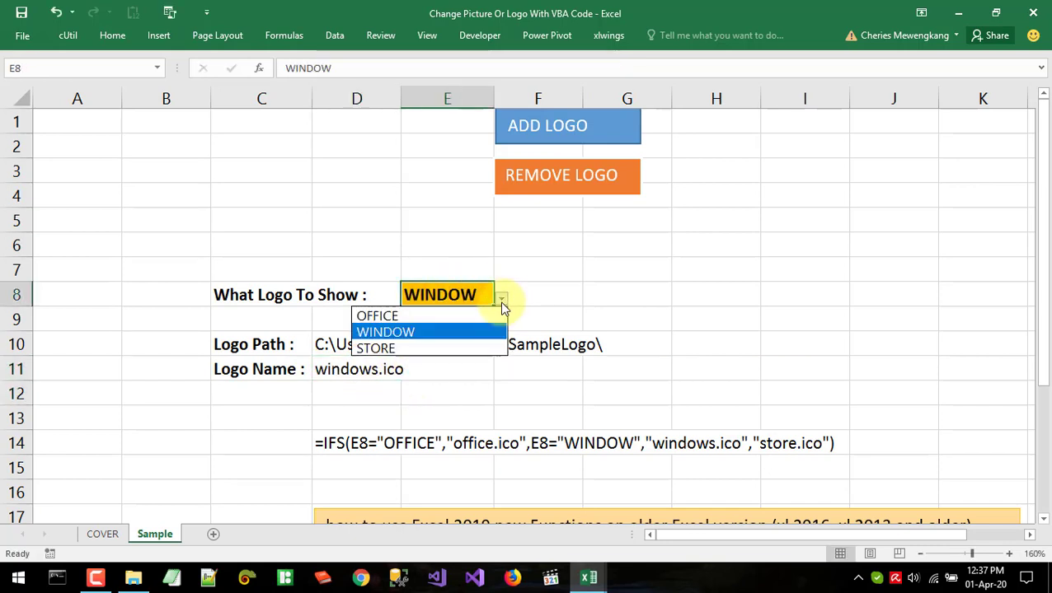
pyautogui.click(404, 316)
pyautogui.click(334, 369)
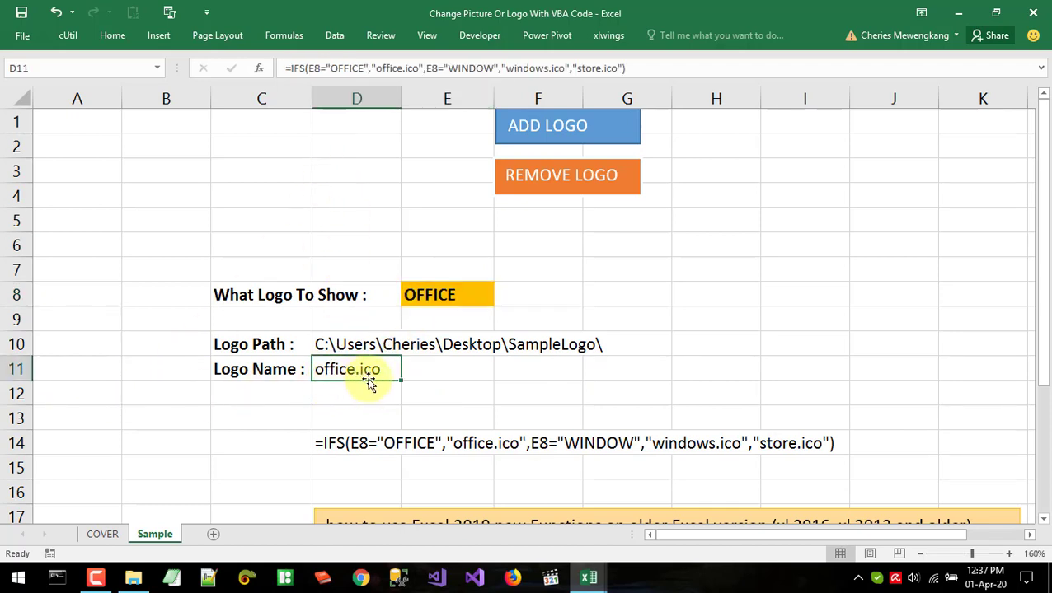
pyautogui.click(462, 298)
pyautogui.click(500, 300)
pyautogui.click(466, 332)
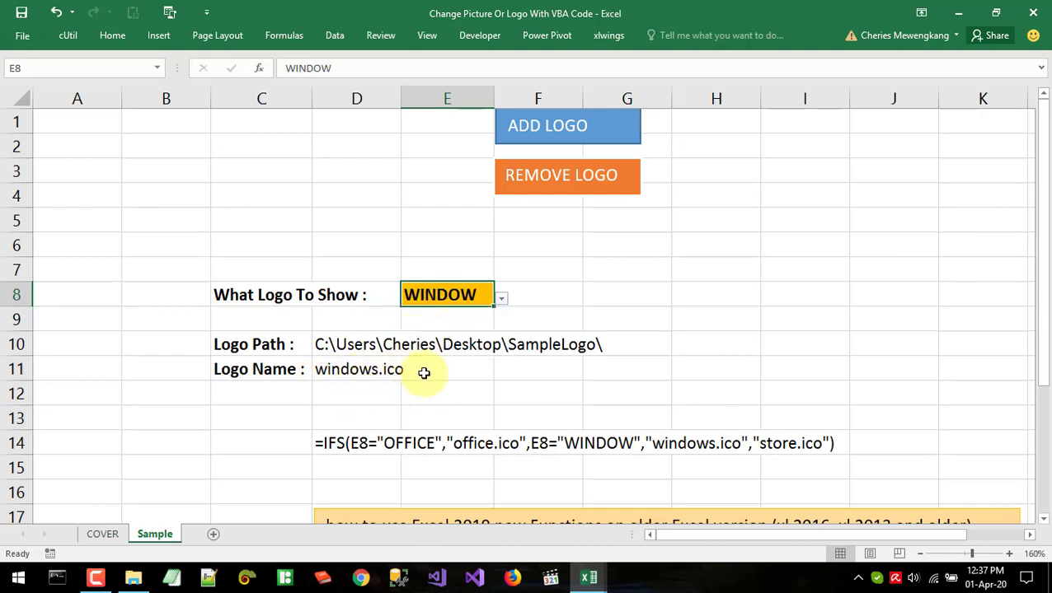
pyautogui.click(506, 300)
pyautogui.click(473, 297)
pyautogui.click(500, 300)
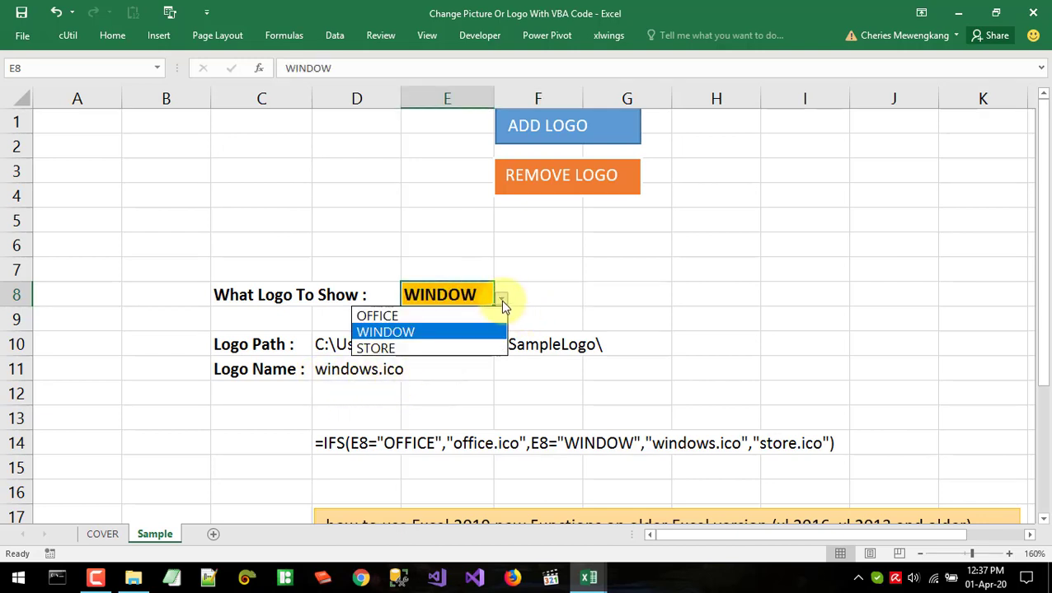
pyautogui.click(400, 349)
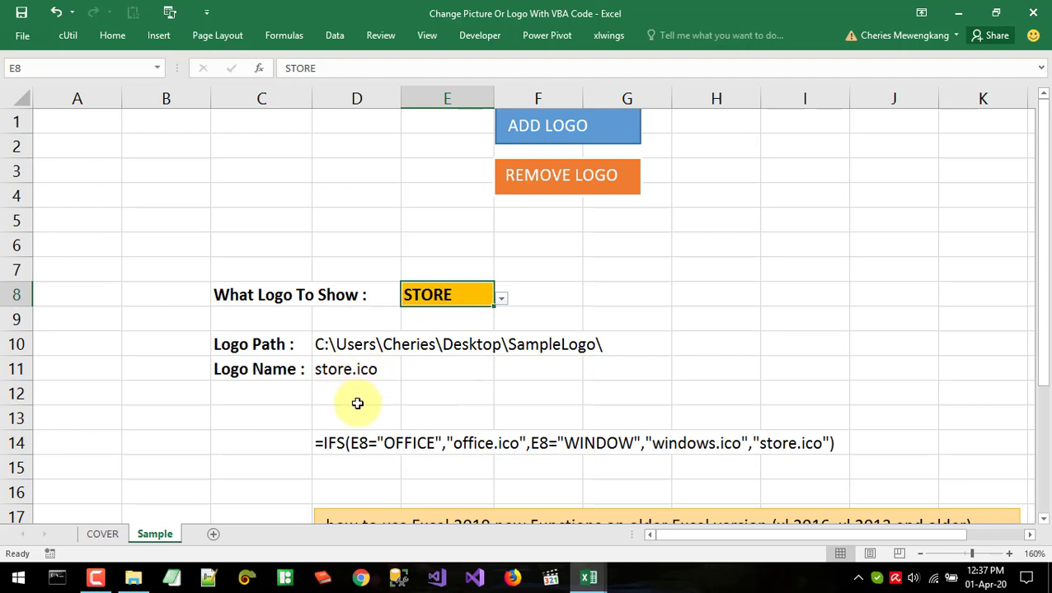
pyautogui.click(354, 398)
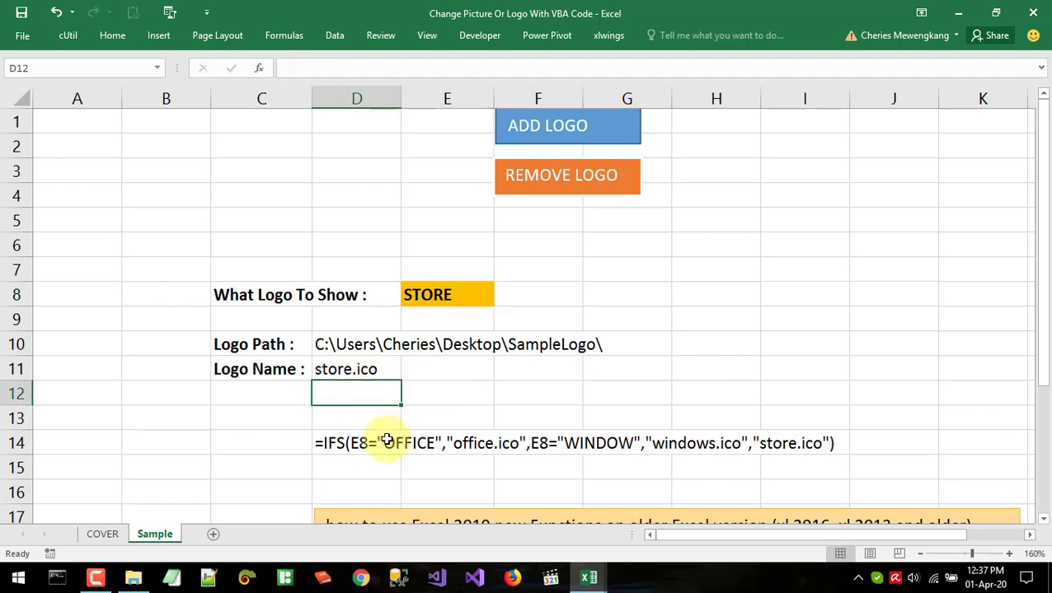
# Enter =D10&D11 in D12 to join the logo path and name.
pyautogui.write('=')
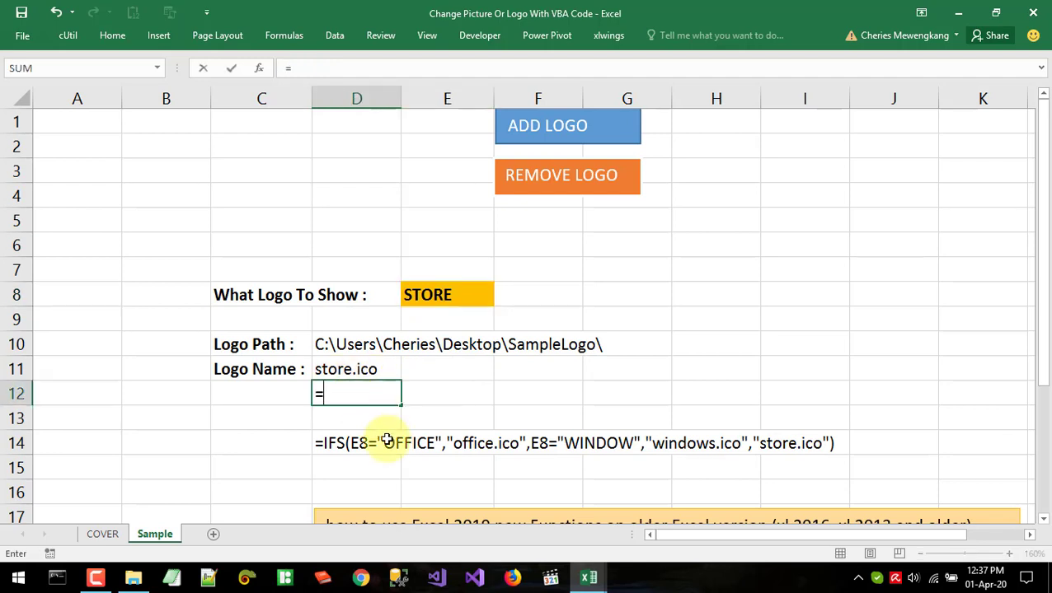
pyautogui.press('Escape')
pyautogui.click(336, 346)
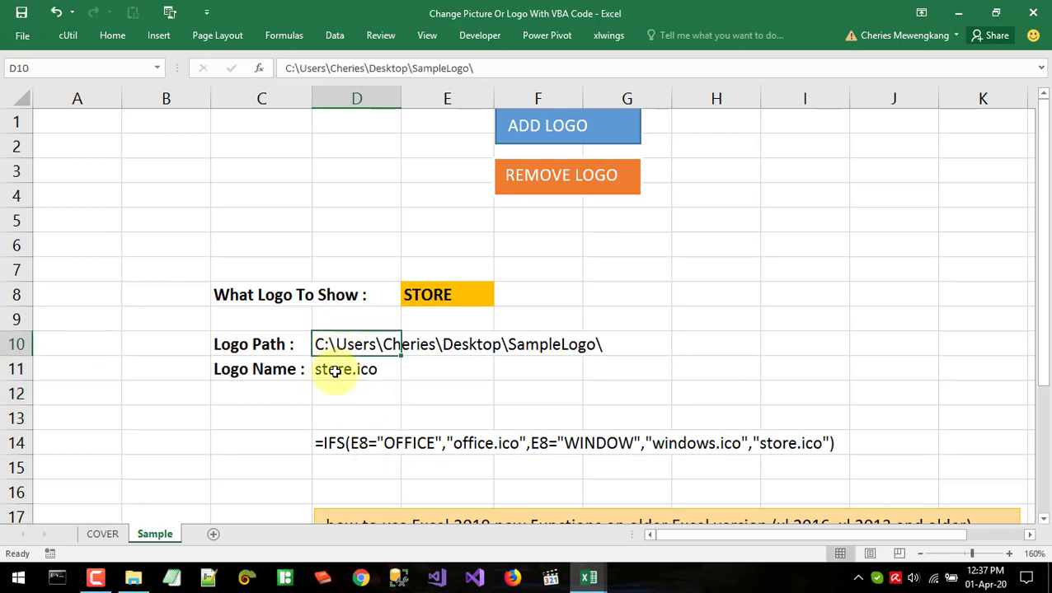
pyautogui.keyDown('ctrl'); pyautogui.click(336, 371); pyautogui.keyUp('ctrl')
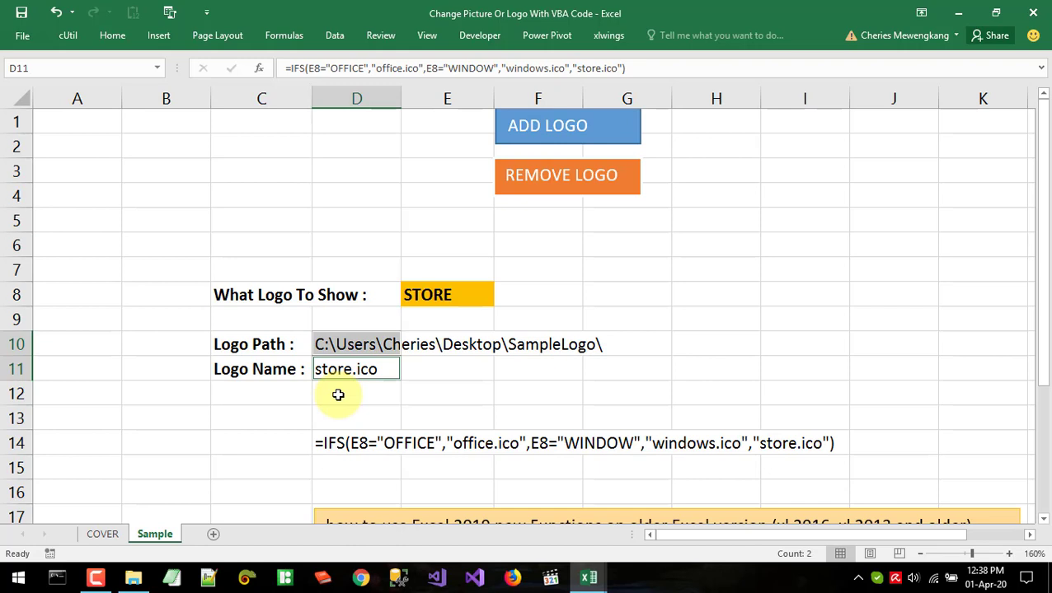
pyautogui.click(338, 395)
pyautogui.write('=')
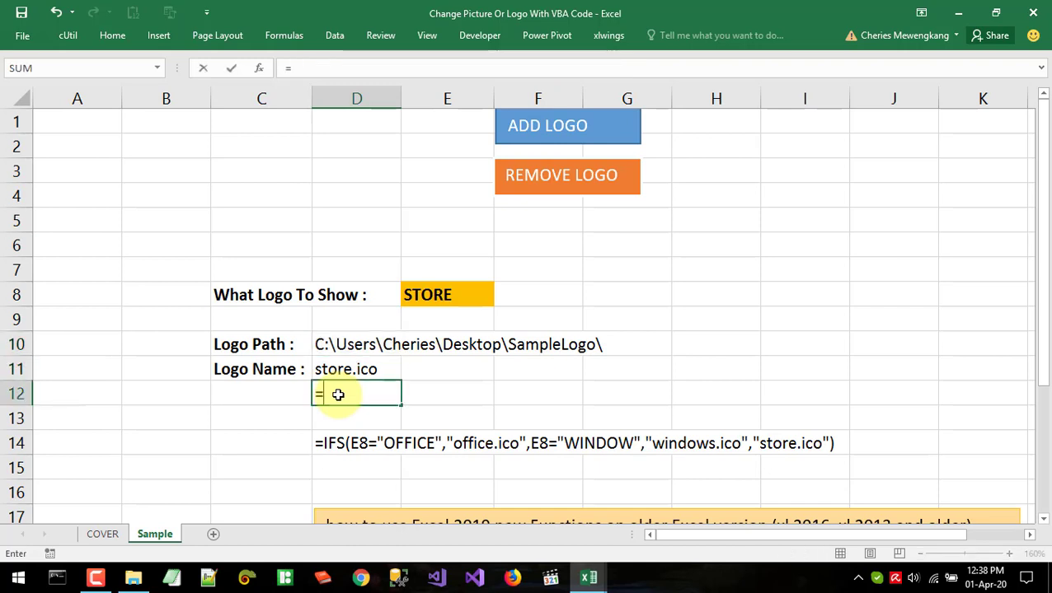
pyautogui.press('Up')
pyautogui.press('Up')
pyautogui.write('&')
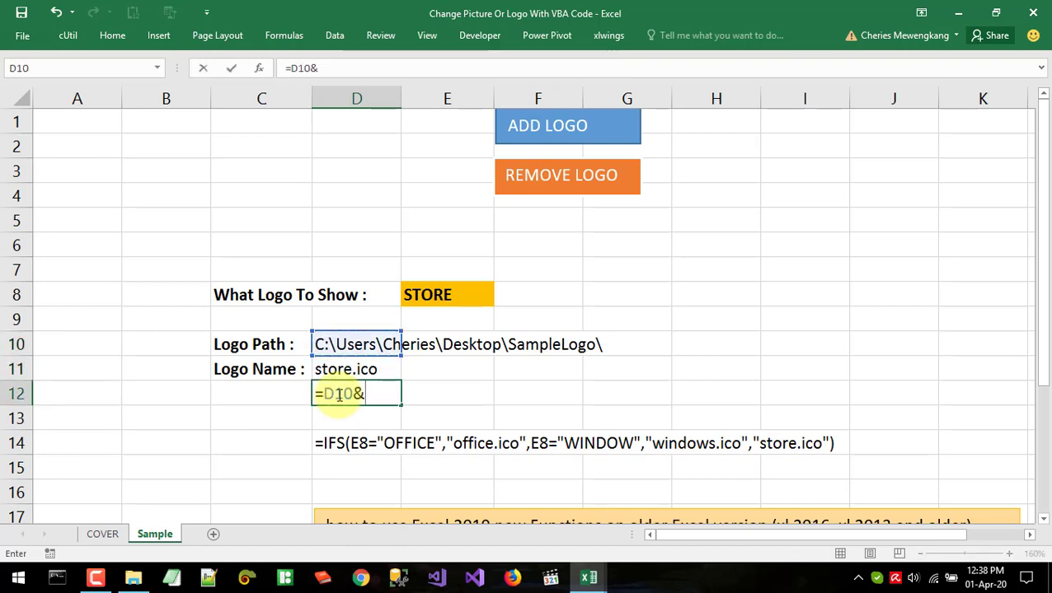
pyautogui.click(363, 368)
pyautogui.press('Return')
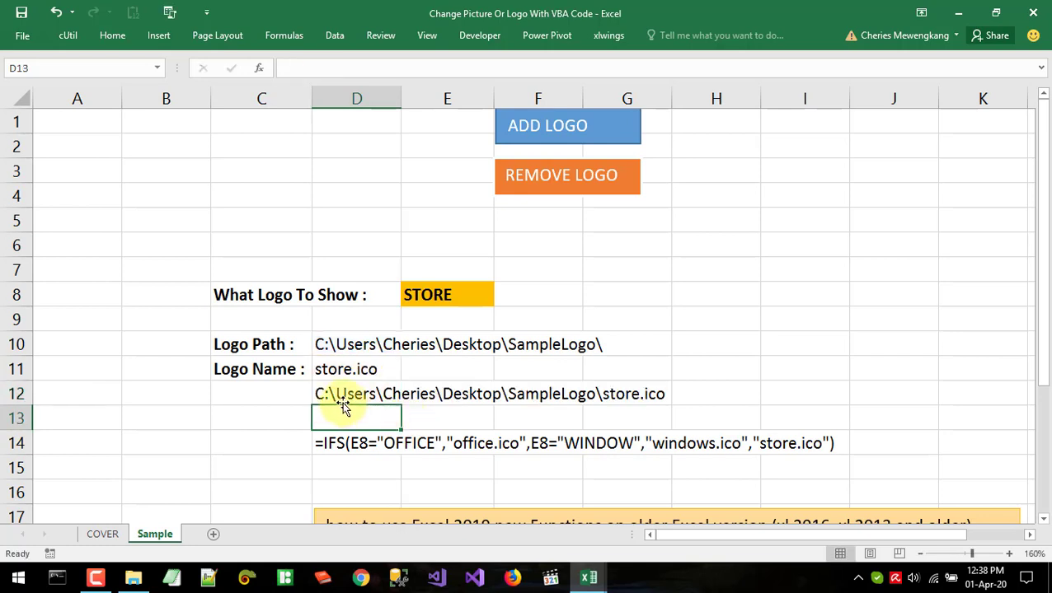
pyautogui.moveTo(346, 396); pyautogui.dragTo(666, 395)
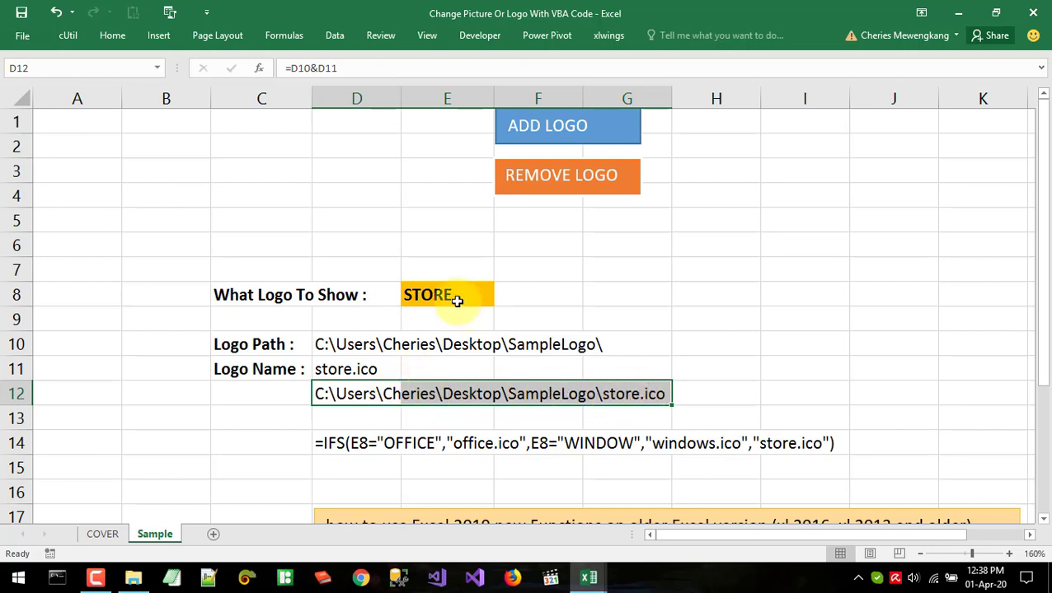
# Test the joined path by switching E8 to WINDOW, then back to OFFICE.
pyautogui.click(486, 300)
pyautogui.click(500, 300)
pyautogui.click(435, 332)
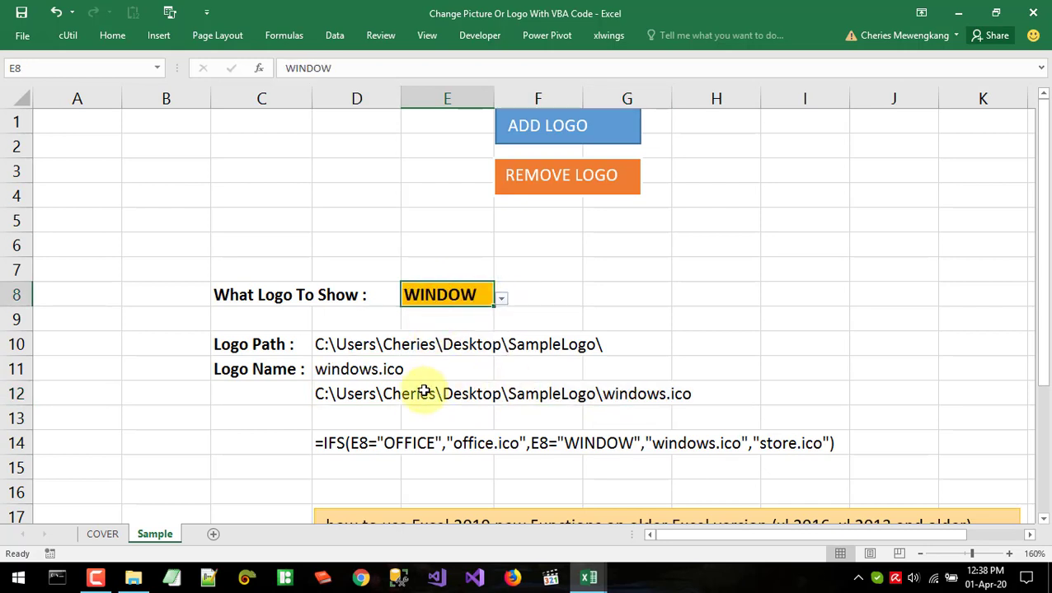
pyautogui.moveTo(335, 395); pyautogui.dragTo(686, 394)
pyautogui.click(487, 297)
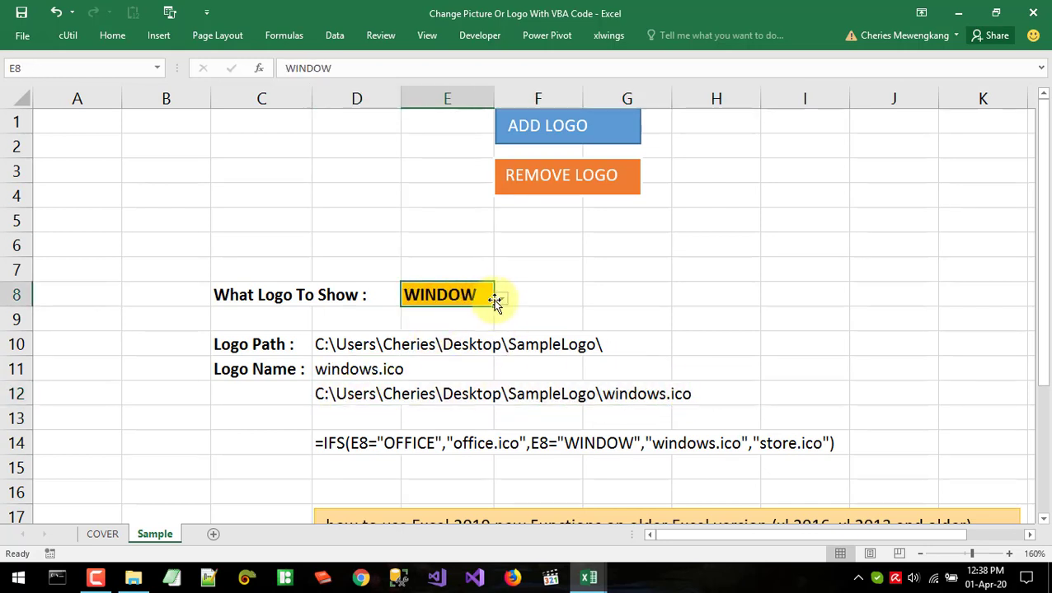
pyautogui.click(501, 299)
pyautogui.click(388, 316)
pyautogui.click(628, 393)
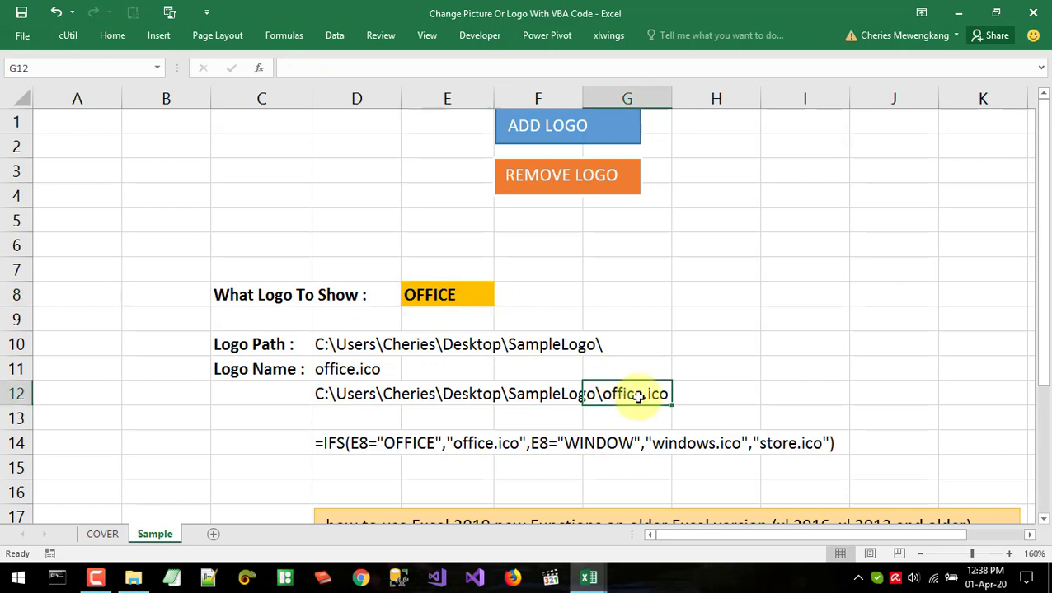
# Delete the trial path formula from D12.
pyautogui.click(349, 394)
pyautogui.press('Delete')
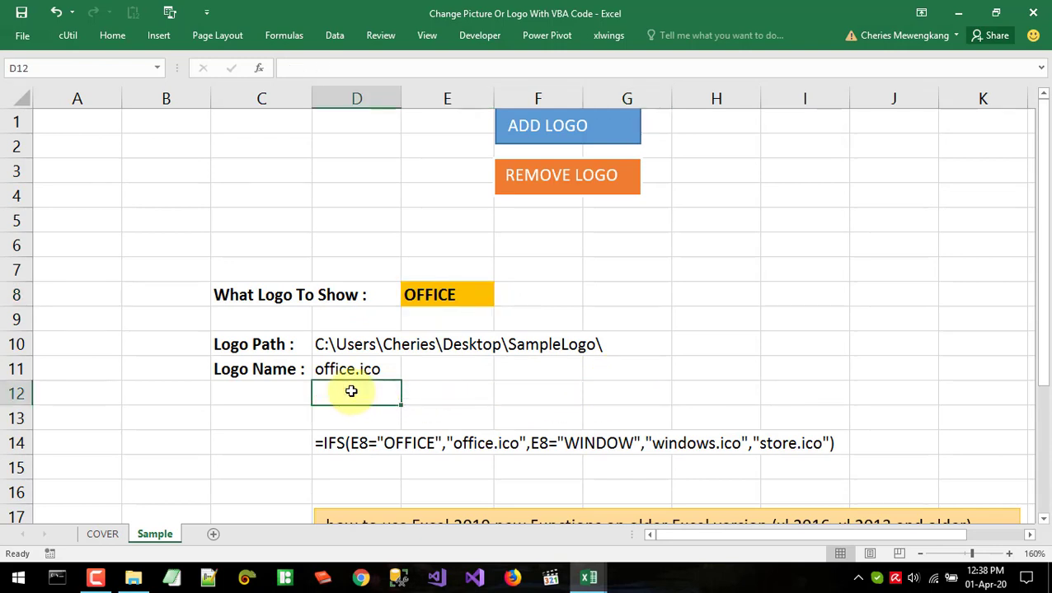
pyautogui.click(458, 400)
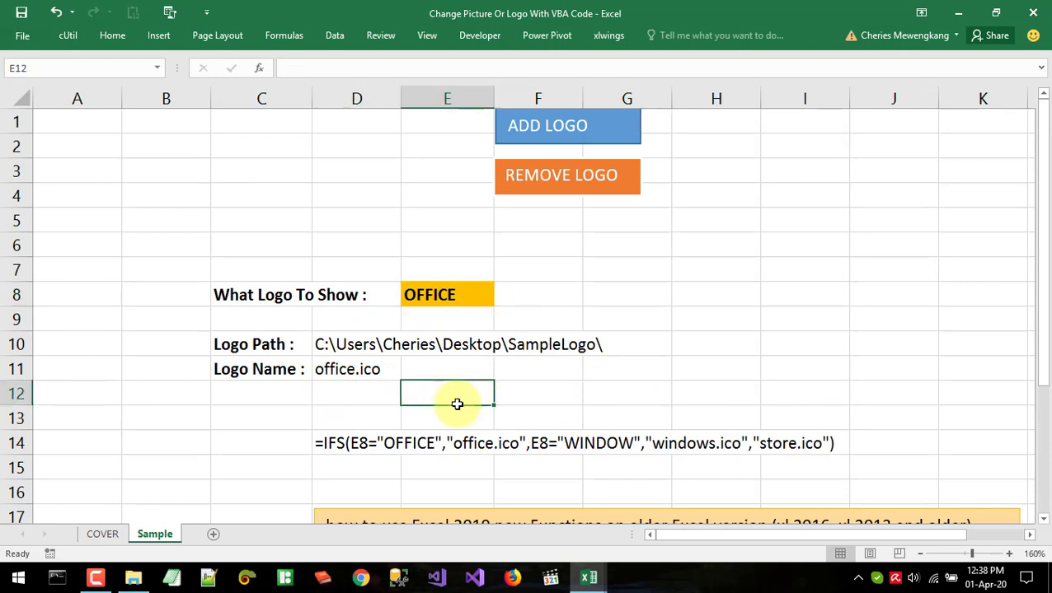
# Review D11's IFS formula without changing it.
pyautogui.click(340, 369)
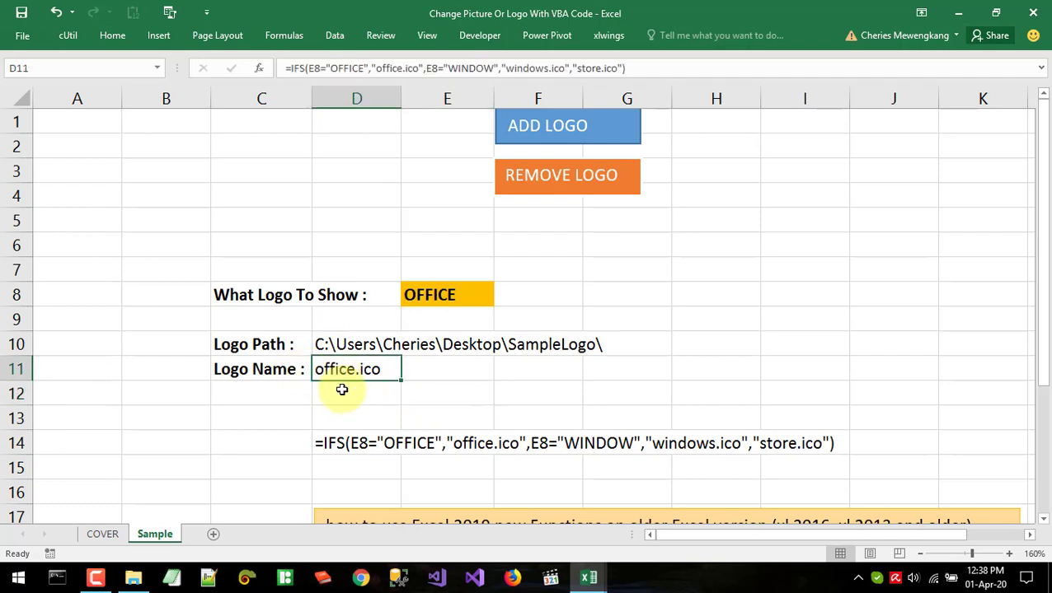
pyautogui.doubleClick(340, 368)
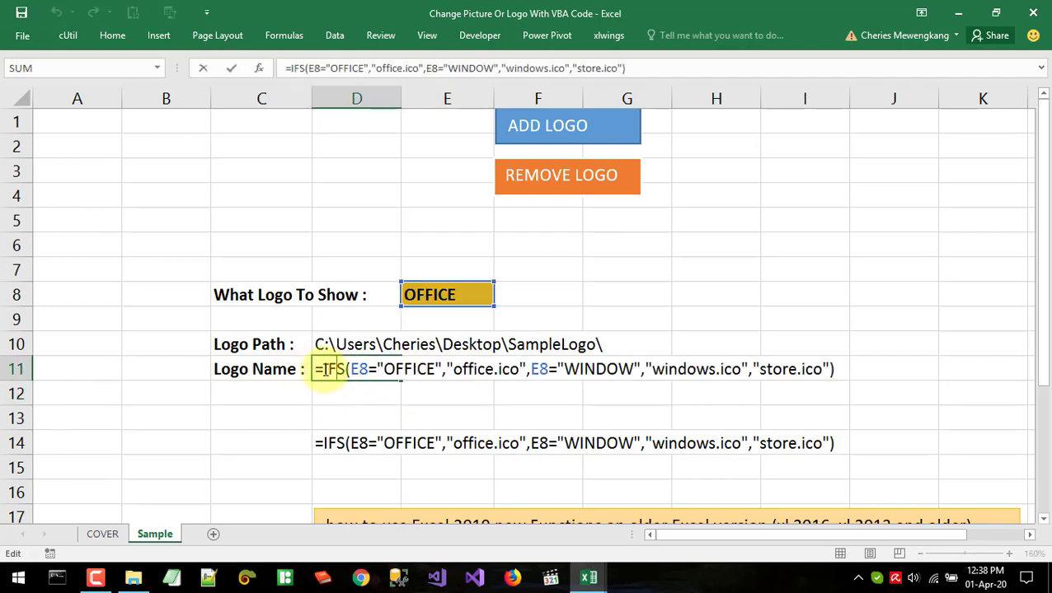
pyautogui.press('Escape')
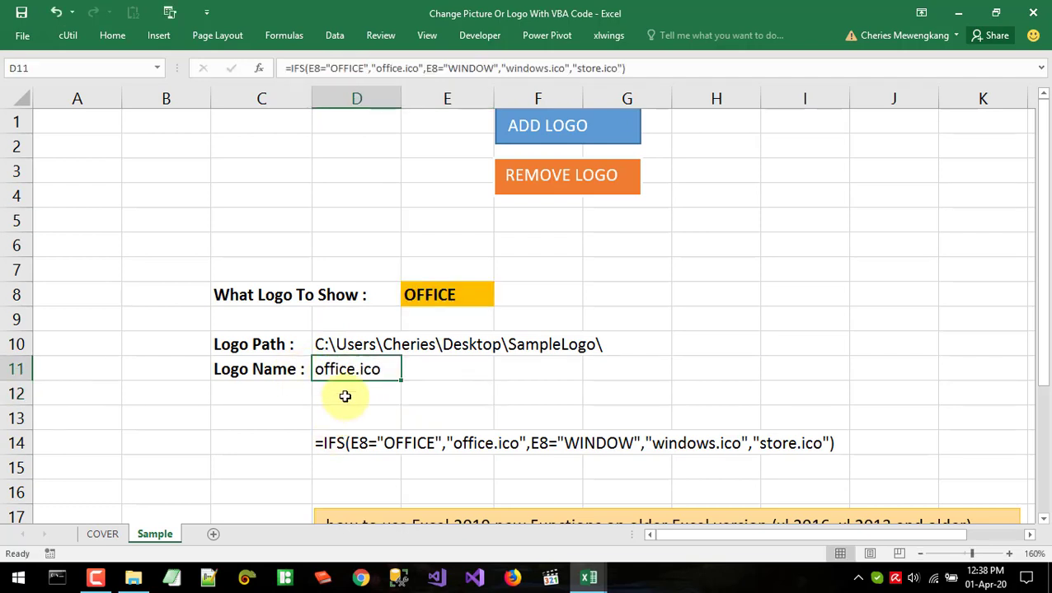
# Enter a nested IF in D12 returning office.ico, windows.ico or store.ico based on E8.
pyautogui.click(345, 396)
pyautogui.write('=if(')
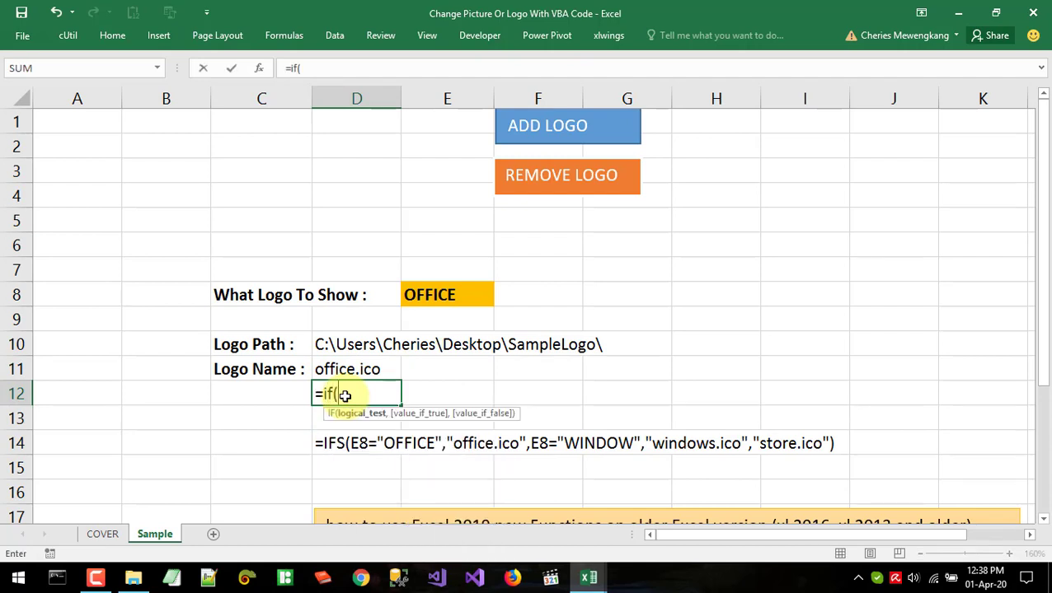
pyautogui.click(435, 294)
pyautogui.write('=')
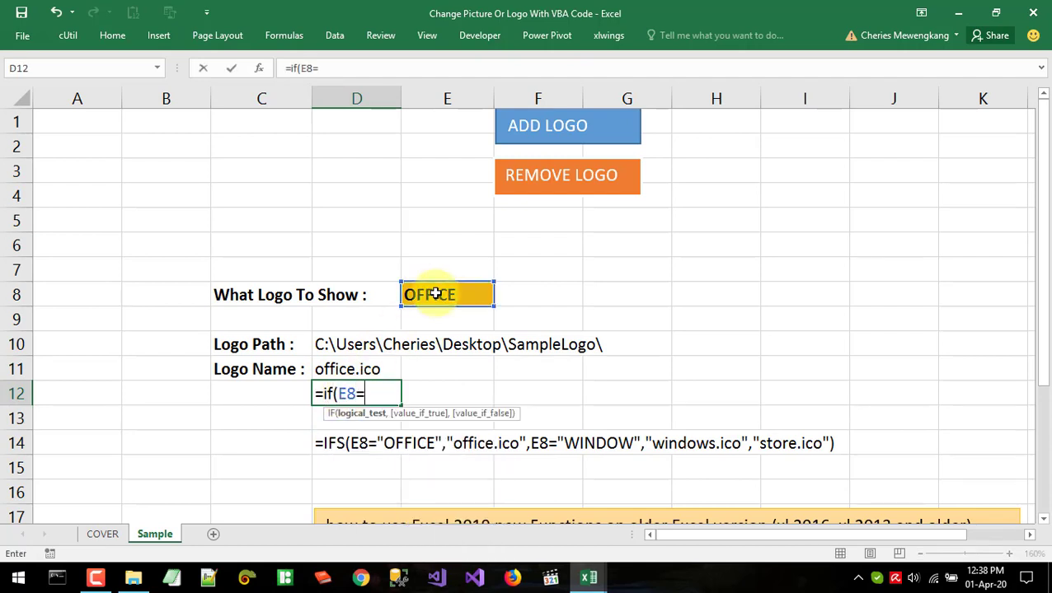
pyautogui.write('oo')
pyautogui.press('BackSpace')
pyautogui.press('BackSpace')
pyautogui.write('OFFICE"')
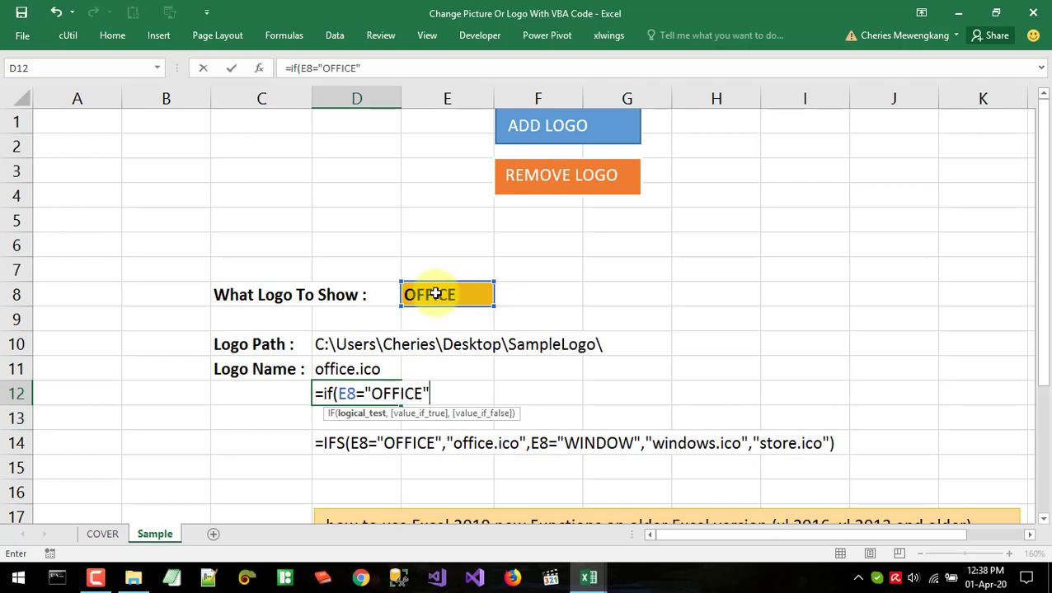
pyautogui.write(',"O')
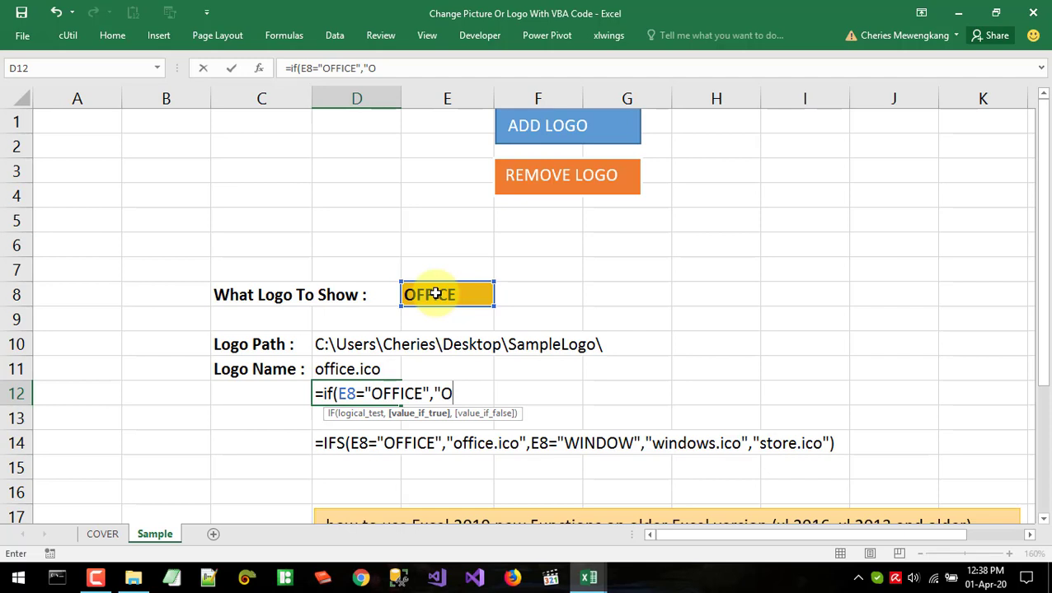
pyautogui.press('BackSpace')
pyautogui.write('office')
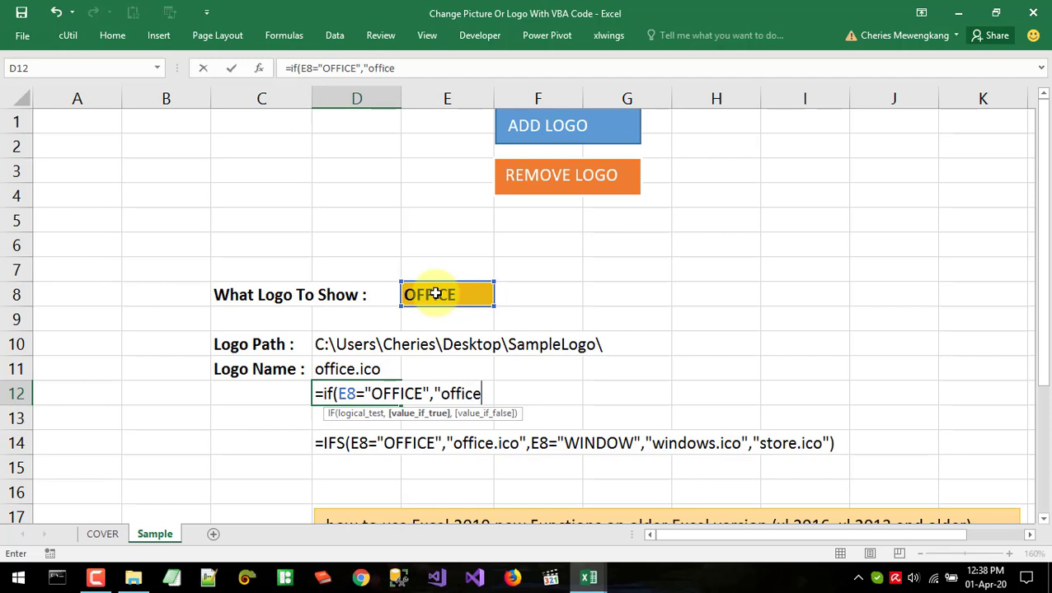
pyautogui.write('.ico')
pyautogui.write(',')
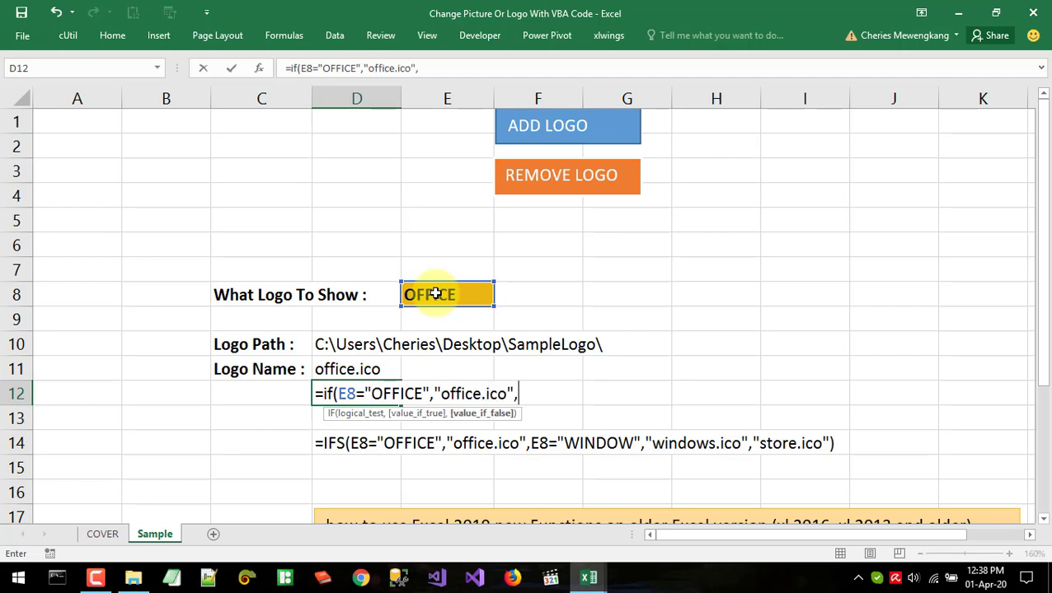
pyautogui.write('if')
pyautogui.press('BackSpace')
pyautogui.press('BackSpace')
pyautogui.write('IF(')
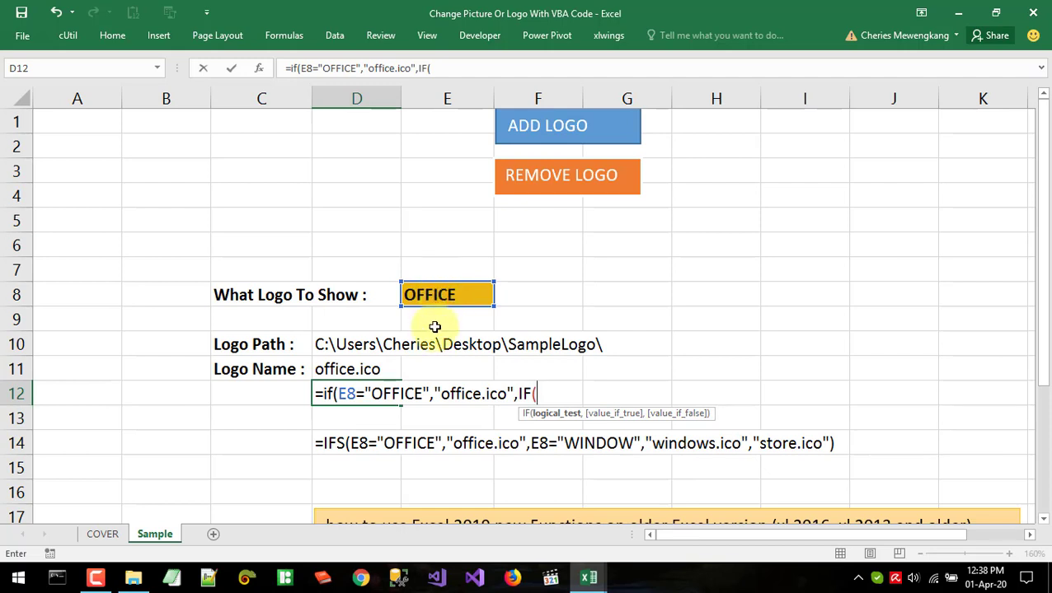
pyautogui.click(438, 294)
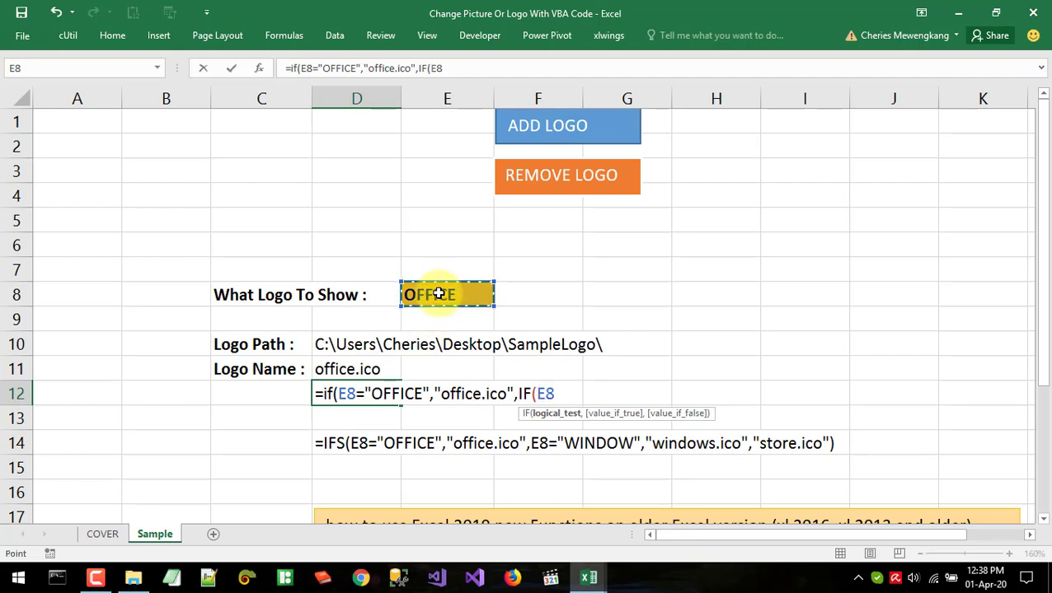
pyautogui.write('="W')
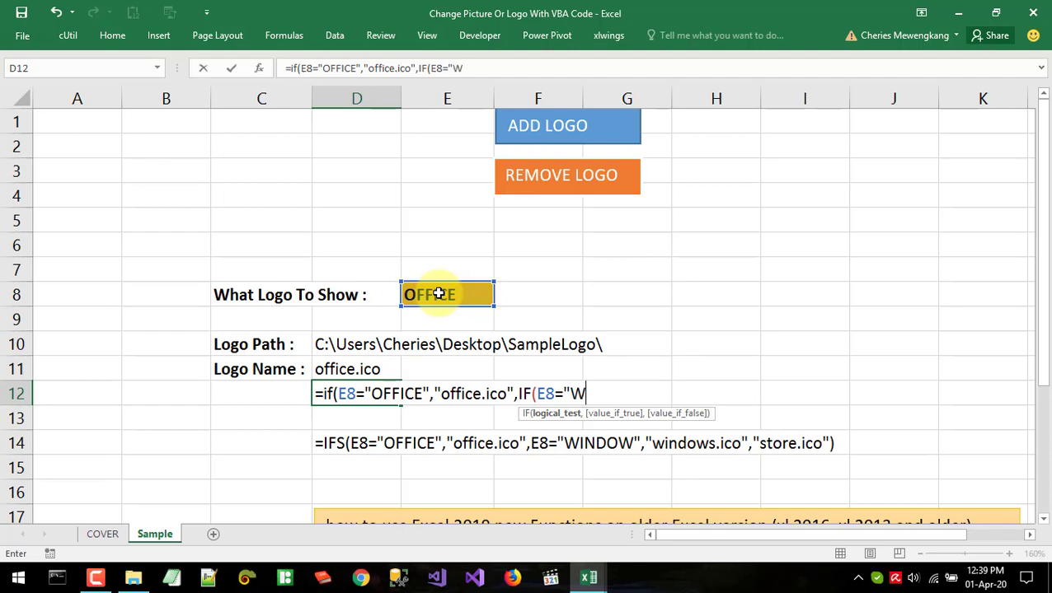
pyautogui.write('INDOW')
pyautogui.write('","')
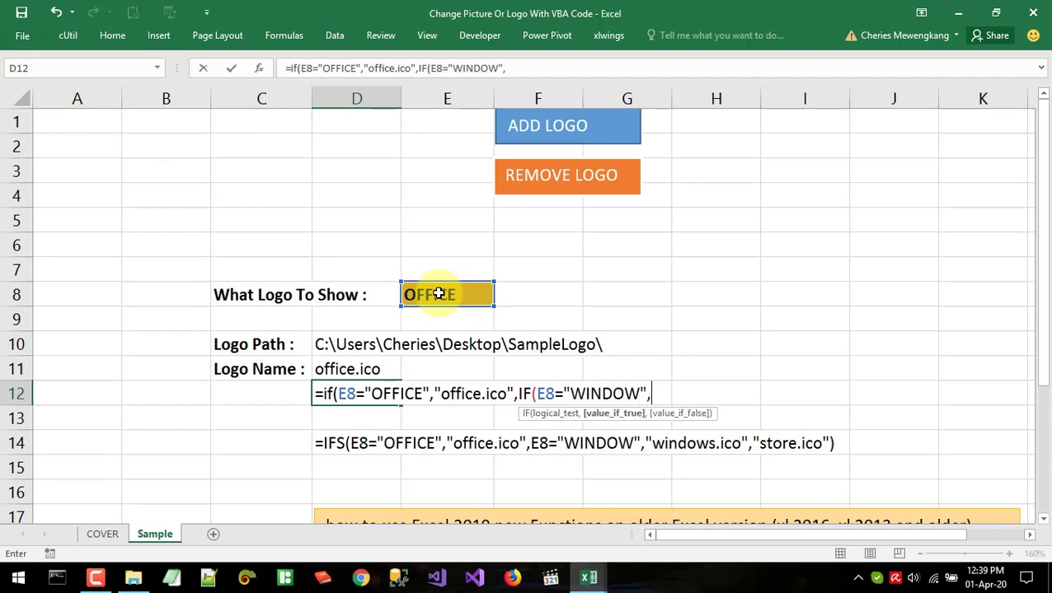
pyautogui.write('windo')
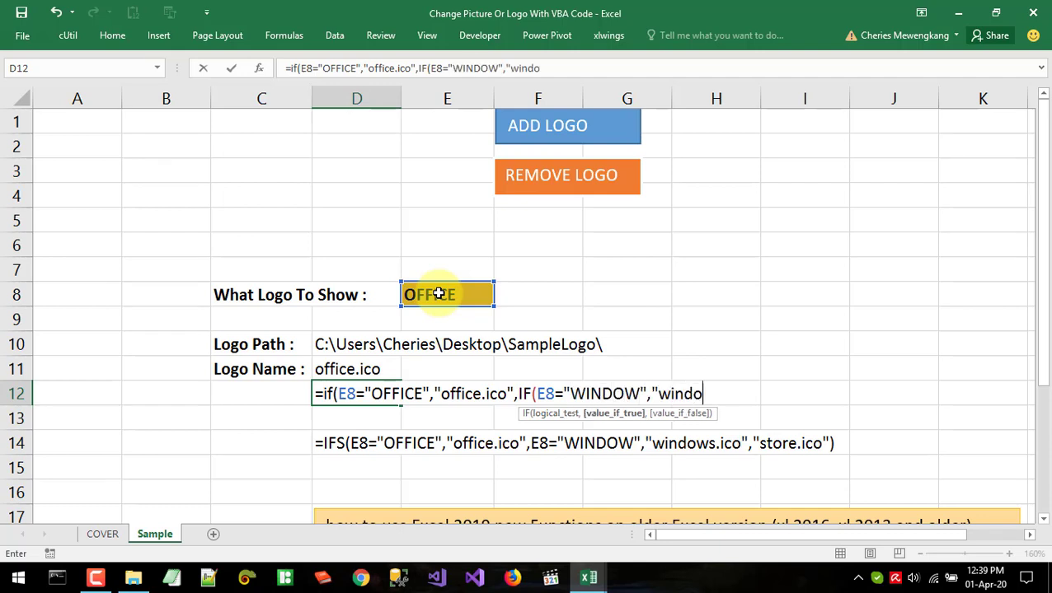
pyautogui.write('ws.ico')
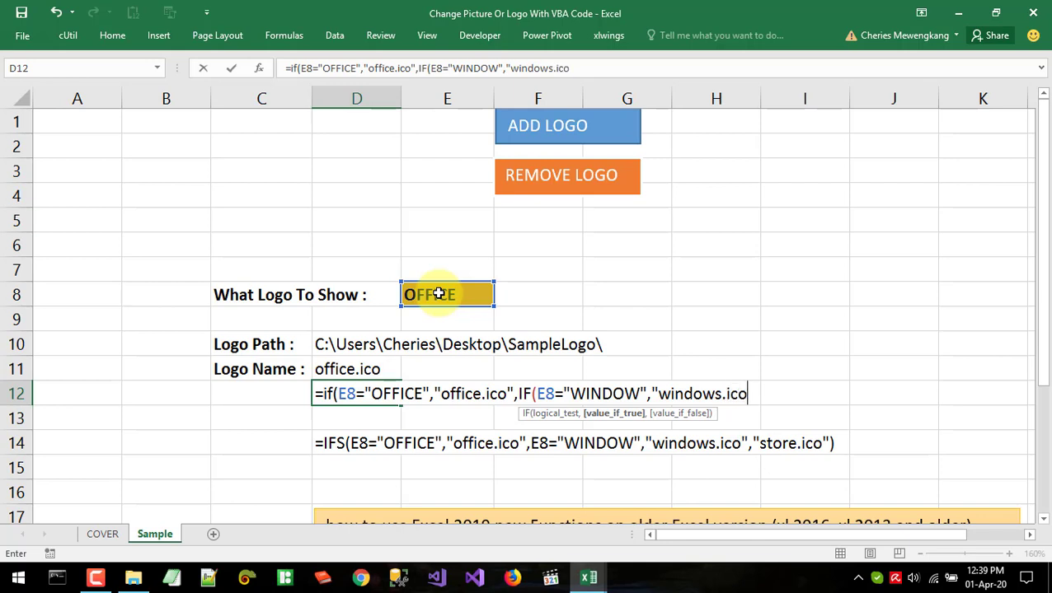
pyautogui.write('","store.ico")')
pyautogui.press('Return')
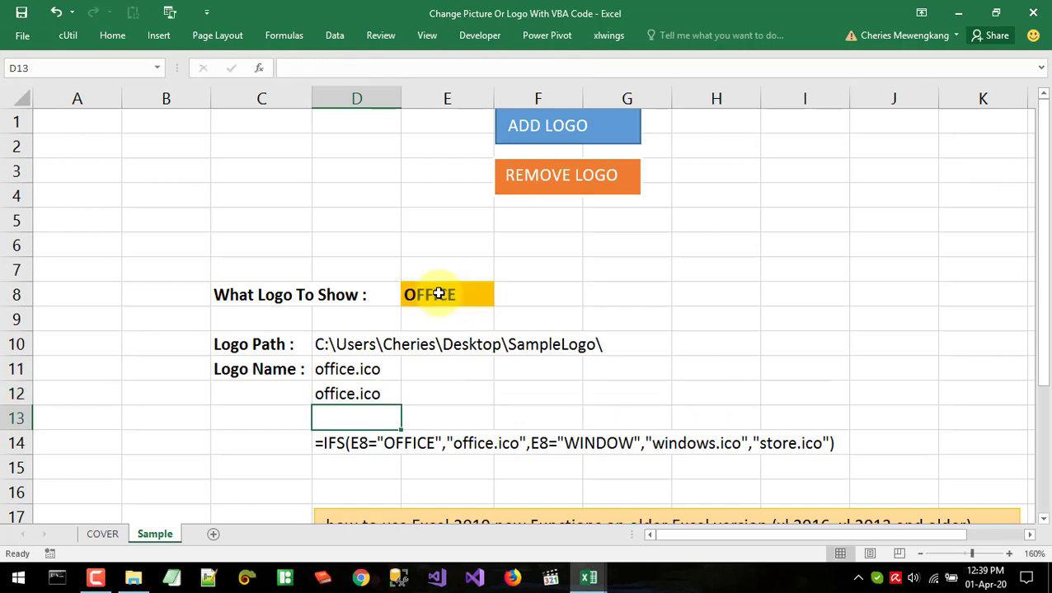
# Set E8 to WINDOW from its dropdown list of logo choices.
pyautogui.click(484, 318)
pyautogui.click(486, 295)
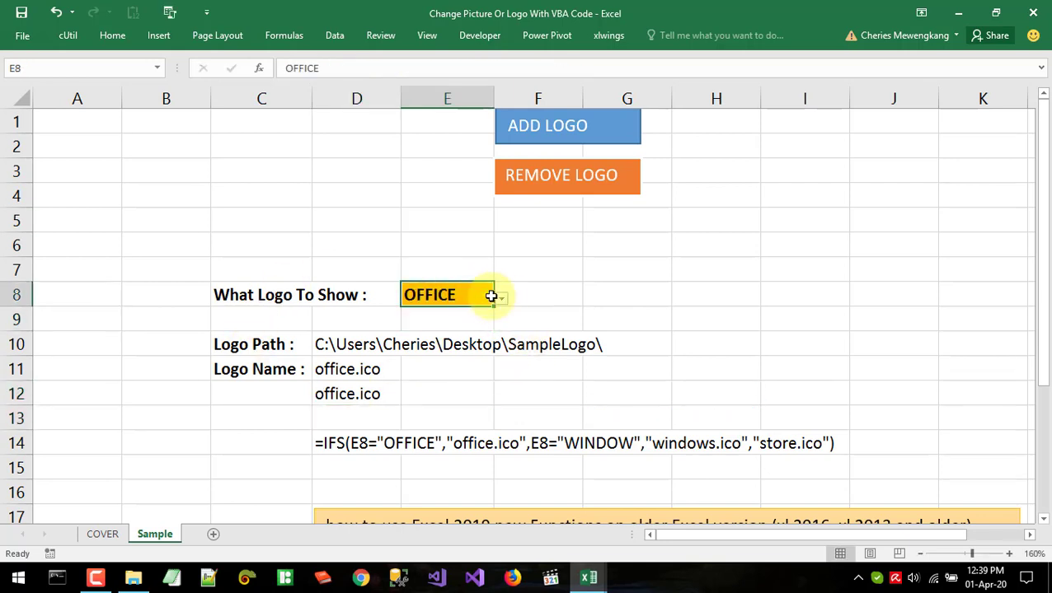
pyautogui.click(505, 296)
pyautogui.click(479, 294)
pyautogui.click(500, 298)
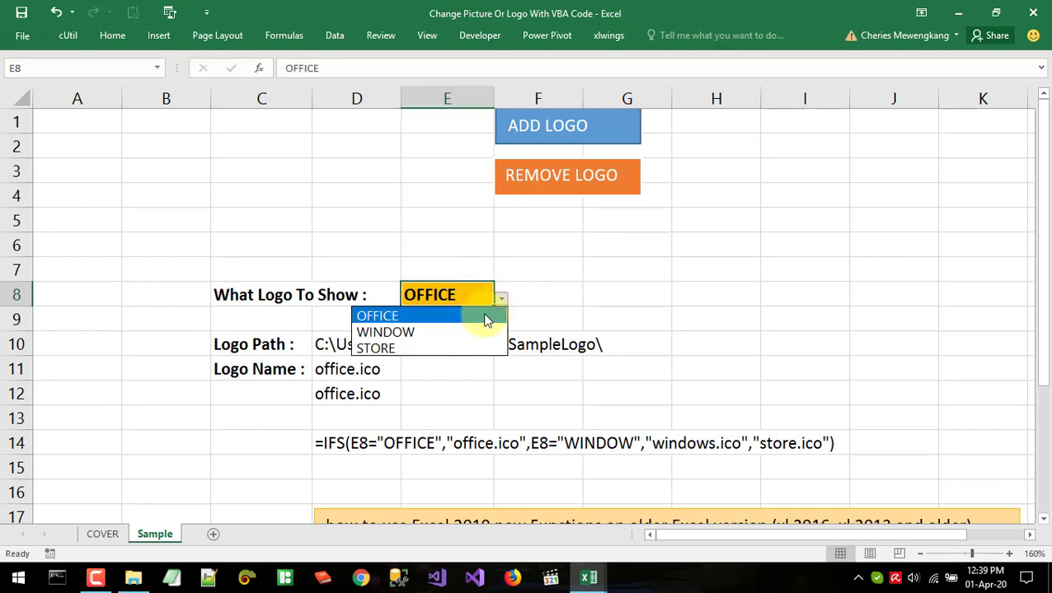
pyautogui.click(448, 325)
pyautogui.click(368, 409)
# Review the nested IF formula in D12 and the IFS formula in D11.
pyautogui.doubleClick(366, 392)
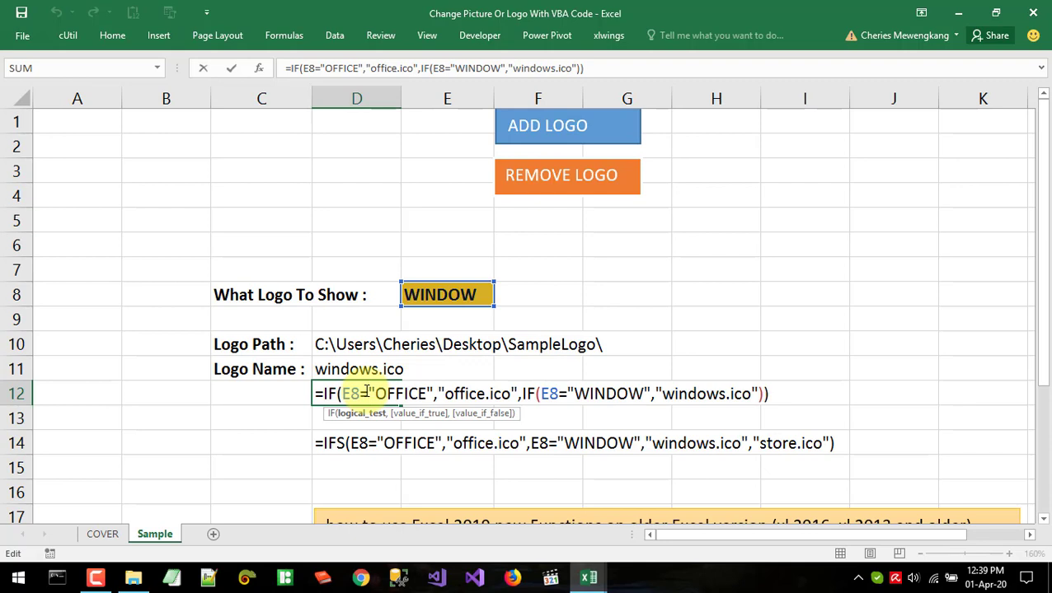
pyautogui.press('Escape')
pyautogui.doubleClick(340, 370)
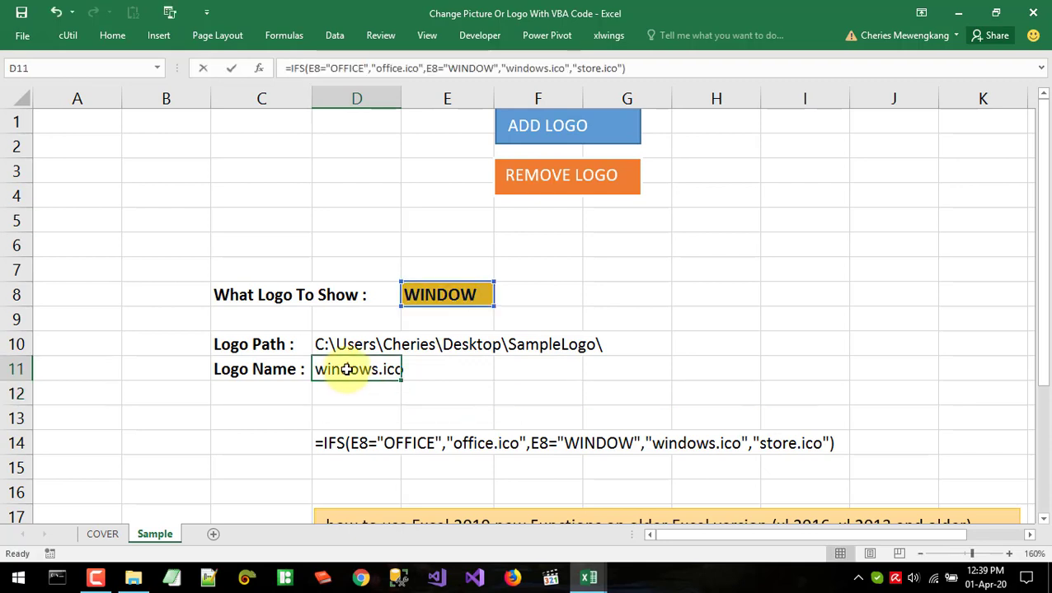
pyautogui.doubleClick(331, 369)
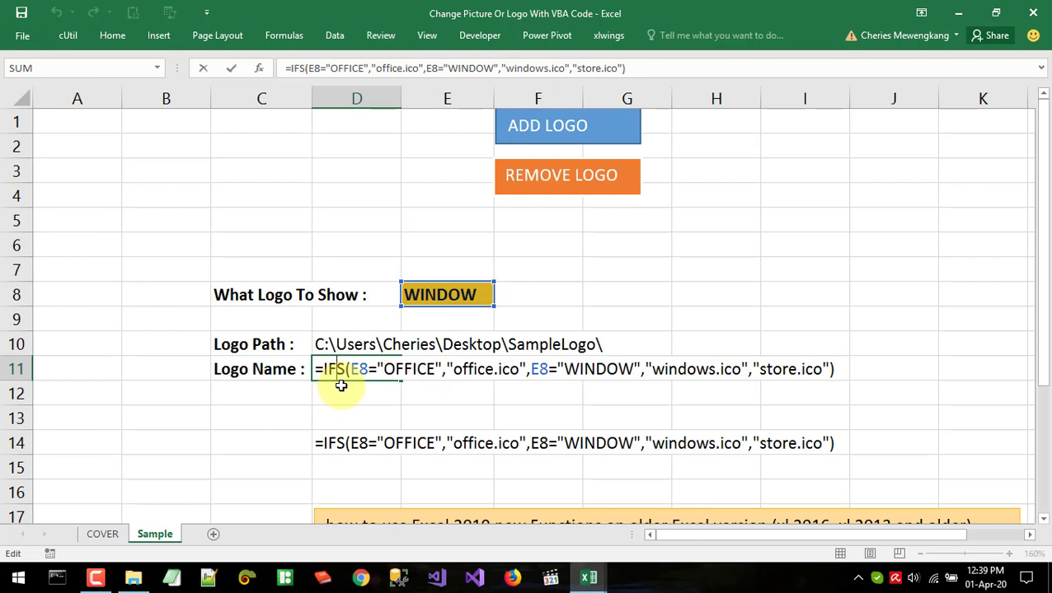
pyautogui.hotkey('ctrl', 'Return')
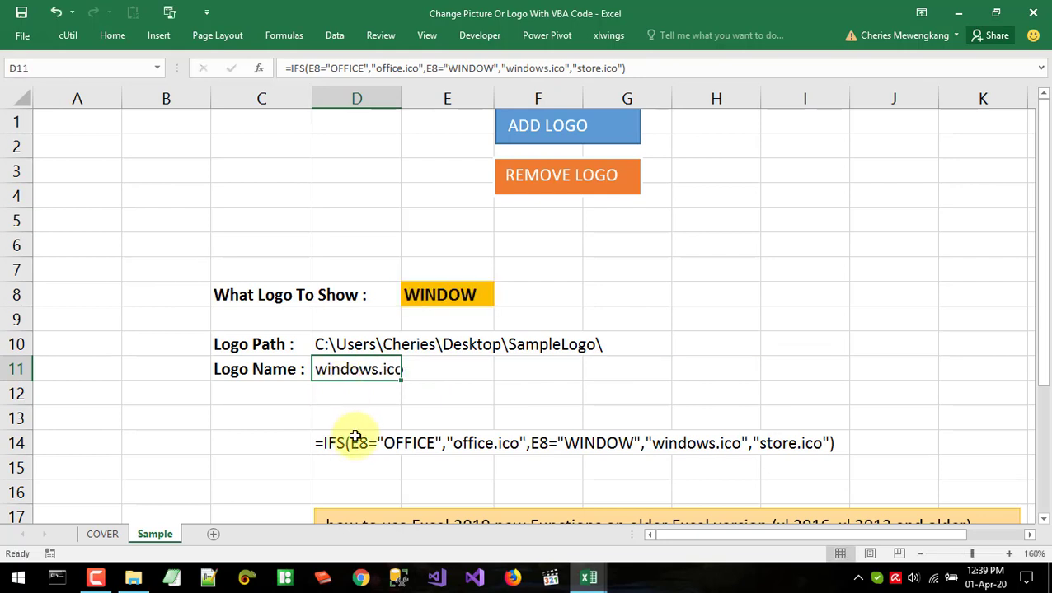
pyautogui.click(352, 436)
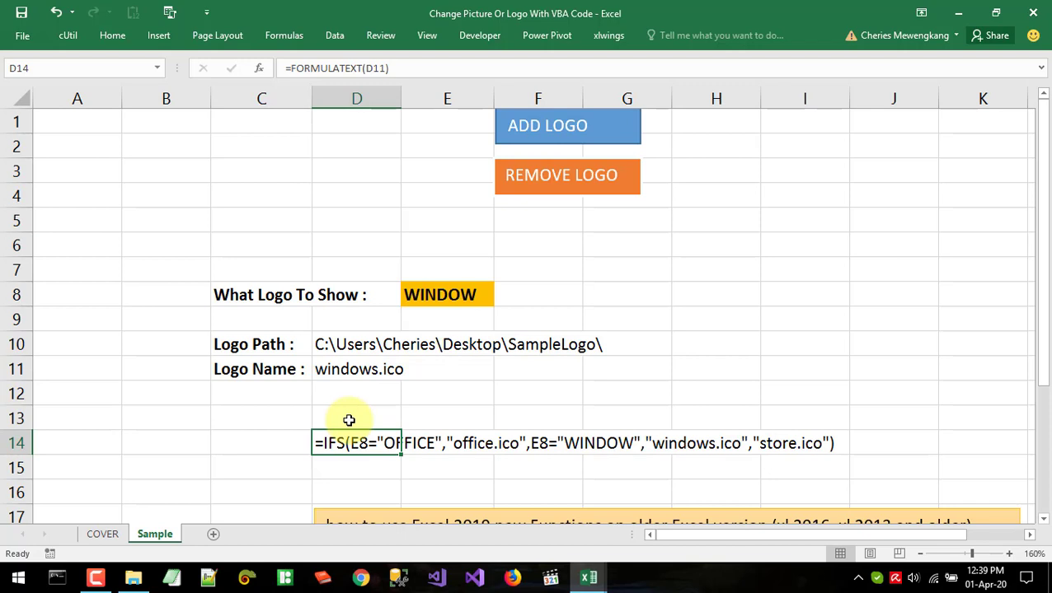
pyautogui.click(343, 409)
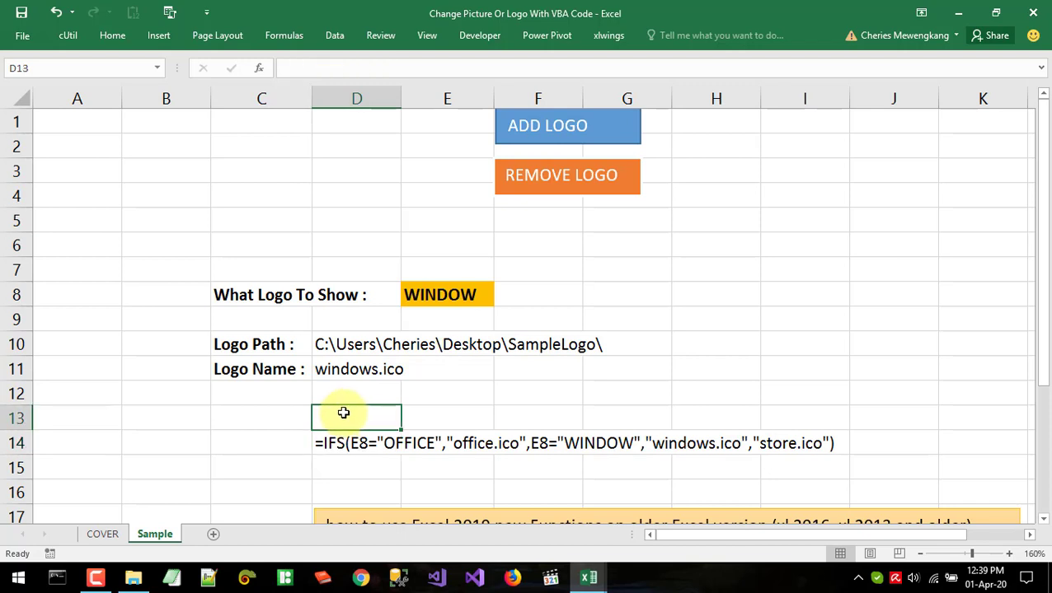
pyautogui.doubleClick(329, 370)
pyautogui.doubleClick(327, 370)
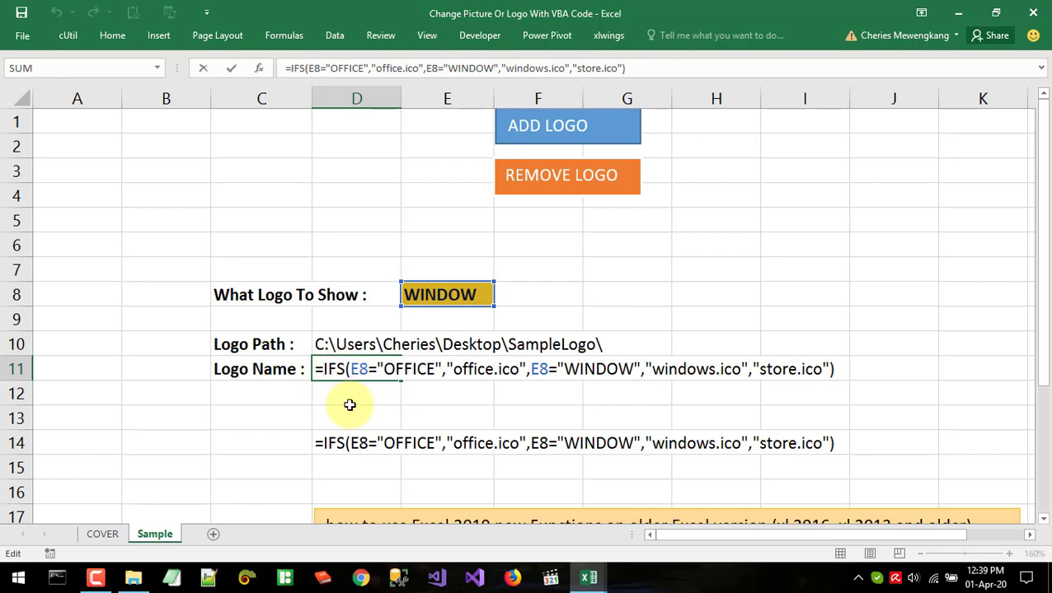
pyautogui.press('Return')
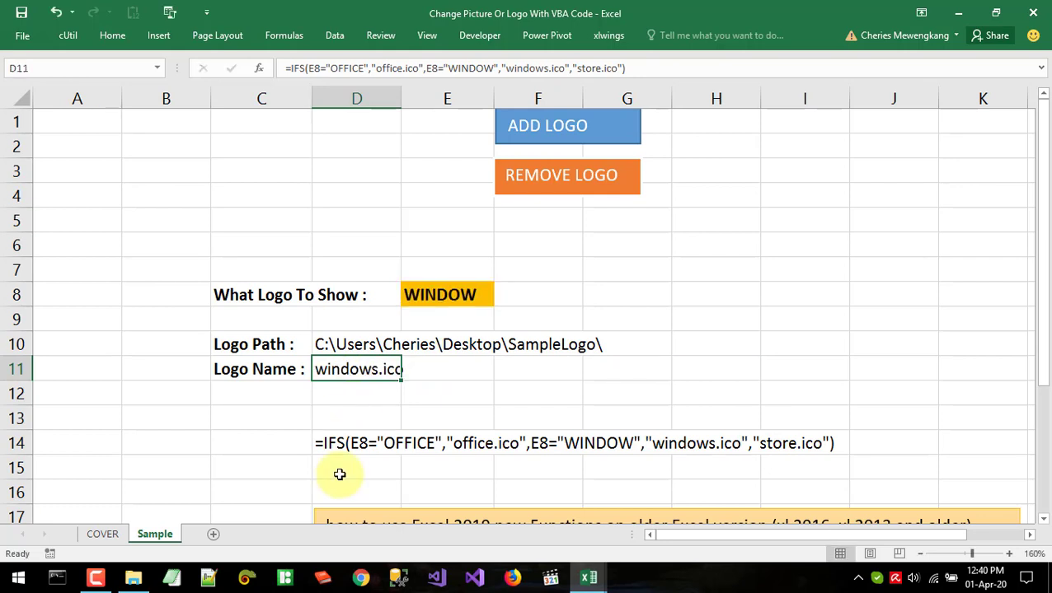
pyautogui.click(334, 445)
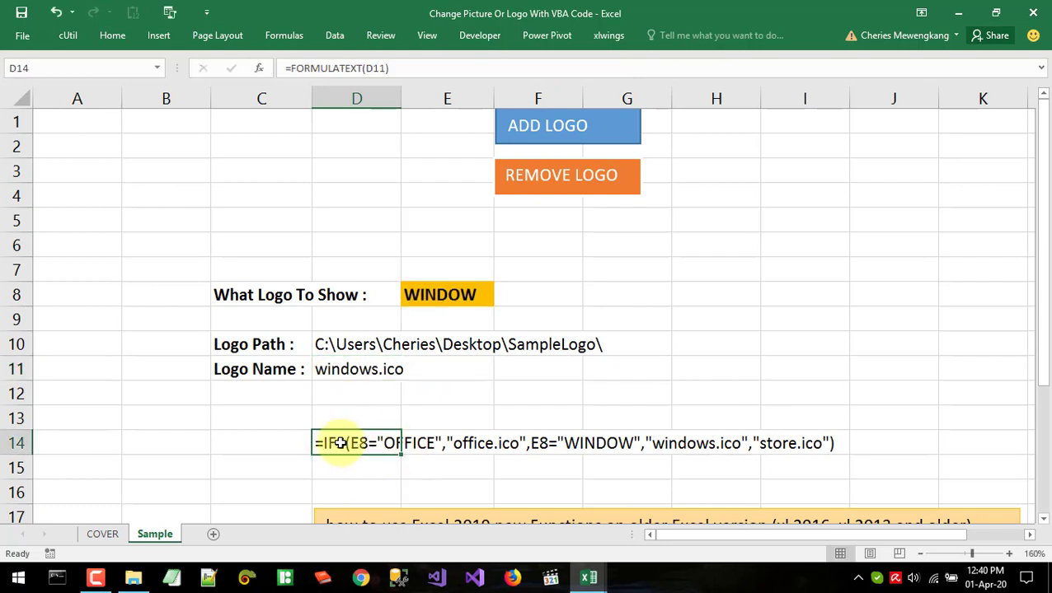
pyautogui.doubleClick(337, 371)
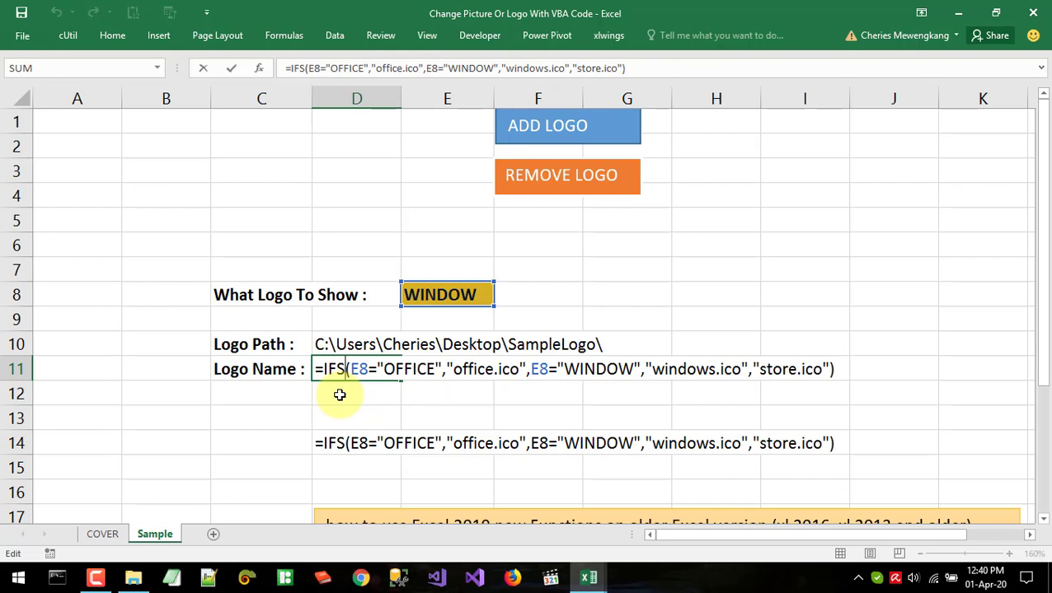
pyautogui.press('Return')
pyautogui.click(356, 414)
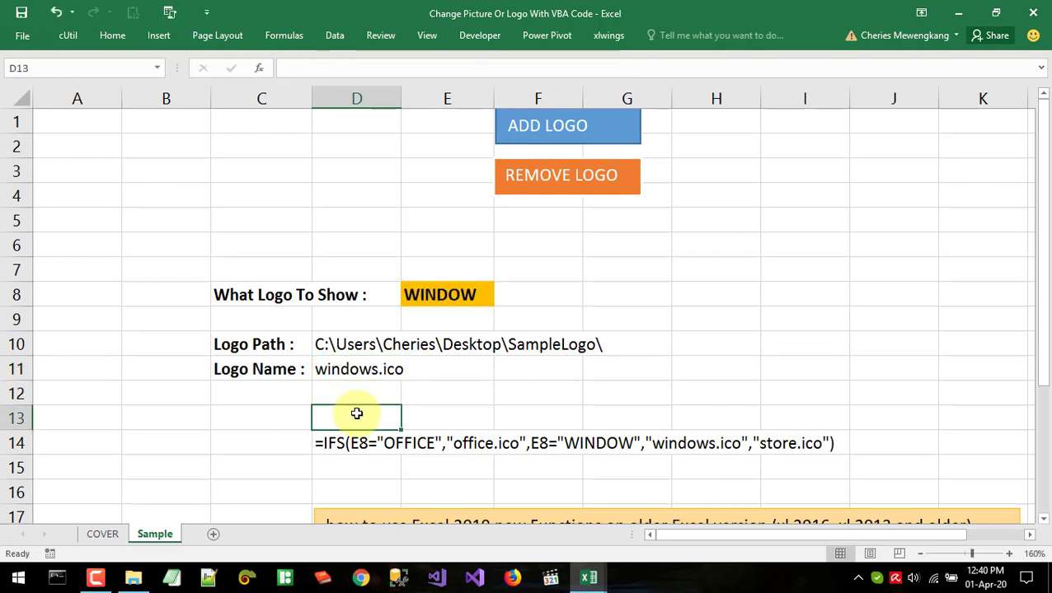
# Open the File Account page to check the installed Office Professional Plus 2016 version.
pyautogui.click(25, 35)
pyautogui.click(30, 35)
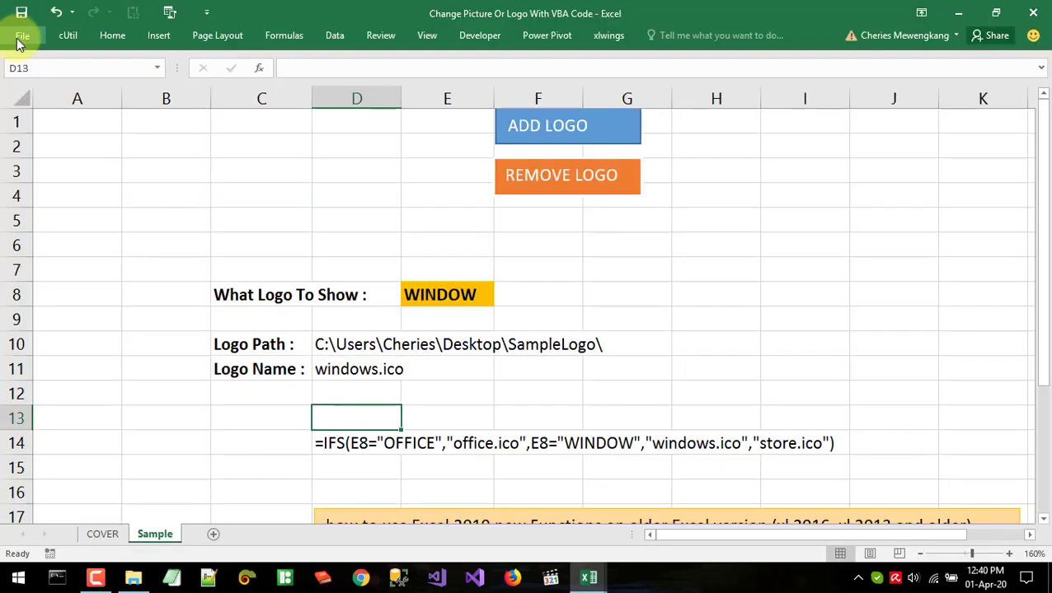
pyautogui.click(25, 35)
pyautogui.click(29, 385)
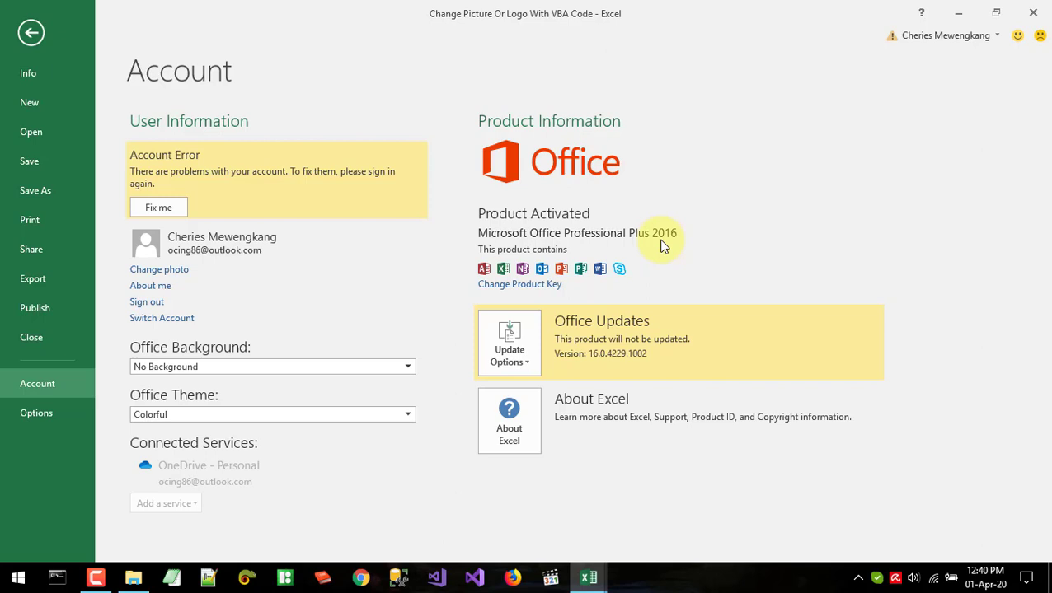
# Return from the Account page and review the FORMULATEXT in D14 and IFS in D11.
pyautogui.click(34, 35)
pyautogui.doubleClick(342, 443)
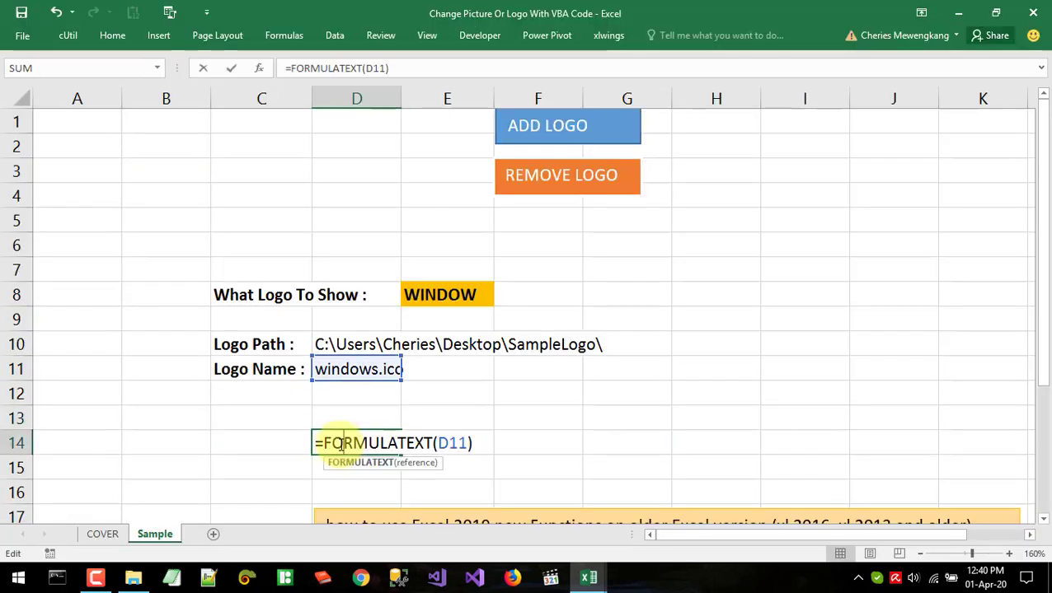
pyautogui.click(305, 412)
pyautogui.click(320, 368)
pyautogui.doubleClick(323, 369)
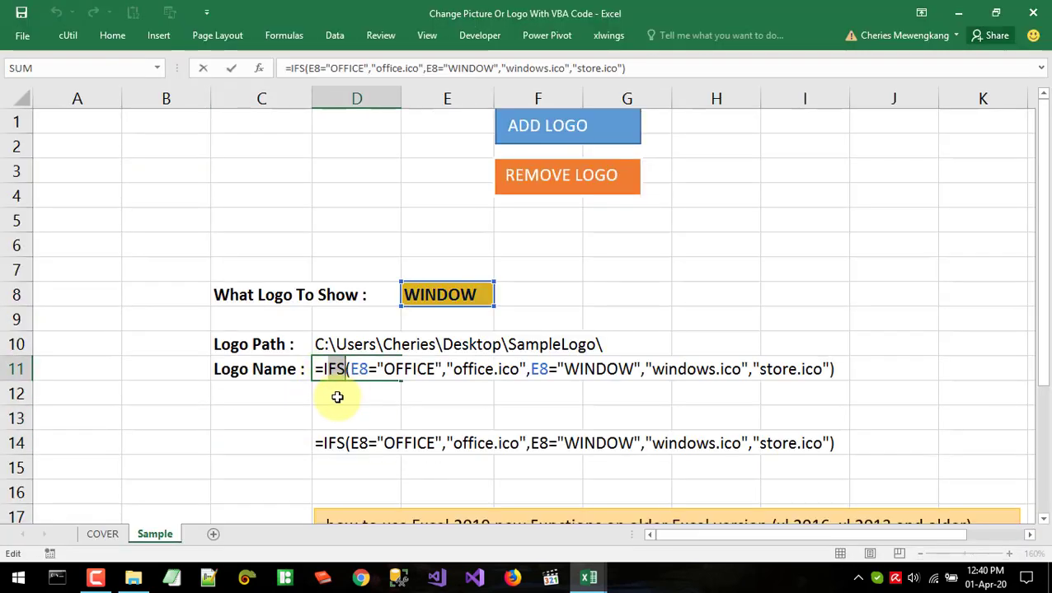
pyautogui.hotkey('ctrl', 'Return')
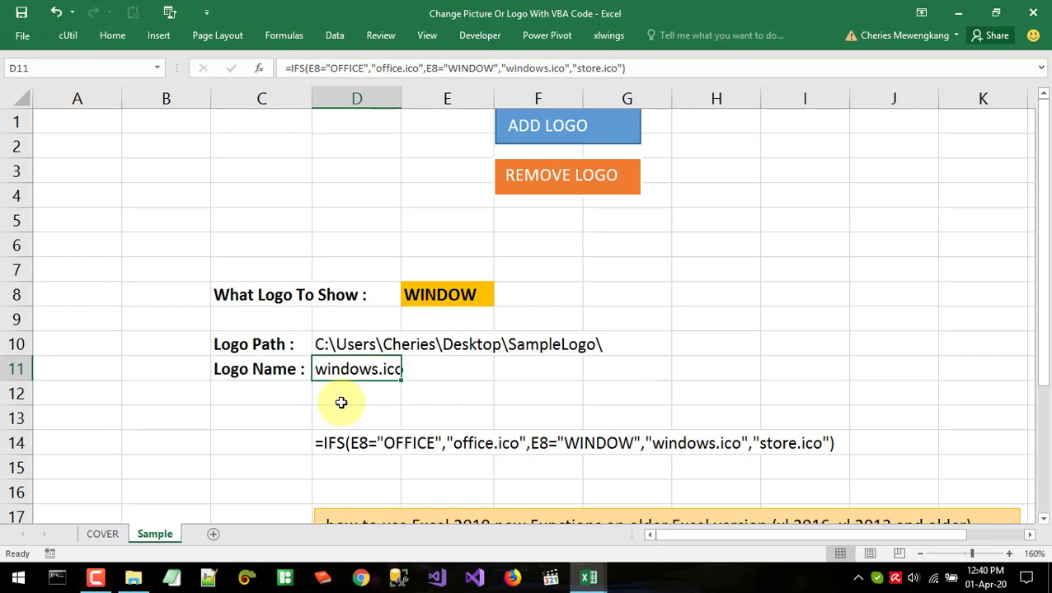
pyautogui.click(317, 403)
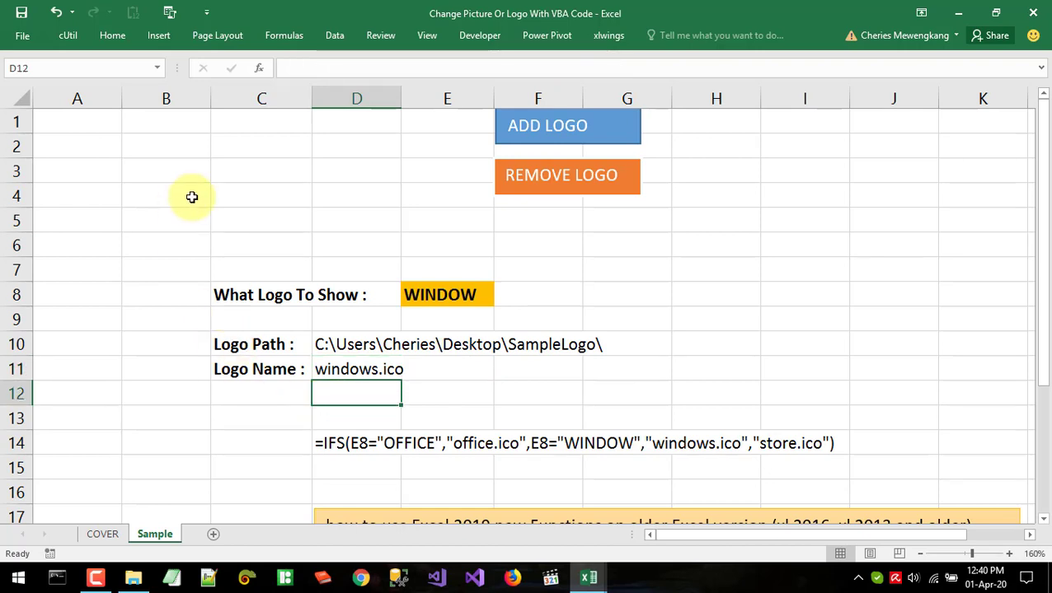
pyautogui.click(332, 372)
pyautogui.doubleClick(331, 372)
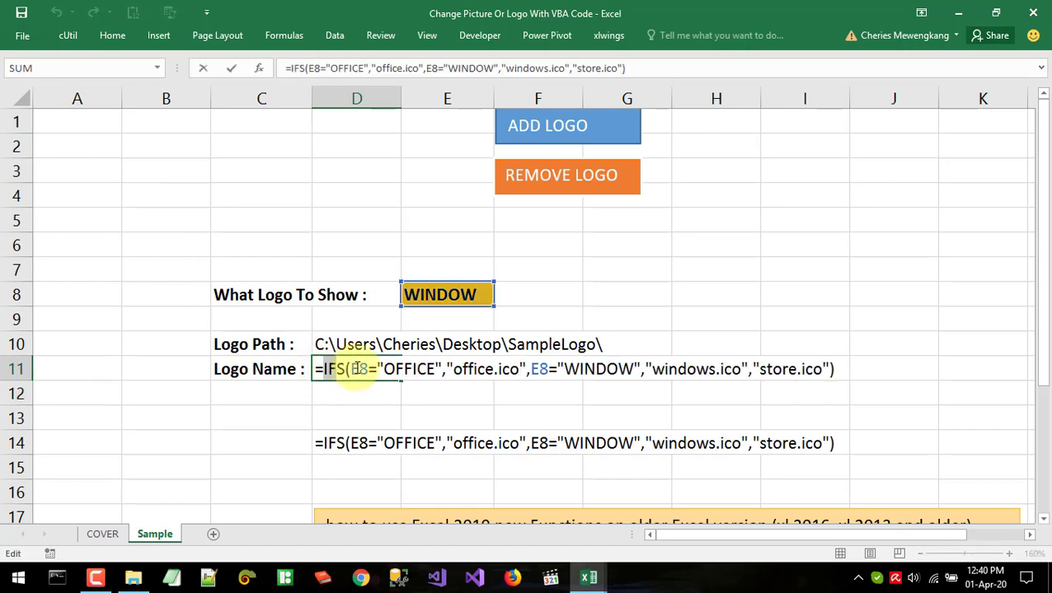
pyautogui.click(303, 404)
# Scroll down to the note linking the Excel 2019 functions video.
pyautogui.scroll(-2, 303, 404)
pyautogui.scroll(-1, 303, 404)
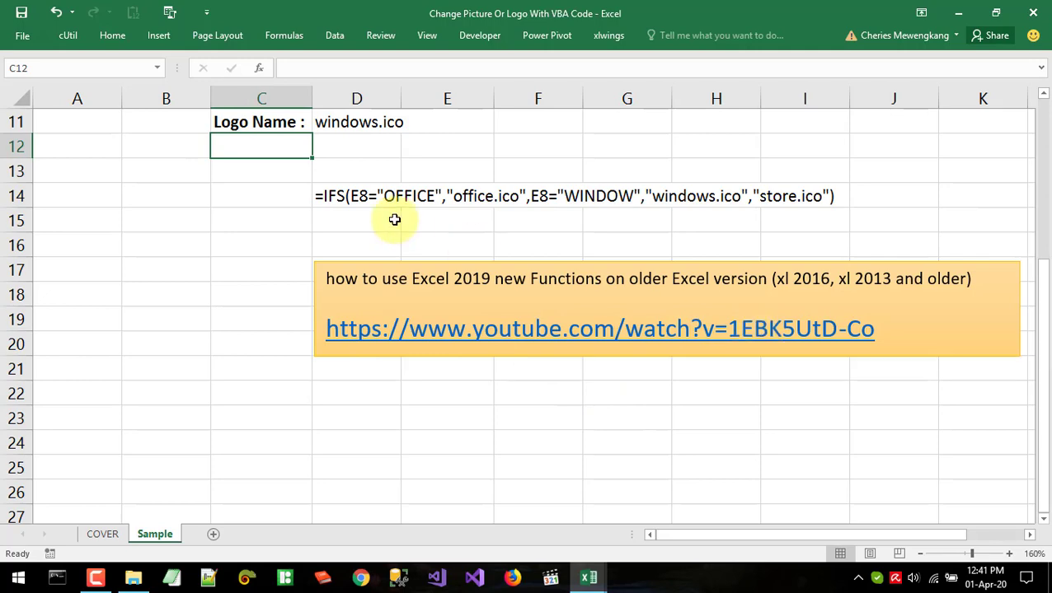
pyautogui.scroll(4, 393, 224)
# Open the Visual Basic editor from the Developer tab.
pyautogui.click(465, 373)
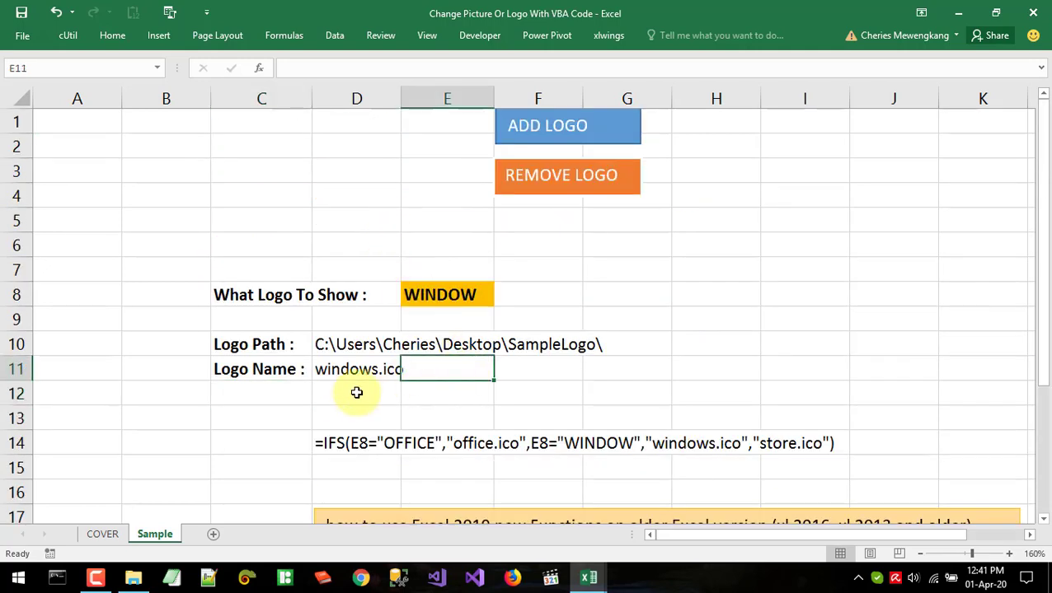
pyautogui.click(324, 409)
pyautogui.click(279, 396)
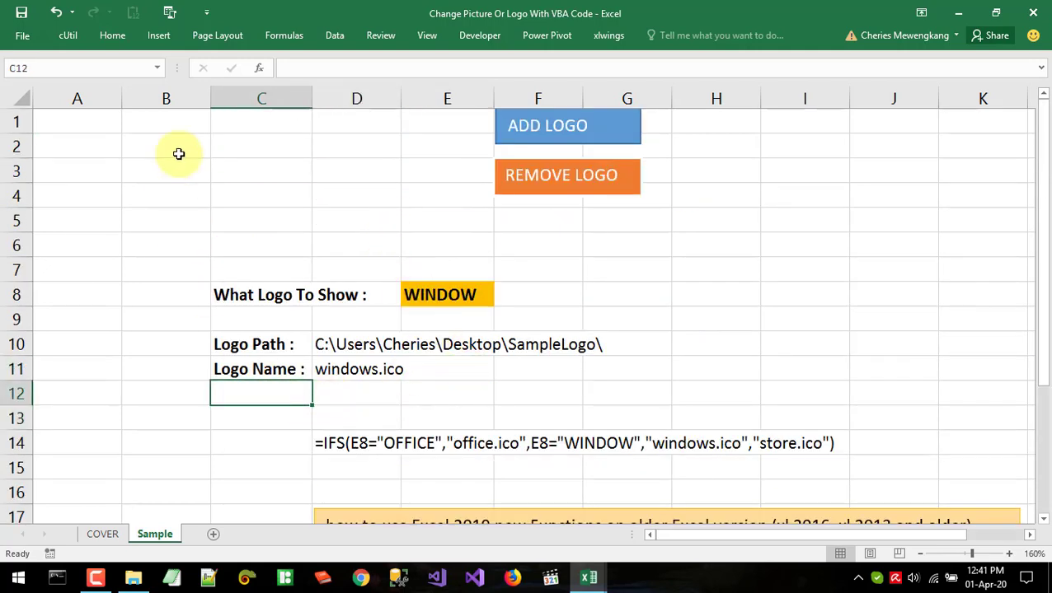
pyautogui.click(264, 334)
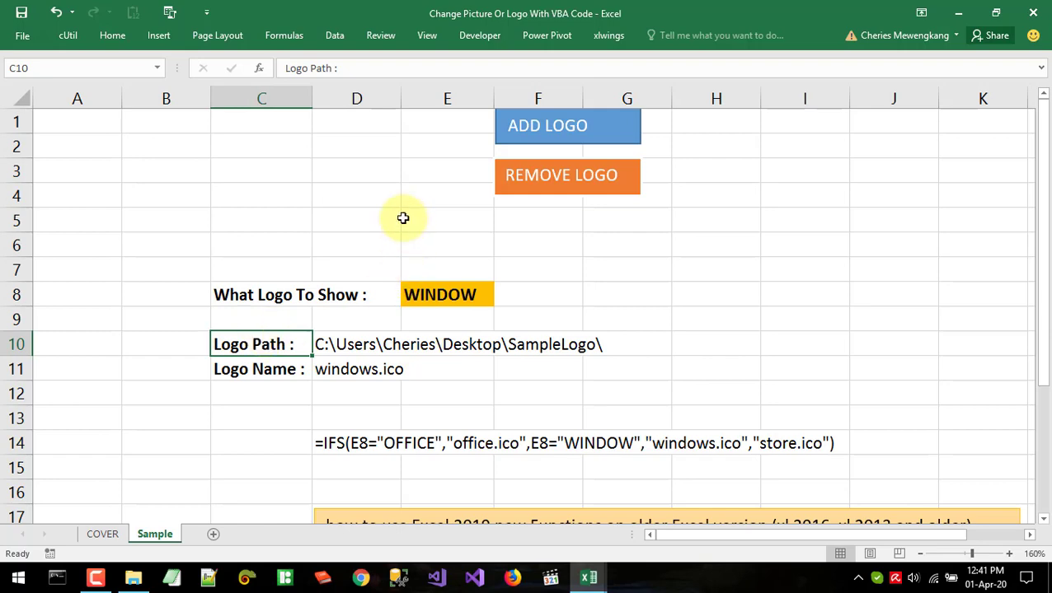
pyautogui.click(478, 36)
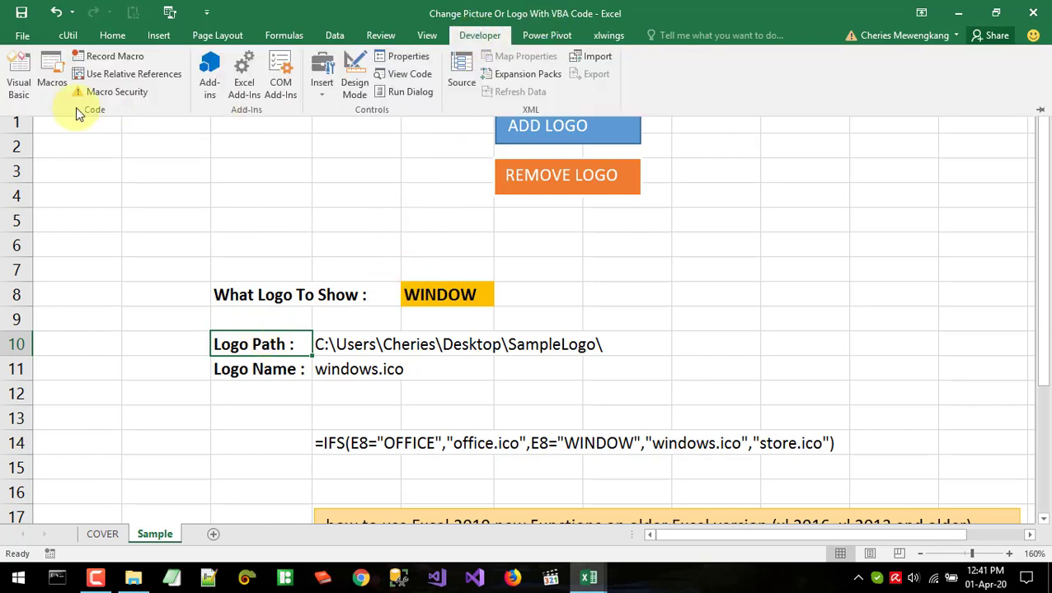
pyautogui.click(22, 85)
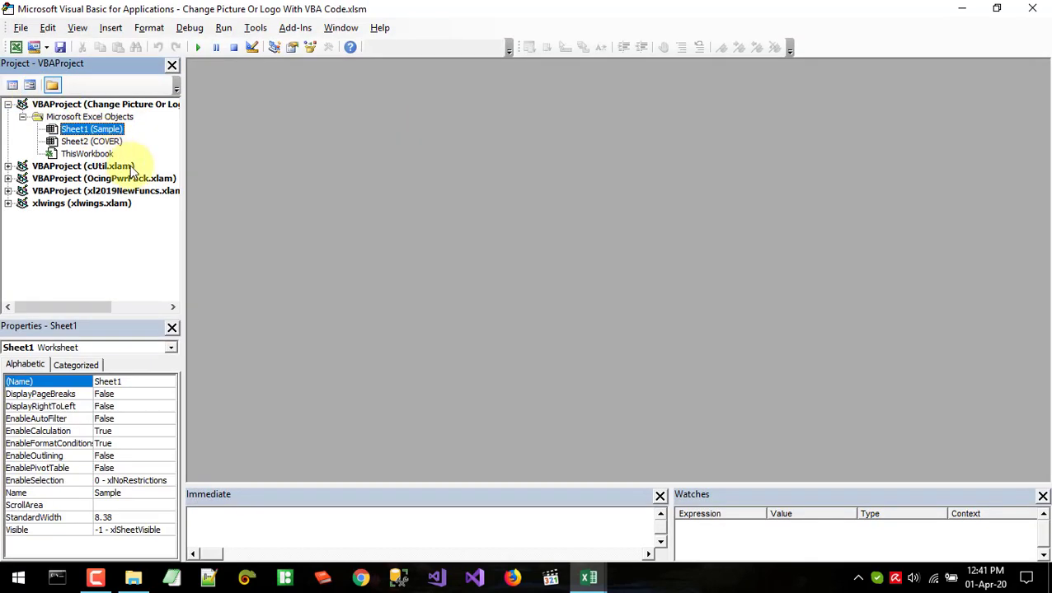
# Insert a new module into the workbook's VBA project.
pyautogui.rightClick(61, 116)
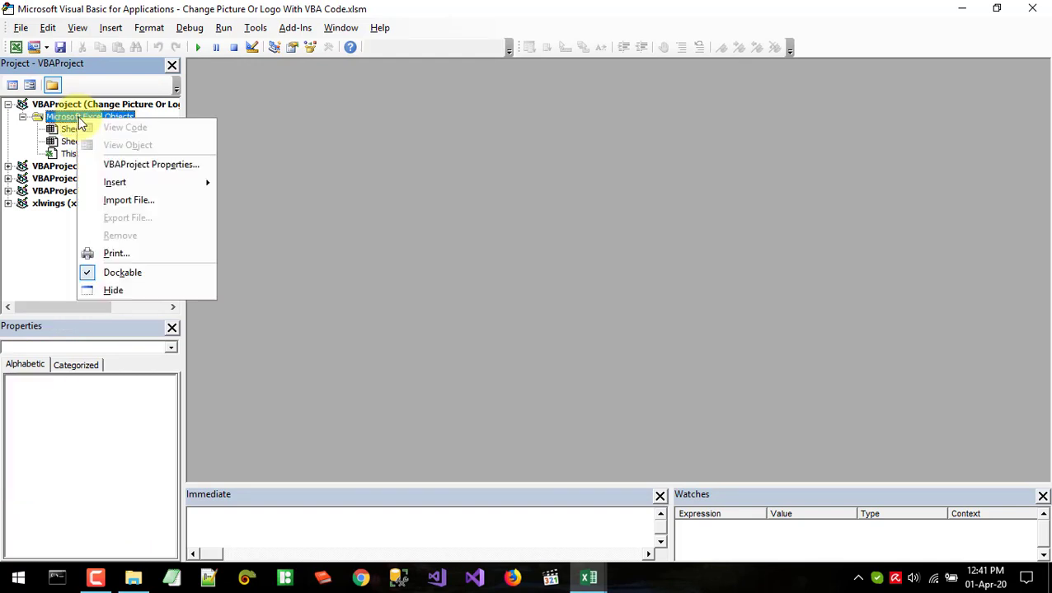
pyautogui.moveTo(125, 181)
pyautogui.click(244, 202)
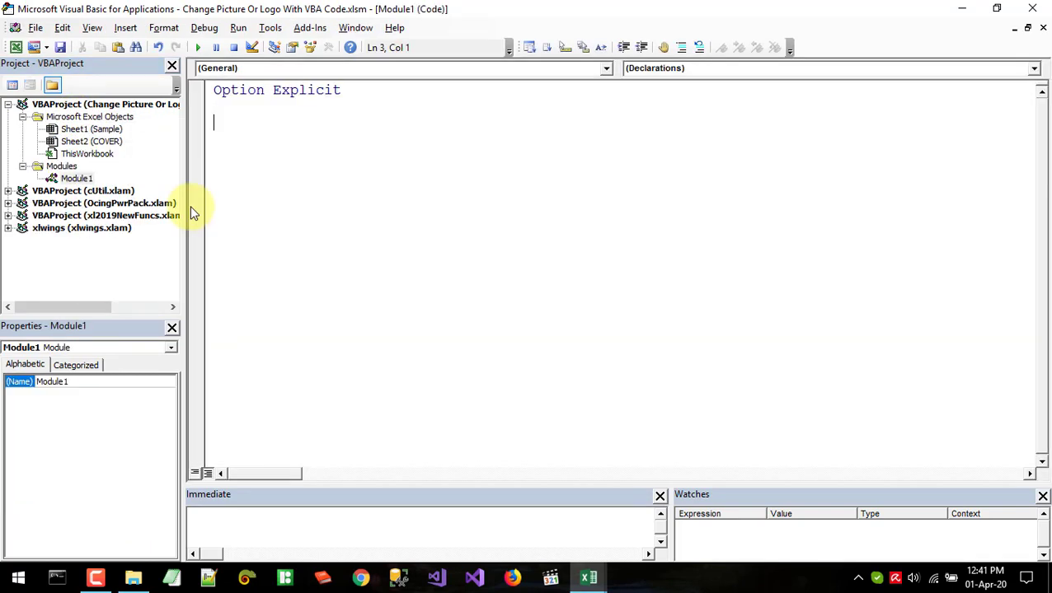
# Rename Module1 to LogoModule and open its code window.
pyautogui.click(76, 178)
pyautogui.click(51, 382)
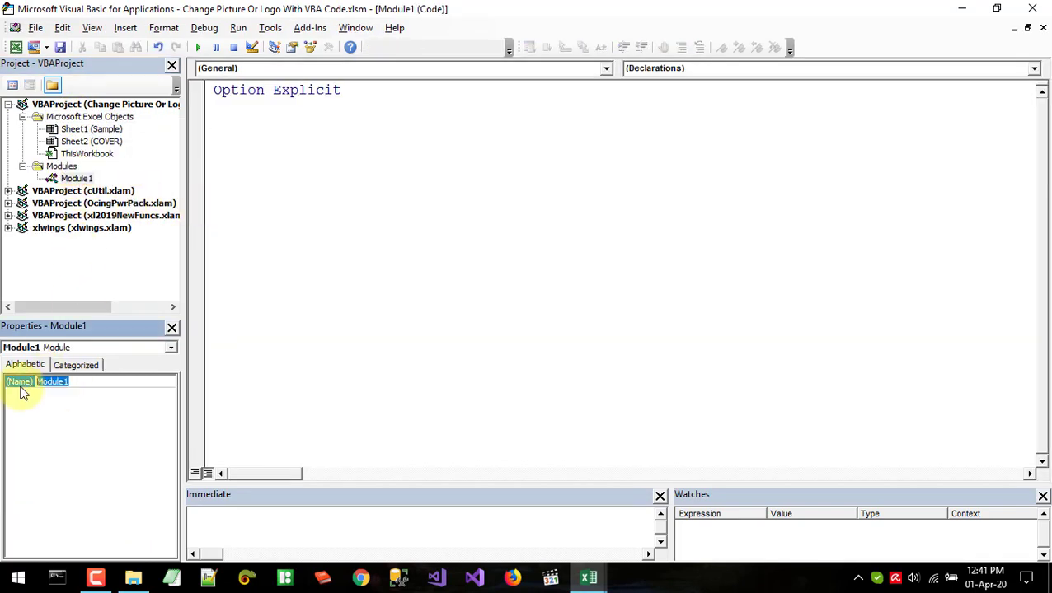
pyautogui.write('Lod')
pyautogui.write('o')
pyautogui.write('dule')
pyautogui.press('Return')
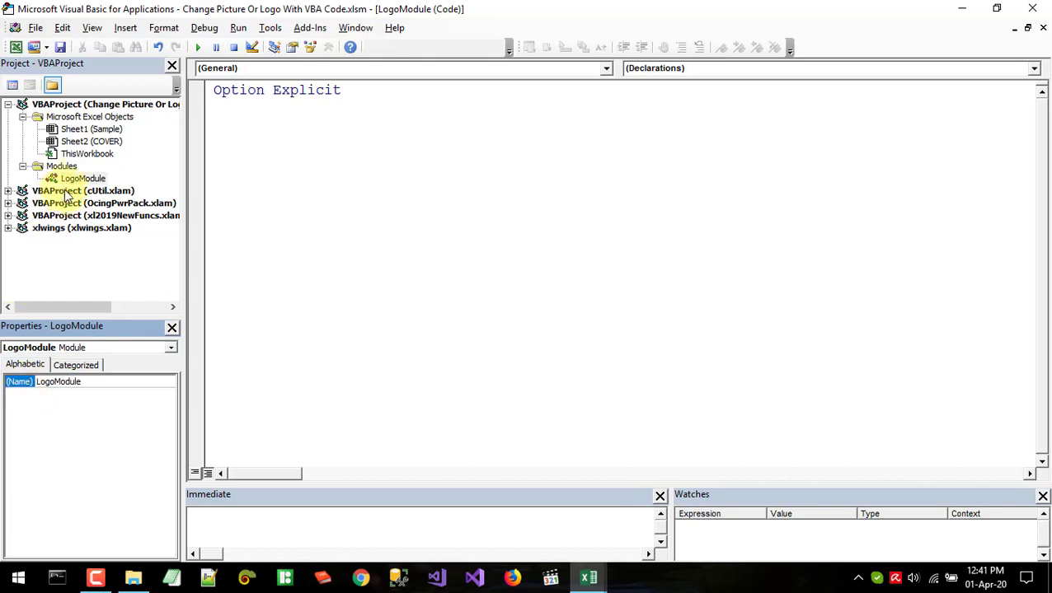
pyautogui.doubleClick(77, 176)
pyautogui.click(270, 152)
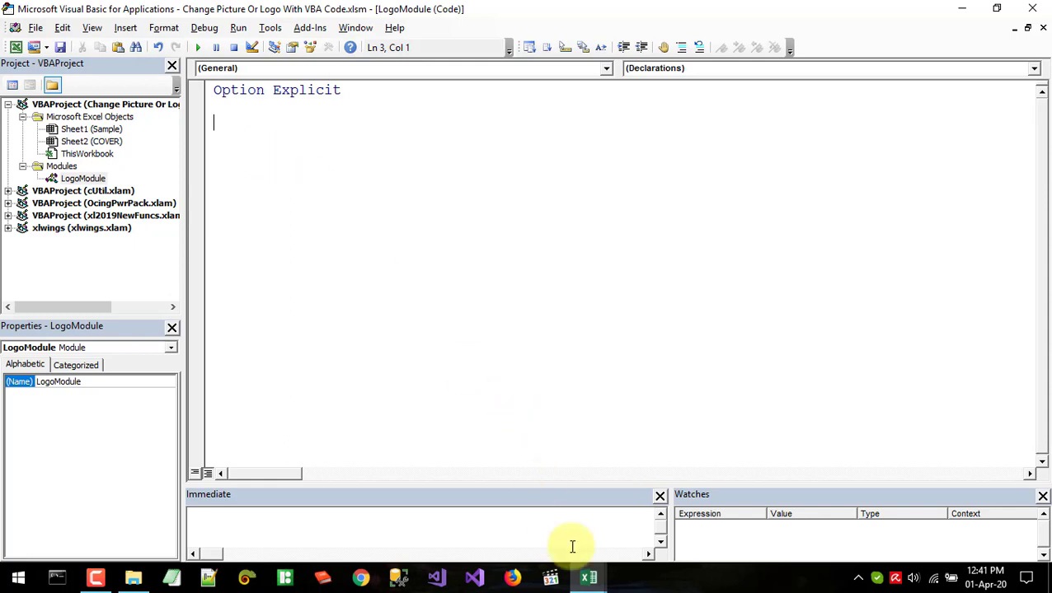
pyautogui.moveTo(588, 577)
pyautogui.click(518, 523)
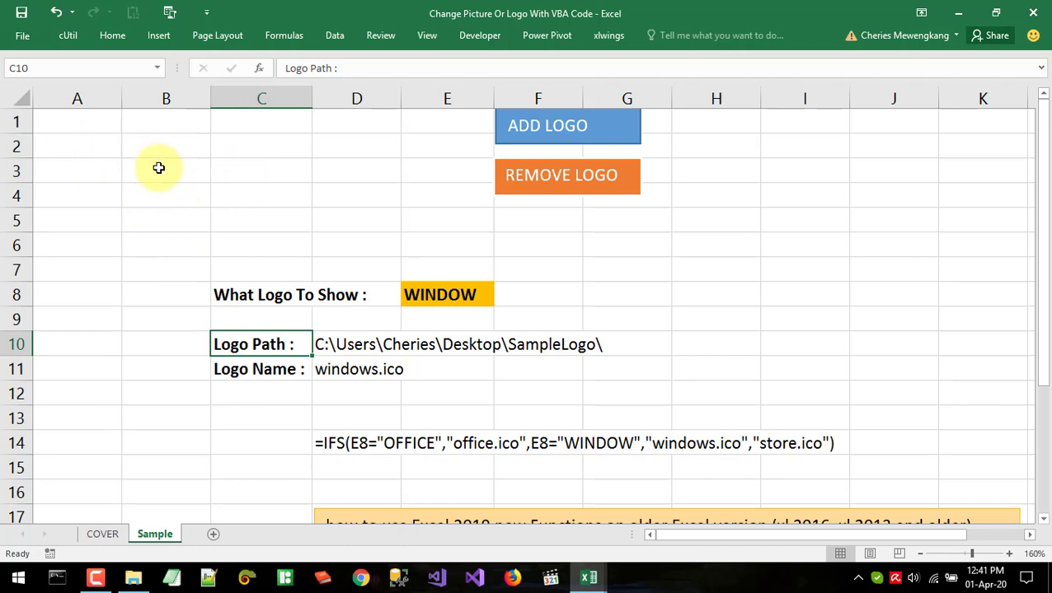
pyautogui.moveTo(589, 576)
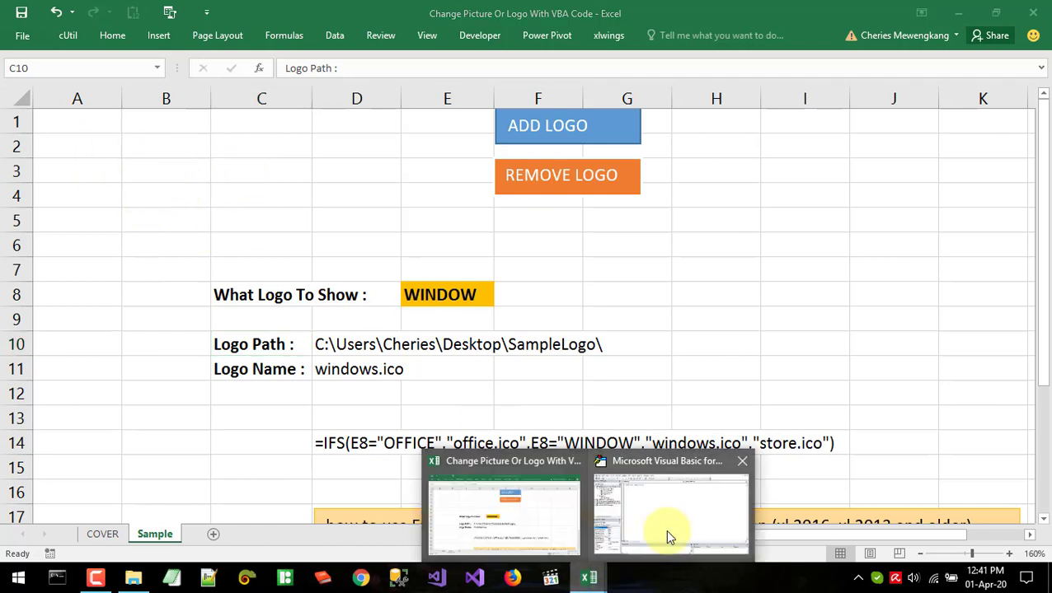
pyautogui.click(666, 527)
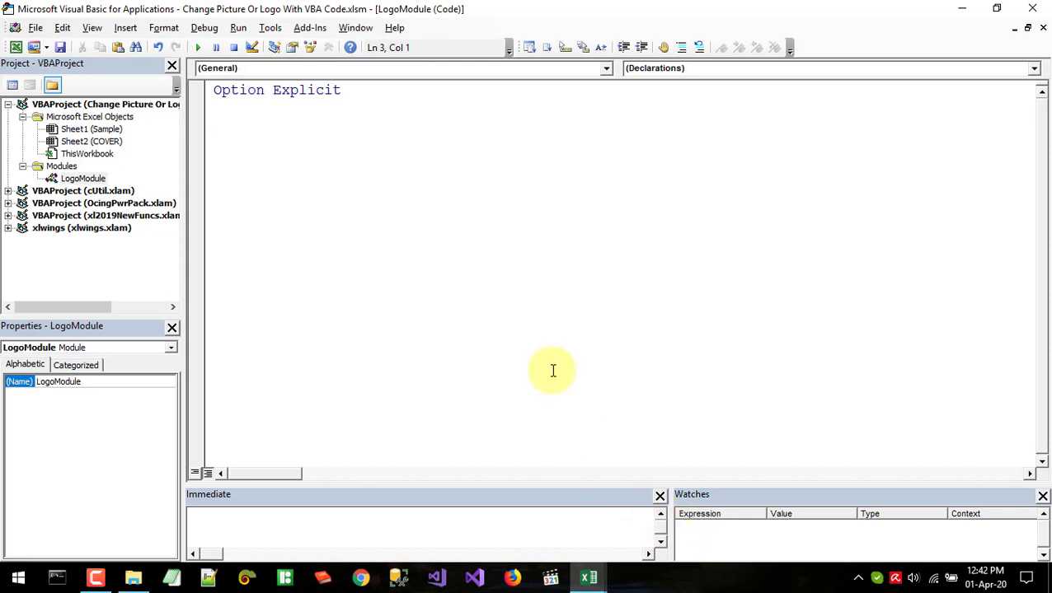
pyautogui.click(961, 9)
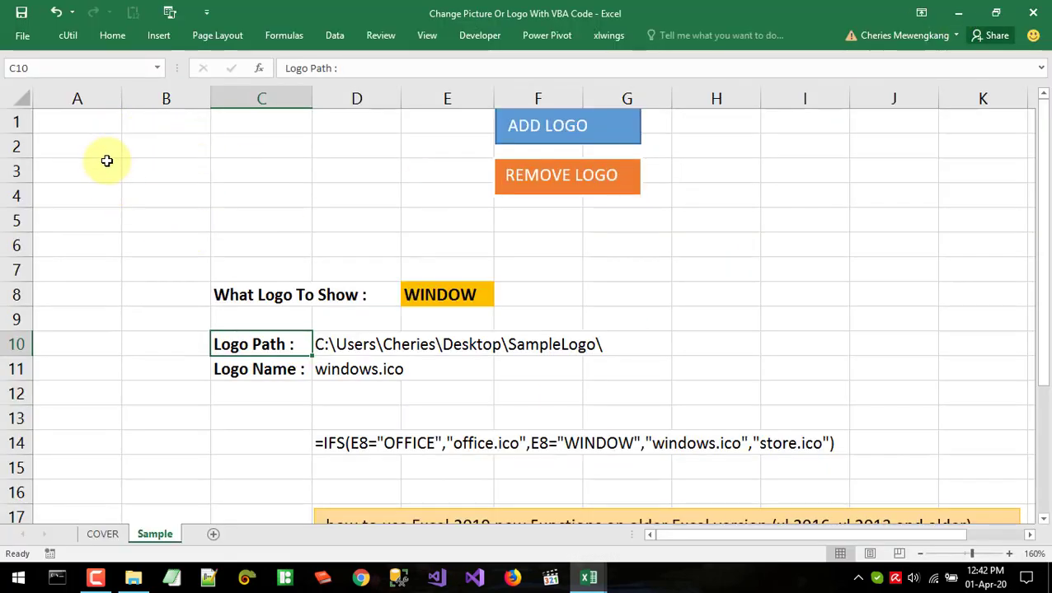
pyautogui.moveTo(103, 138); pyautogui.dragTo(117, 214)
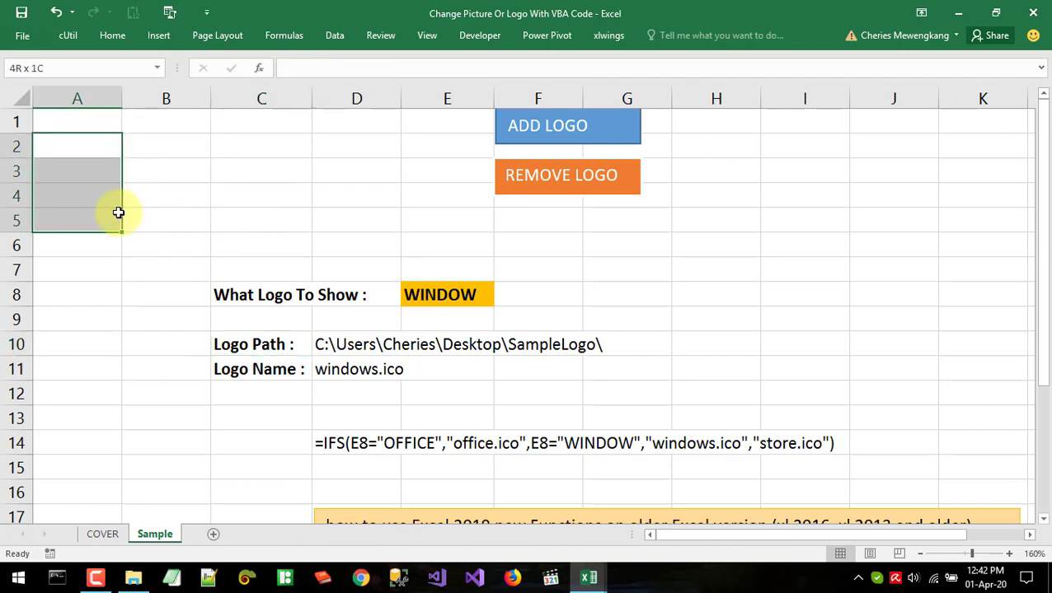
pyautogui.moveTo(890, 170)
pyautogui.mouseDown()
pyautogui.moveTo(951, 273)
pyautogui.moveTo(854, 219)
pyautogui.mouseUp()
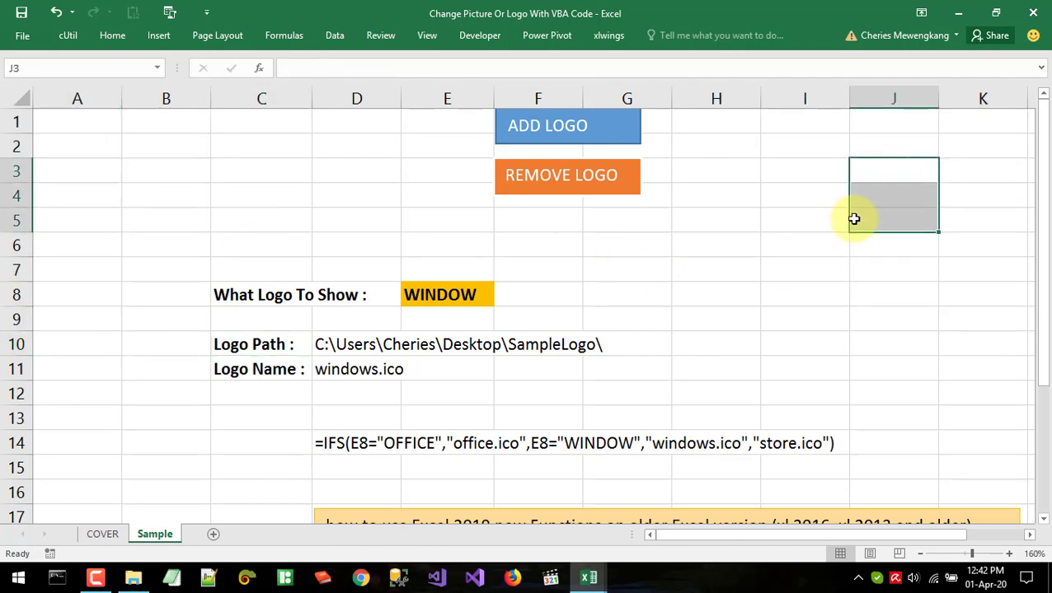
pyautogui.click(183, 416)
pyautogui.moveTo(183, 416); pyautogui.dragTo(181, 492)
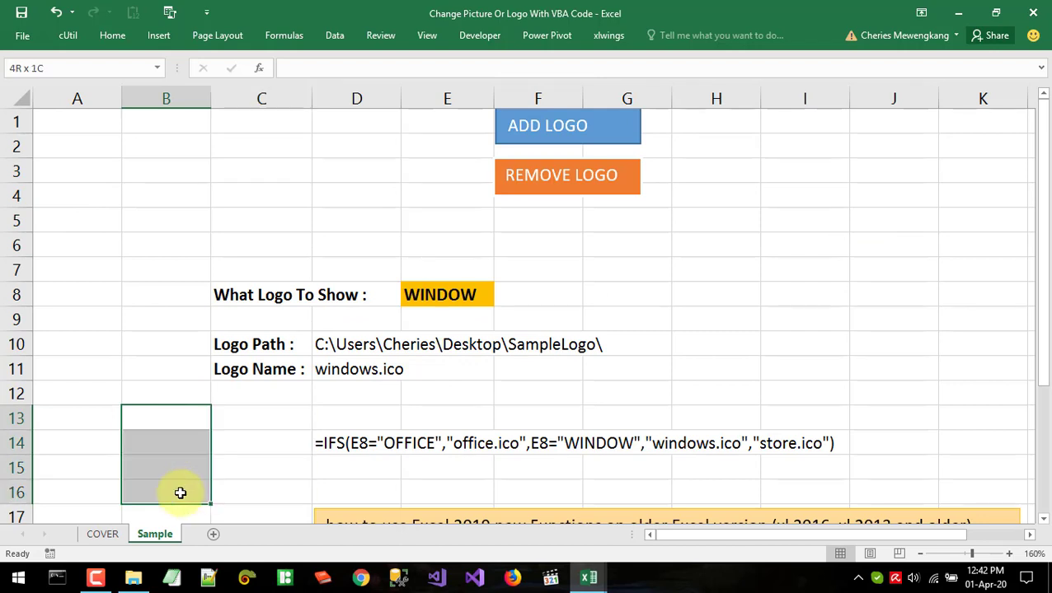
pyautogui.click(134, 165)
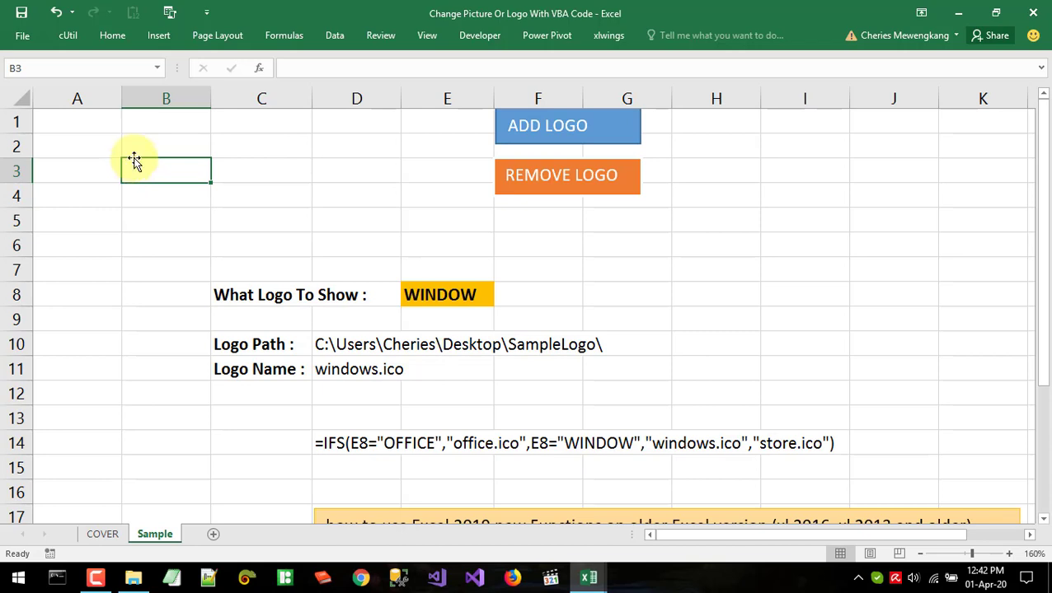
pyautogui.hotkey('alt', 'F11')
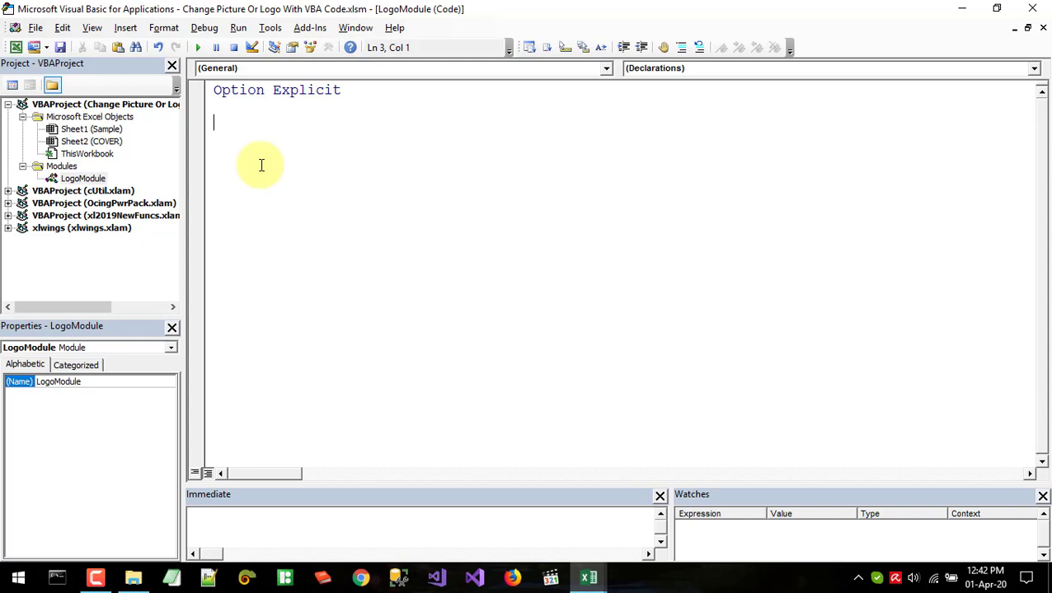
pyautogui.hotkey('alt', 'F11')
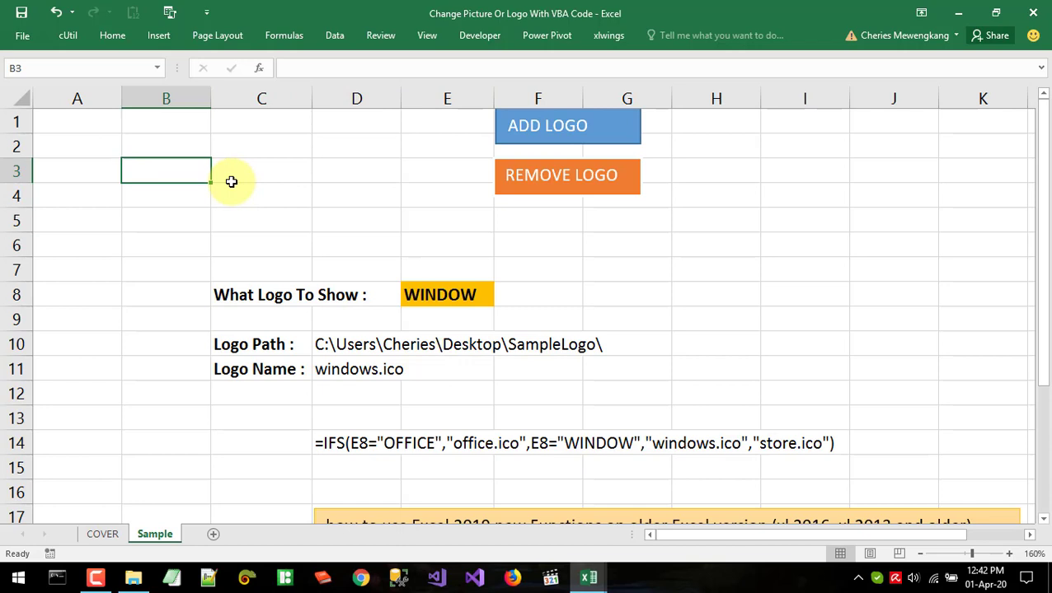
pyautogui.hotkey('alt', 'F11')
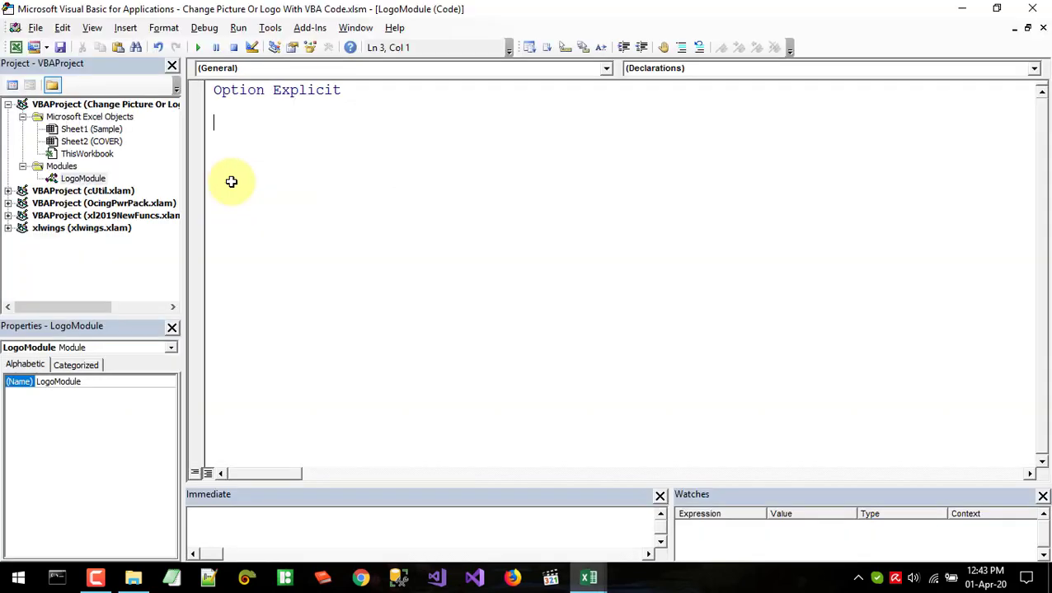
# Declare Private myLogo As Shape in LogoModule.
pyautogui.write('private ')
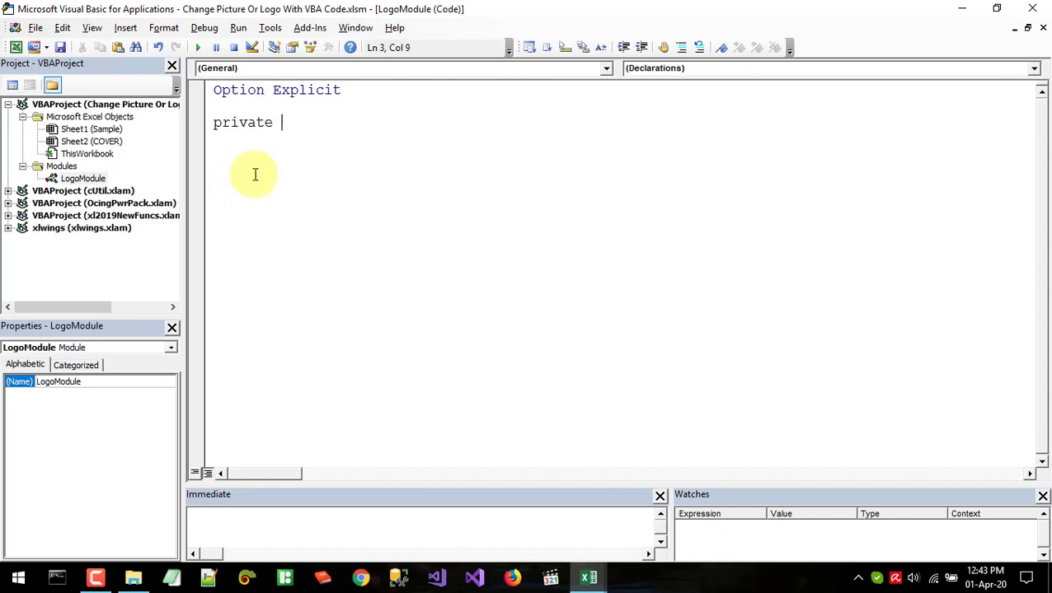
pyautogui.write('myLogo ')
pyautogui.write('as shape')
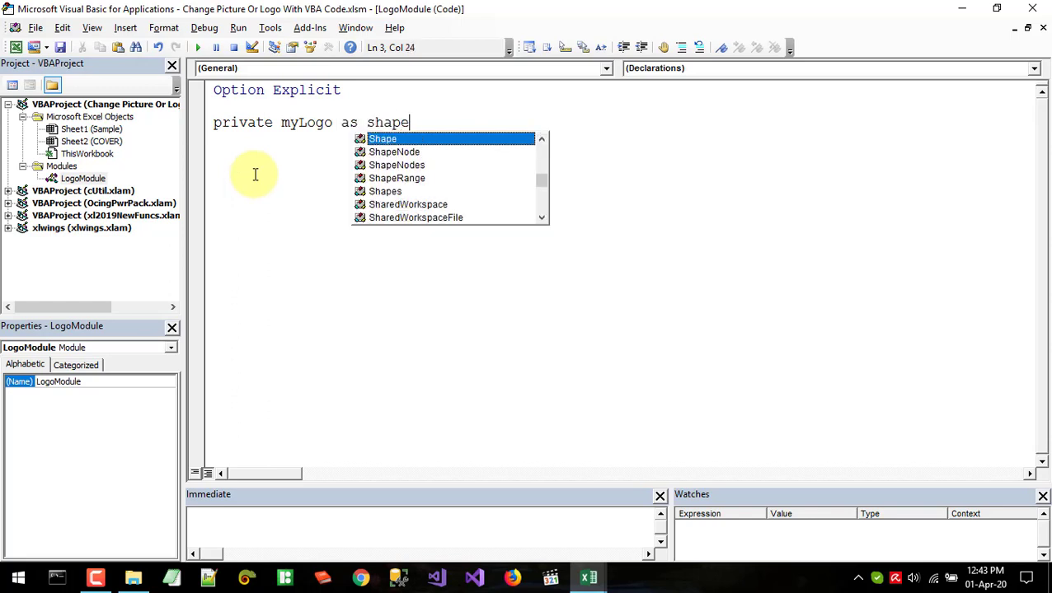
pyautogui.press('Return')
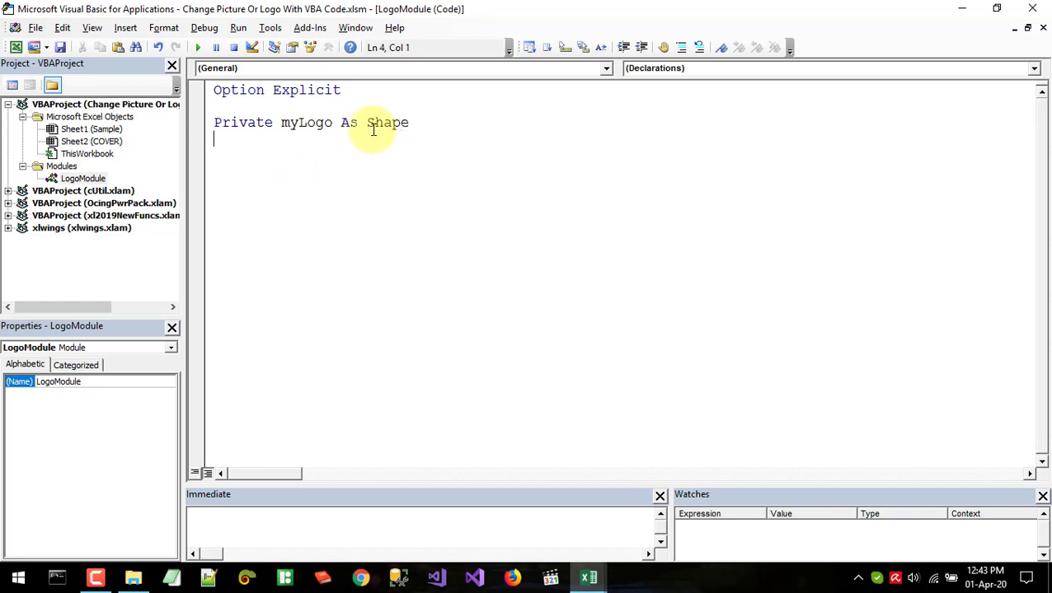
pyautogui.click(290, 124)
pyautogui.moveTo(368, 123); pyautogui.dragTo(400, 122)
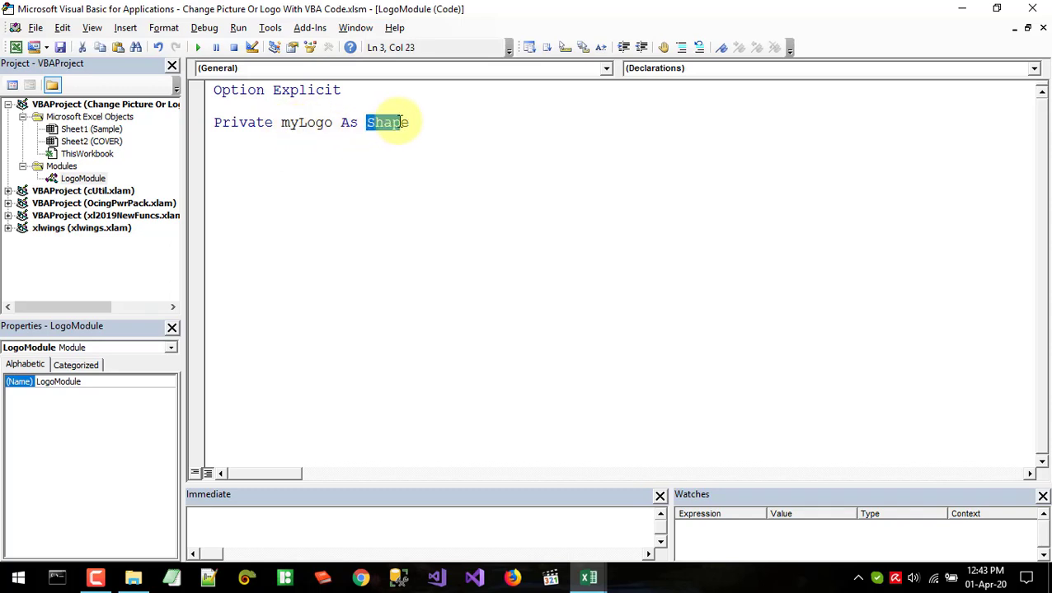
pyautogui.click(322, 153)
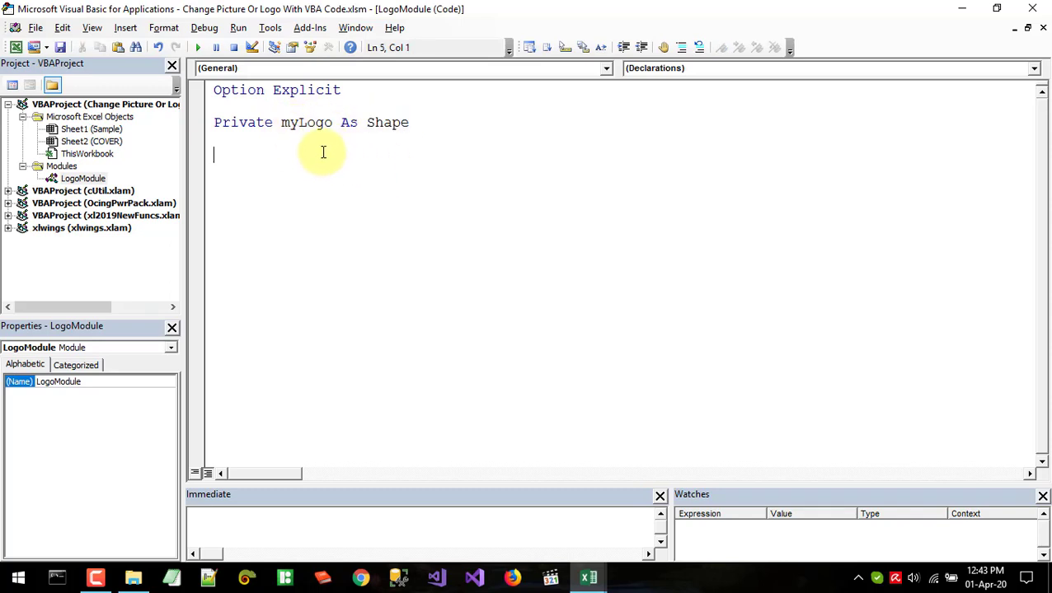
pyautogui.click(240, 138)
# Add the constant Private Const xPos As Integer = 10.
pyautogui.write('private ')
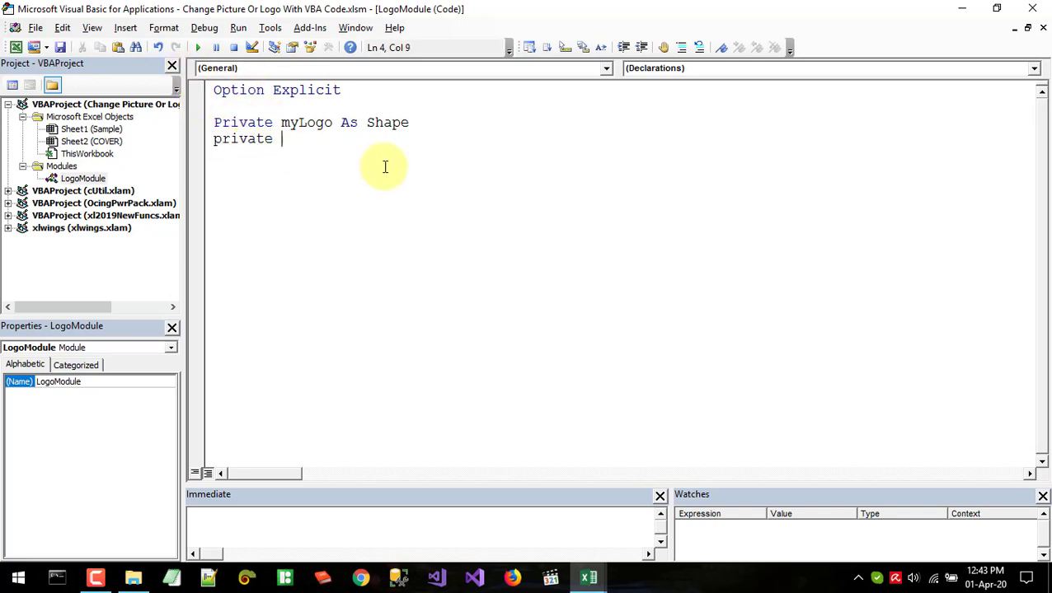
pyautogui.write('const')
pyautogui.write(' xPos ')
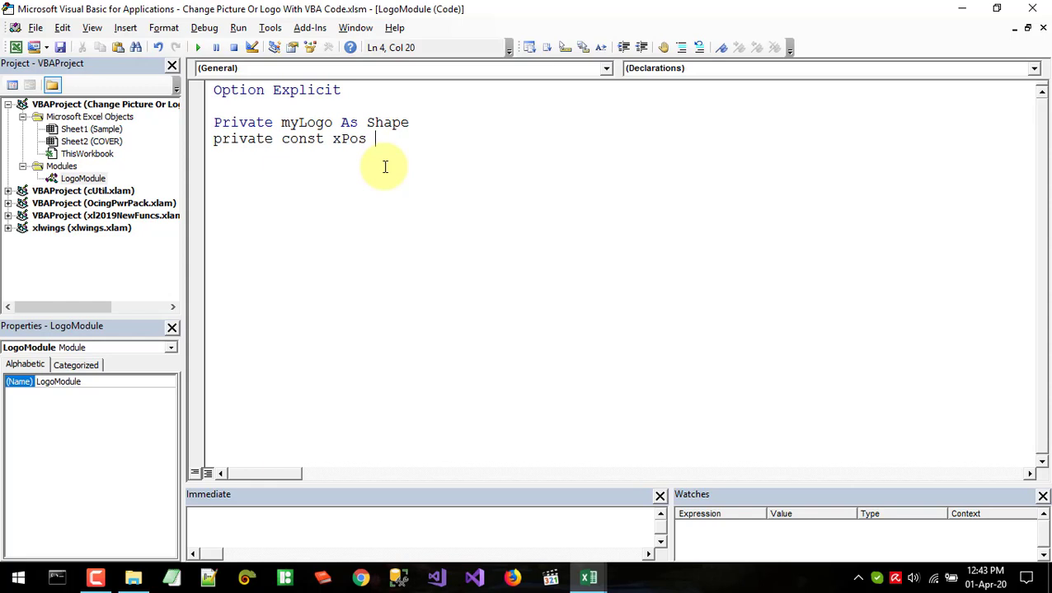
pyautogui.write('as ')
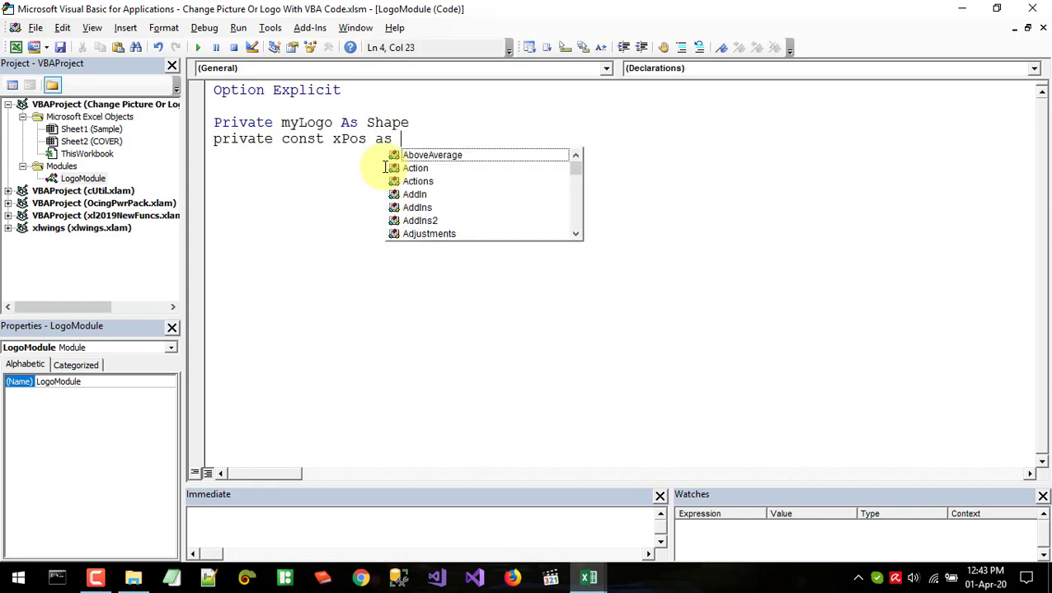
pyautogui.write('inte')
pyautogui.press('Tab')
pyautogui.write('= ')
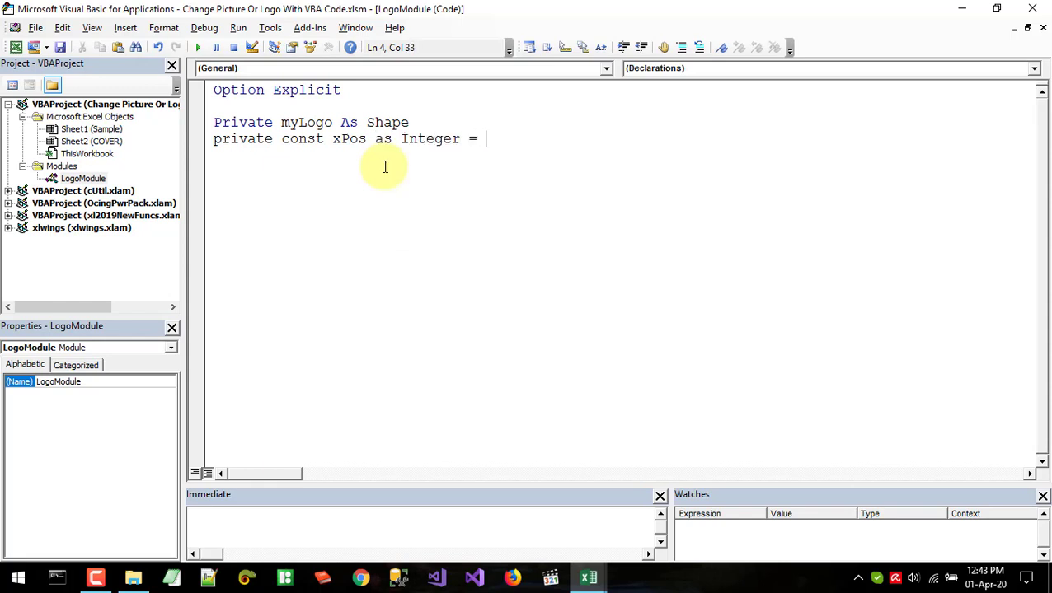
pyautogui.write('101')
pyautogui.press('BackSpace')
pyautogui.press('Return')
# Duplicate the xPos constant line three times below it.
pyautogui.press('Up')
pyautogui.hotkey('shift', 'End')
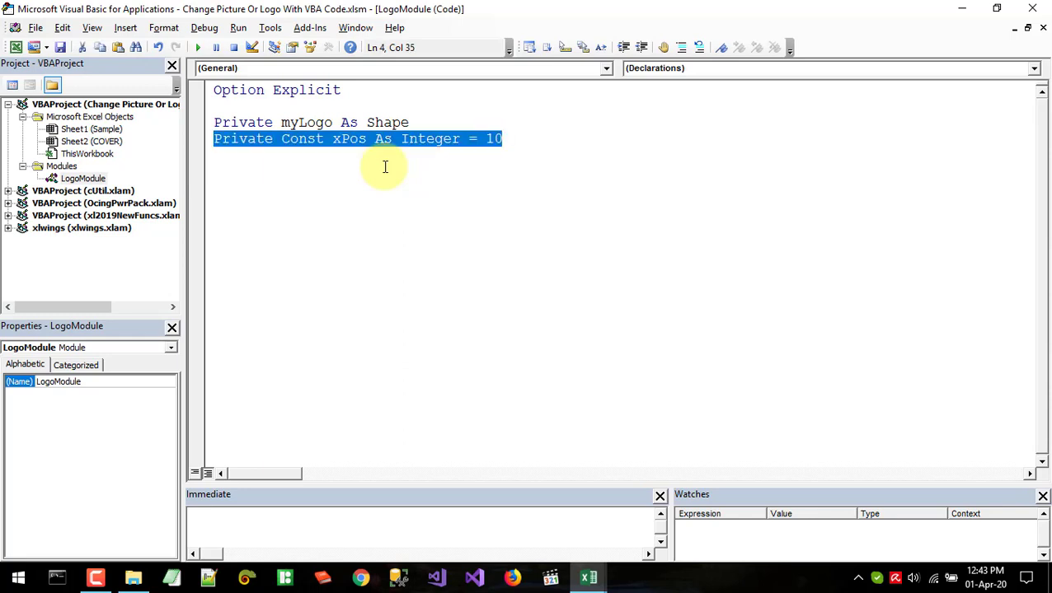
pyautogui.hotkey('ctrl', 'c')
pyautogui.press('Down')
pyautogui.hotkey('ctrl', 'v')
pyautogui.press('Return')
pyautogui.hotkey('ctrl', 'v')
pyautogui.press('Return')
pyautogui.hotkey('ctrl', 'v')
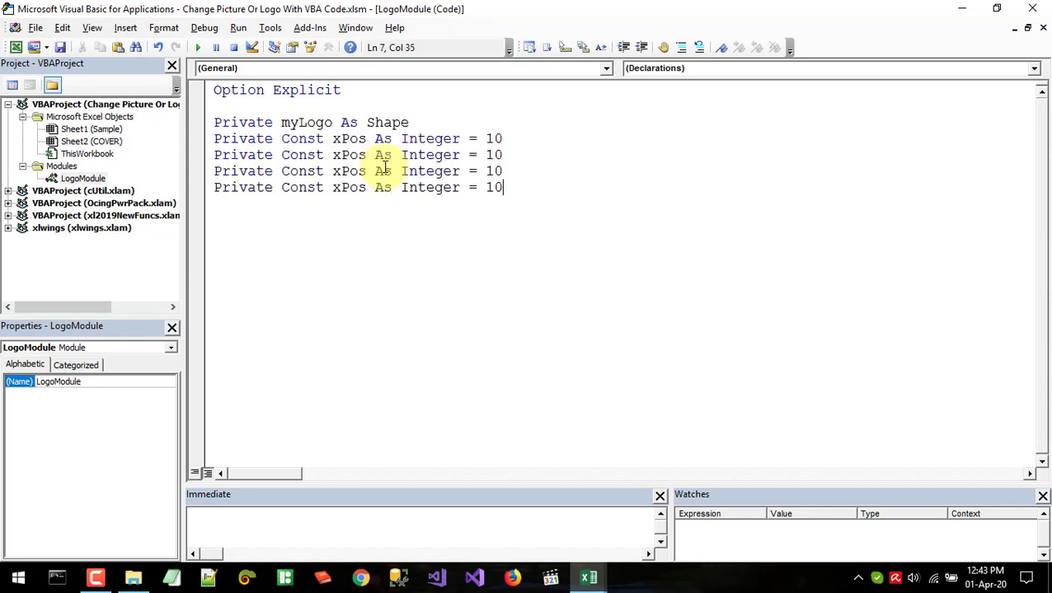
# Rename the second constant to yPos, keeping its value 10.
pyautogui.click(341, 155)
pyautogui.press('BackSpace')
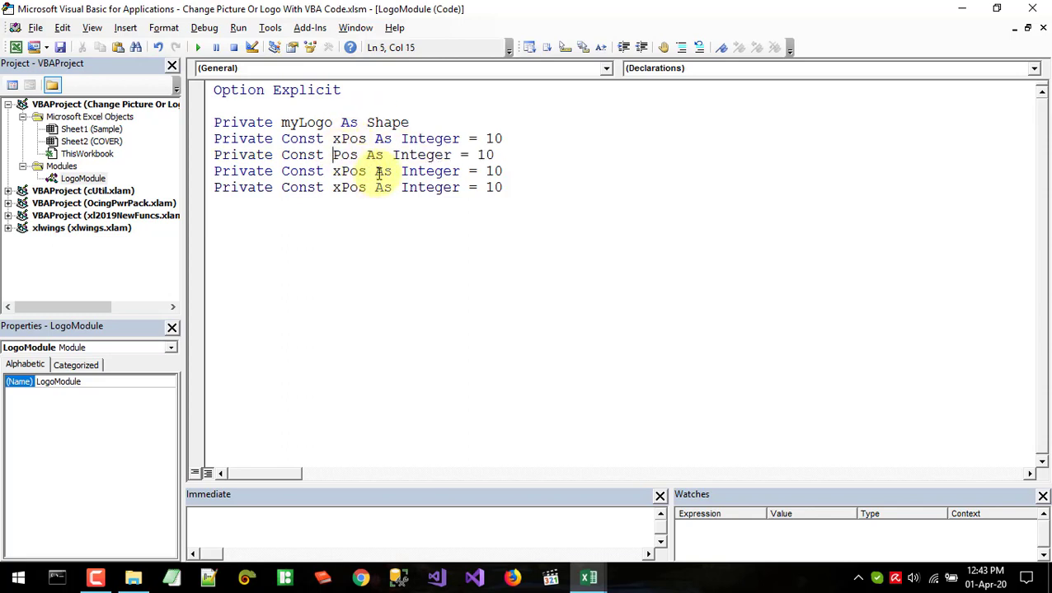
pyautogui.write('y')
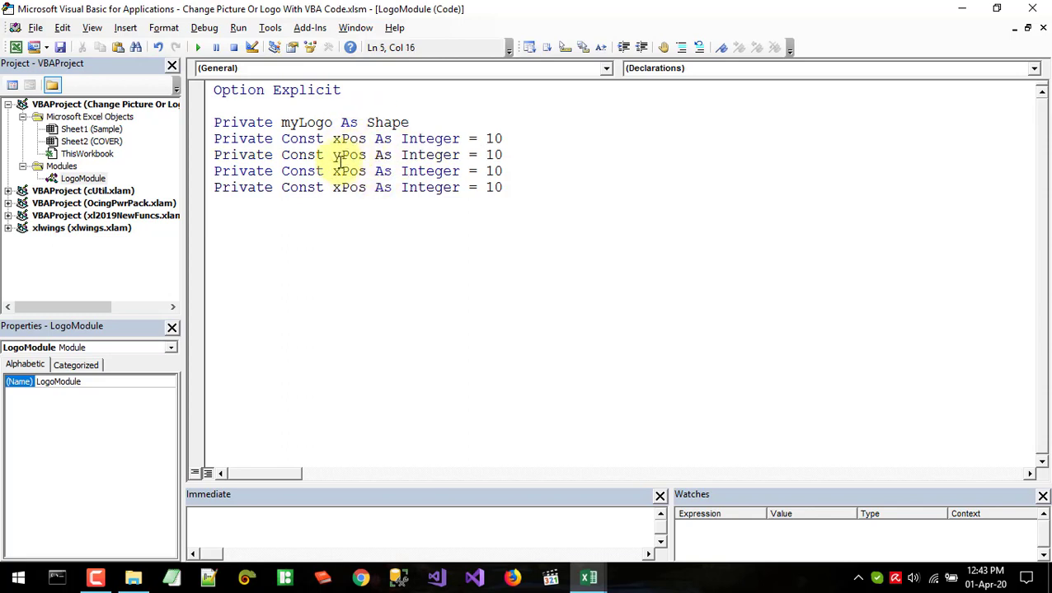
pyautogui.doubleClick(350, 155)
pyautogui.click(334, 155)
pyautogui.press('Right')
pyautogui.press('Right')
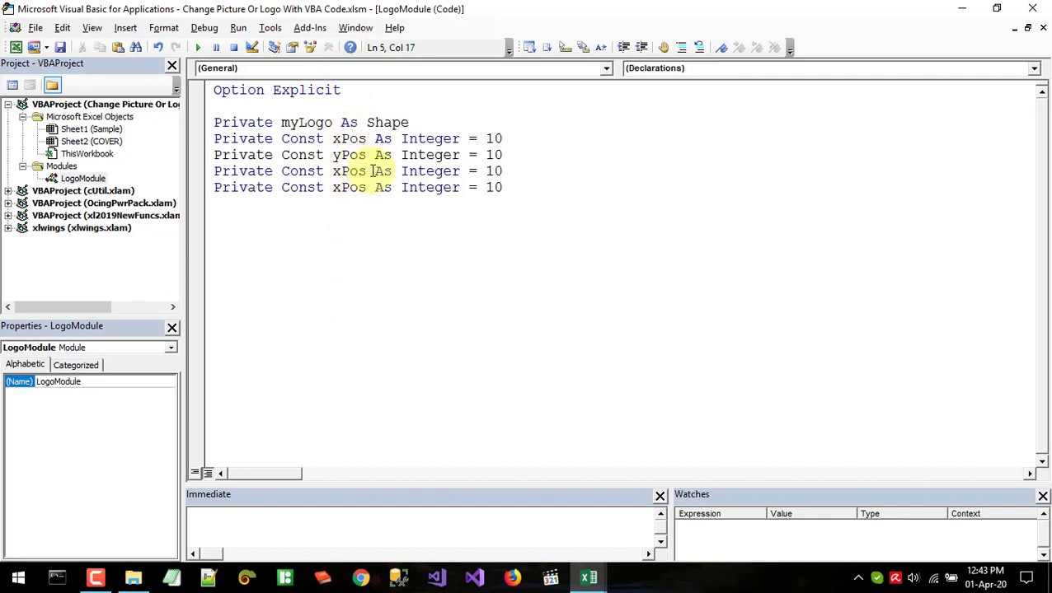
pyautogui.moveTo(504, 154); pyautogui.dragTo(484, 155)
pyautogui.click(486, 155)
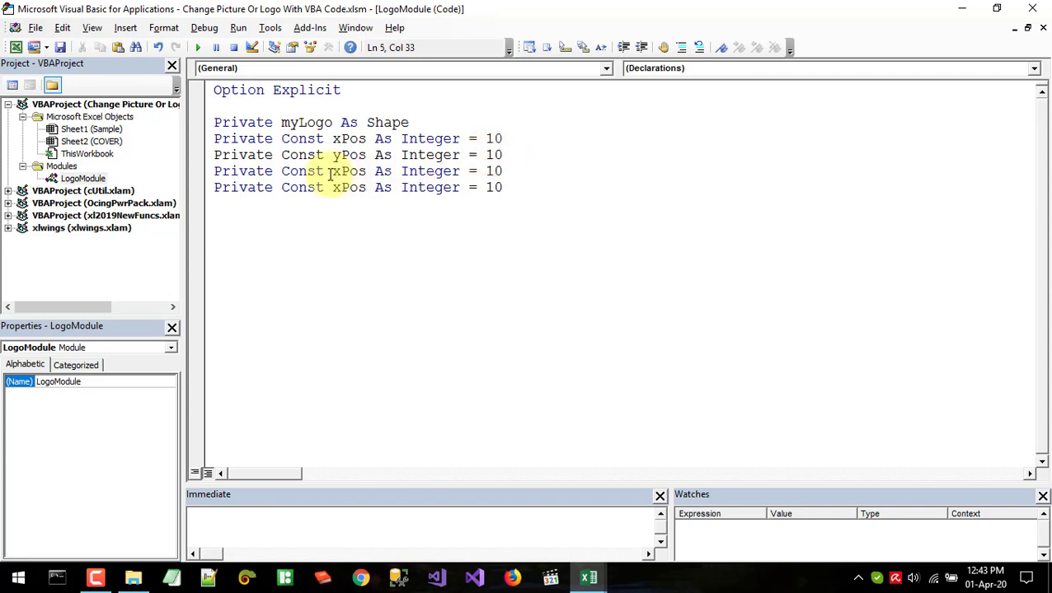
# Rename the last two constants to hPos and wPos and set both to 80.
pyautogui.press('BackSpace')
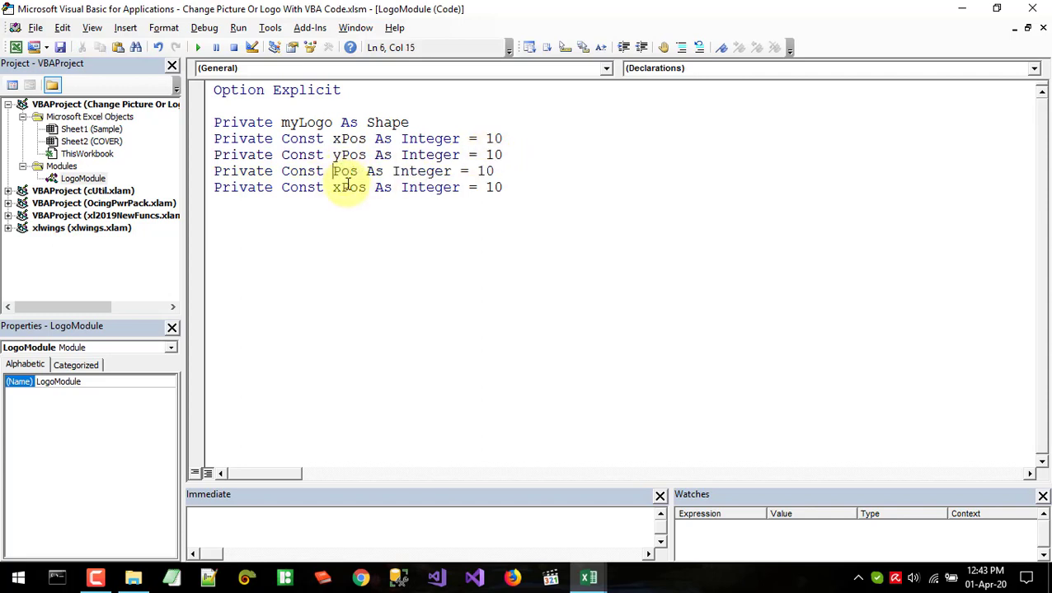
pyautogui.write('h')
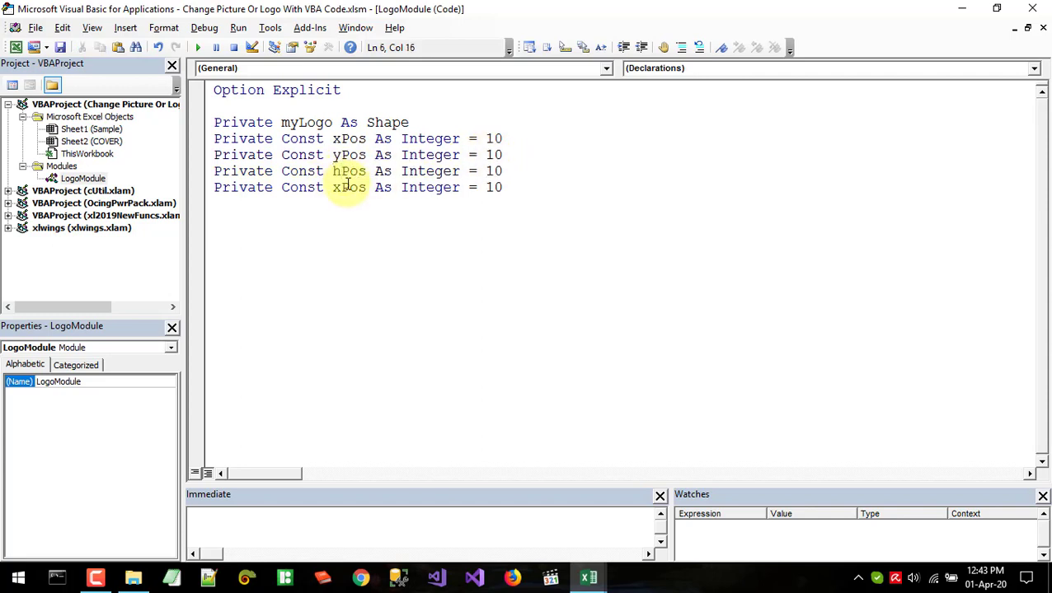
pyautogui.press('Down')
pyautogui.press('BackSpace')
pyautogui.write('w')
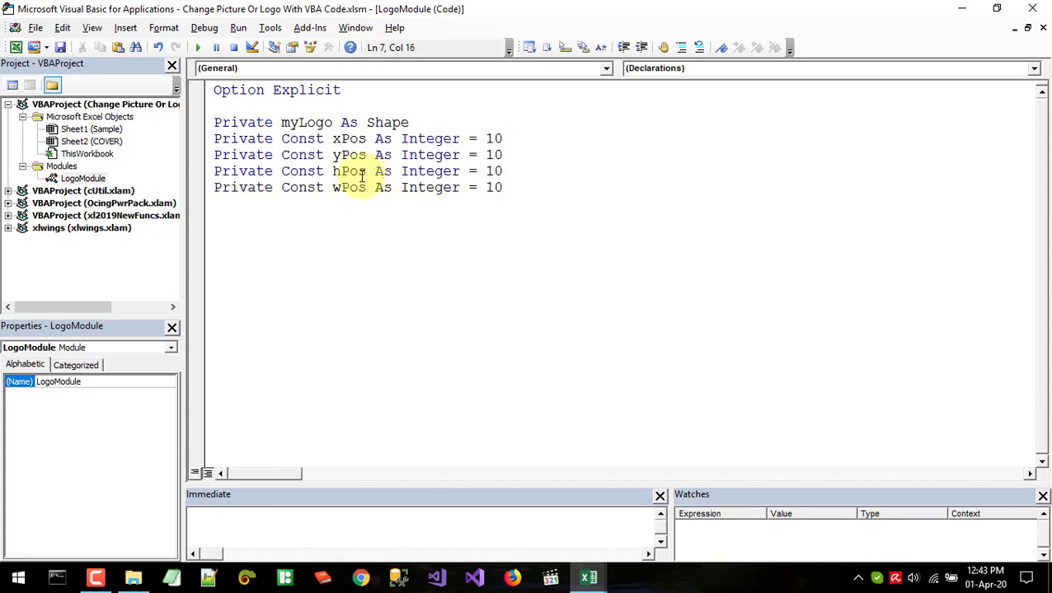
pyautogui.click(509, 170)
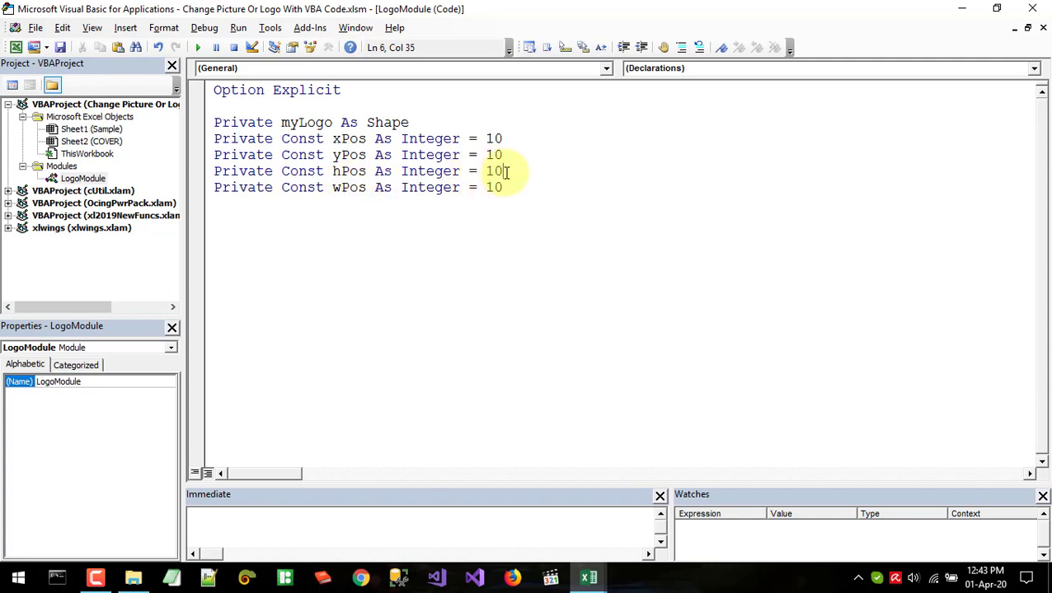
pyautogui.press('BackSpace')
pyautogui.press('BackSpace')
pyautogui.write('80')
pyautogui.press('Down')
pyautogui.press('BackSpace')
pyautogui.press('BackSpace')
pyautogui.write('80')
pyautogui.press('Return')
pyautogui.press('Return')
# Create the procedure Public Sub InsertLogo().
pyautogui.write('public s')
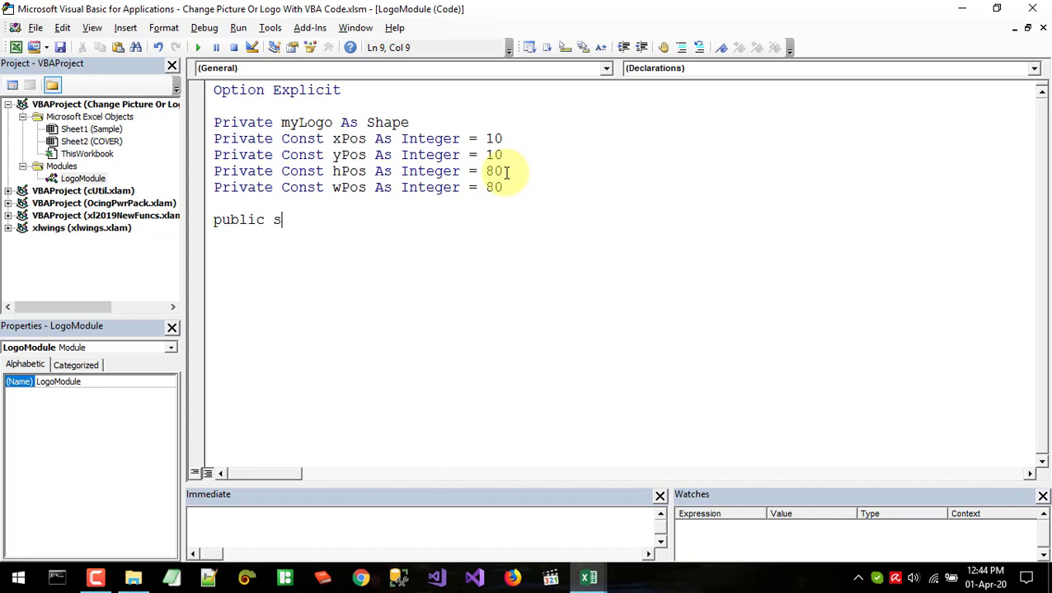
pyautogui.write('ub ')
pyautogui.write('INs')
pyautogui.press('BackSpace')
pyautogui.press('BackSpace')
pyautogui.write('ins')
pyautogui.press('BackSpace')
pyautogui.press('BackSpace')
pyautogui.press('BackSpace')
pyautogui.write('nsertLogo(')
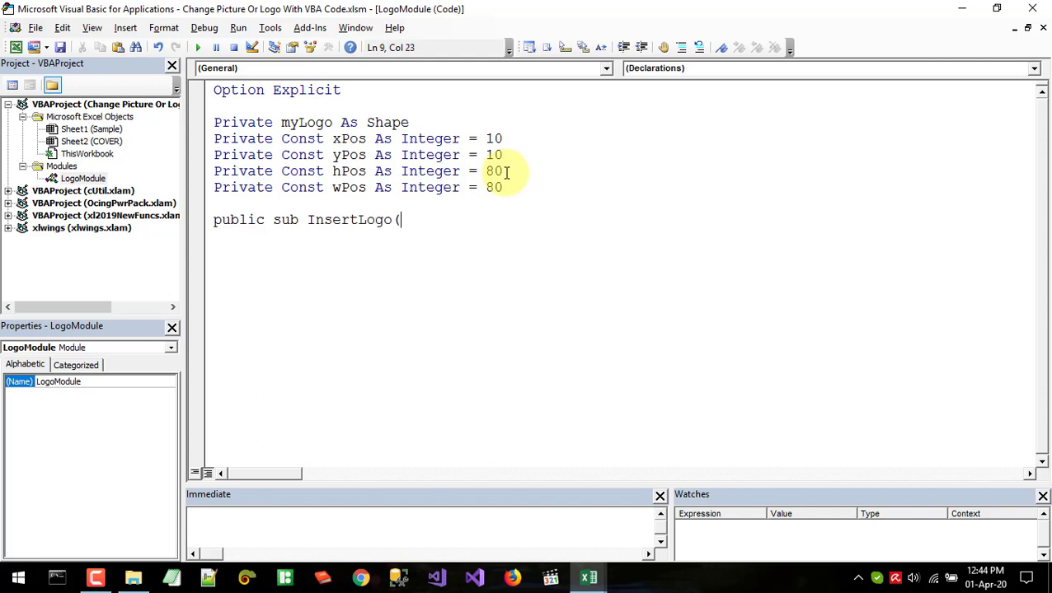
pyautogui.write(')')
pyautogui.press('Return')
pyautogui.press('Tab')
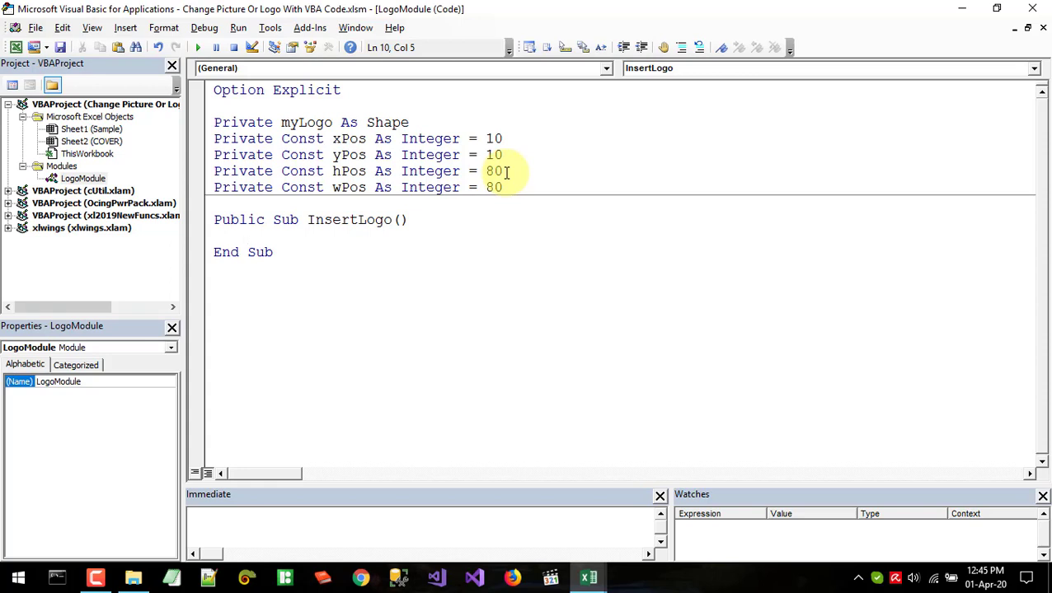
# Declare logoPath As String and begin the line logopath = ".
pyautogui.write('dim')
pyautogui.write(' l')
pyautogui.write('ogoPath ')
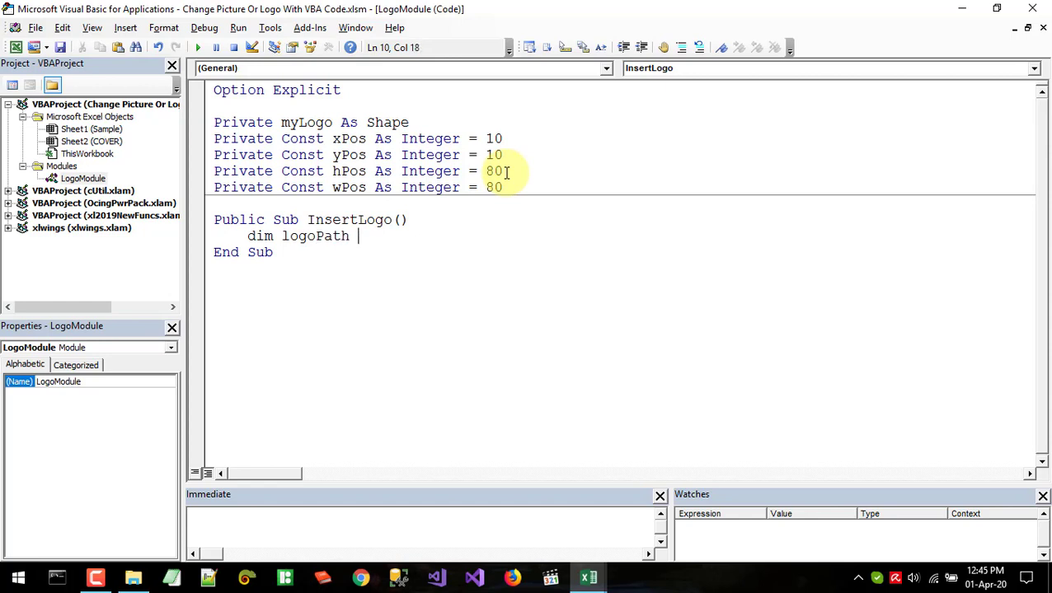
pyautogui.write('as ')
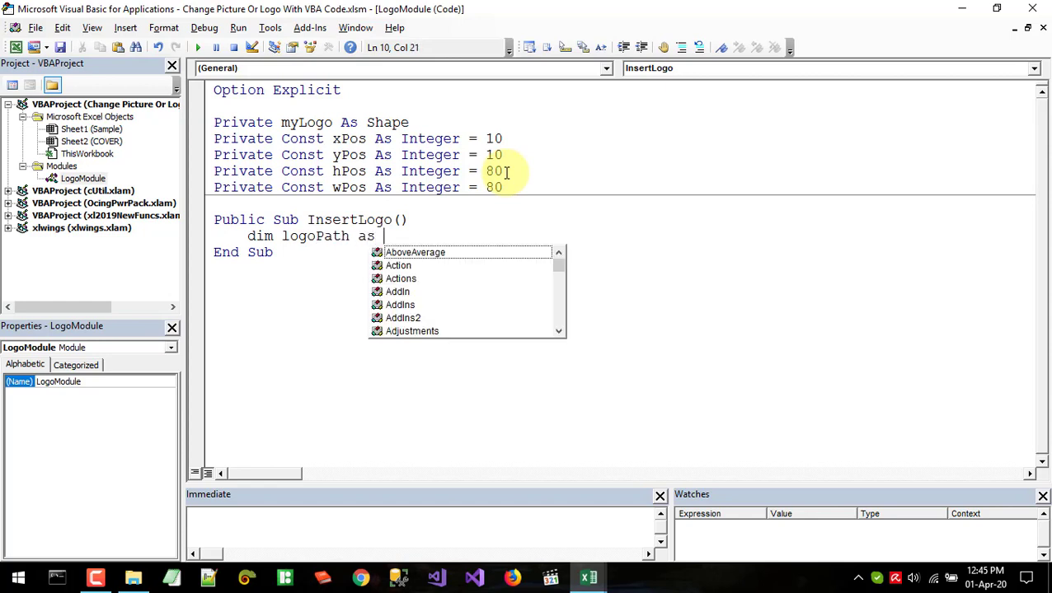
pyautogui.write('S')
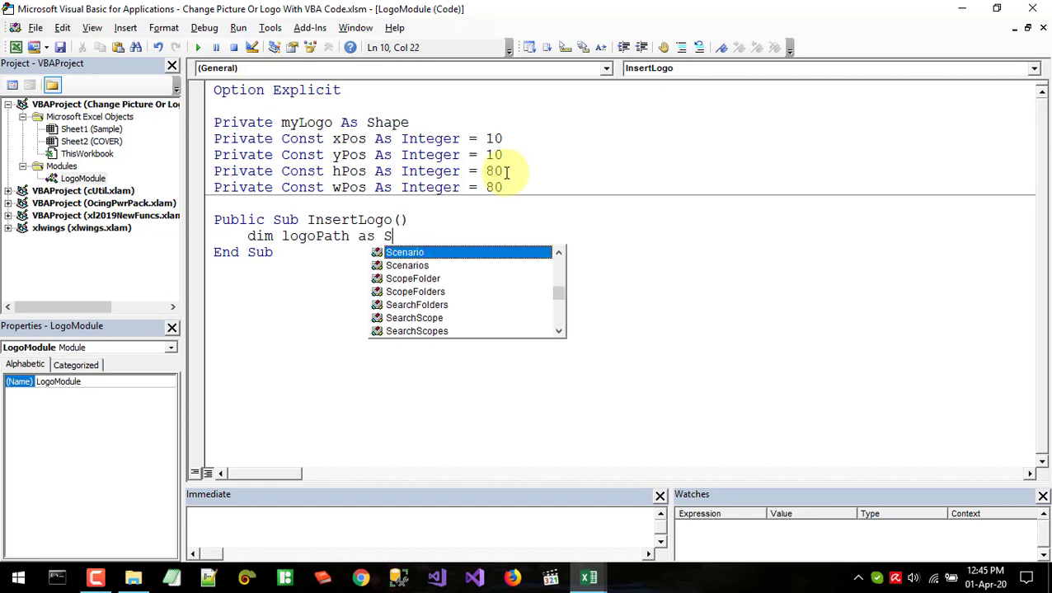
pyautogui.write('tri')
pyautogui.press('Tab')
pyautogui.press('Return')
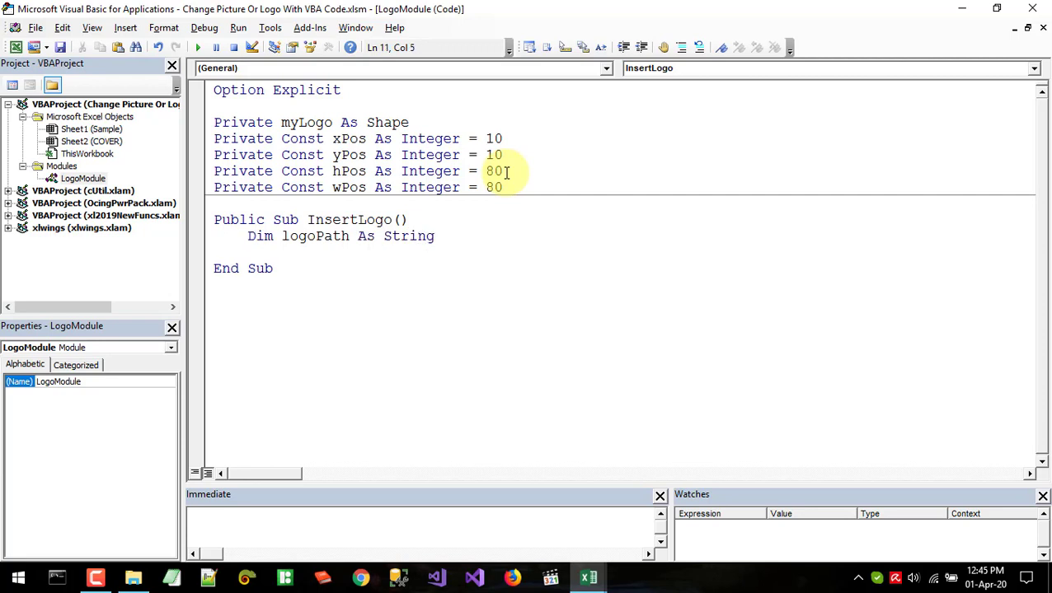
pyautogui.write('logopa')
pyautogui.write('th =')
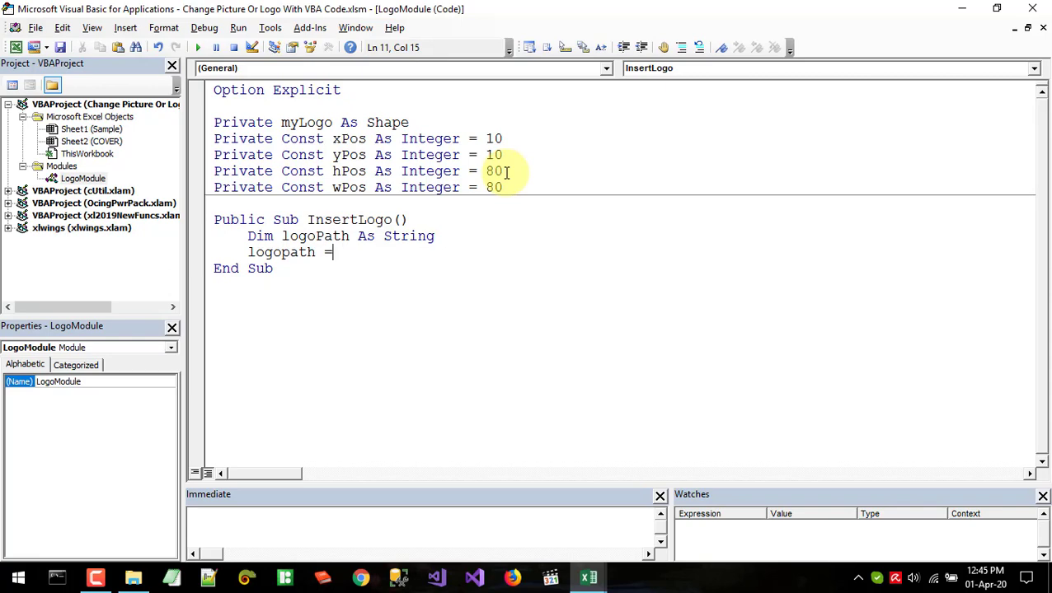
pyautogui.write(' "')
# Open the SampleLogo folder from the desktop.
pyautogui.moveTo(588, 576)
pyautogui.click(516, 521)
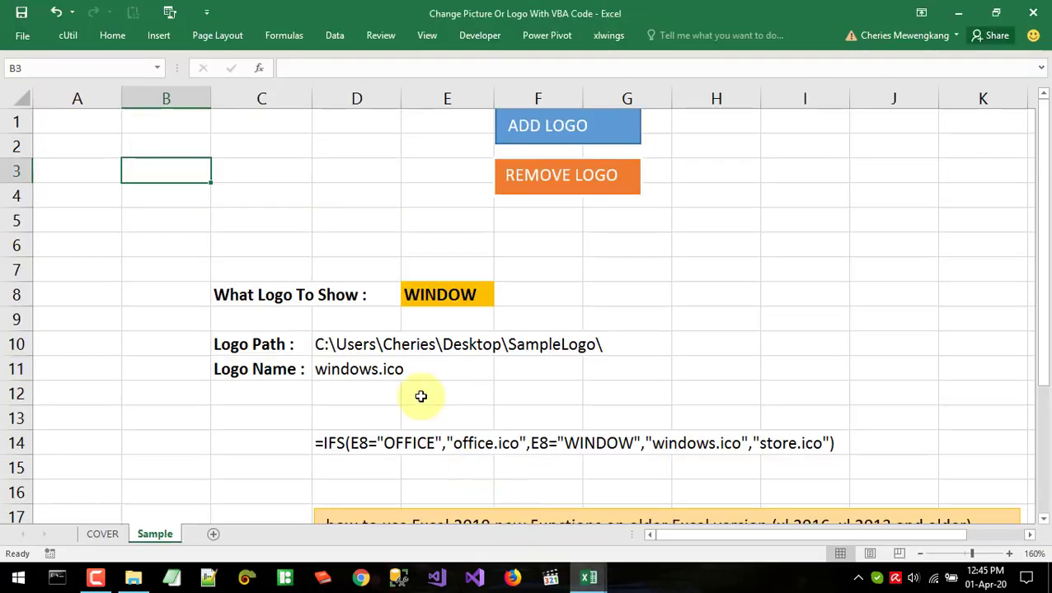
pyautogui.click(664, 531)
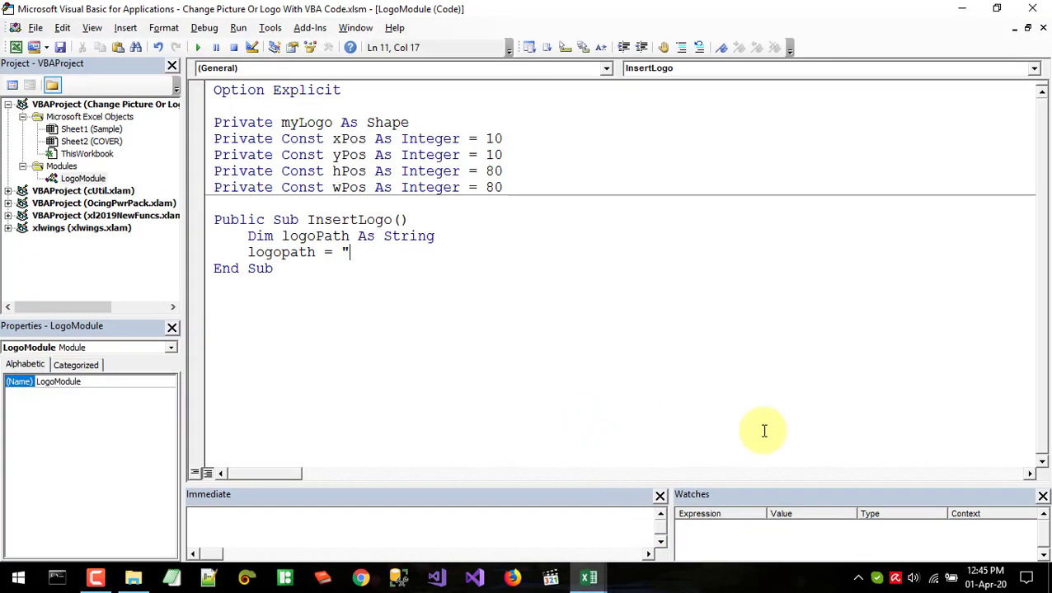
pyautogui.click(1049, 577)
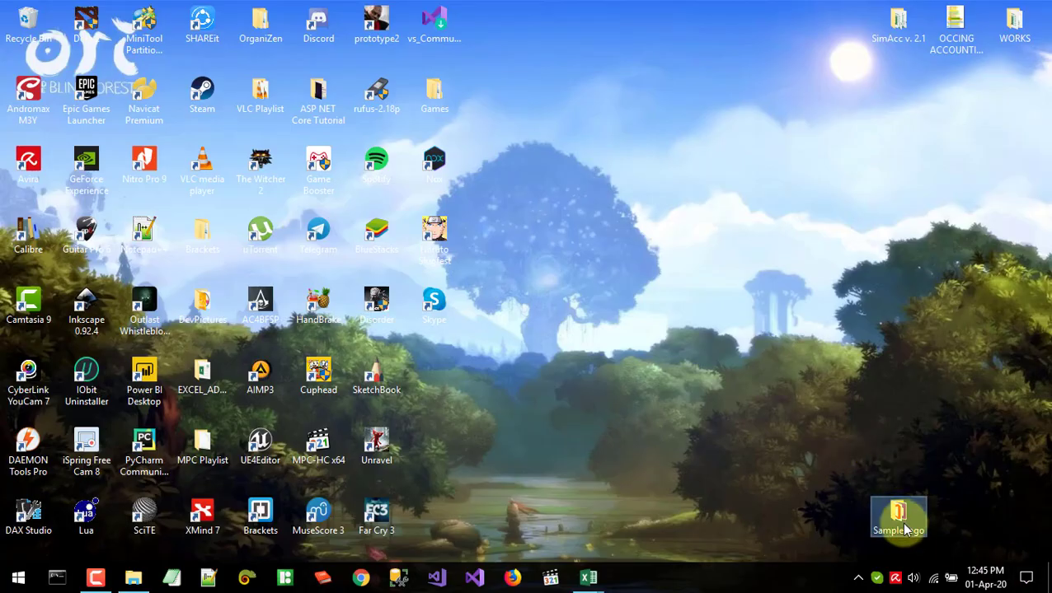
pyautogui.doubleClick(904, 528)
# Copy the SampleLogo folder's full path from the address bar and return to the VBA editor.
pyautogui.click(319, 120)
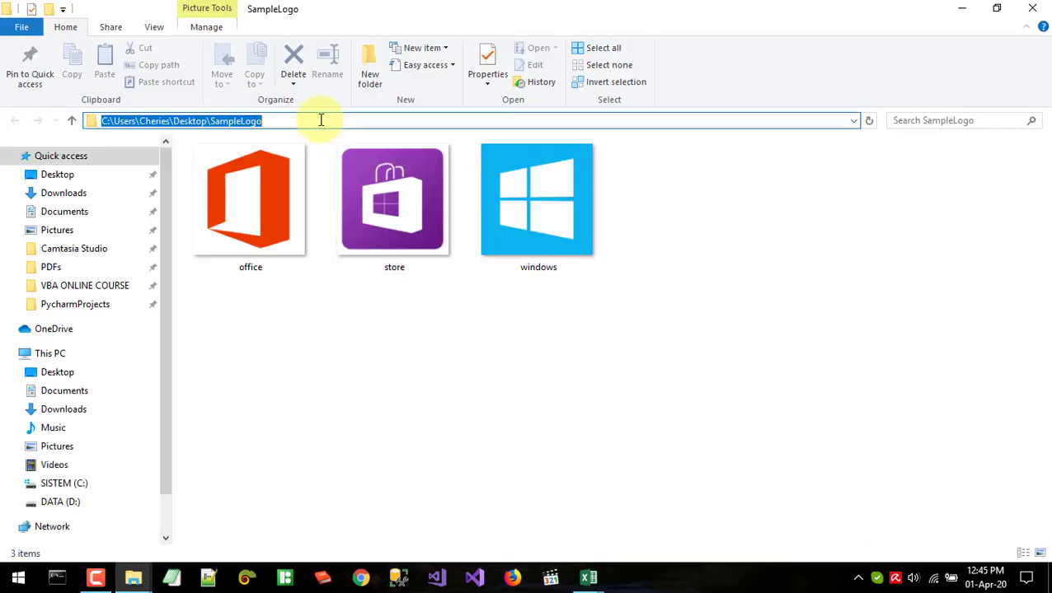
pyautogui.rightClick(238, 122)
pyautogui.click(249, 174)
pyautogui.rightClick(217, 120)
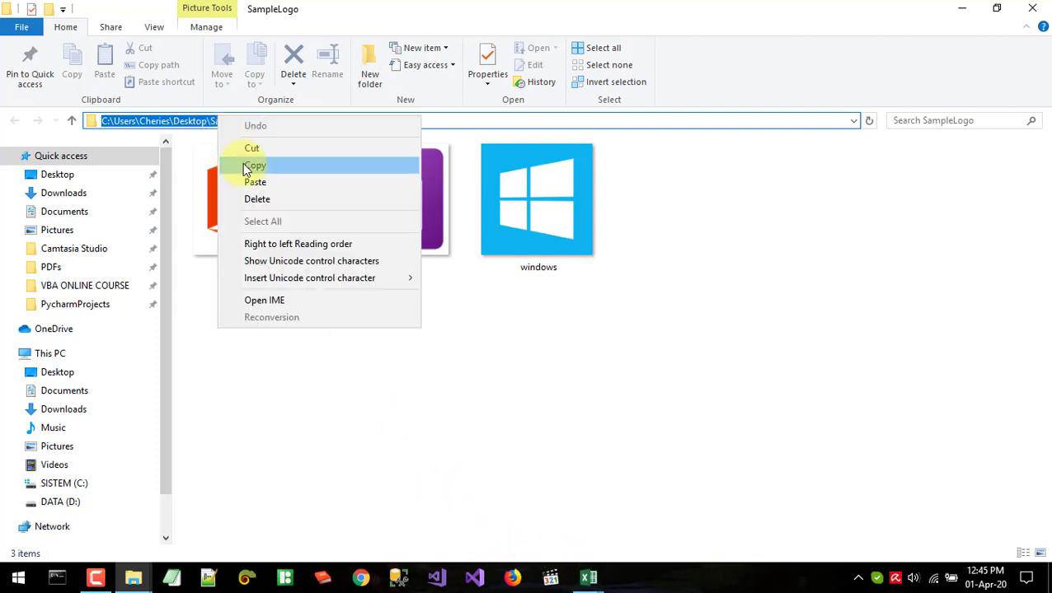
pyautogui.click(247, 170)
pyautogui.click(587, 578)
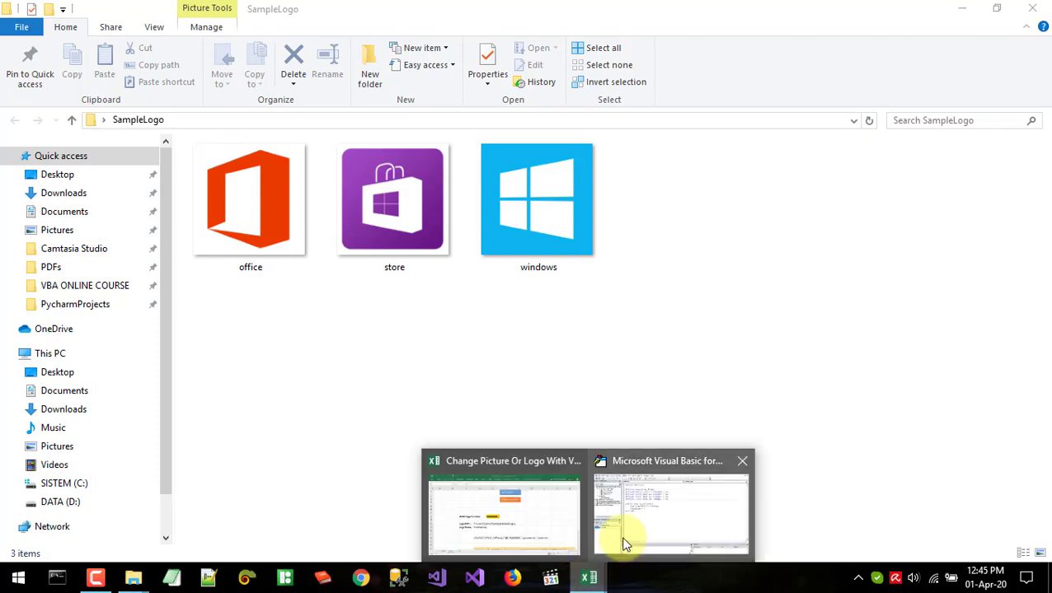
pyautogui.click(623, 532)
# Paste the SampleLogo path into logoPath and append \office.ico" to close the string.
pyautogui.hotkey('ctrl', 'v')
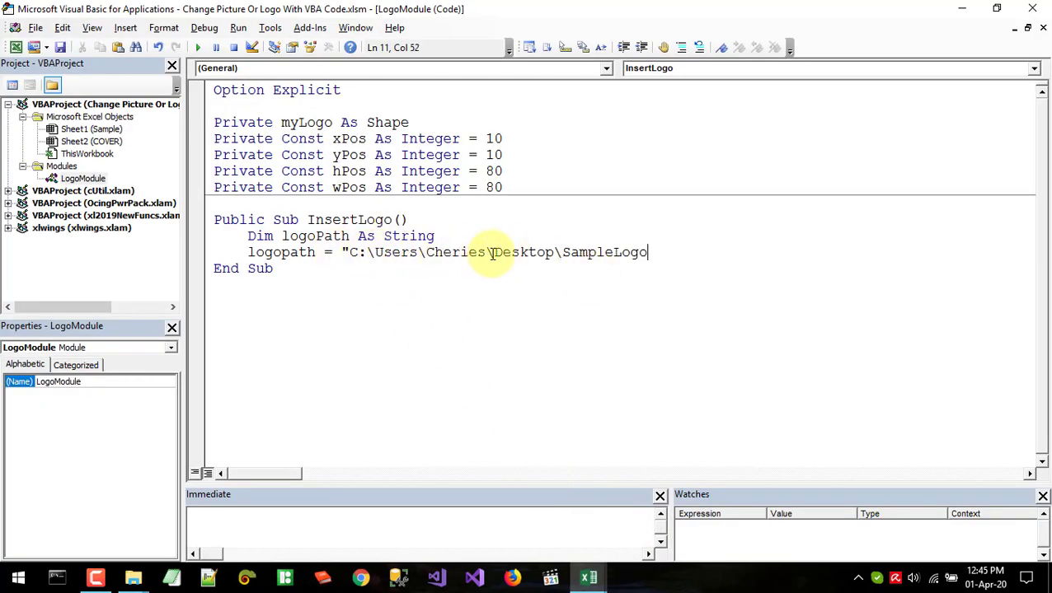
pyautogui.click(529, 254)
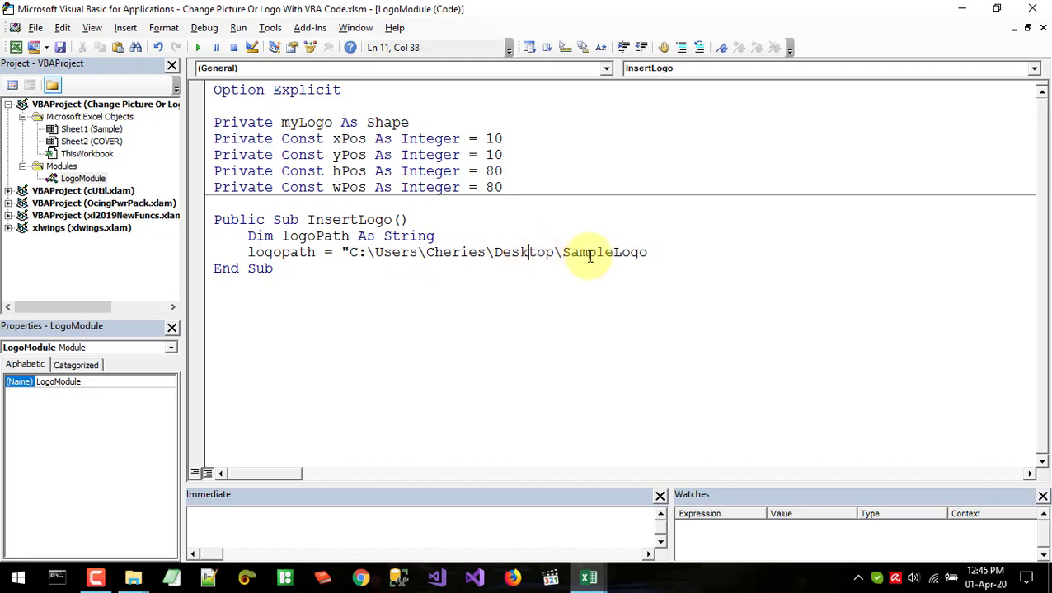
pyautogui.click(588, 253)
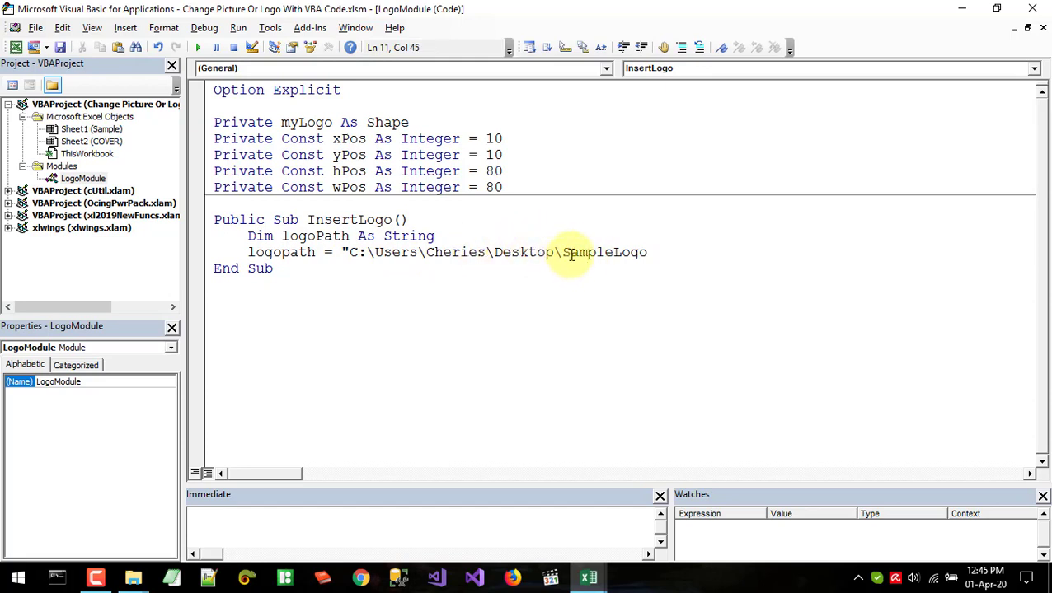
pyautogui.moveTo(564, 253); pyautogui.dragTo(639, 253)
pyautogui.click(669, 254)
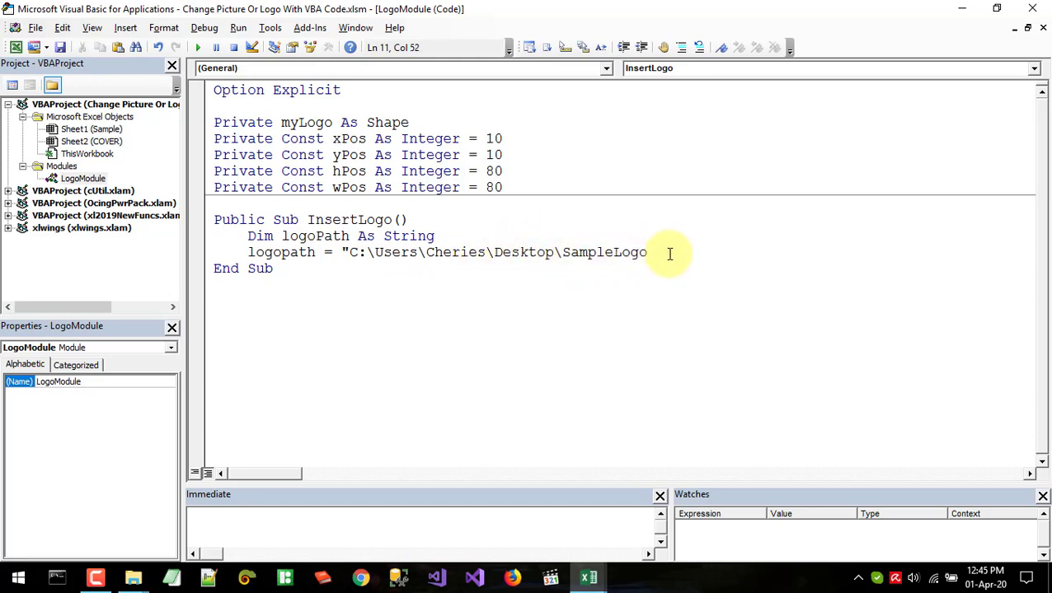
pyautogui.write('\\')
pyautogui.hotkey('alt', 'Tab')
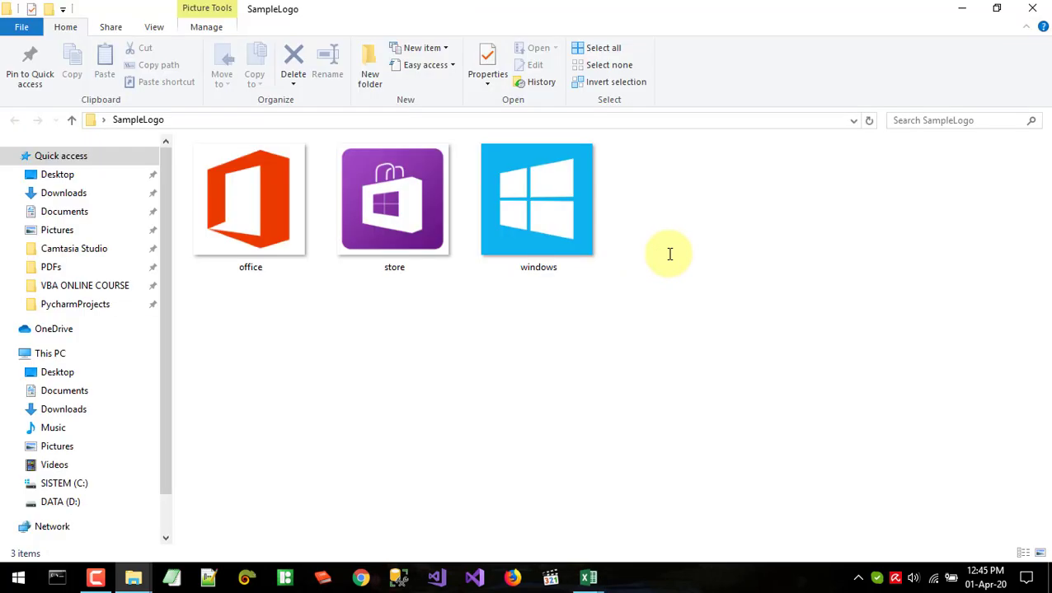
pyautogui.click(272, 221)
pyautogui.hotkey('alt', 'Tab')
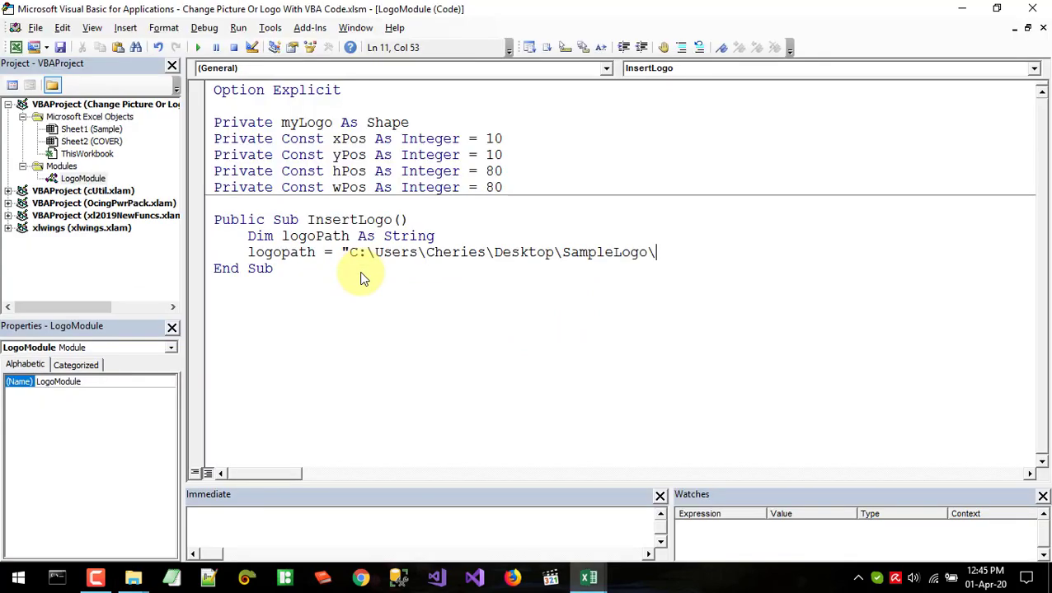
pyautogui.write('offic')
pyautogui.write('e.ico')
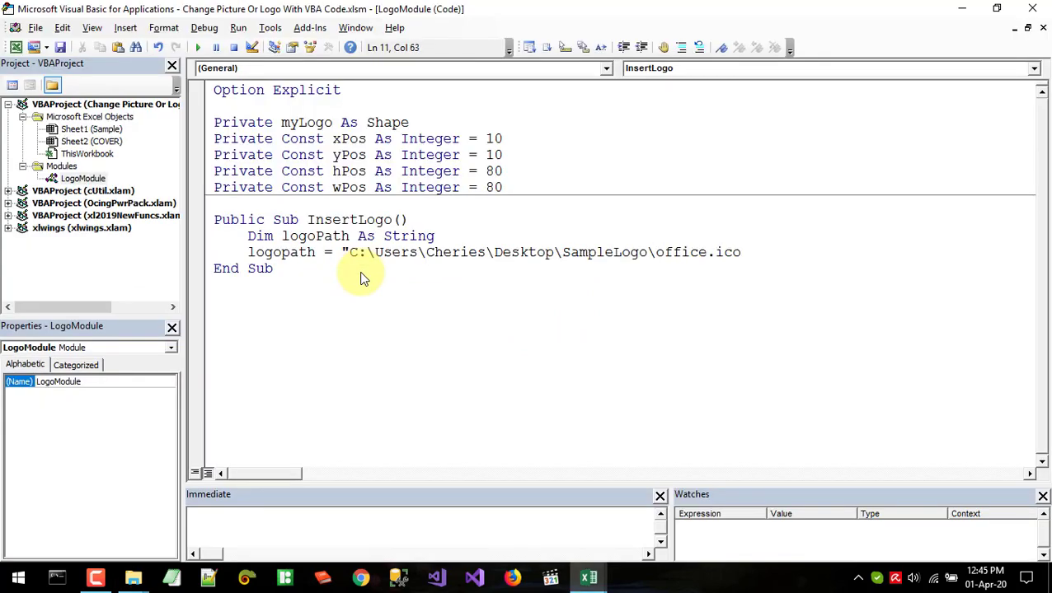
pyautogui.write('"')
pyautogui.press('Return')
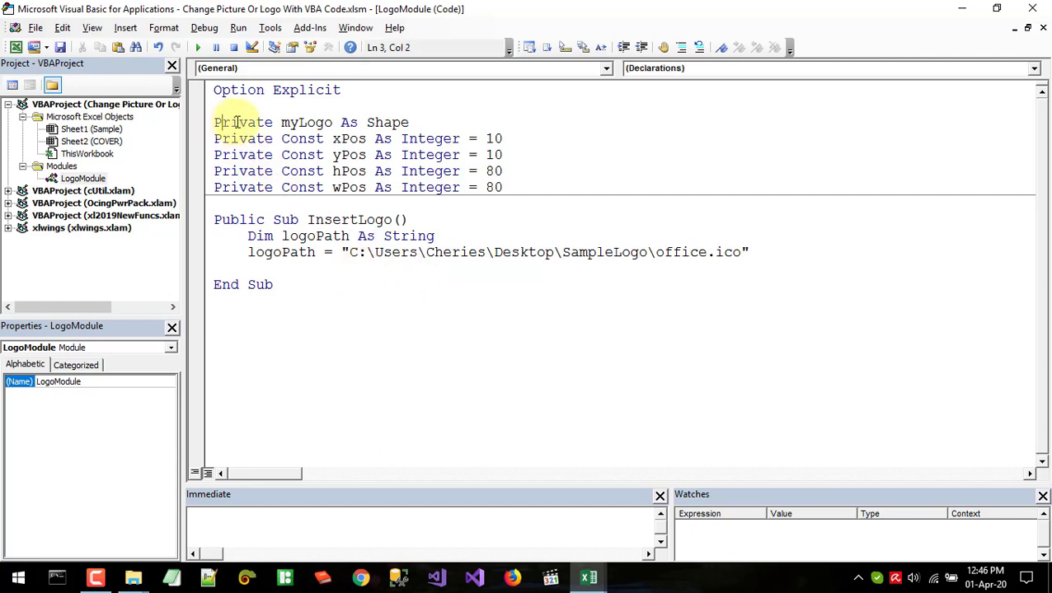
# Begin a new InsertLogo line with Set myLogo, reusing the declared myLogo Shape variable.
pyautogui.moveTo(217, 122); pyautogui.dragTo(288, 122)
pyautogui.click(293, 133)
pyautogui.doubleClick(294, 123)
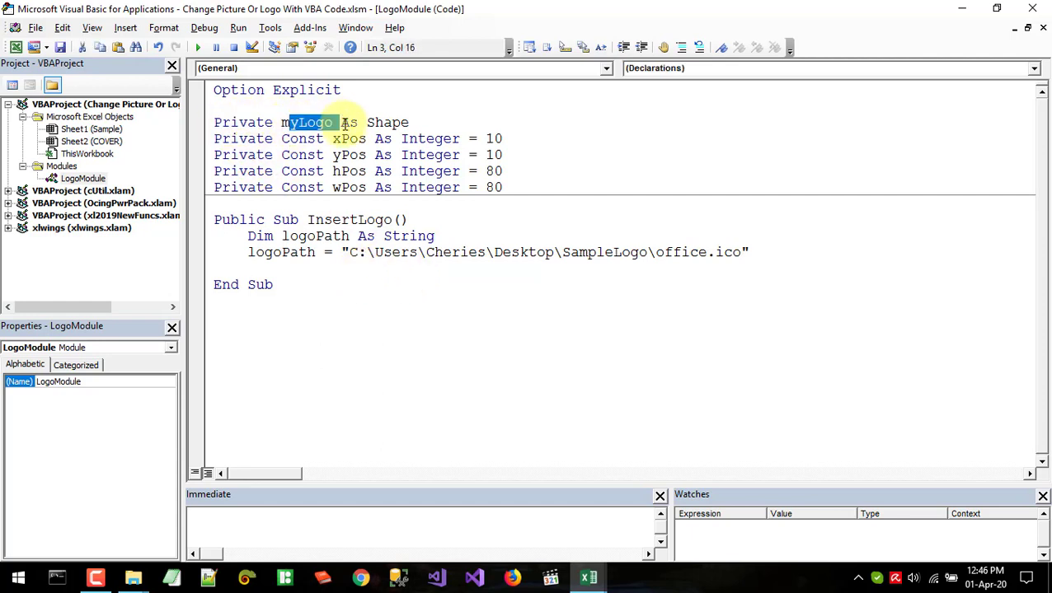
pyautogui.click(293, 270)
pyautogui.write('Set')
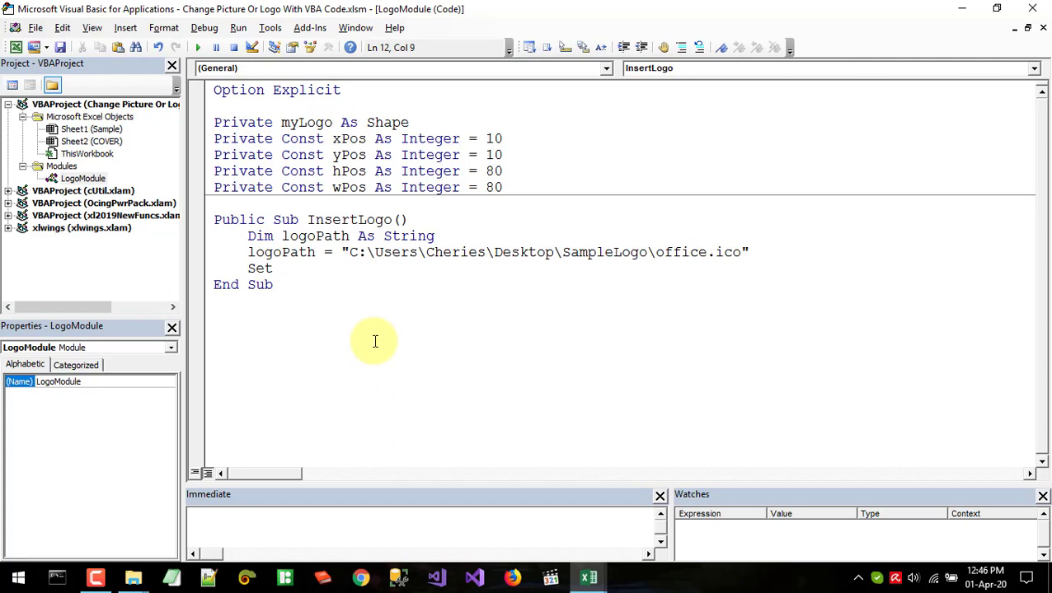
pyautogui.moveTo(281, 122); pyautogui.dragTo(315, 122)
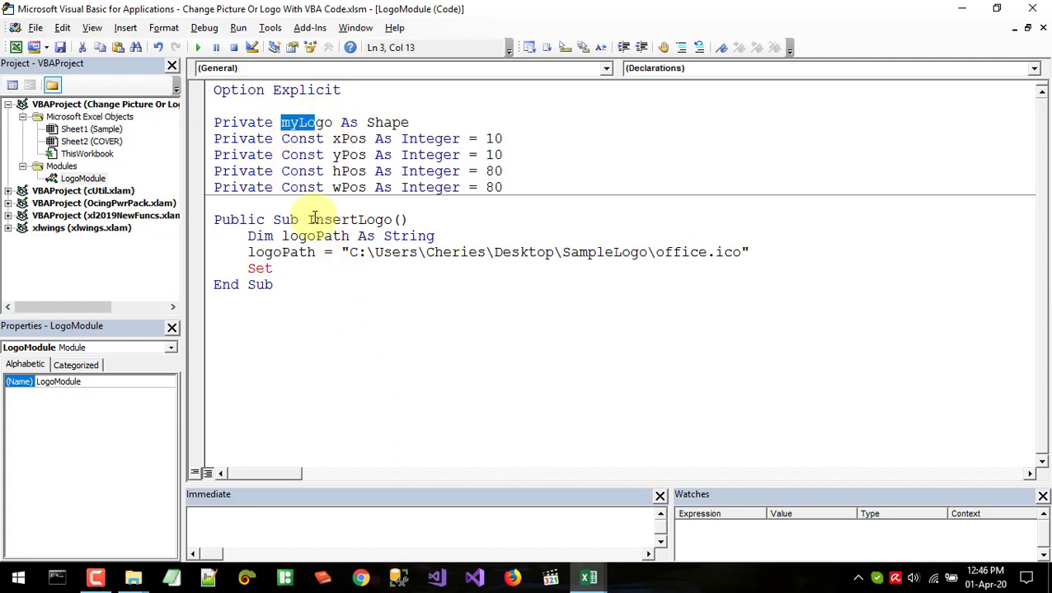
pyautogui.click(293, 270)
pyautogui.write('my')
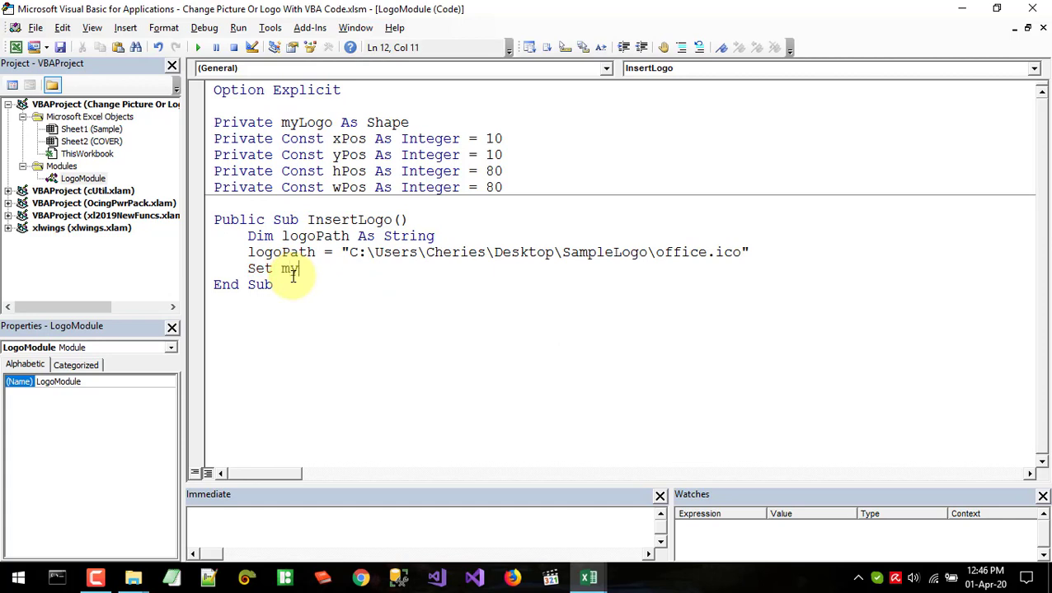
pyautogui.write('Logo')
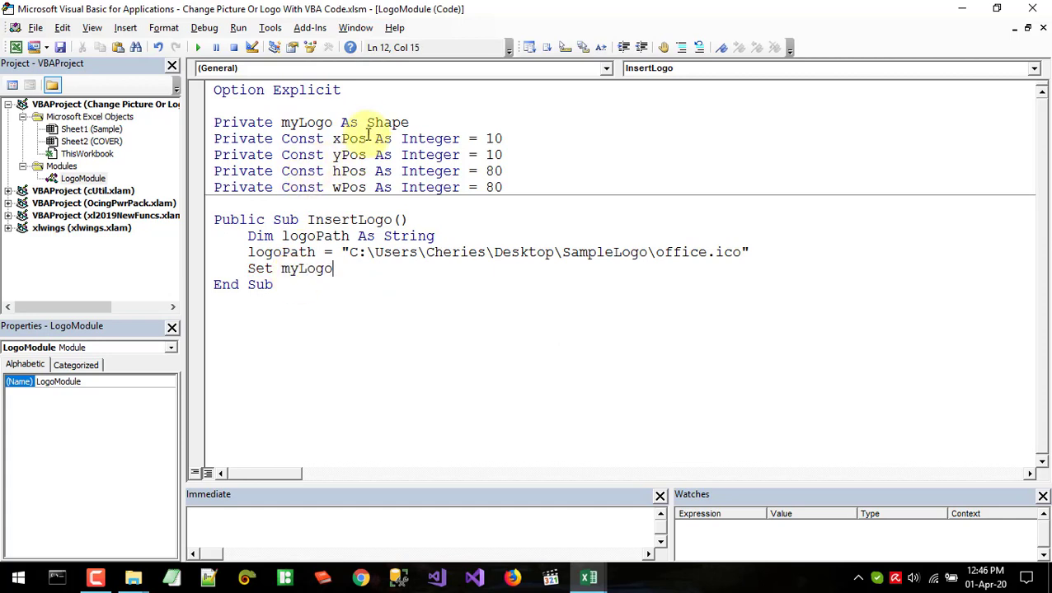
# Complete the statement so the line reads Set myLogo = Sheet1.
pyautogui.moveTo(367, 124); pyautogui.dragTo(412, 124)
pyautogui.moveTo(249, 269); pyautogui.dragTo(332, 270)
pyautogui.click(298, 123)
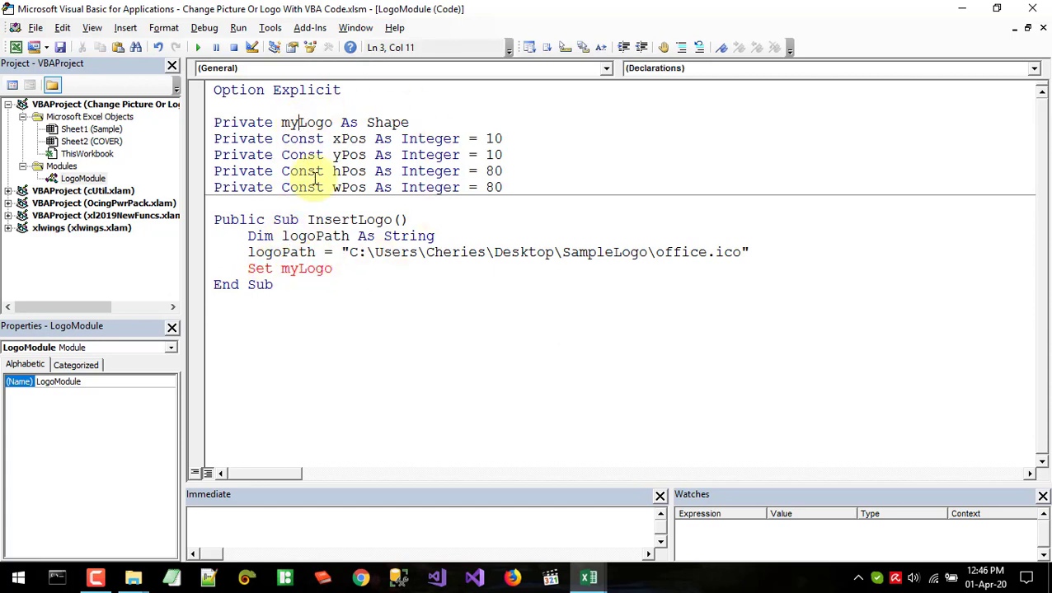
pyautogui.click(346, 271)
pyautogui.write('=')
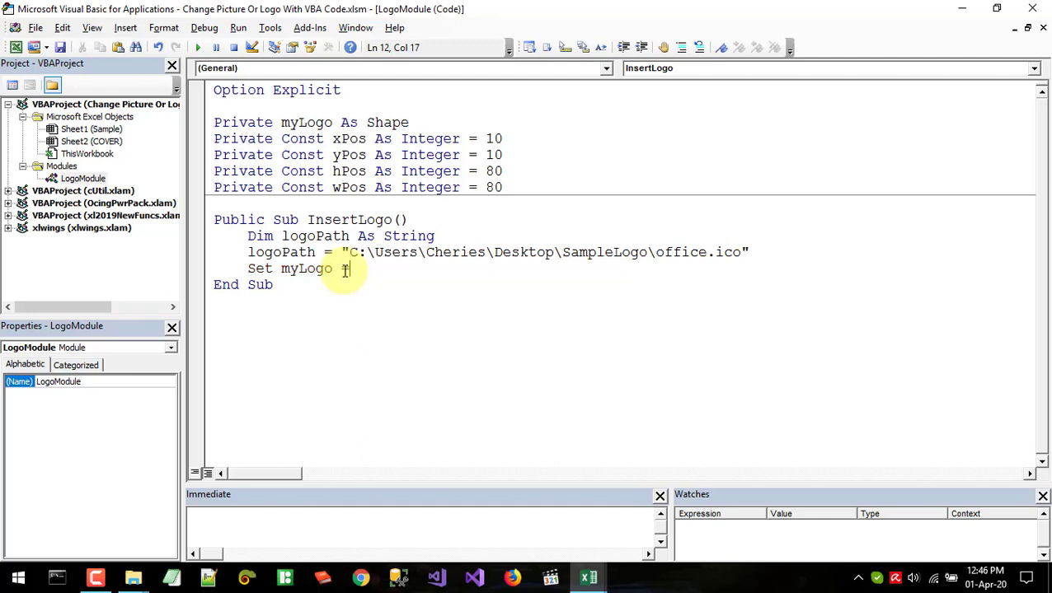
pyautogui.write(' Sheet1')
# Briefly view the Sheet1 (Sample) code window and the Excel workbook, then return to the Set line.
pyautogui.doubleClick(87, 129)
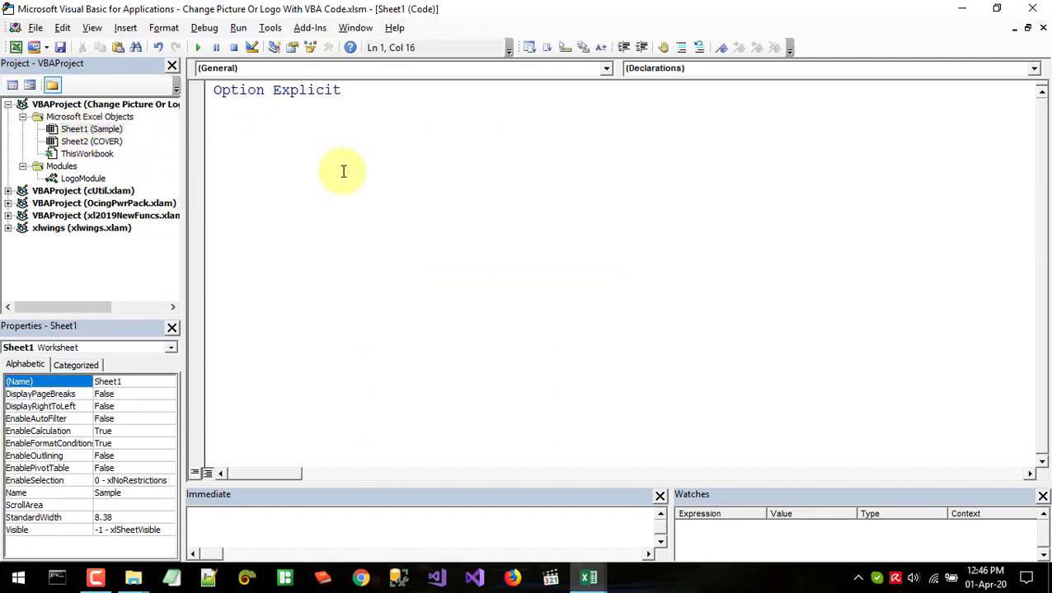
pyautogui.click(1043, 27)
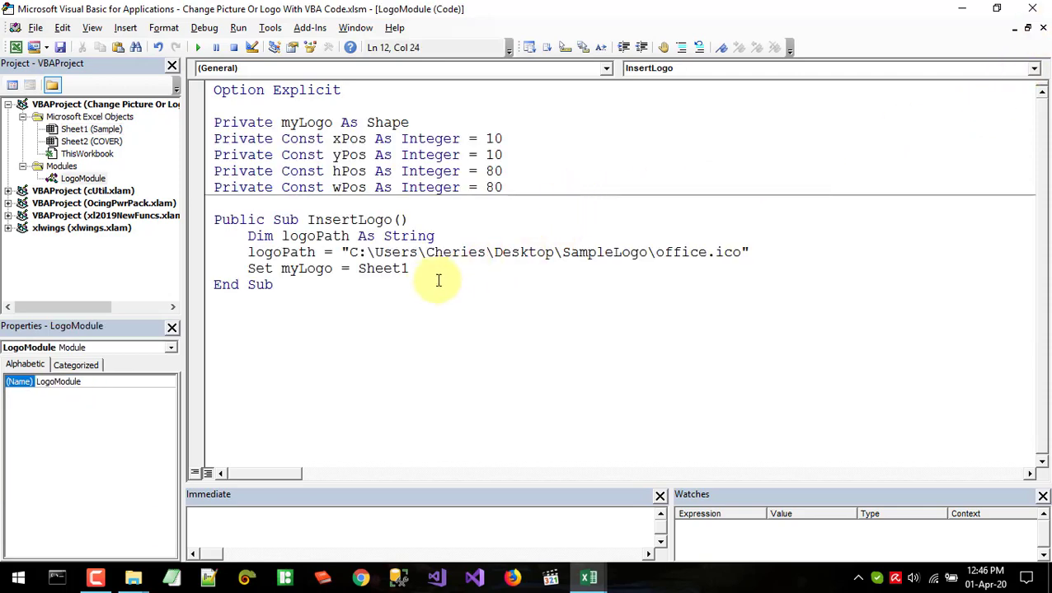
pyautogui.click(960, 13)
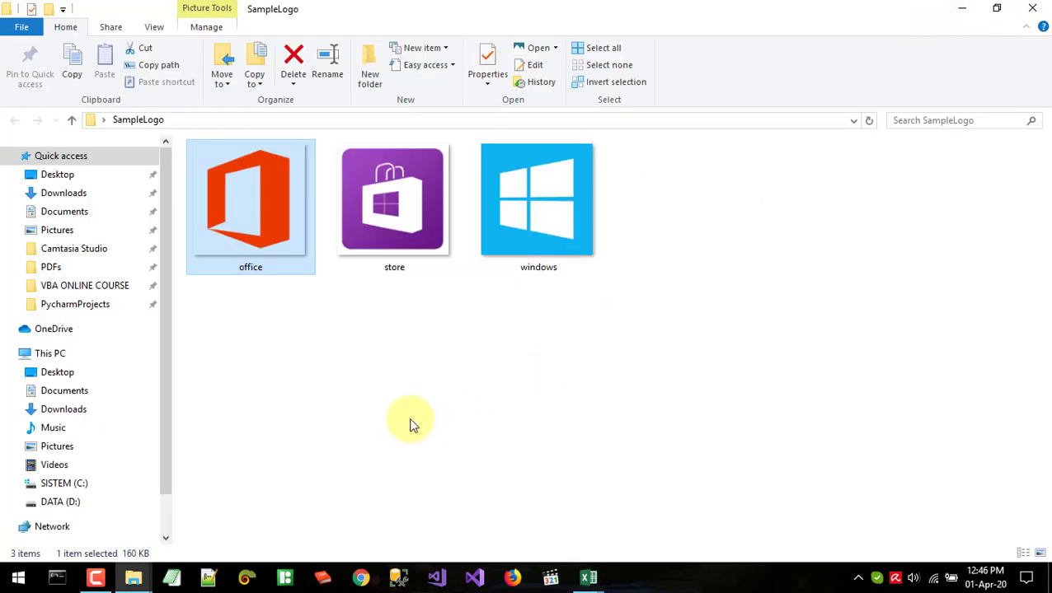
pyautogui.moveTo(588, 577)
pyautogui.click(482, 525)
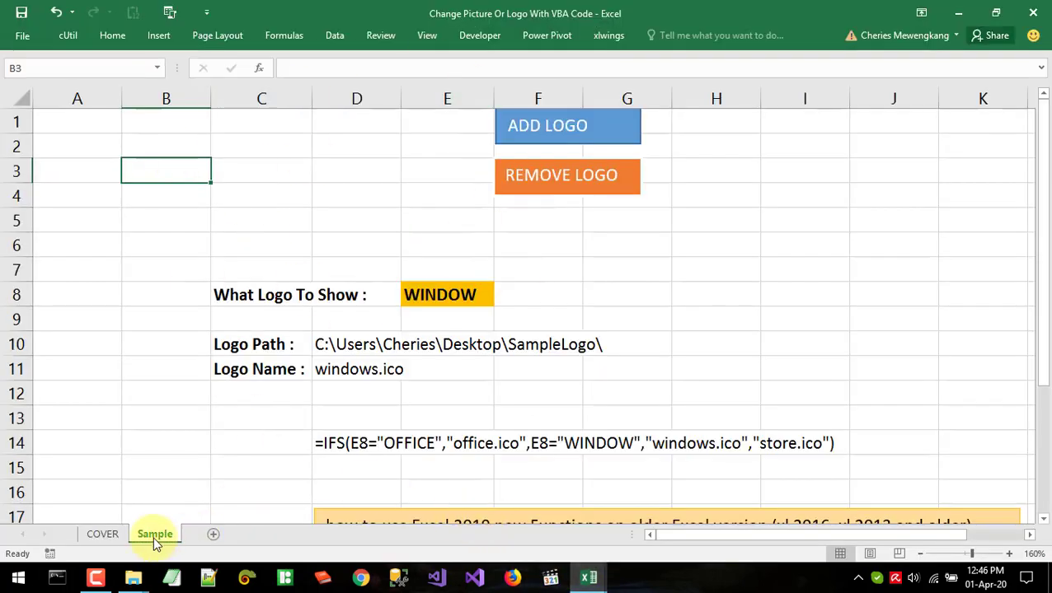
pyautogui.click(588, 578)
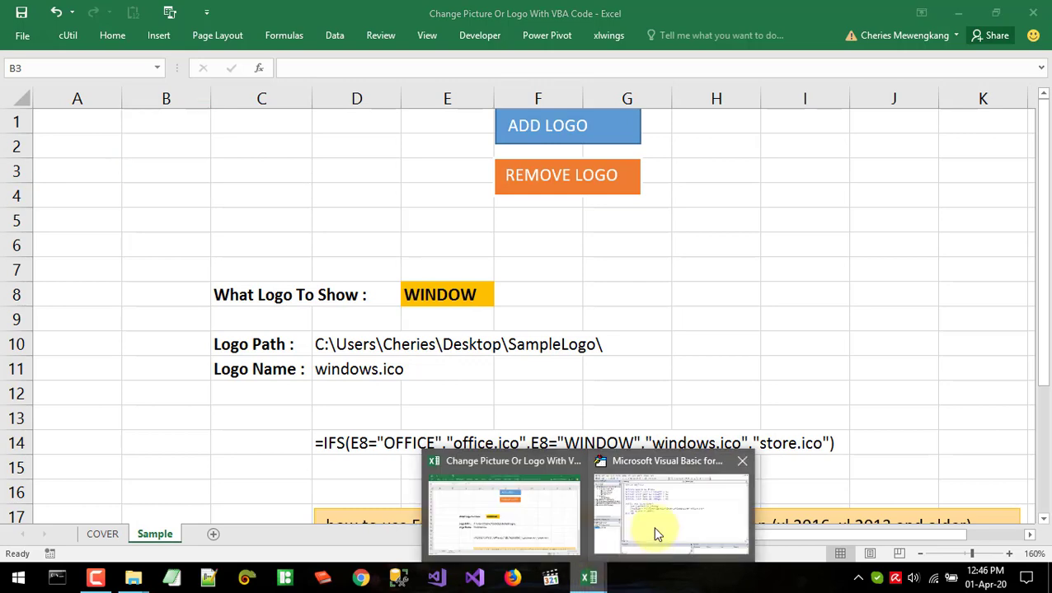
pyautogui.click(655, 529)
pyautogui.click(90, 130)
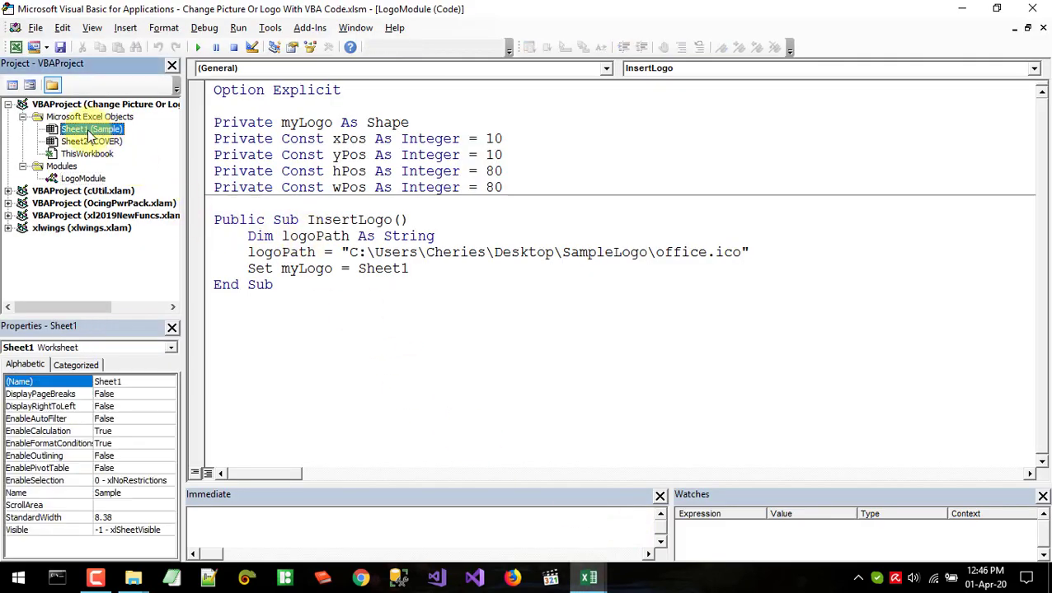
pyautogui.click(429, 274)
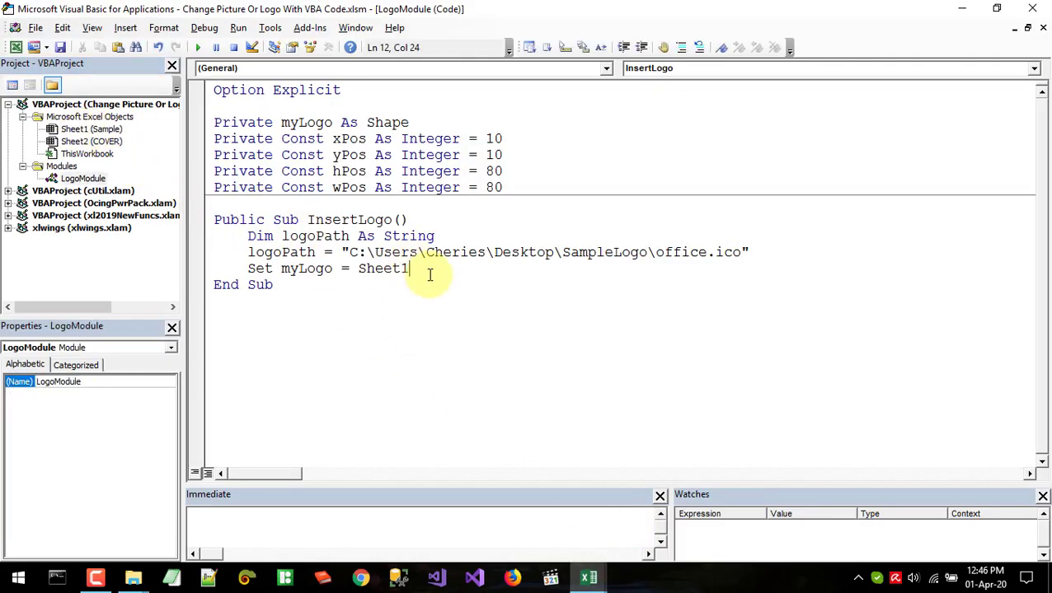
# Extend the line to Set myLogo = Sheet1.Shapes using the IntelliSense completion.
pyautogui.write('.Sha')
pyautogui.press('Tab')
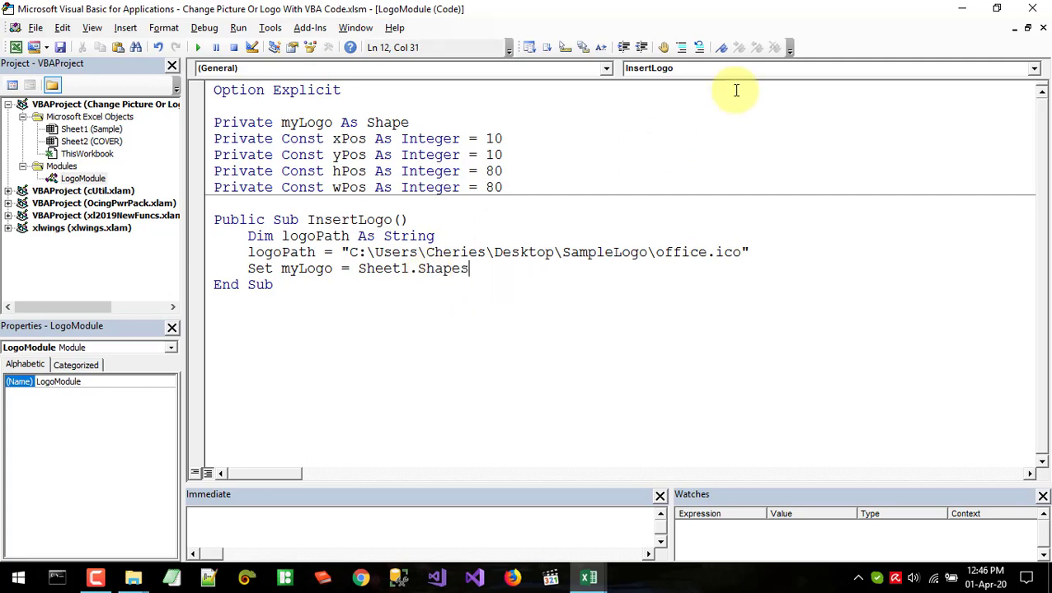
pyautogui.click(435, 272)
pyautogui.click(443, 272)
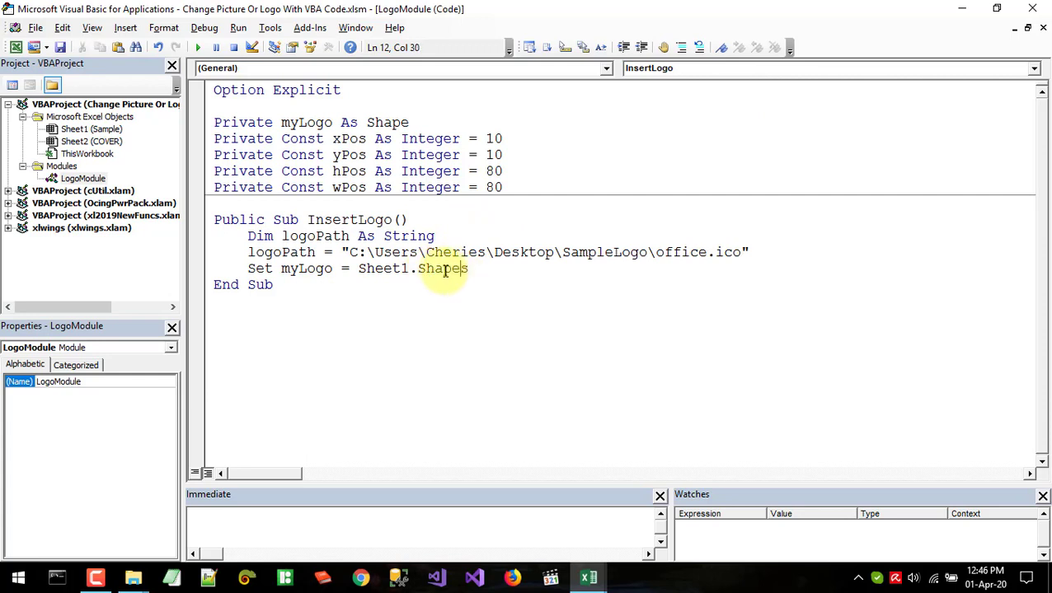
pyautogui.press('Right')
pyautogui.press('Right')
pyautogui.click(472, 273)
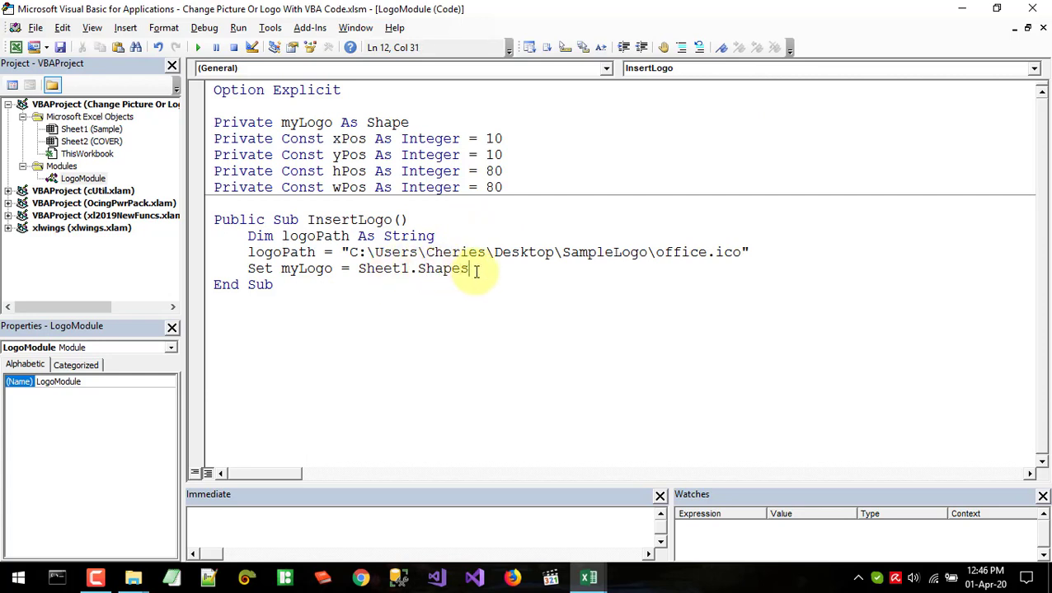
# Append .AddPicture(logopath, so the logo path becomes the first argument.
pyautogui.write('.')
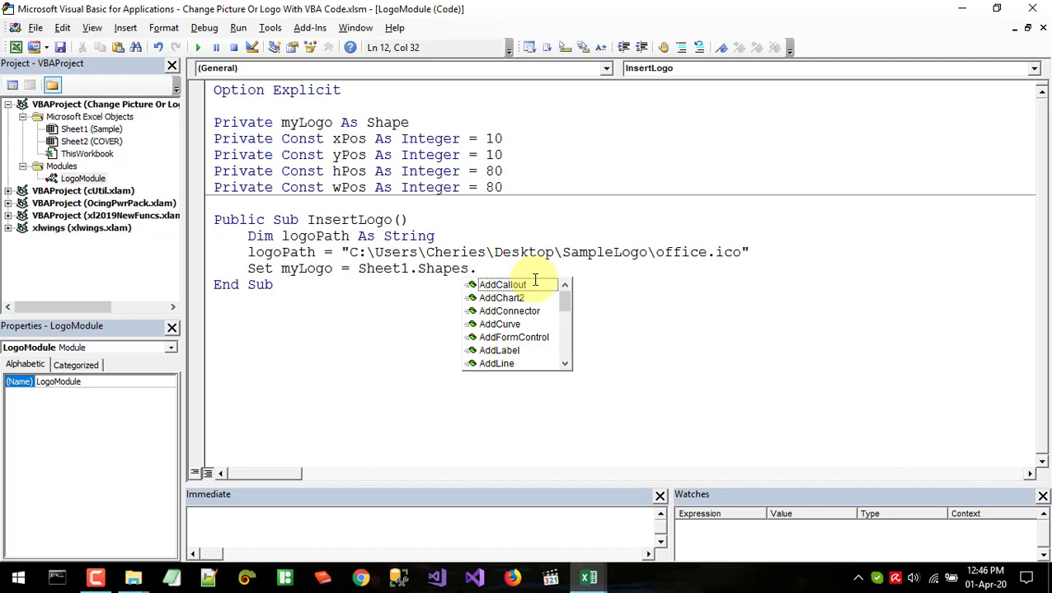
pyautogui.write('Add')
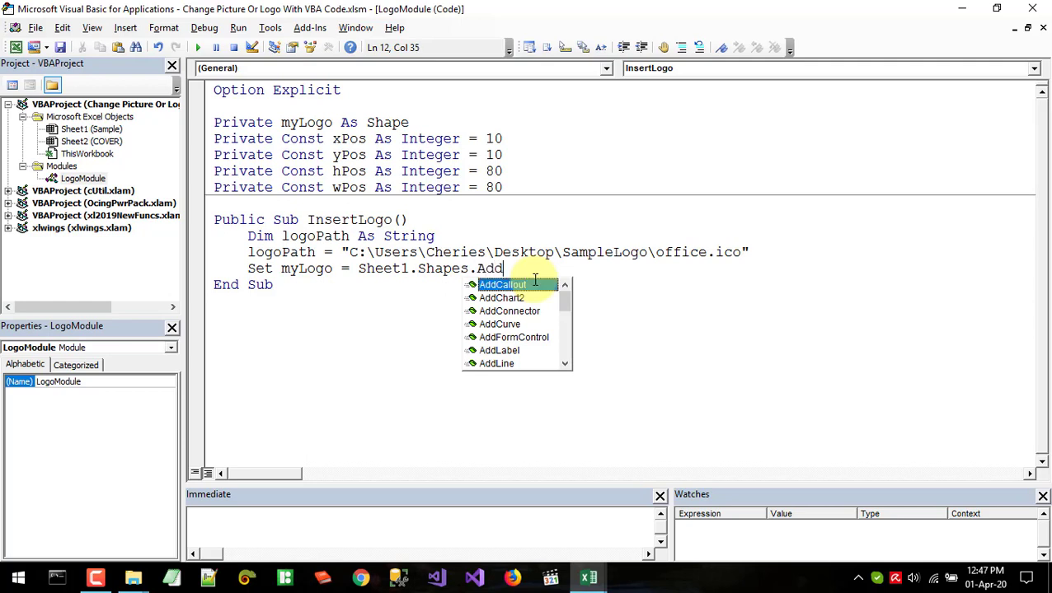
pyautogui.write('Pi')
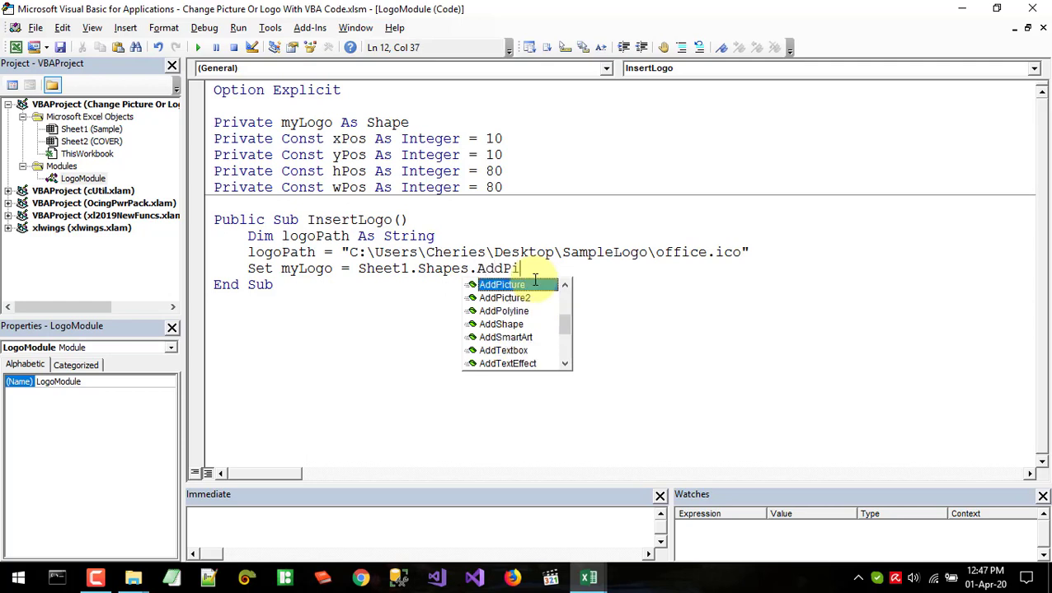
pyautogui.press('Tab')
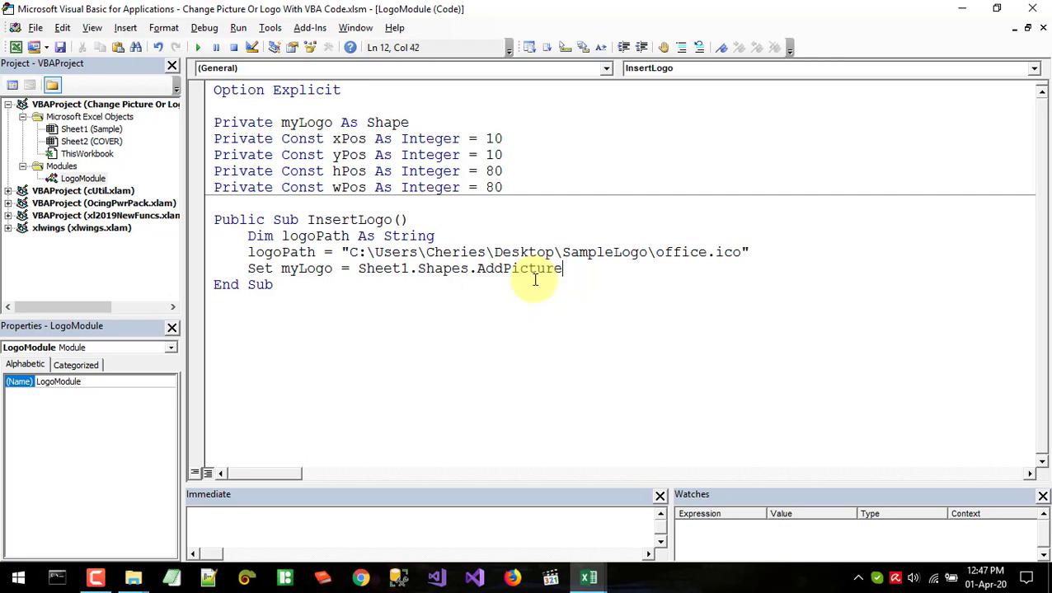
pyautogui.write('(')
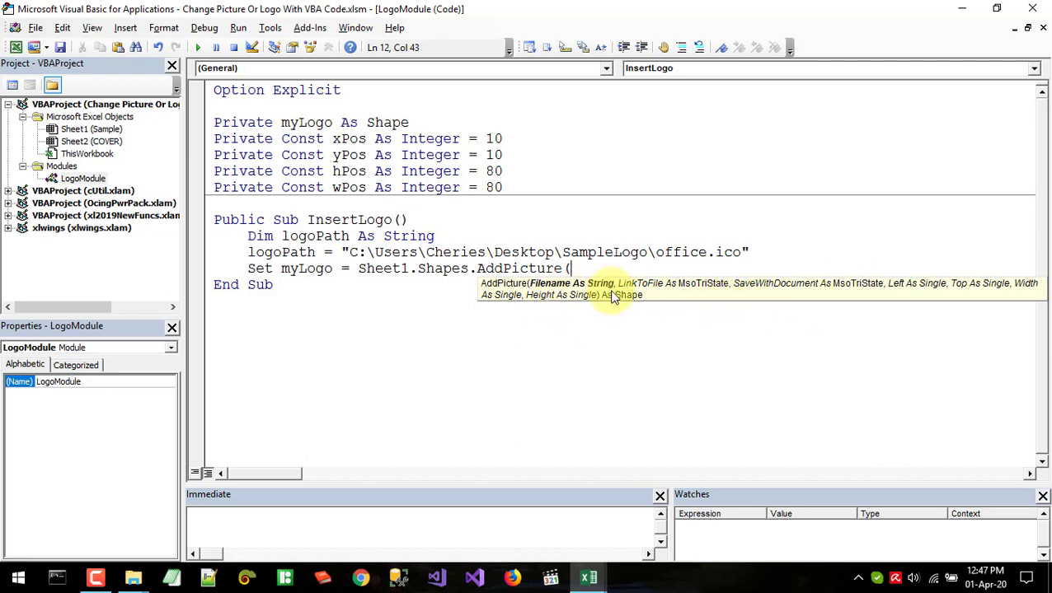
pyautogui.write('logo')
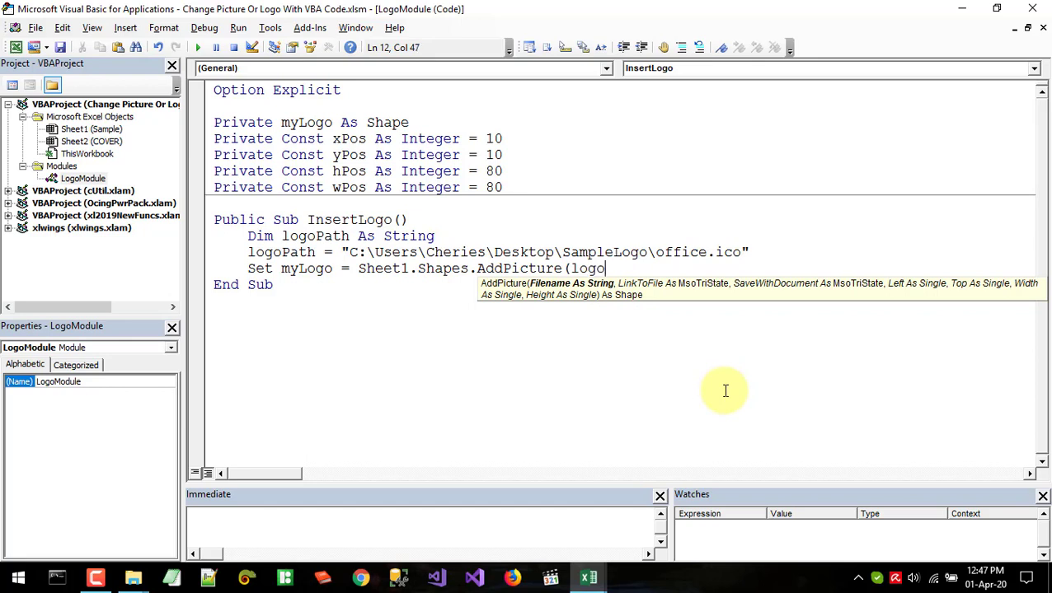
pyautogui.write('path')
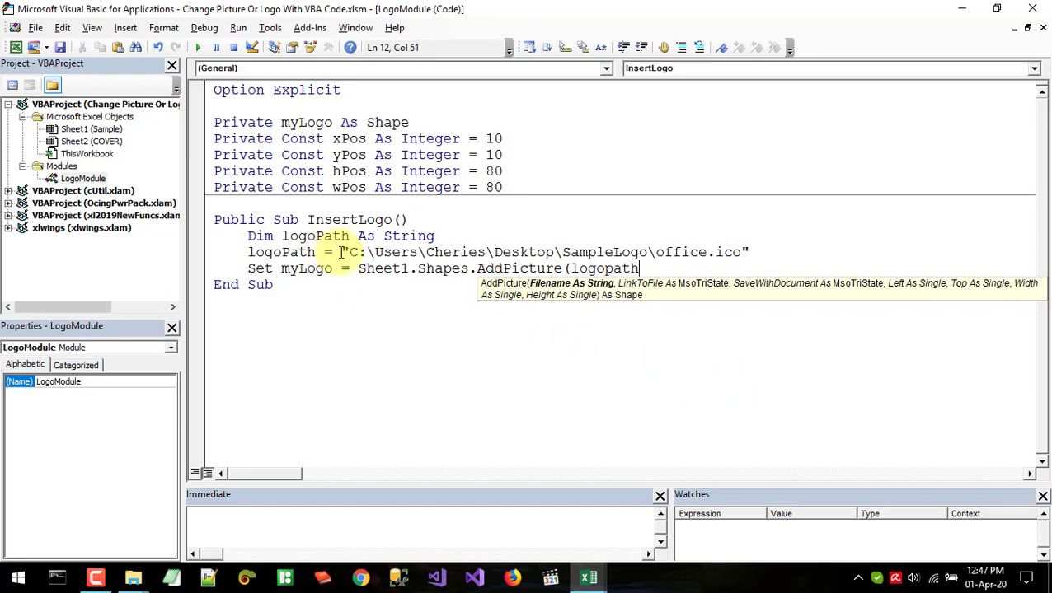
pyautogui.moveTo(341, 253); pyautogui.dragTo(748, 252)
pyautogui.moveTo(247, 252); pyautogui.dragTo(294, 253)
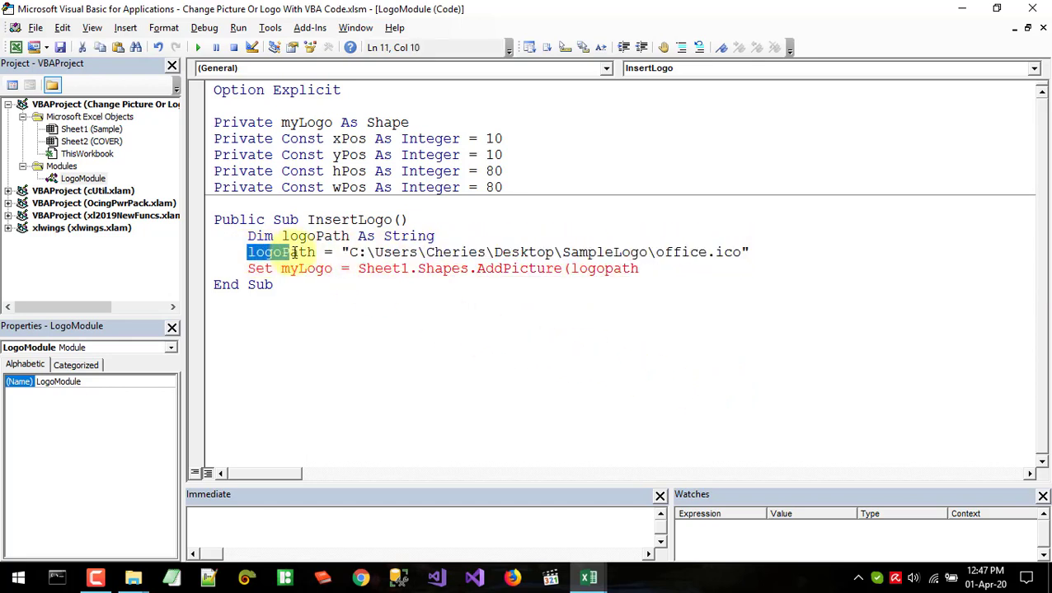
pyautogui.click(676, 273)
pyautogui.write(', msoFal')
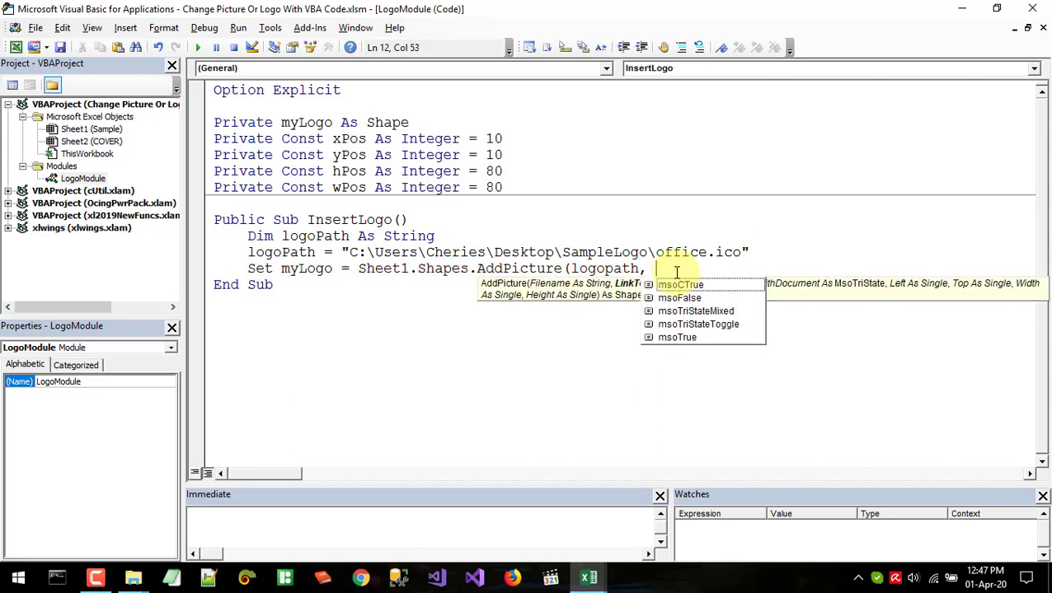
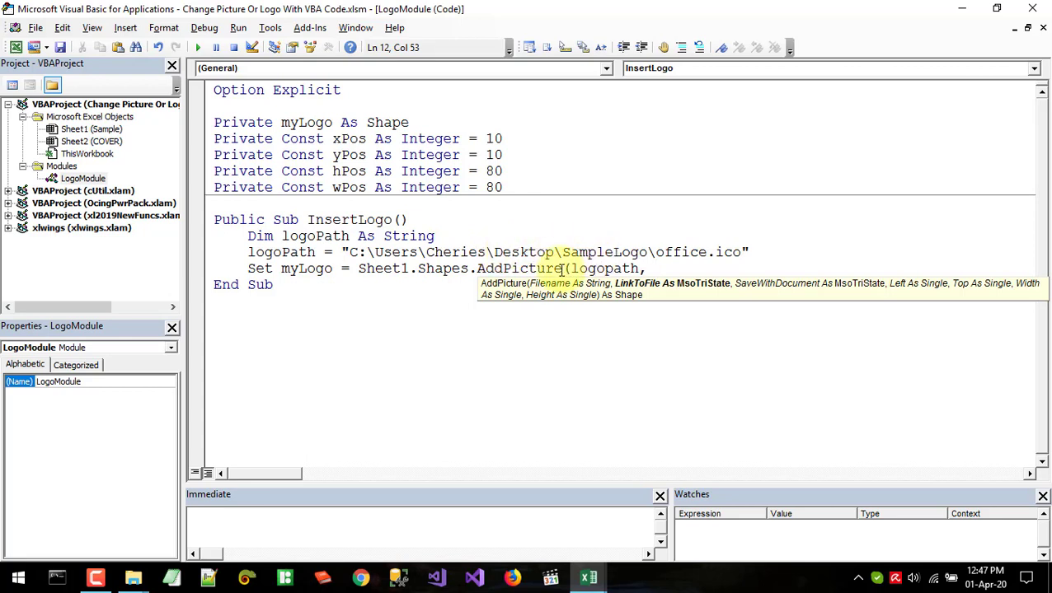
# Add msoFalse and msoTrue as the link and save arguments of AddPicture.
pyautogui.write(', ')
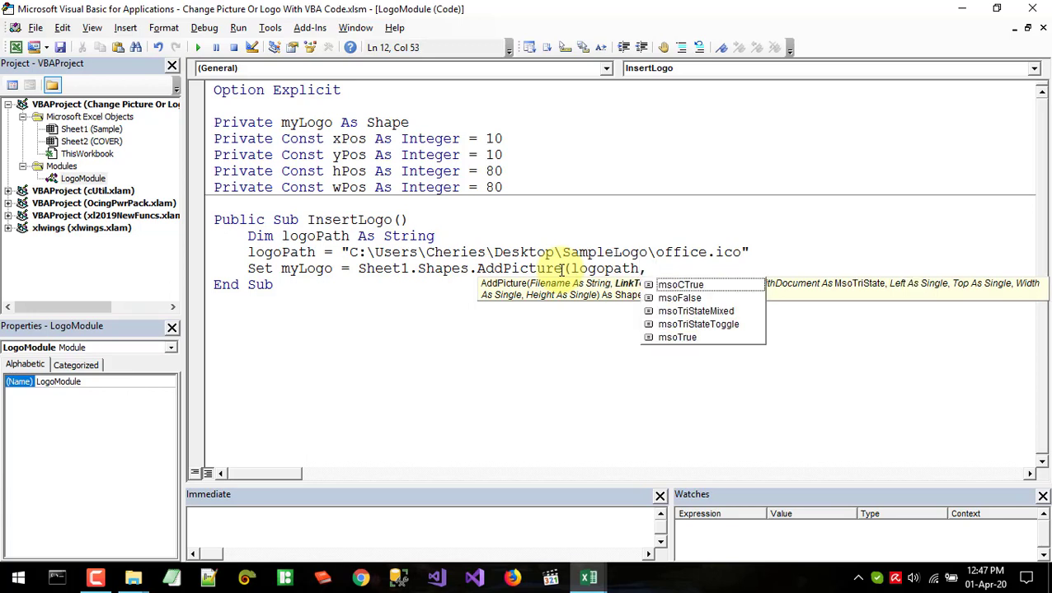
pyautogui.write('msoFal')
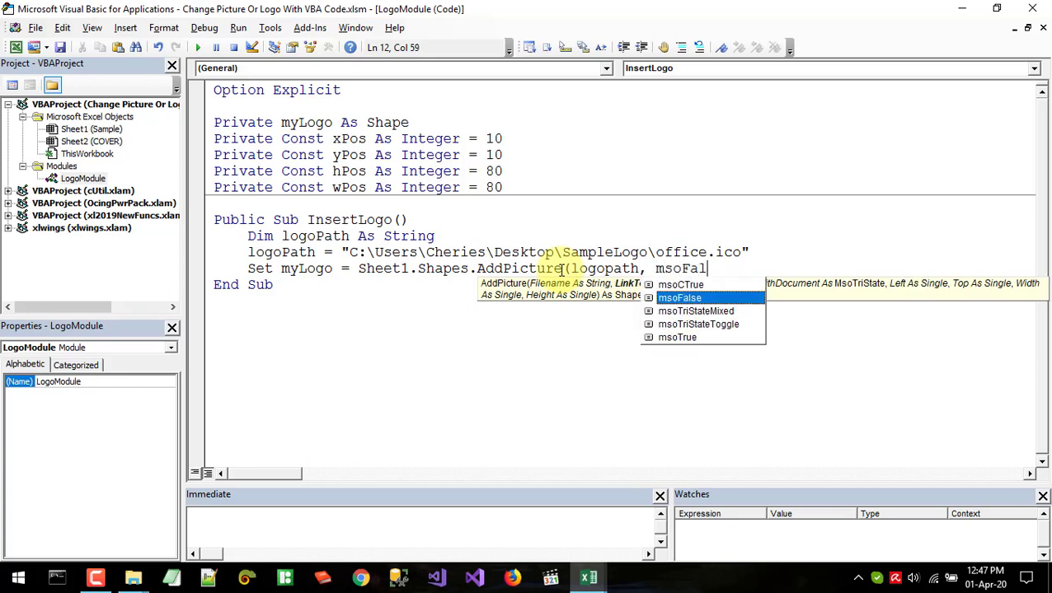
pyautogui.press('Tab')
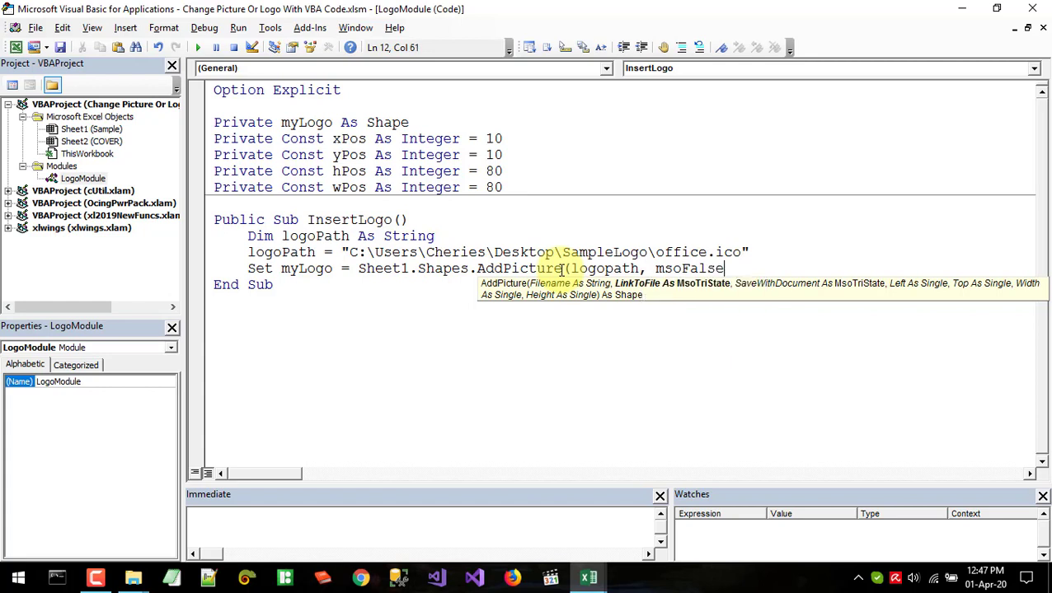
pyautogui.write(',')
pyautogui.press('BackSpace')
pyautogui.press('BackSpace')
pyautogui.write(',')
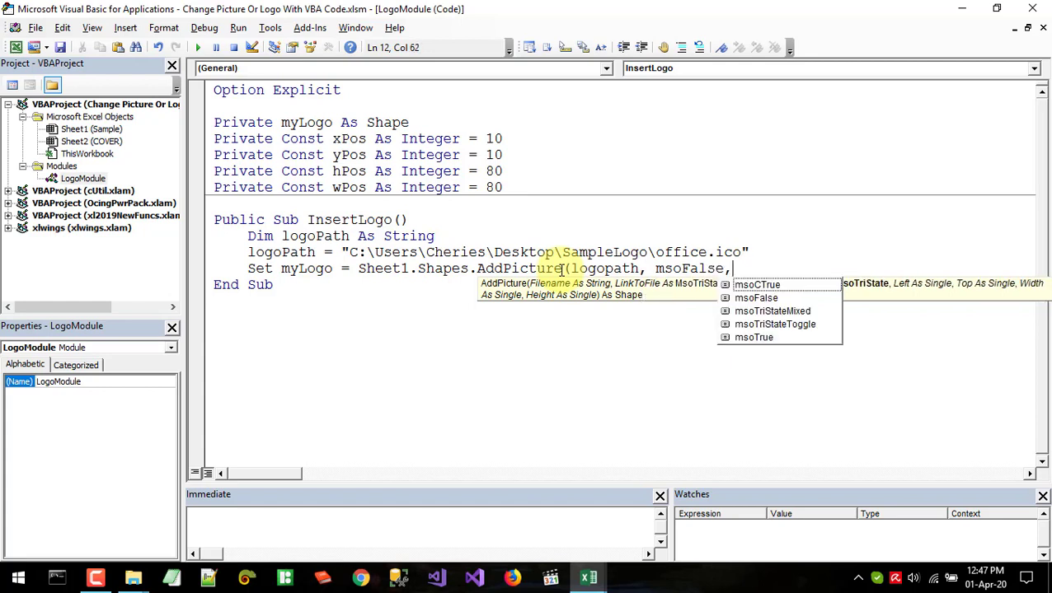
pyautogui.press('Escape')
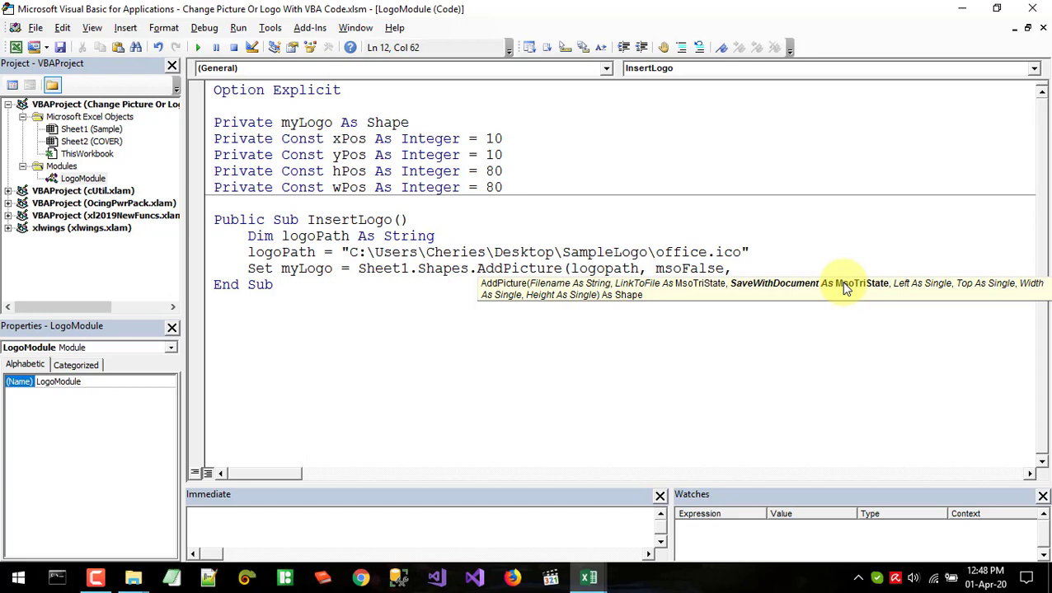
pyautogui.press('BackSpace')
pyautogui.write(', mso')
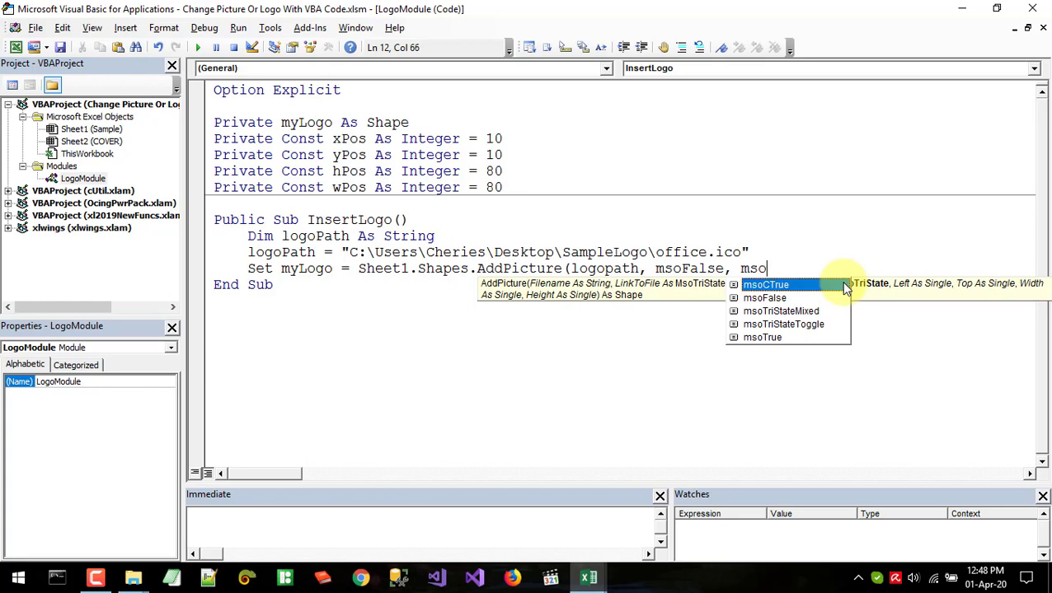
pyautogui.press('Down')
pyautogui.press('Down')
pyautogui.press('Down')
pyautogui.press('Down')
pyautogui.write(',')
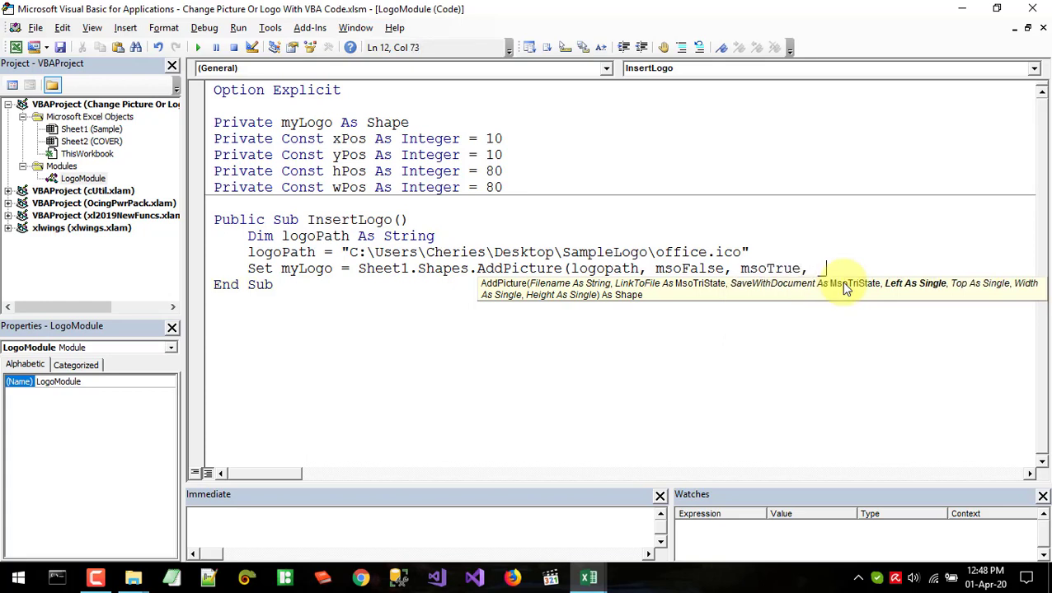
# Continue on a new line with xPos, yPos, wPos, hPos to close the AddPicture call.
pyautogui.press('Return')
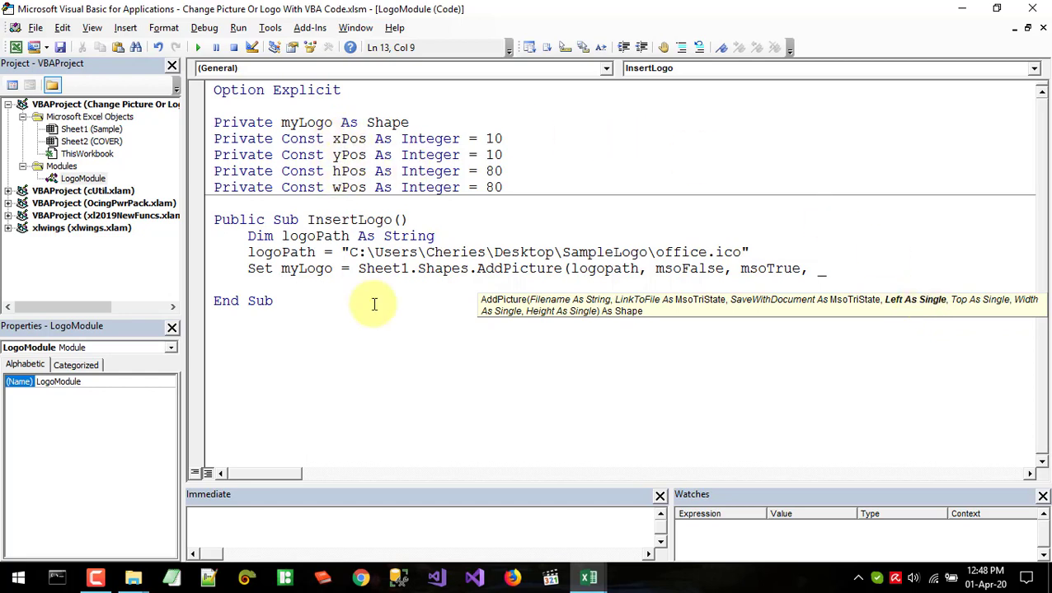
pyautogui.write('xpos, x')
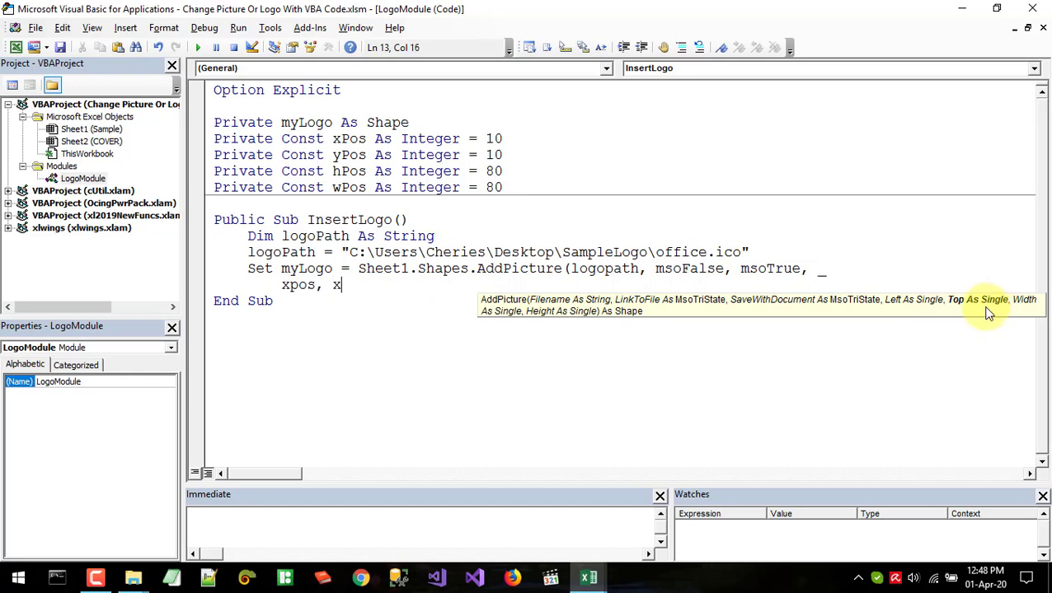
pyautogui.press('BackSpace')
pyautogui.write('ypos')
pyautogui.write(',')
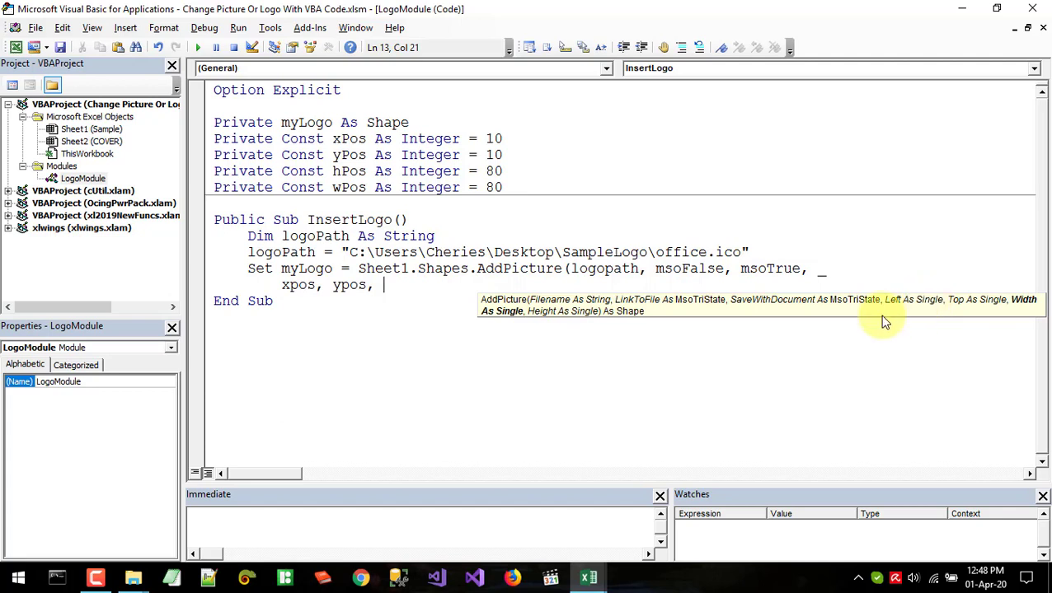
pyautogui.write('wpos')
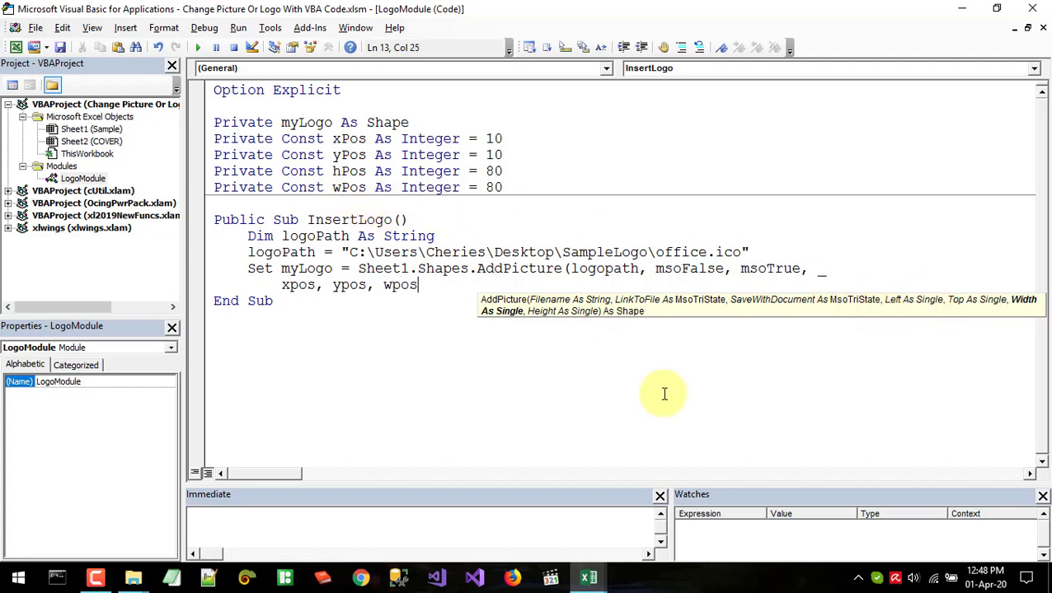
pyautogui.write(', ')
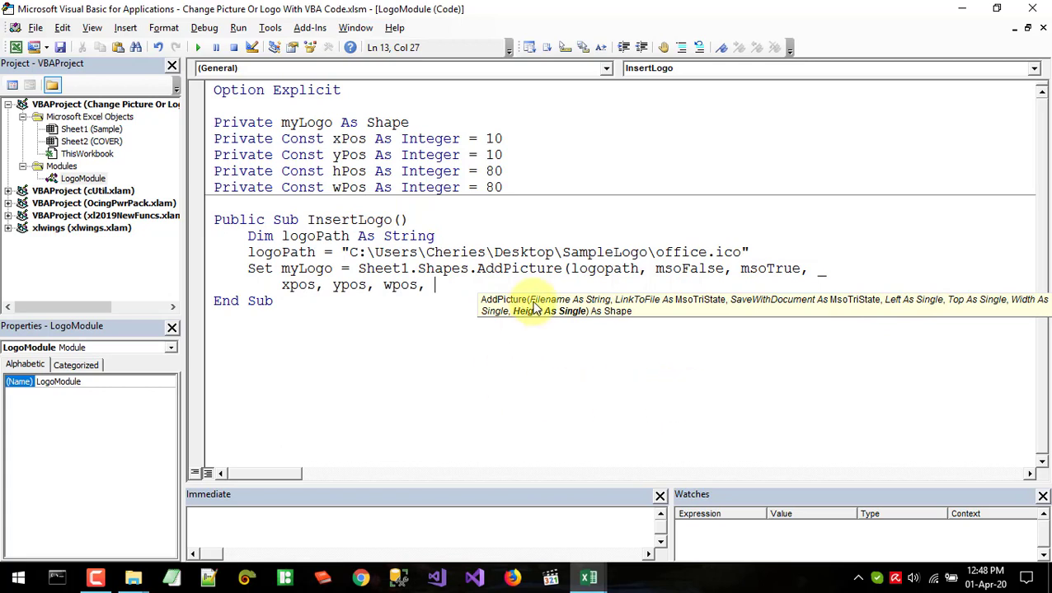
pyautogui.write('hpos')
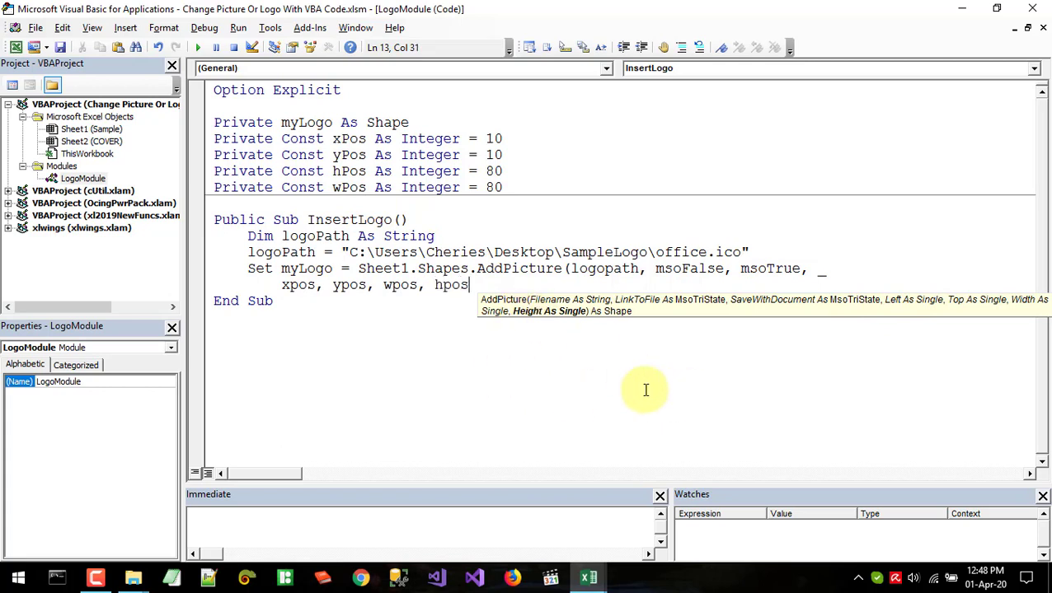
pyautogui.write(')')
pyautogui.press('Down')
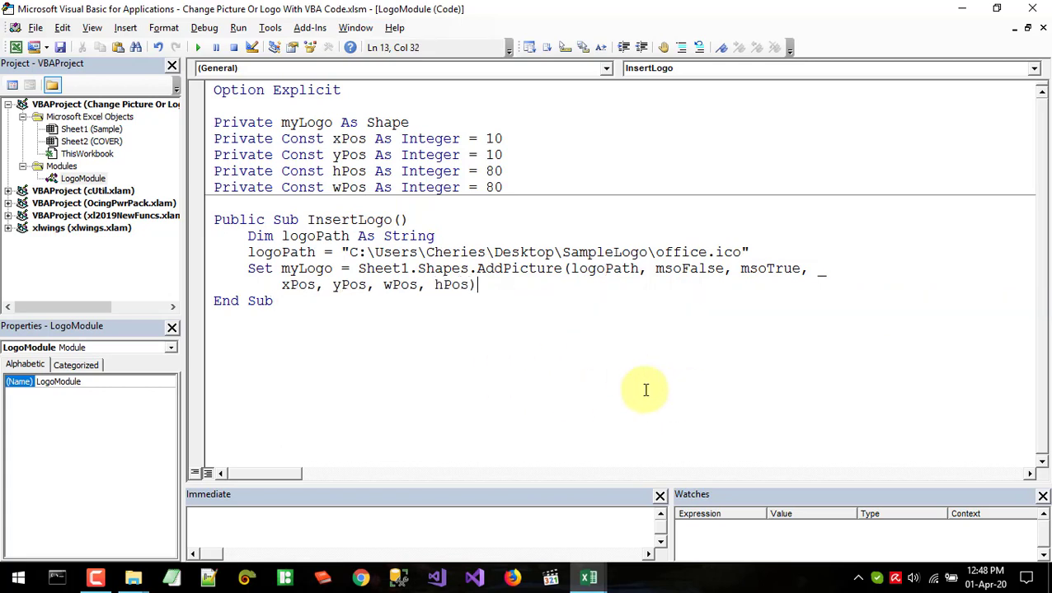
pyautogui.click(347, 336)
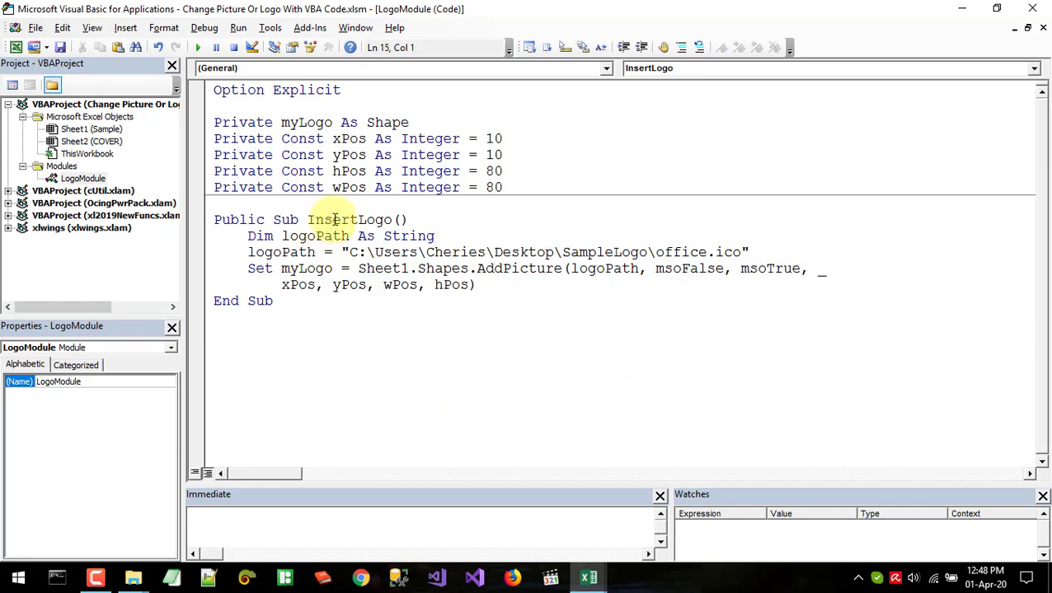
pyautogui.click(332, 285)
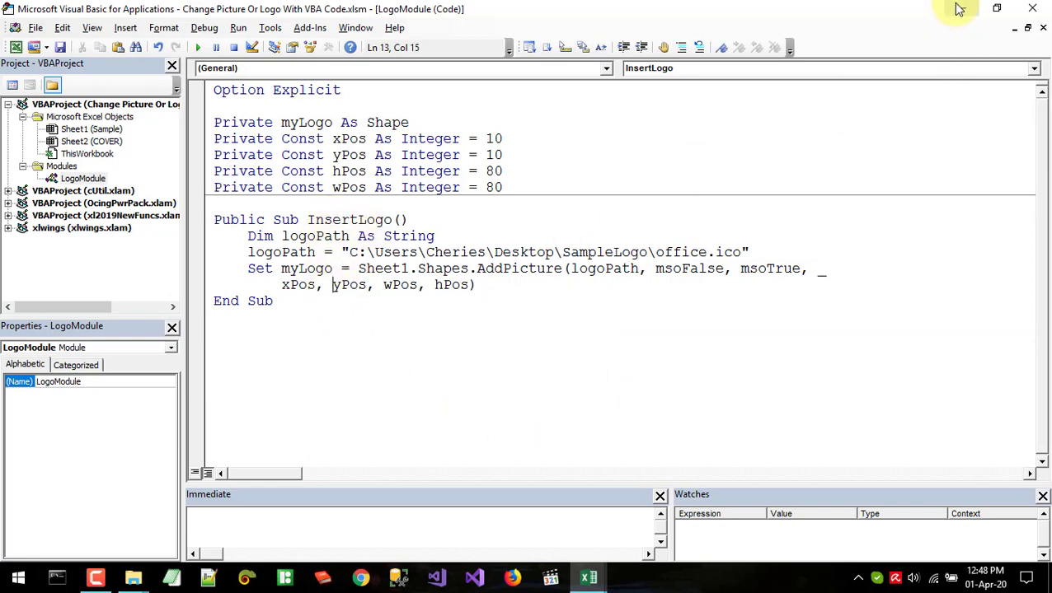
# Assign the InsertLogo macro to the ADD LOGO shape on the worksheet.
pyautogui.click(957, 8)
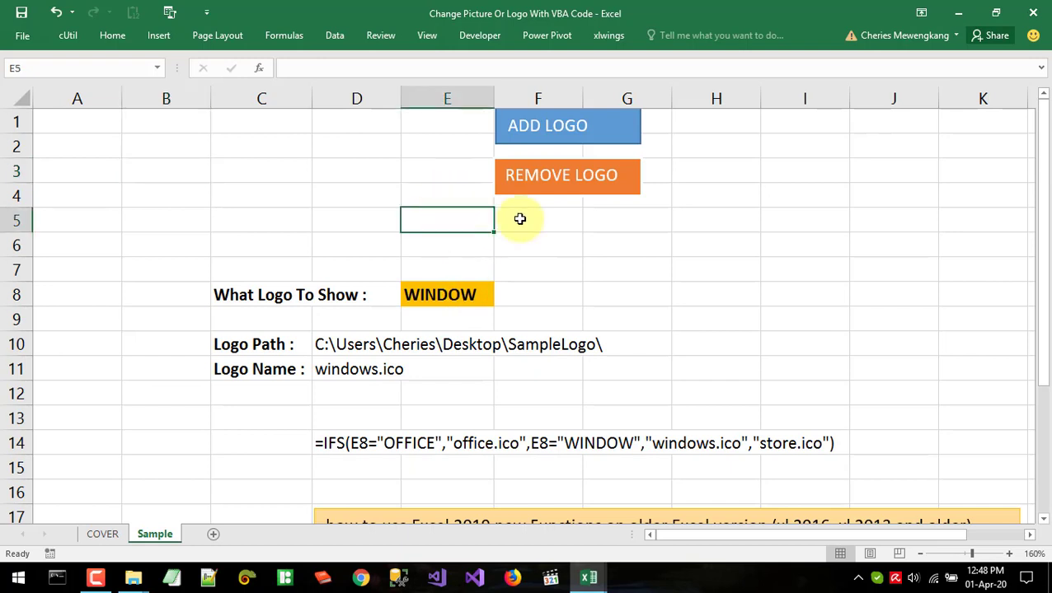
pyautogui.rightClick(541, 128)
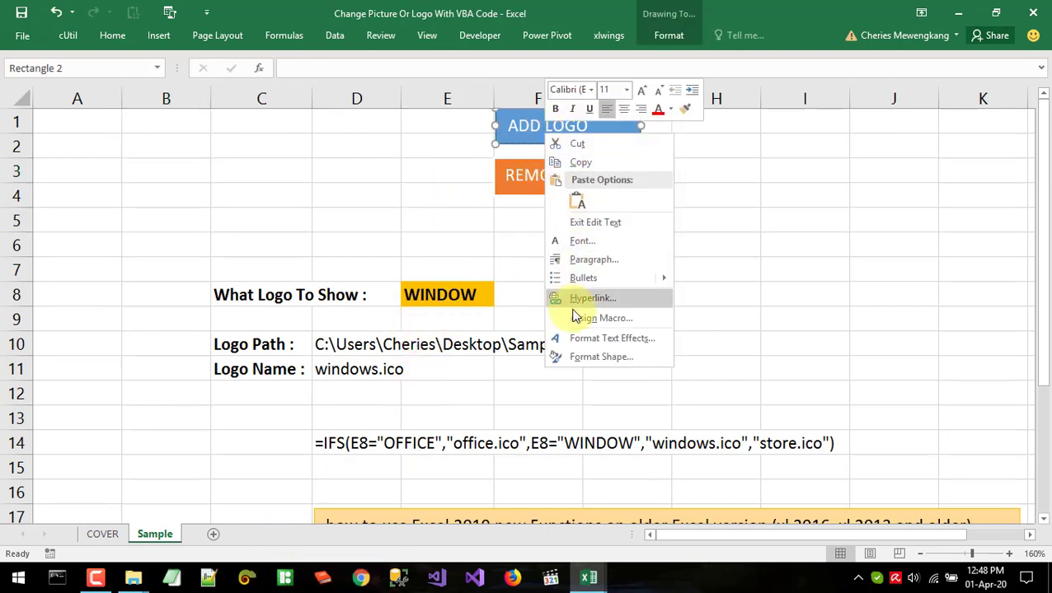
pyautogui.click(572, 318)
pyautogui.click(444, 233)
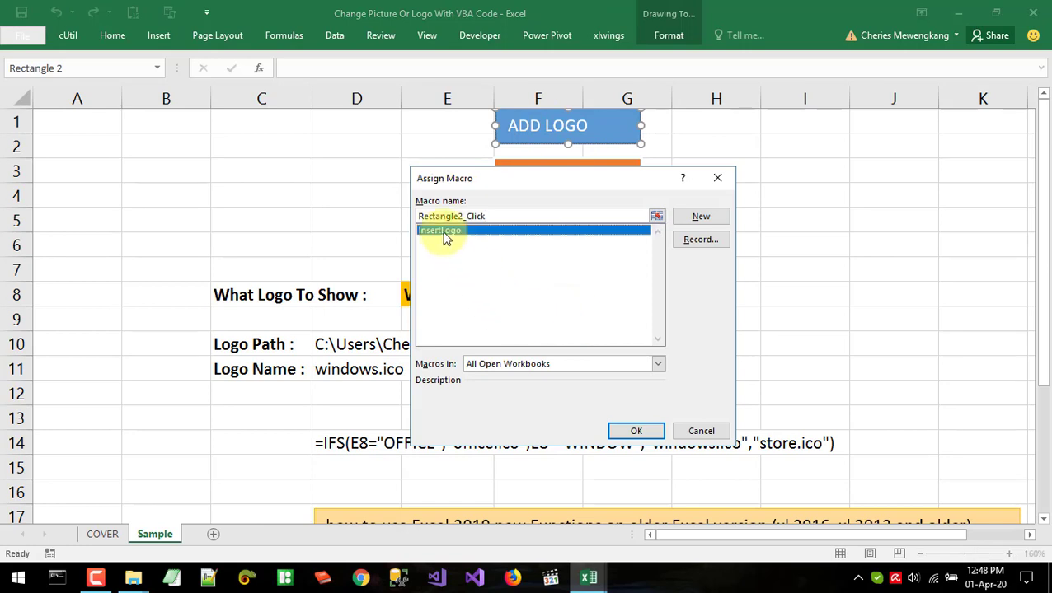
pyautogui.click(624, 429)
pyautogui.click(568, 307)
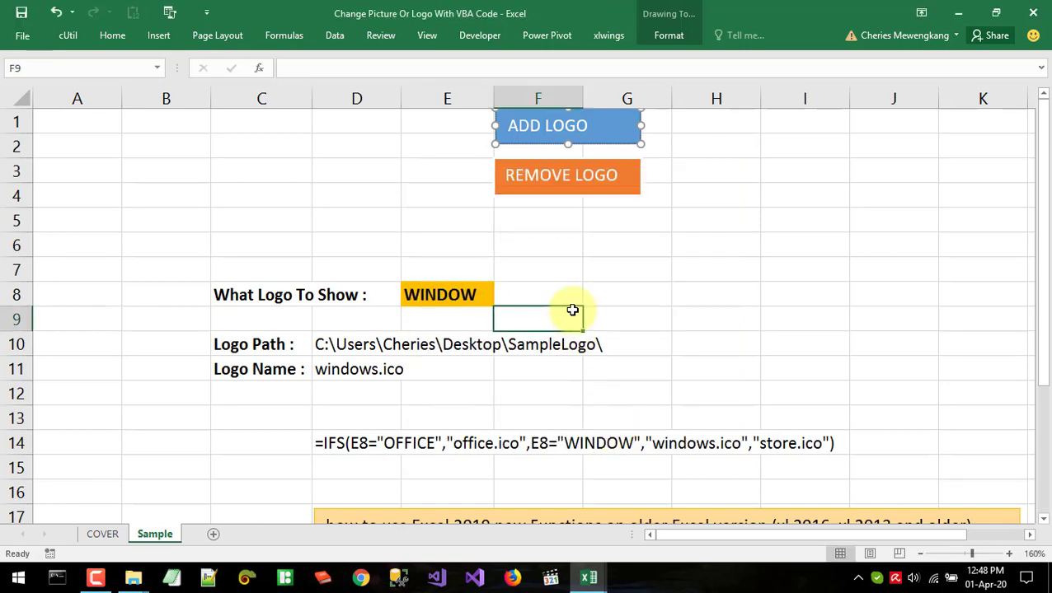
# Test ADD LOGO by inserting the Office logo, deleting it, and inserting it again.
pyautogui.click(555, 137)
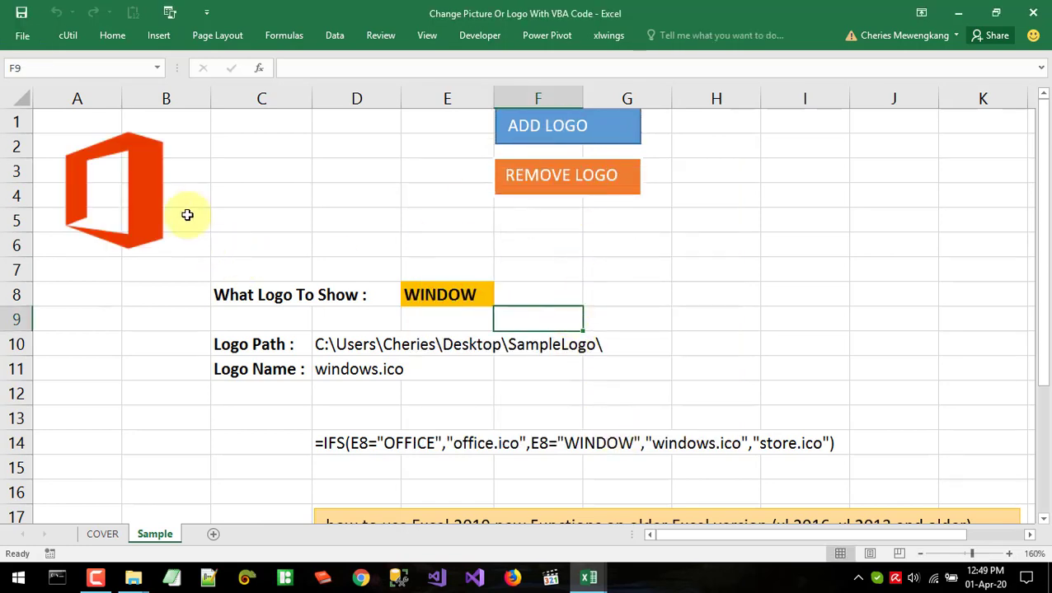
pyautogui.click(132, 180)
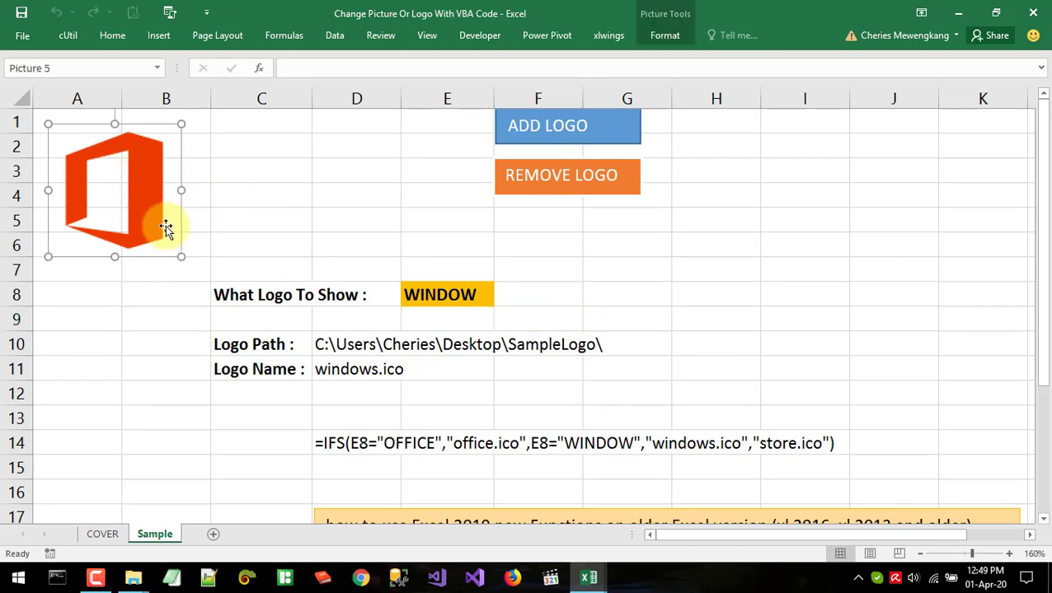
pyautogui.press('Delete')
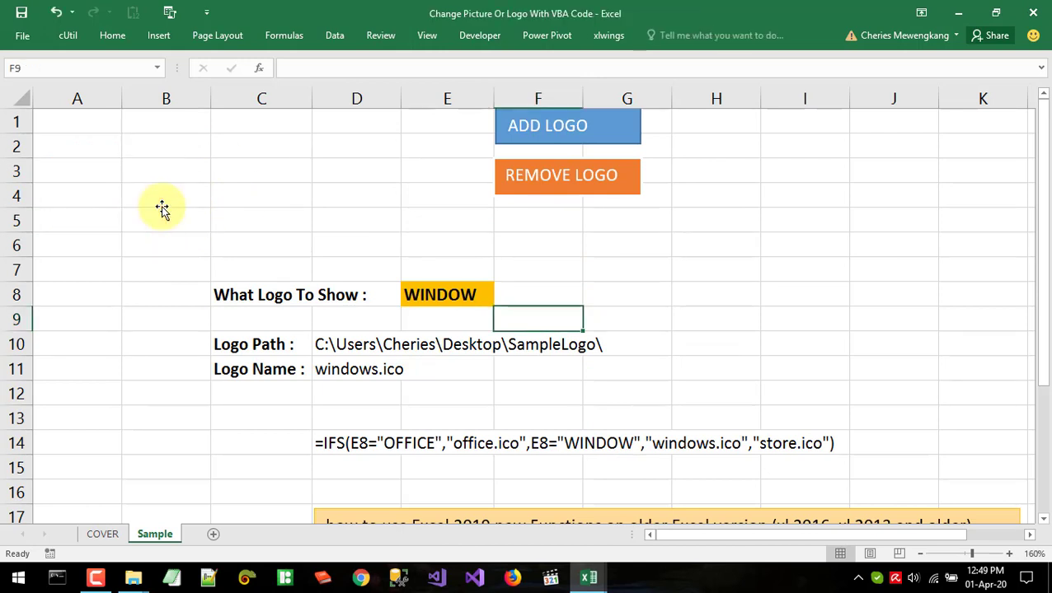
pyautogui.click(535, 136)
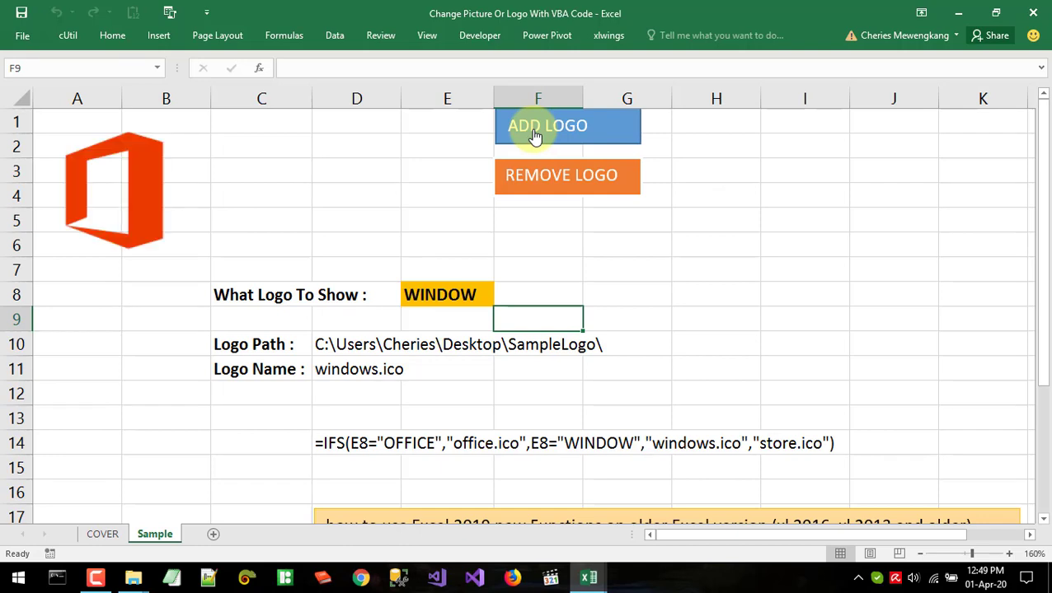
pyautogui.click(140, 171)
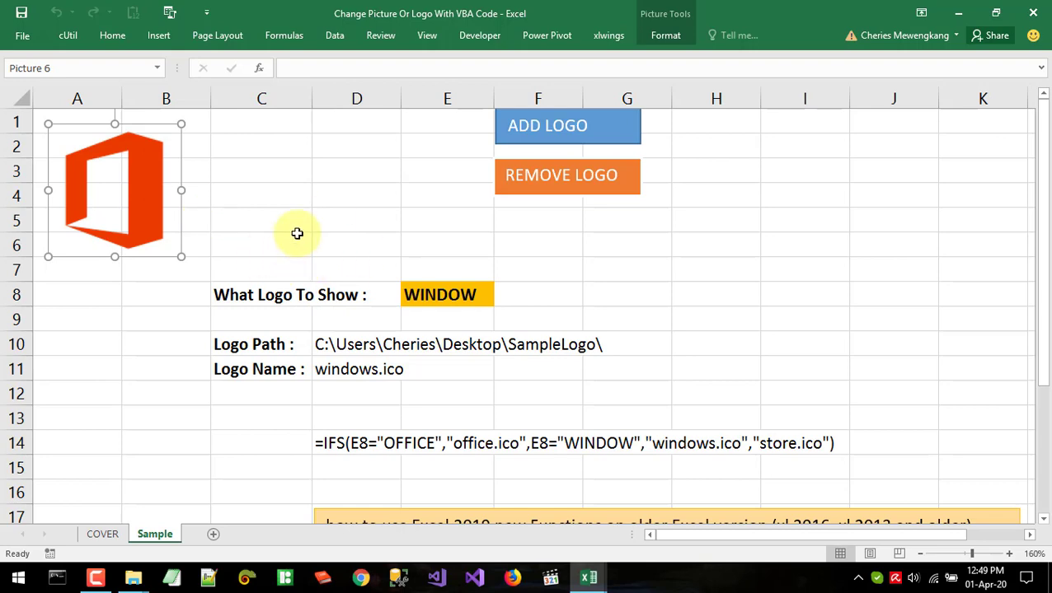
# Bring the VBA editor up briefly, then minimize it back to the worksheet.
pyautogui.moveTo(587, 574)
pyautogui.click(629, 521)
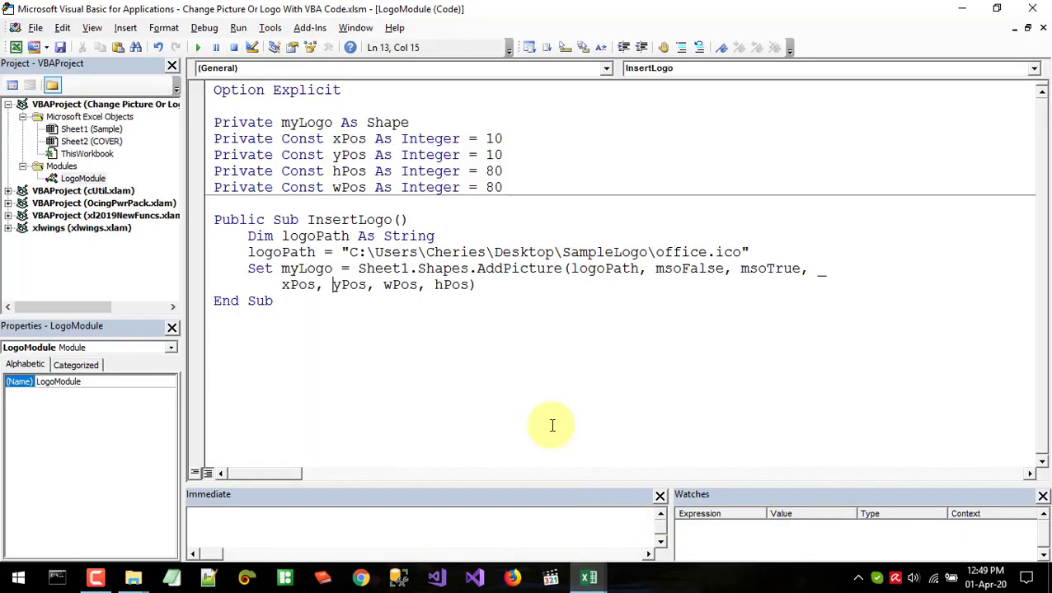
pyautogui.click(492, 363)
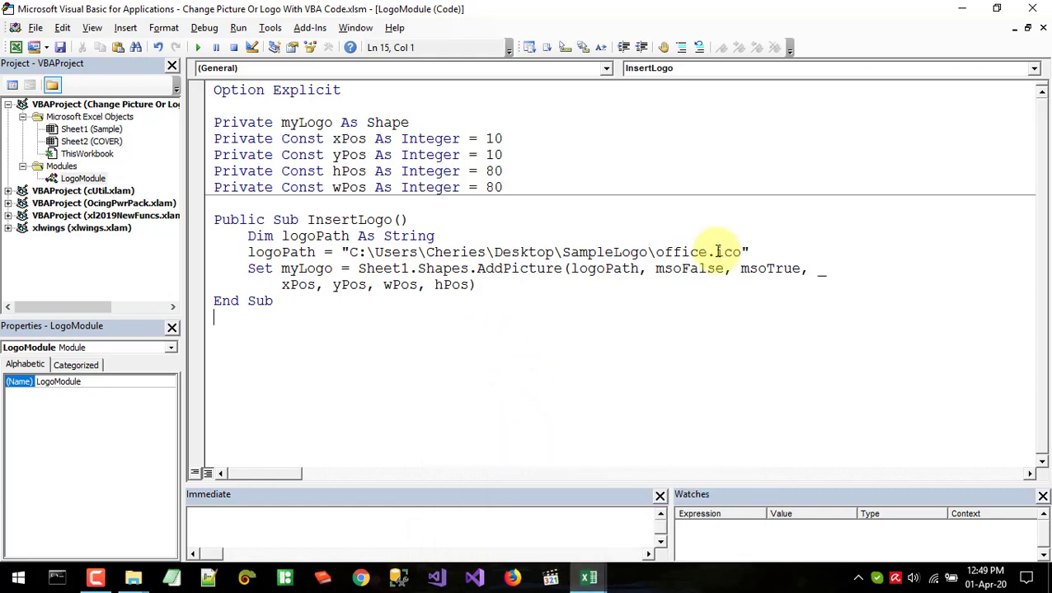
pyautogui.click(961, 9)
# Check E8's logo choices without changing WINDOW, select the Office logo, then return to the VBA editor.
pyautogui.click(483, 302)
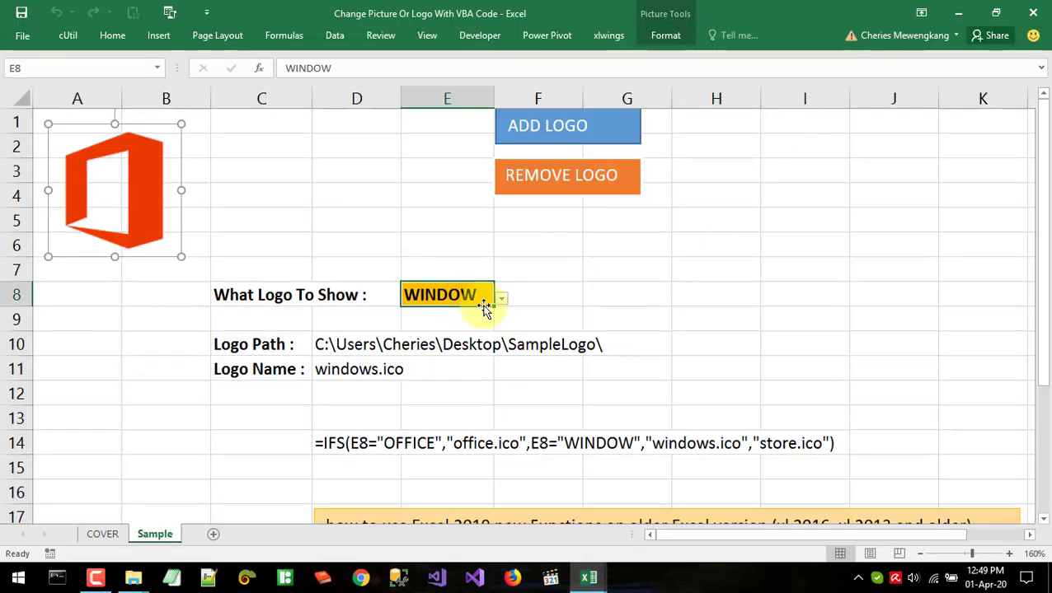
pyautogui.click(501, 299)
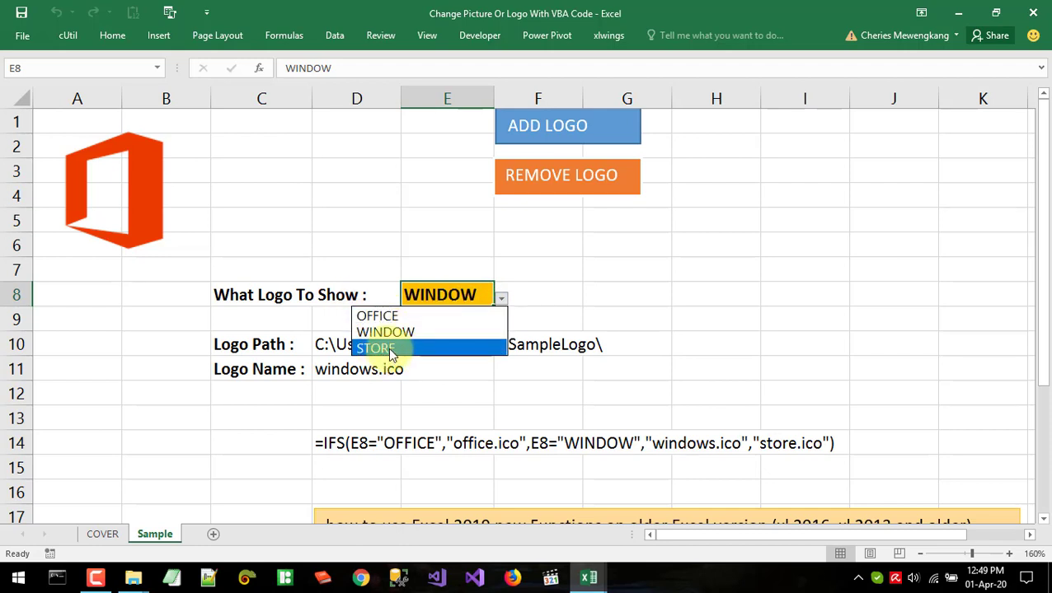
pyautogui.press('Escape')
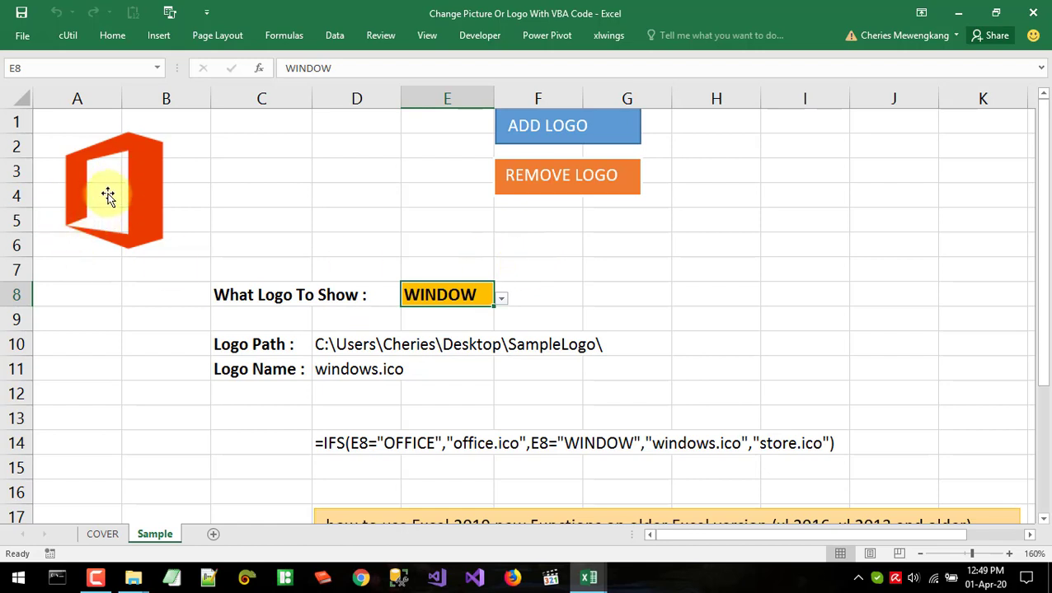
pyautogui.click(117, 170)
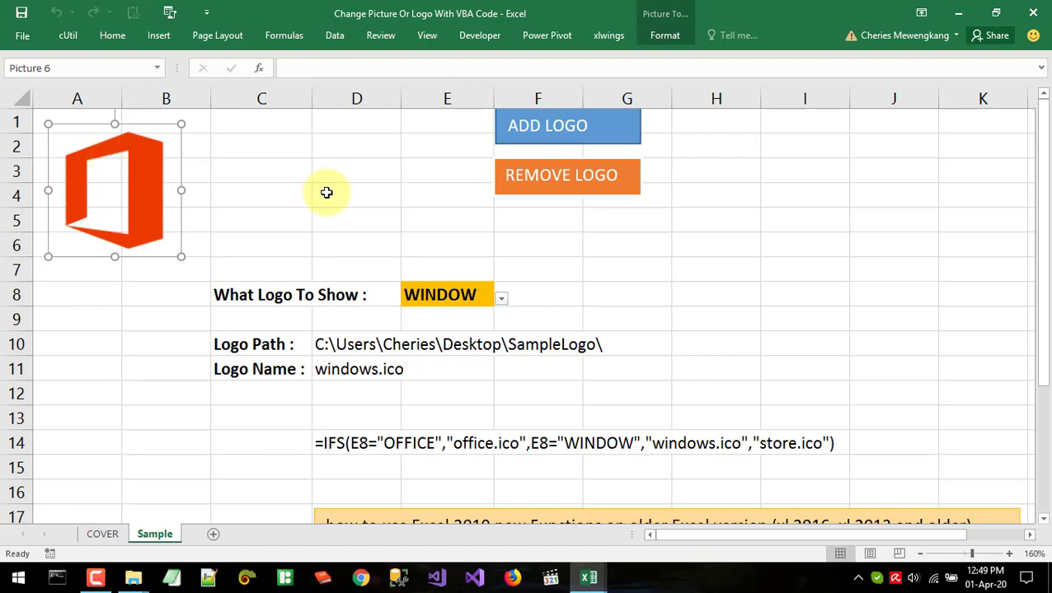
pyautogui.click(419, 173)
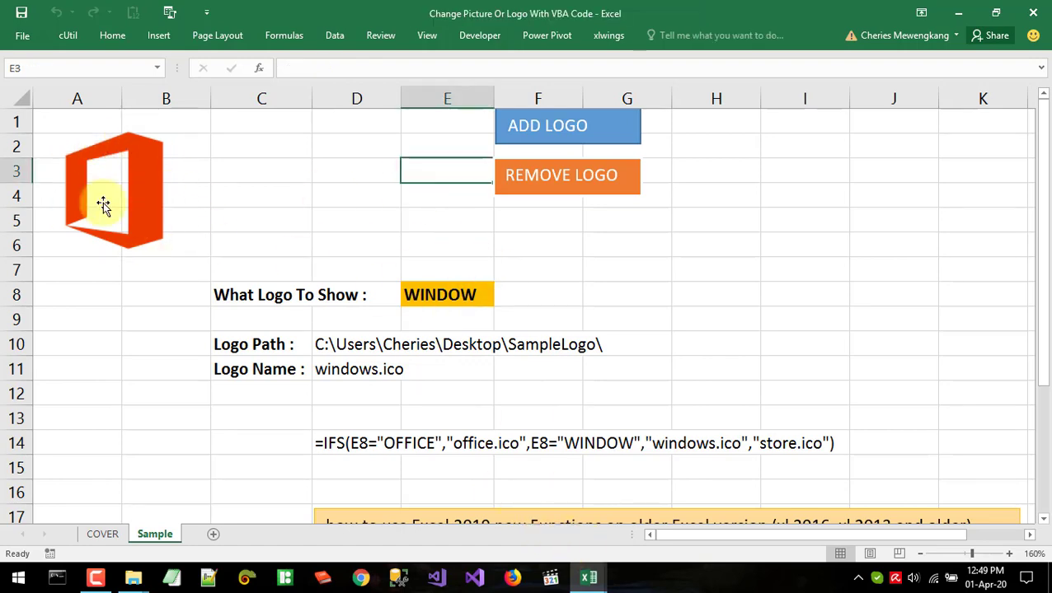
pyautogui.moveTo(588, 577)
pyautogui.click(614, 527)
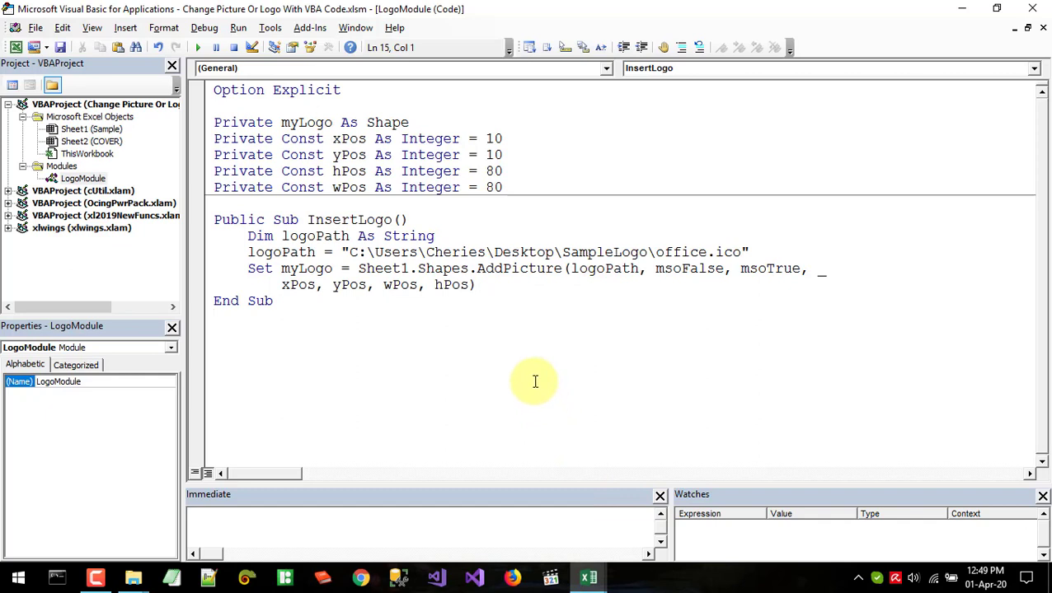
# Declare Public Sub RemoveLogo() with Dim pics As Shape below InsertLogo.
pyautogui.write('public ')
pyautogui.write('sub Remo')
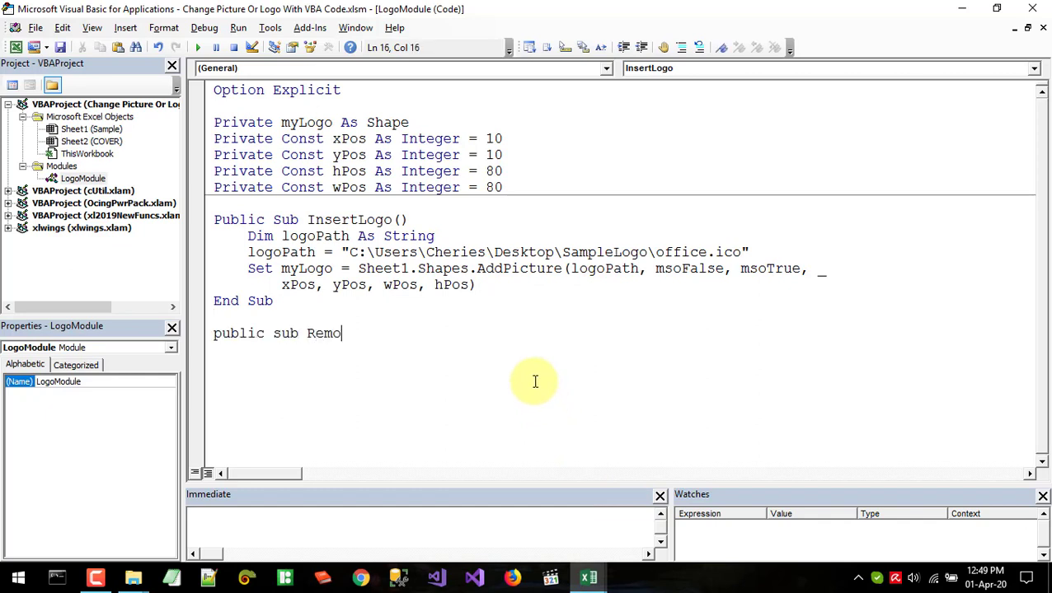
pyautogui.write('veLogo(')
pyautogui.write(')')
pyautogui.press('Return')
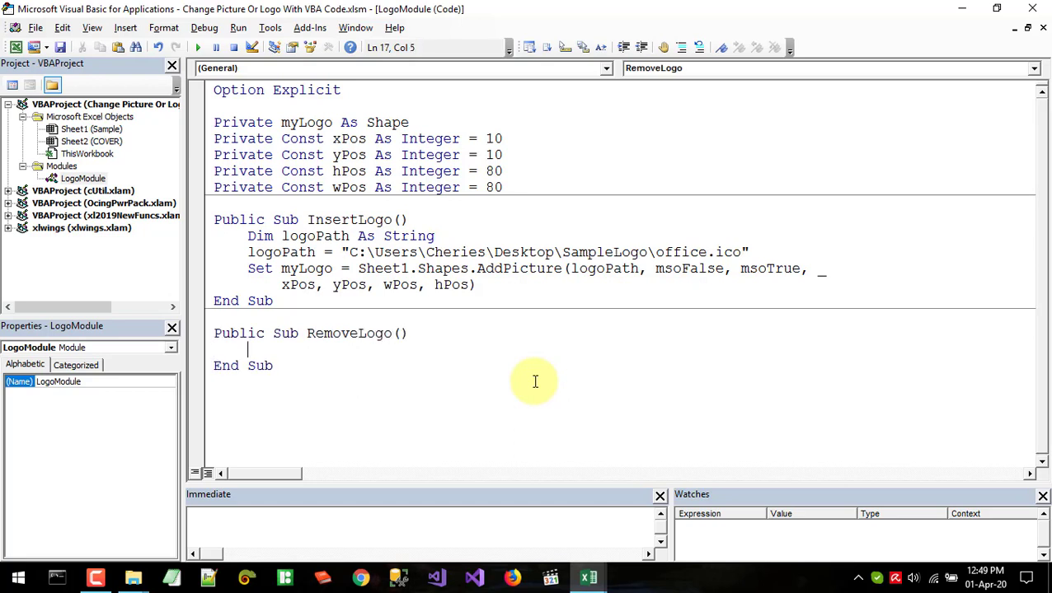
pyautogui.write('dim ')
pyautogui.write('pc')
pyautogui.press('BackSpace')
pyautogui.write('ics')
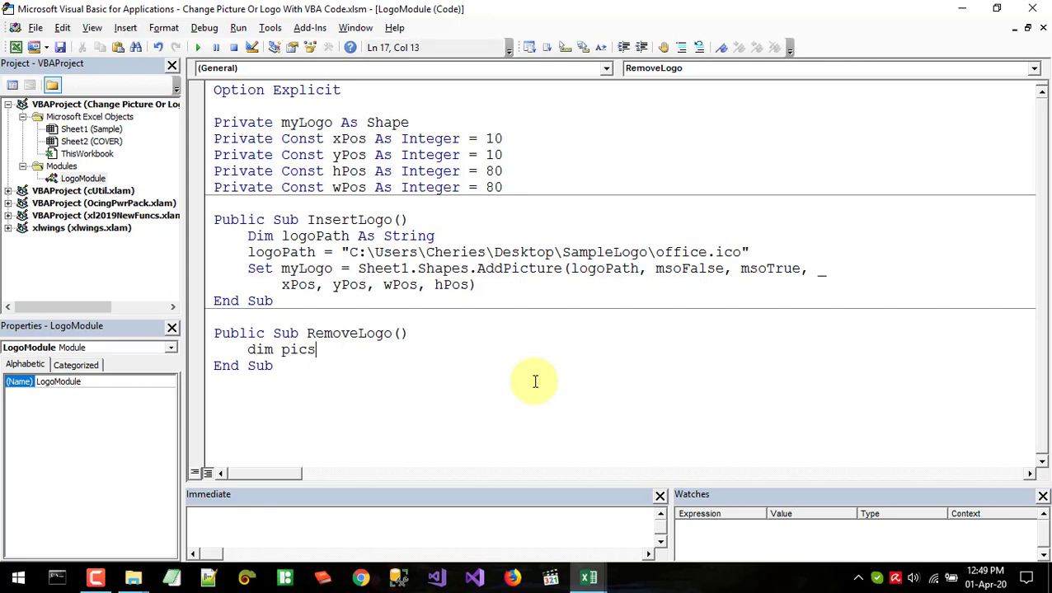
pyautogui.write(' as shp')
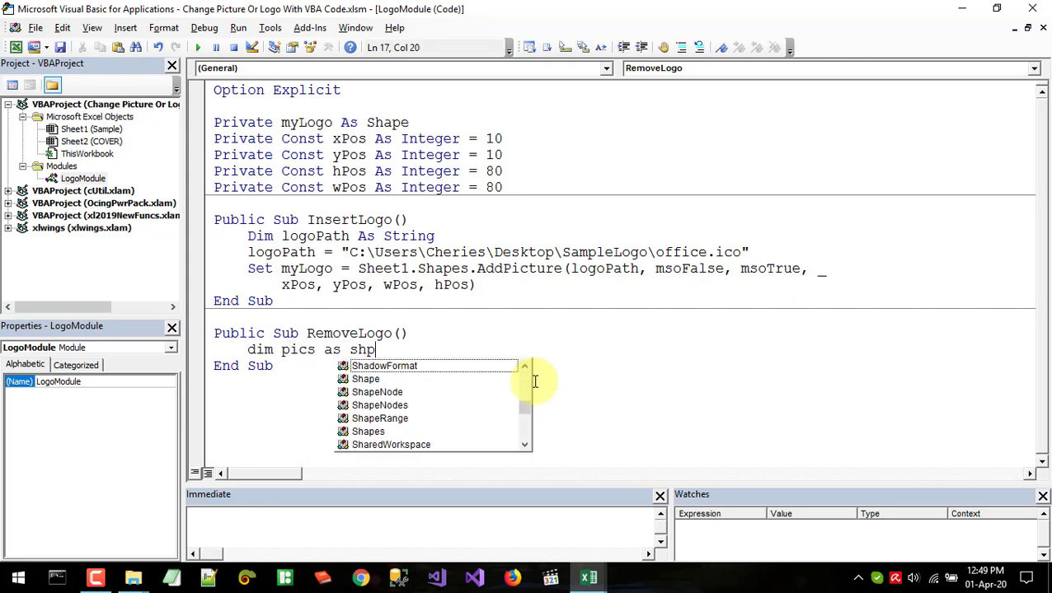
pyautogui.press('BackSpace')
pyautogui.write('a')
pyautogui.write('p')
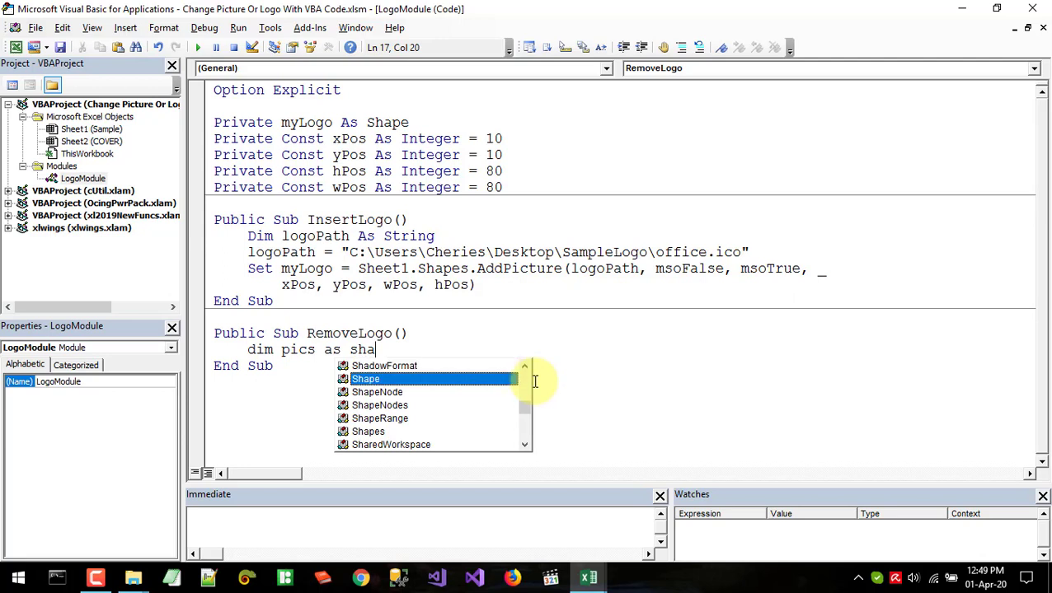
pyautogui.press('Tab')
pyautogui.press('Return')
pyautogui.press('Return')
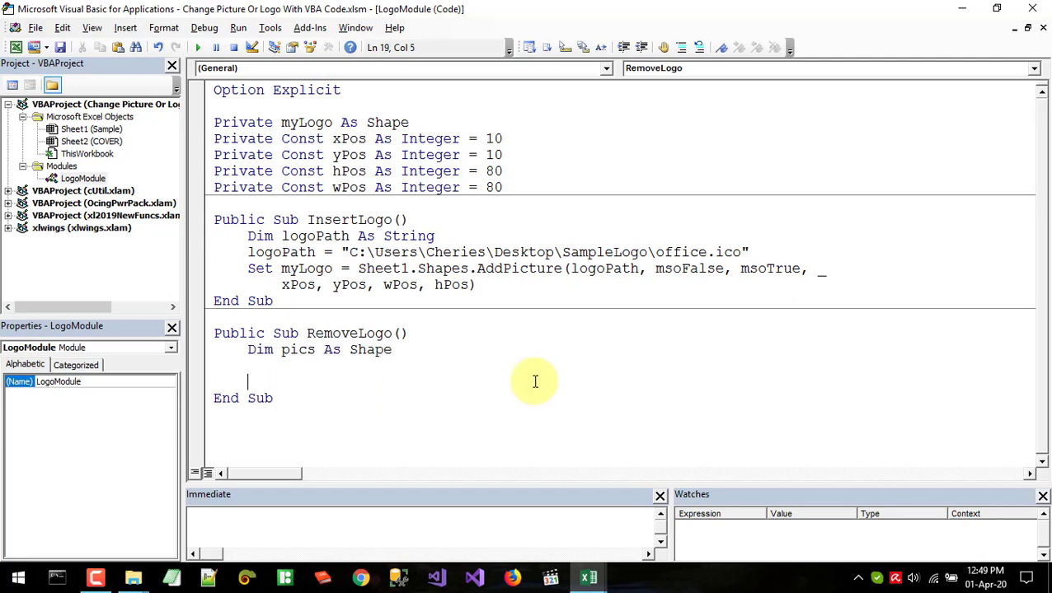
# Add a For Each pics In Sheet1.Shapes … Next pics loop with an indented empty body.
pyautogui.write('for ')
pyautogui.write('each')
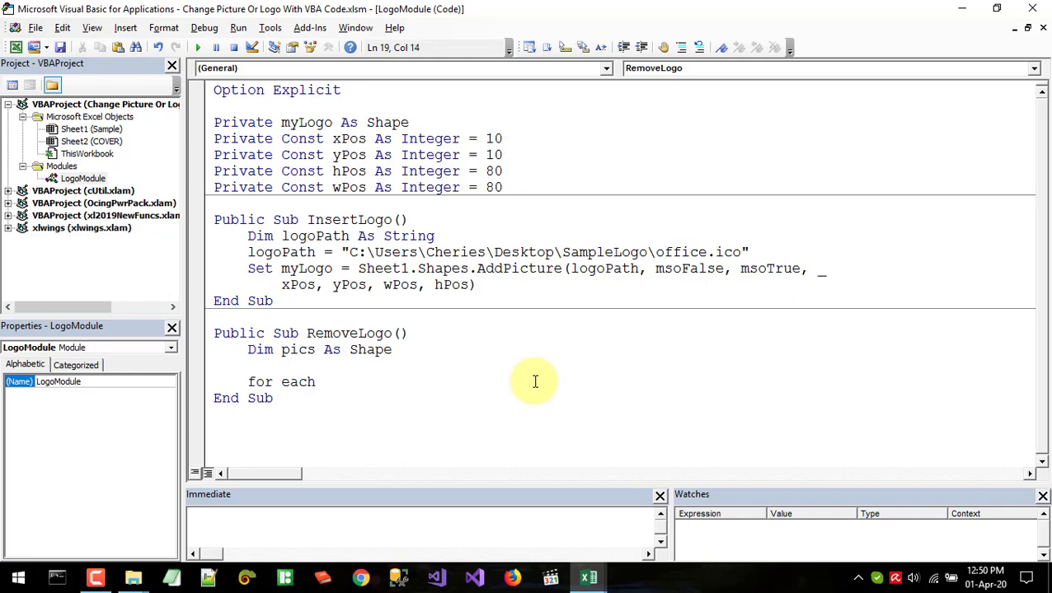
pyautogui.moveTo(587, 574)
pyautogui.click(482, 434)
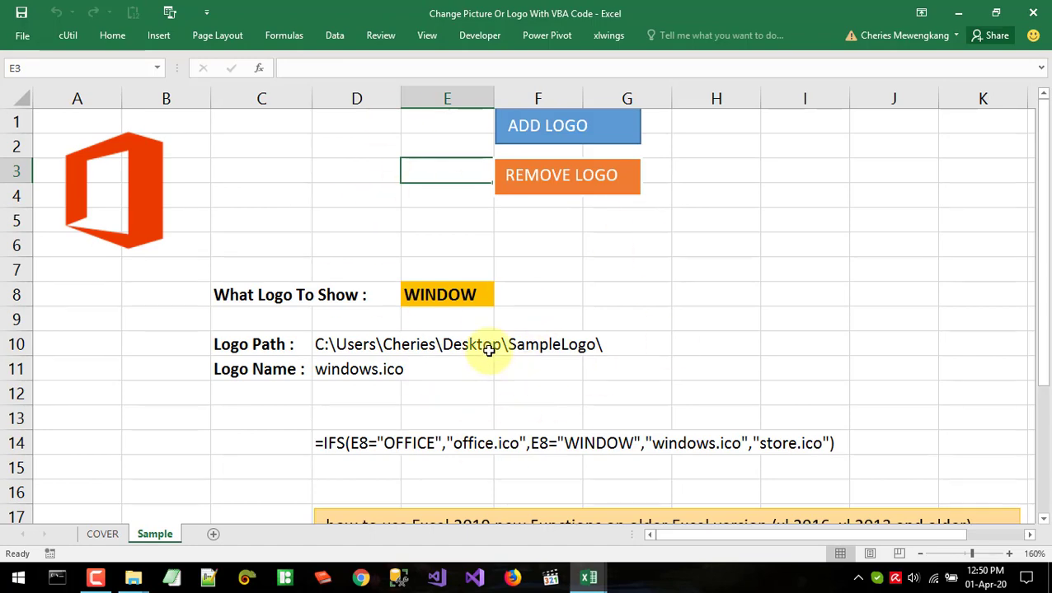
pyautogui.moveTo(590, 574)
pyautogui.click(662, 543)
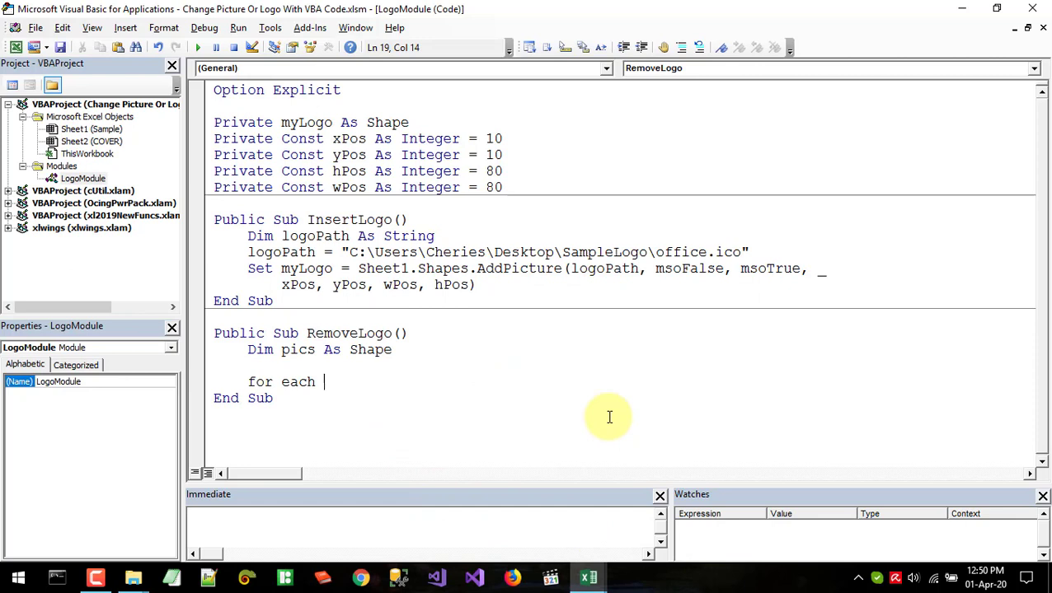
pyautogui.write('p')
pyautogui.write('icsas')
pyautogui.press('BackSpace')
pyautogui.press('BackSpace')
pyautogui.write('in sheet')
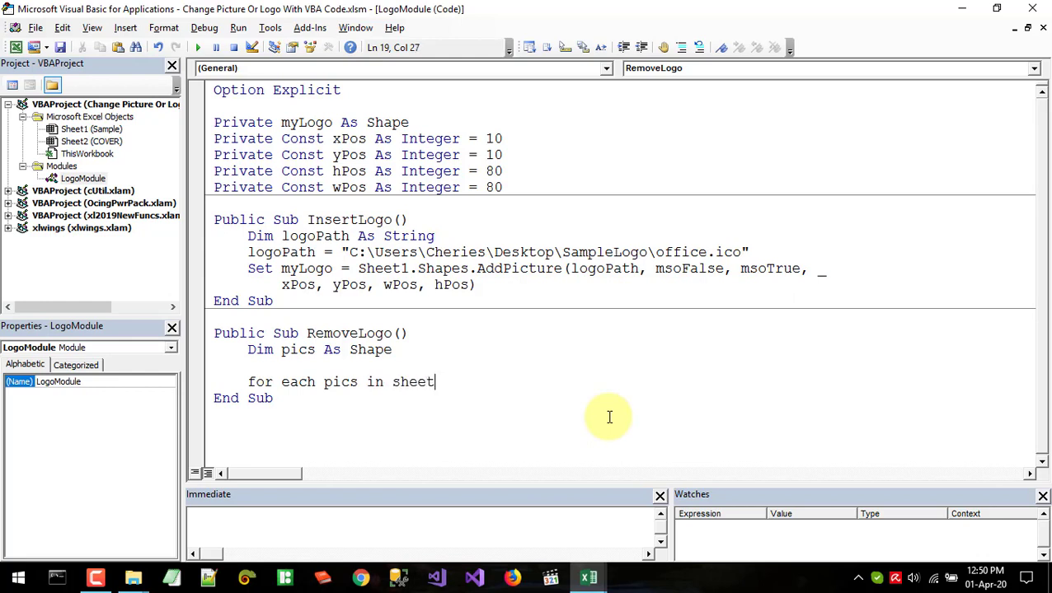
pyautogui.write('1.shp')
pyautogui.press('Tab')
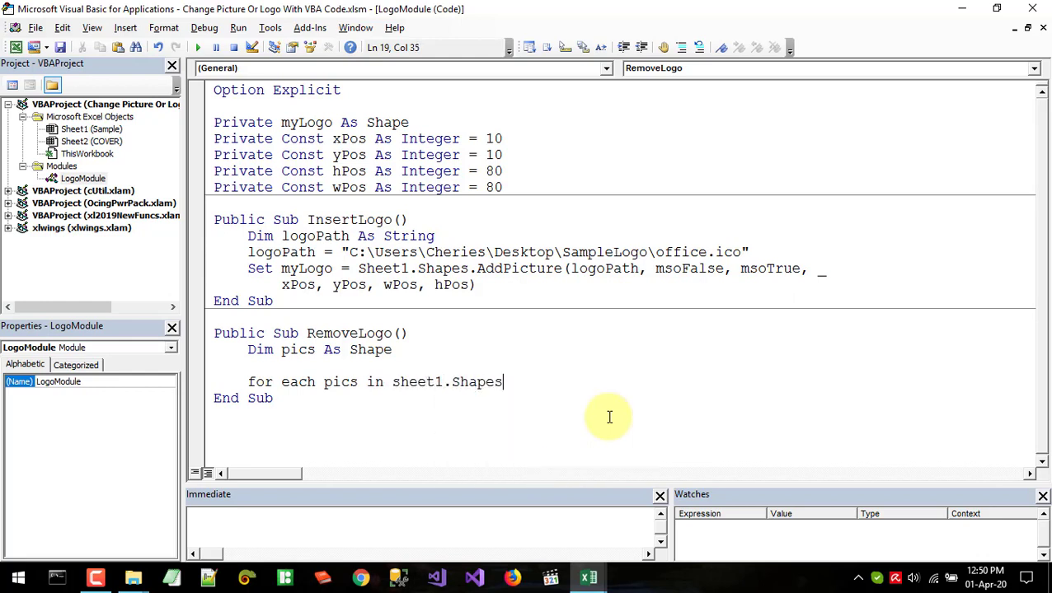
pyautogui.press('Return')
pyautogui.press('Return')
pyautogui.write('next pics')
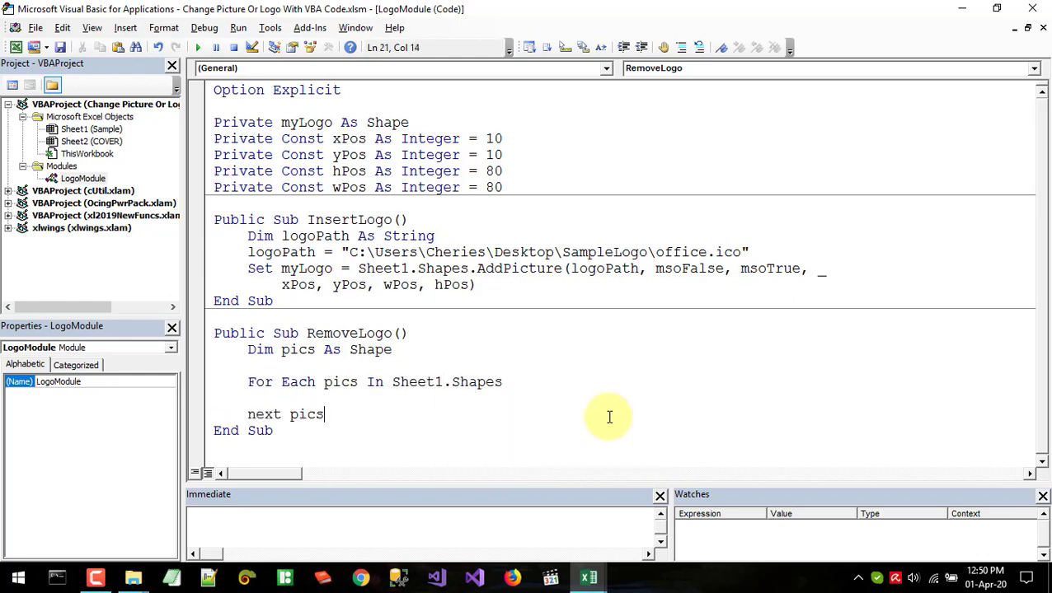
pyautogui.press('Up')
pyautogui.press('Tab')
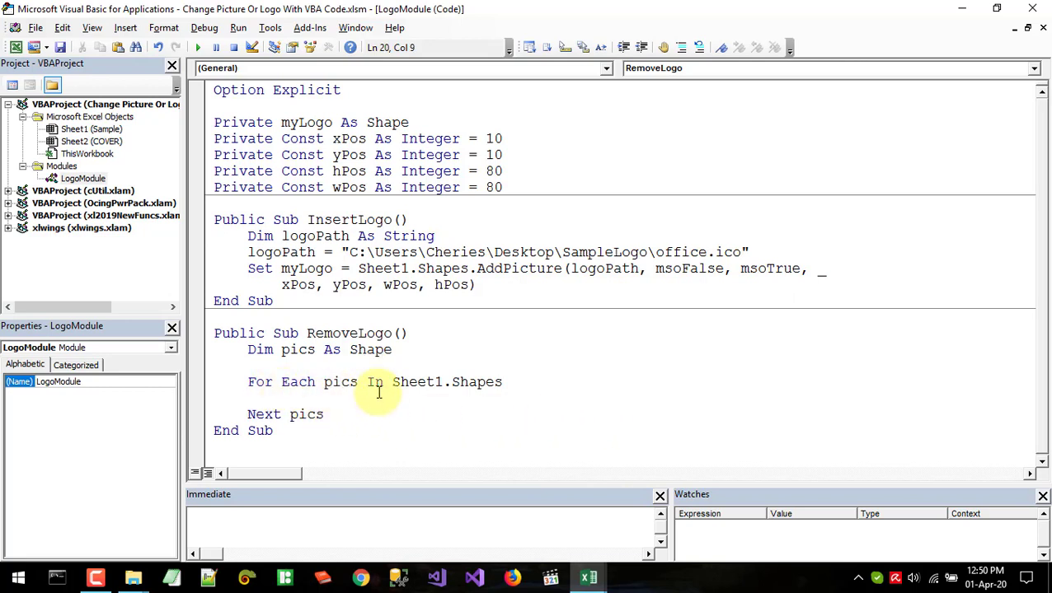
# Highlight Shapes and Sheet1 in the loop header to point them out.
pyautogui.moveTo(454, 383); pyautogui.dragTo(493, 382)
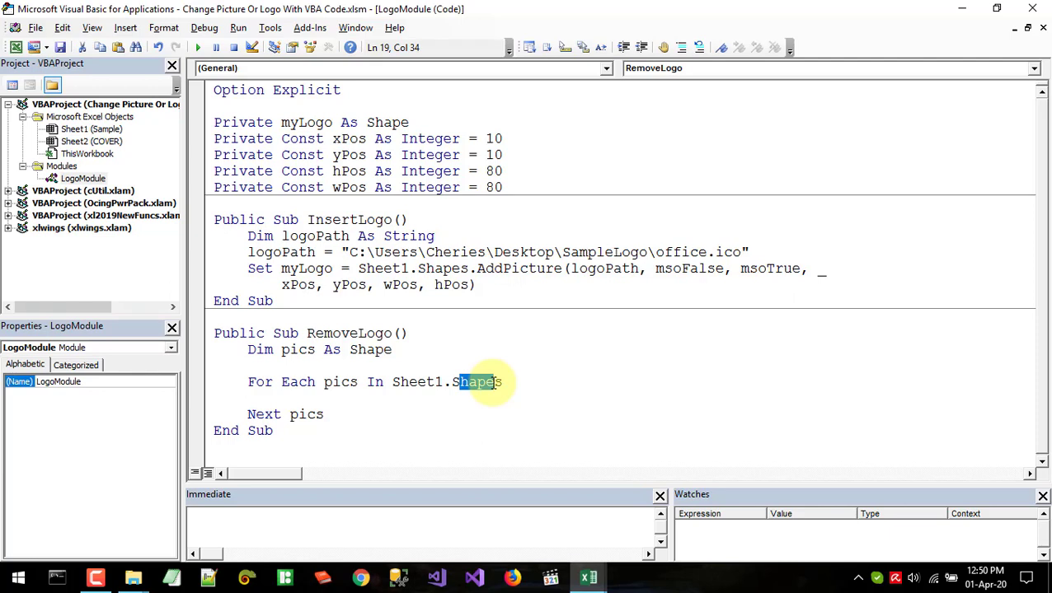
pyautogui.click(403, 397)
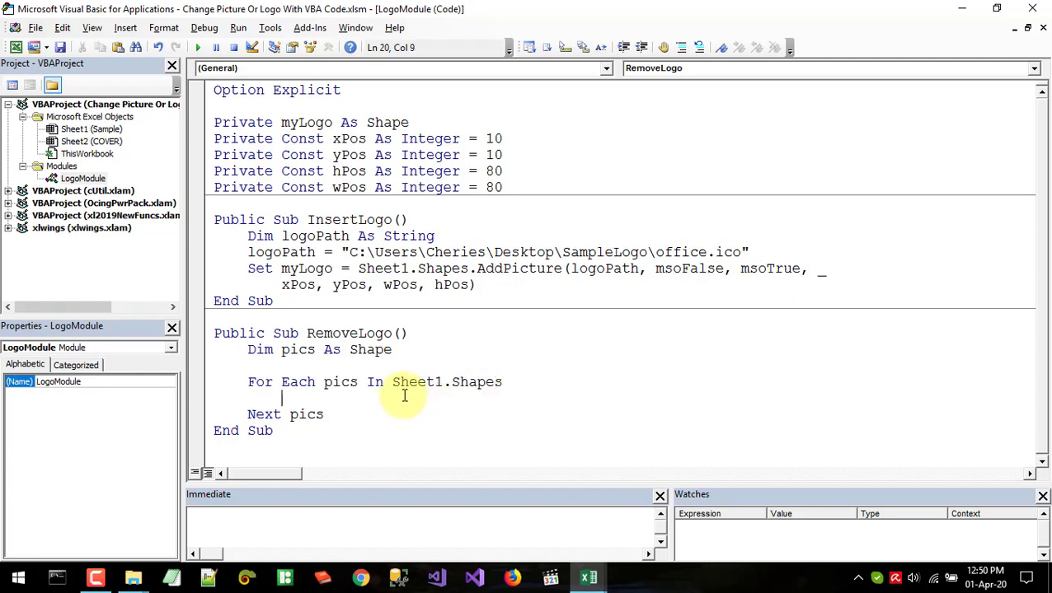
pyautogui.moveTo(400, 383); pyautogui.dragTo(417, 383)
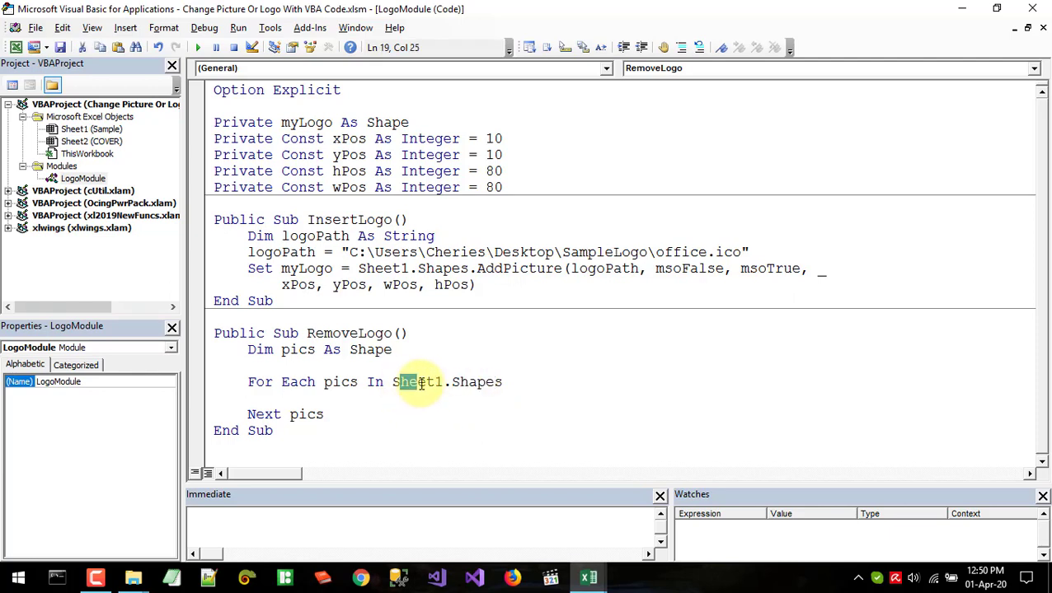
pyautogui.click(329, 400)
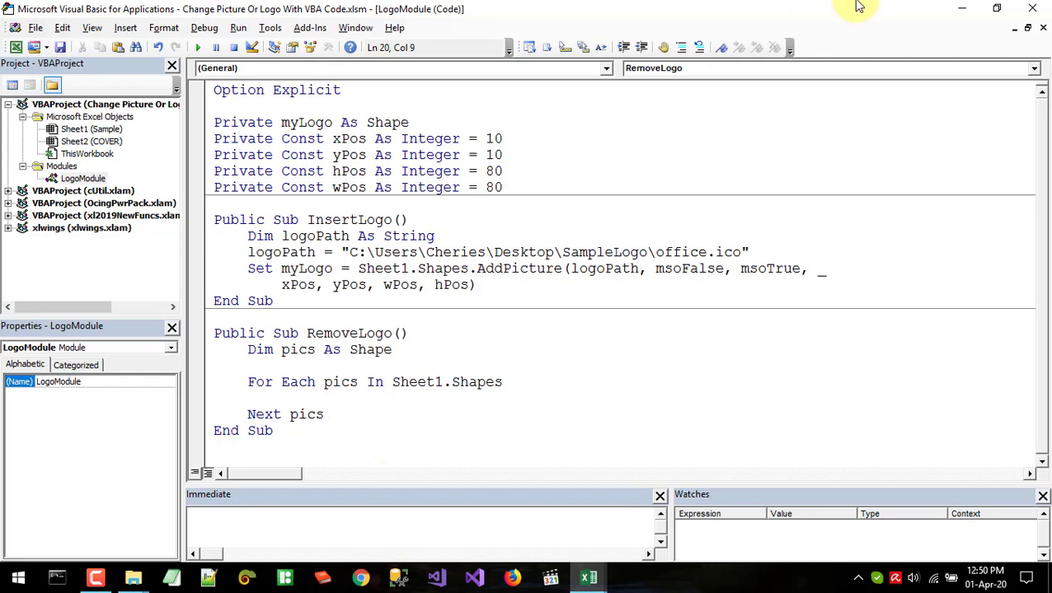
pyautogui.click(961, 8)
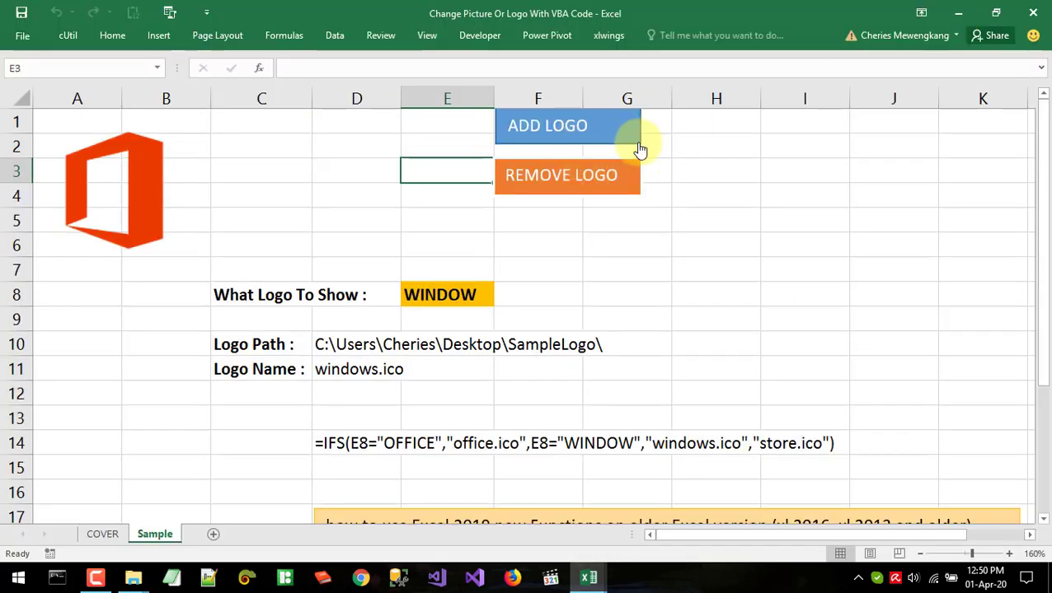
pyautogui.click(155, 37)
pyautogui.click(239, 63)
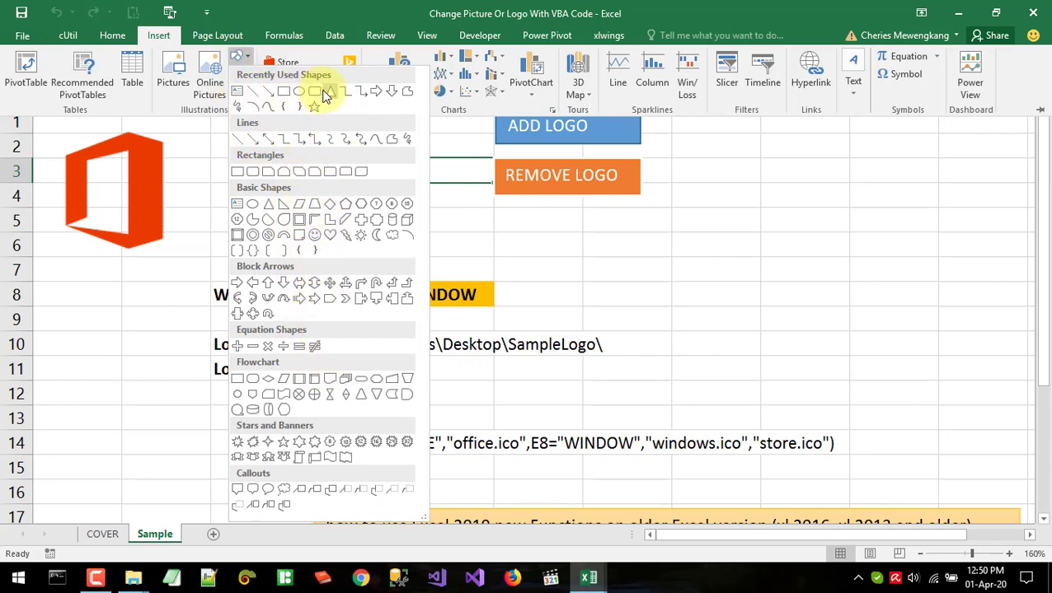
pyautogui.click(552, 265)
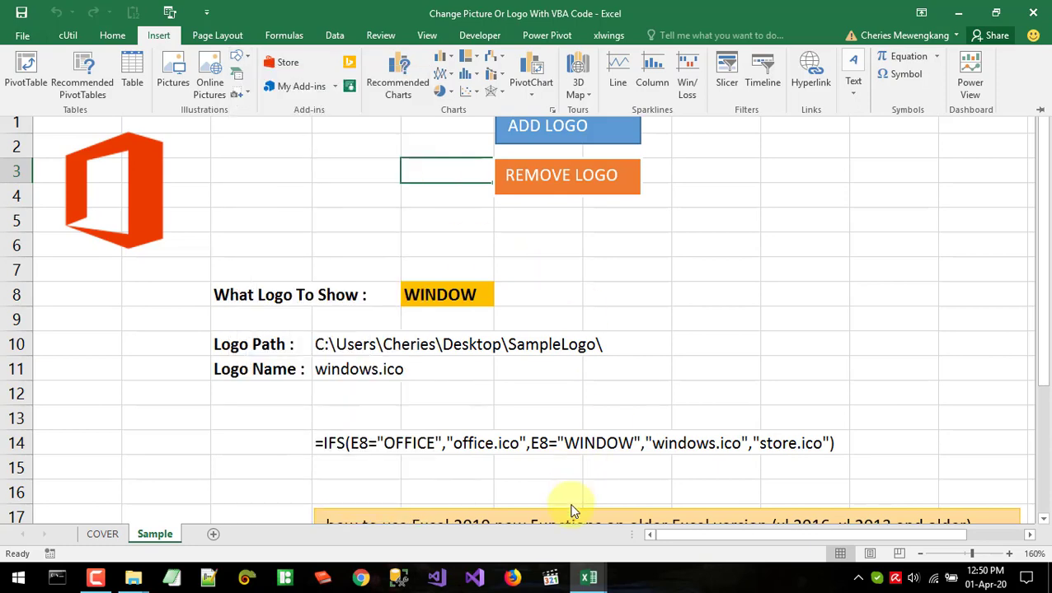
pyautogui.click(590, 581)
pyautogui.click(618, 527)
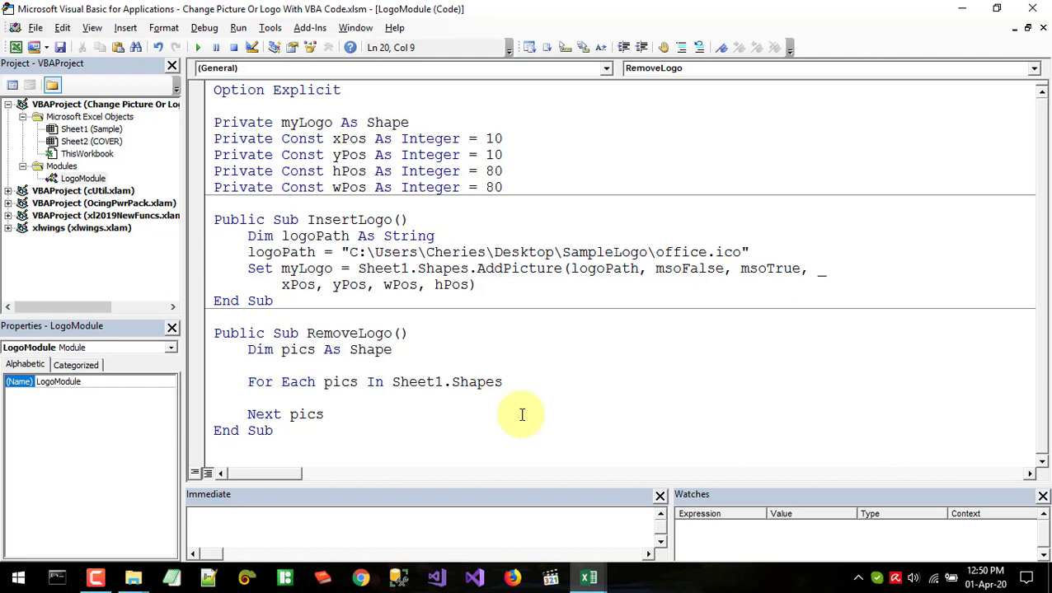
# Write the If condition: pics.Type = msoPicture And pics.Left = xPos And pics.Top = yPos.
pyautogui.write('if p')
pyautogui.write('ics.typ')
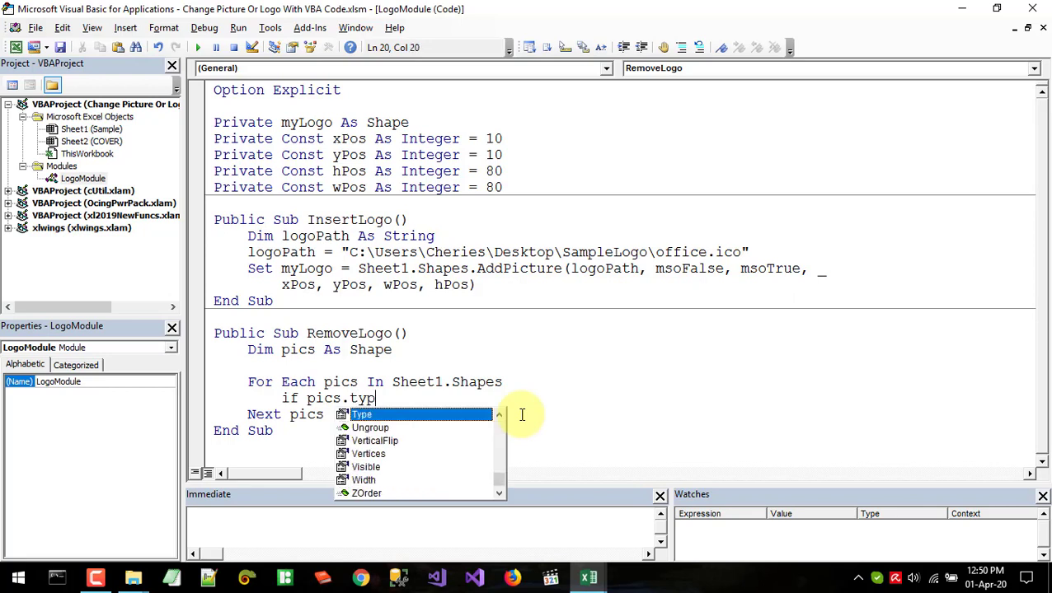
pyautogui.press('Tab')
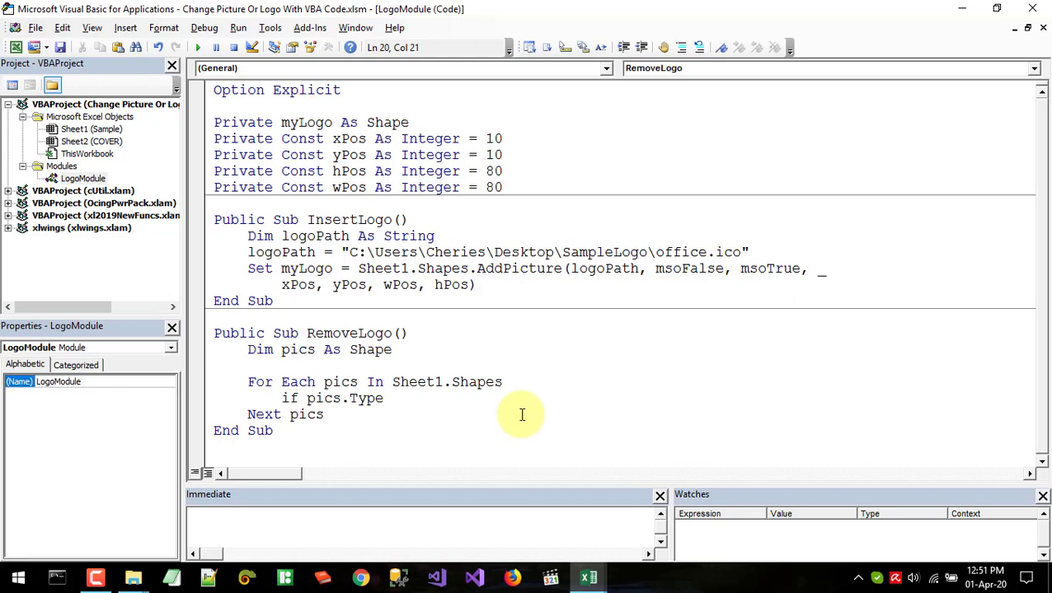
pyautogui.click(329, 386)
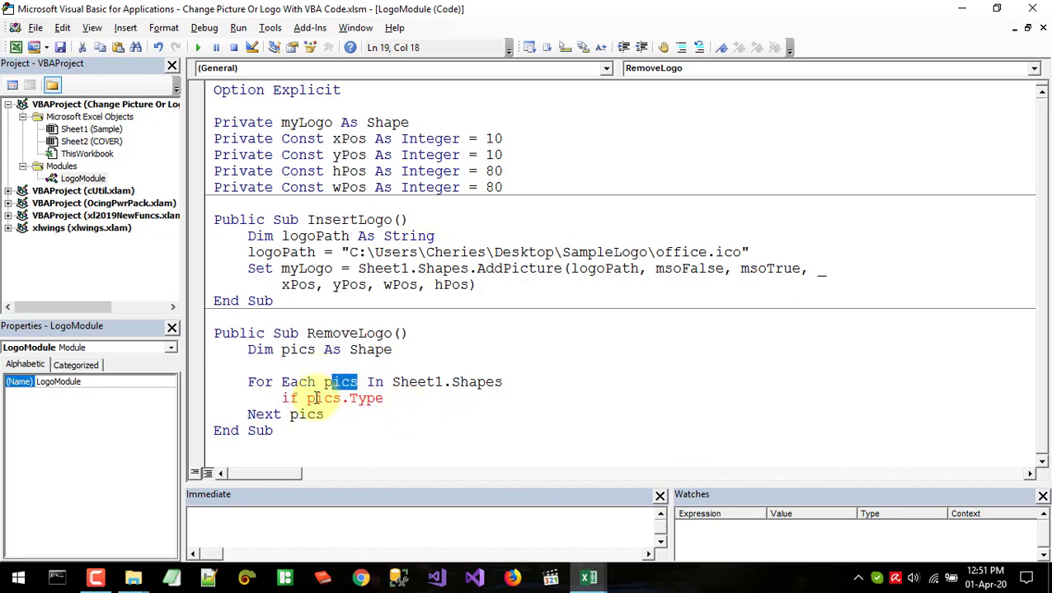
pyautogui.click(350, 398)
pyautogui.click(404, 399)
pyautogui.write('= ')
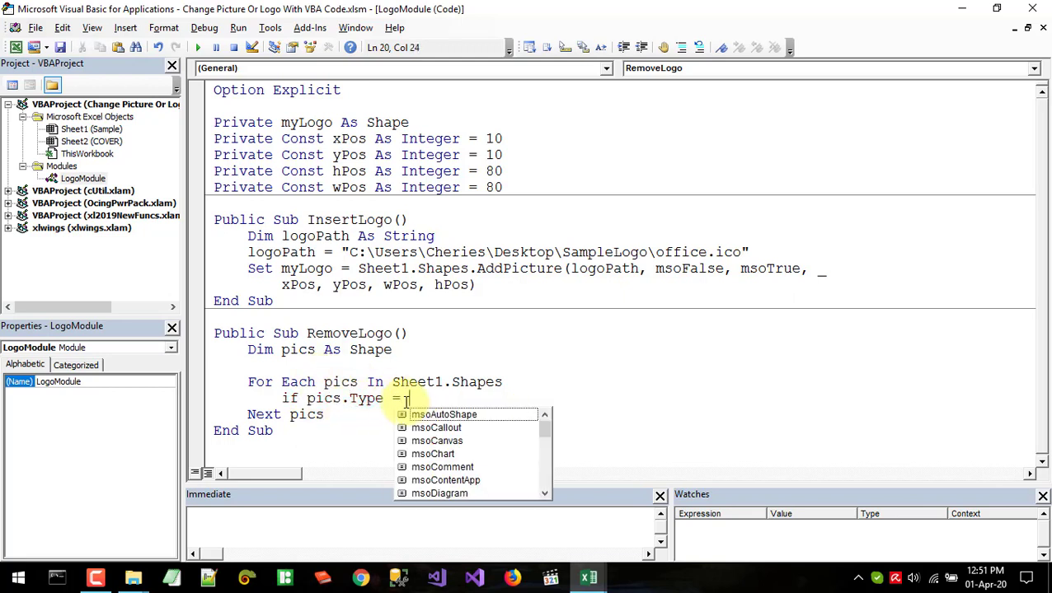
pyautogui.write('msopic')
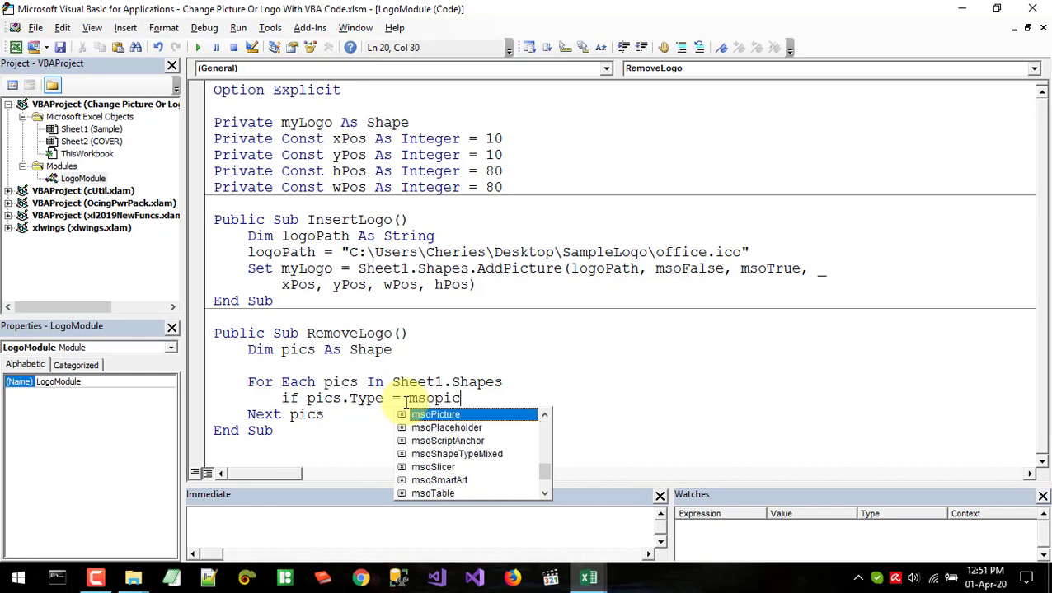
pyautogui.press('Tab')
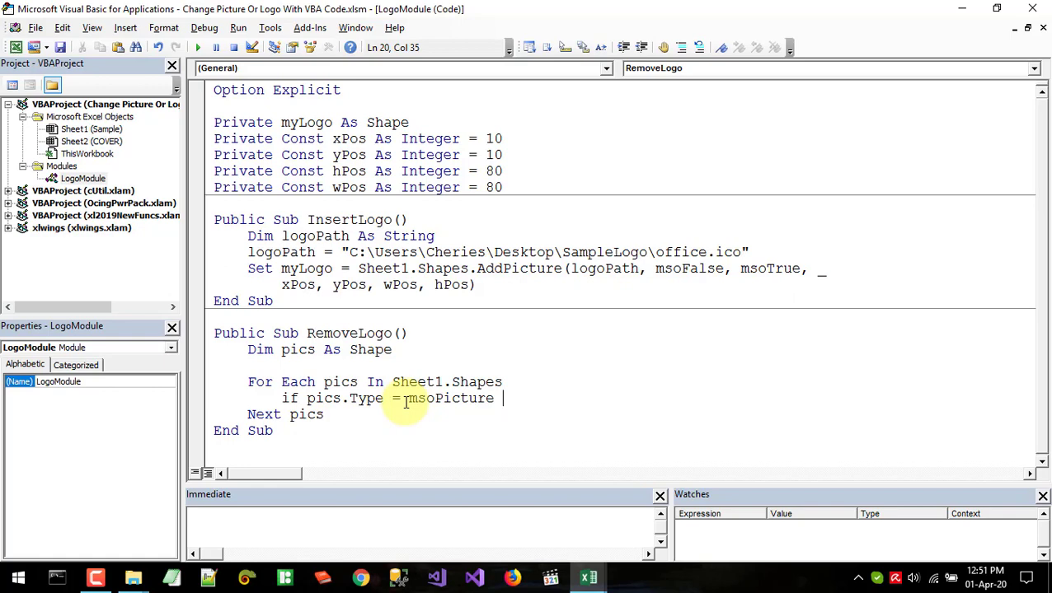
pyautogui.write('and pics.')
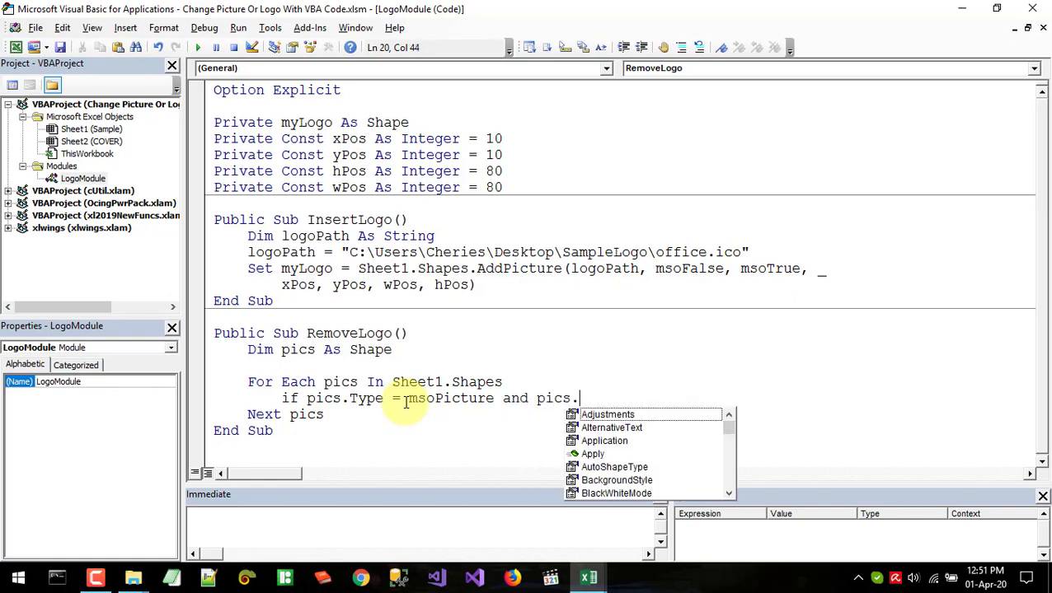
pyautogui.write('le ')
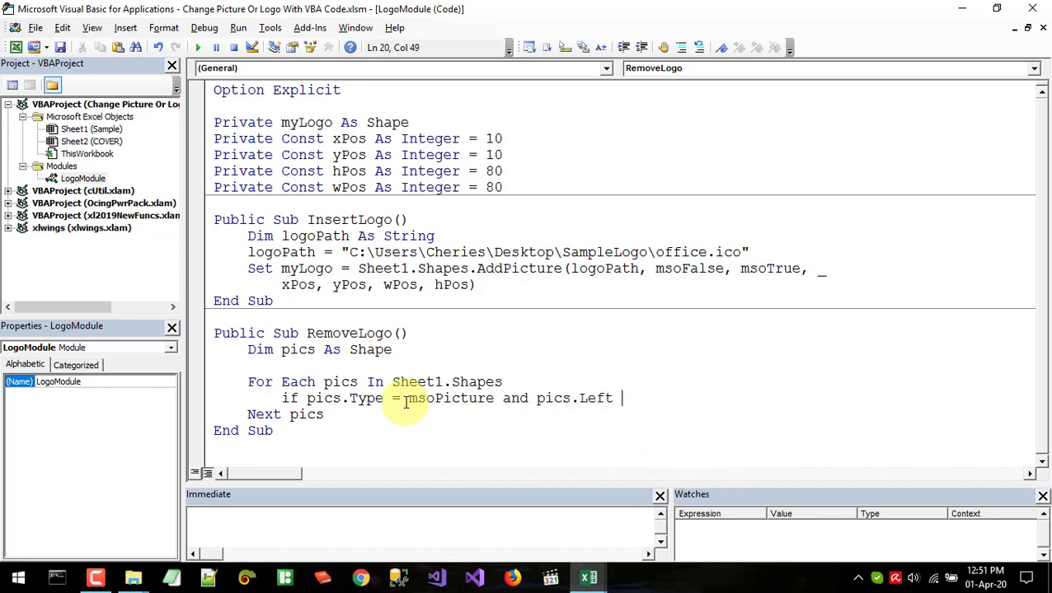
pyautogui.write('= xpos and pics')
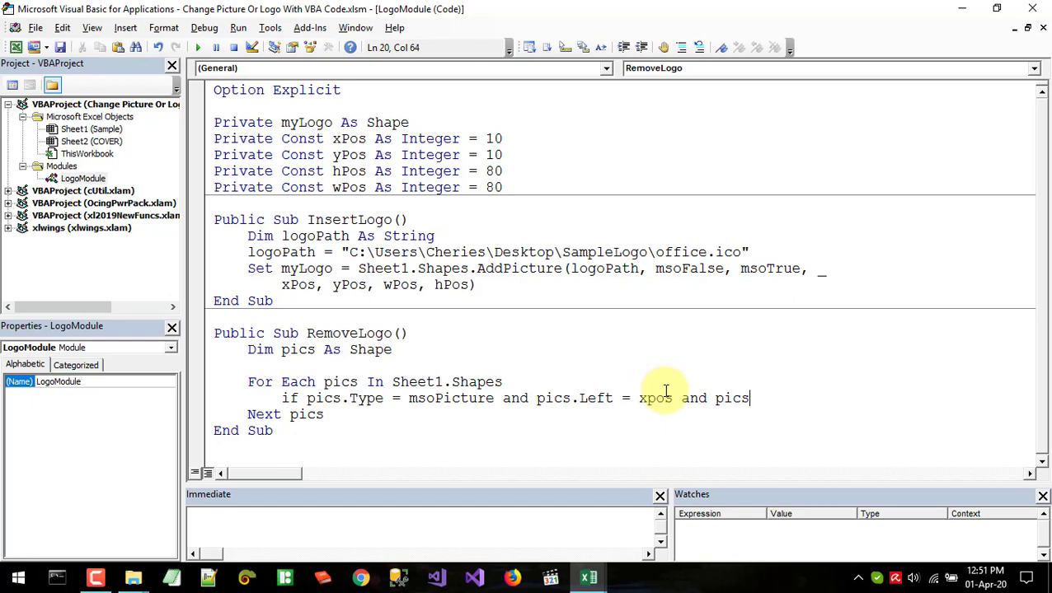
pyautogui.write('.ri')
pyautogui.press('BackSpace')
pyautogui.press('BackSpace')
pyautogui.write('t')
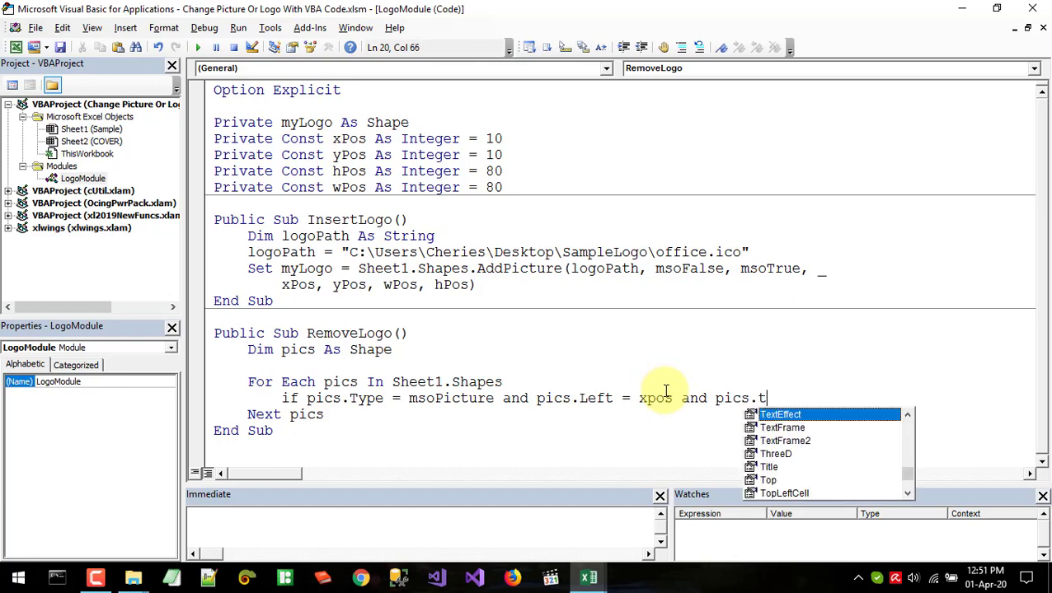
pyautogui.write('o')
pyautogui.press('Tab')
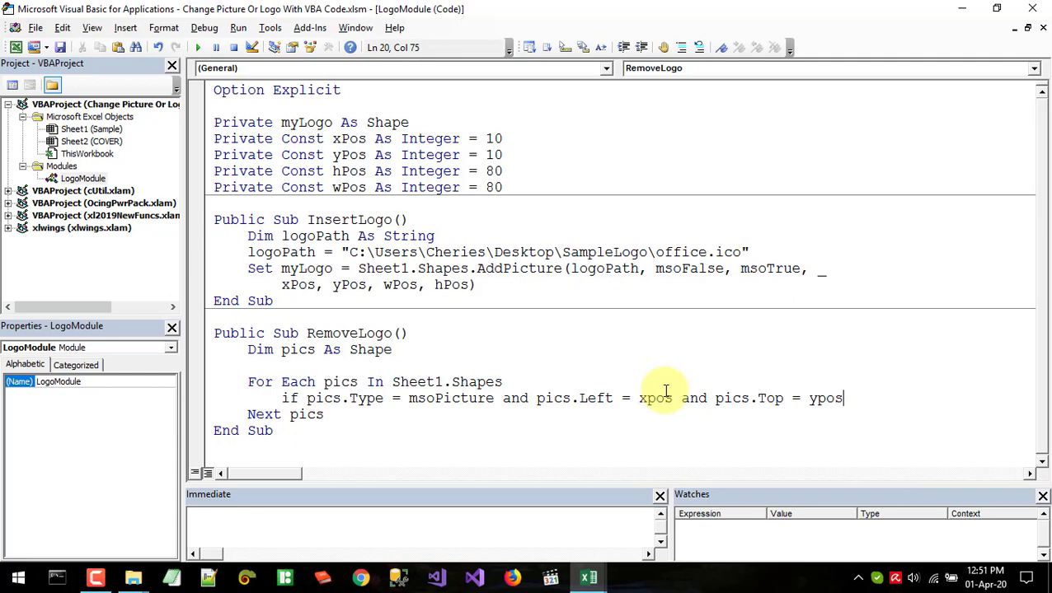
pyautogui.press('Return')
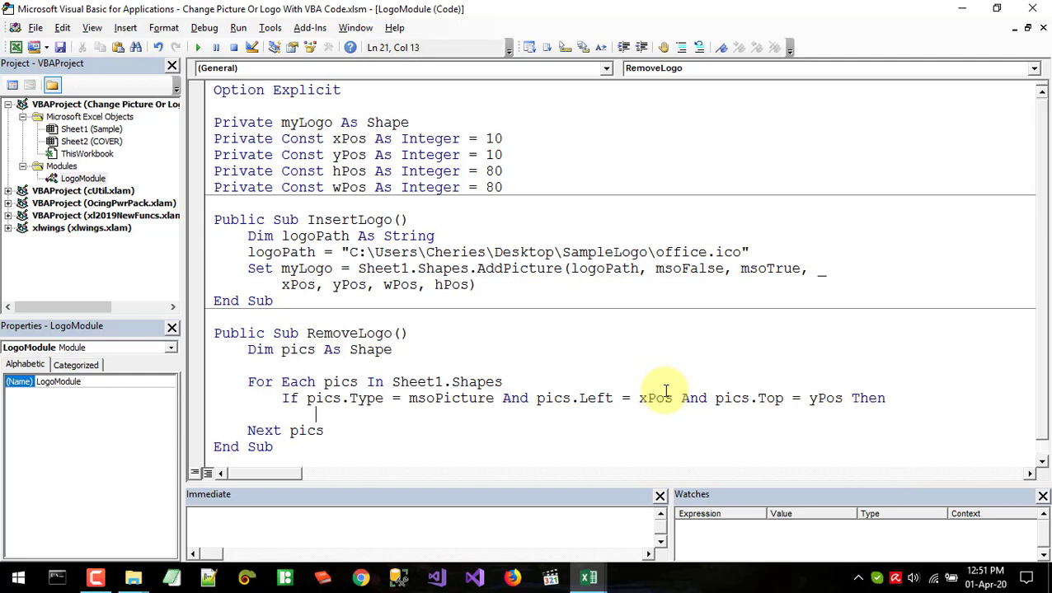
# Add pics.Delete inside the If block and close it with End If.
pyautogui.write('pics.del')
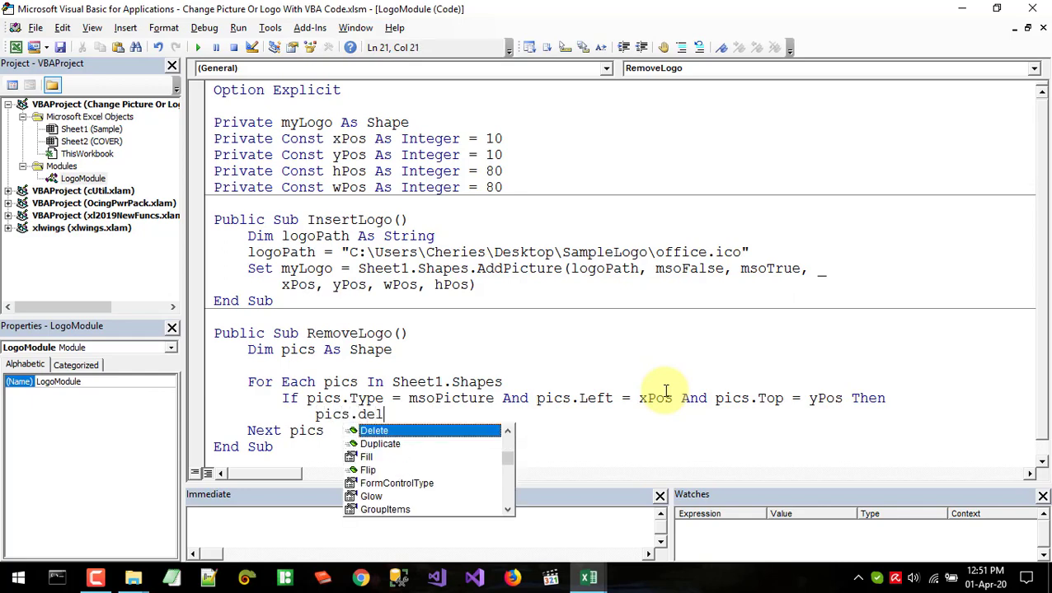
pyautogui.press('Tab')
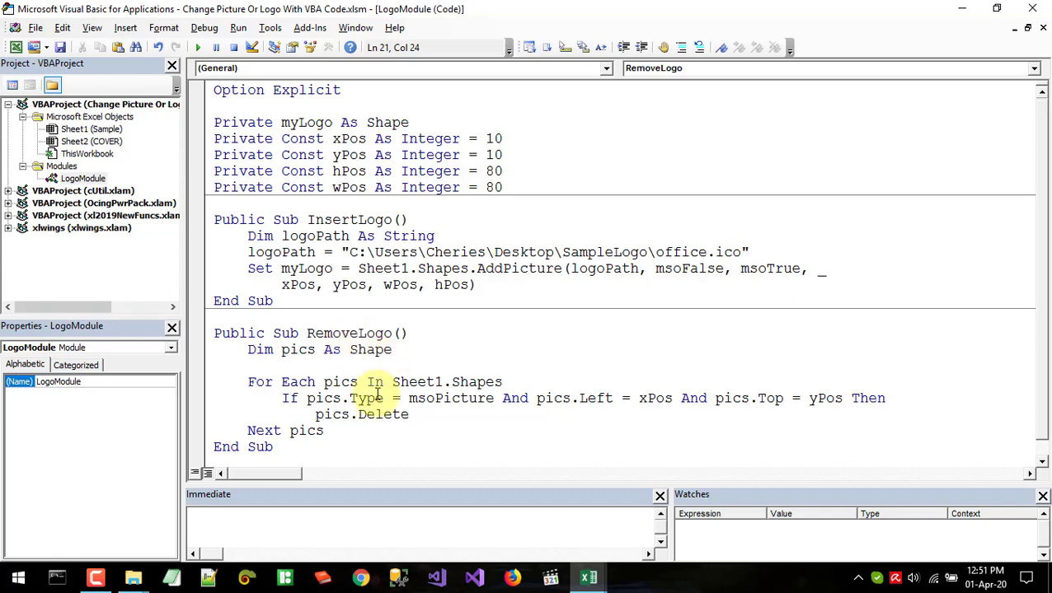
pyautogui.moveTo(360, 415); pyautogui.dragTo(408, 414)
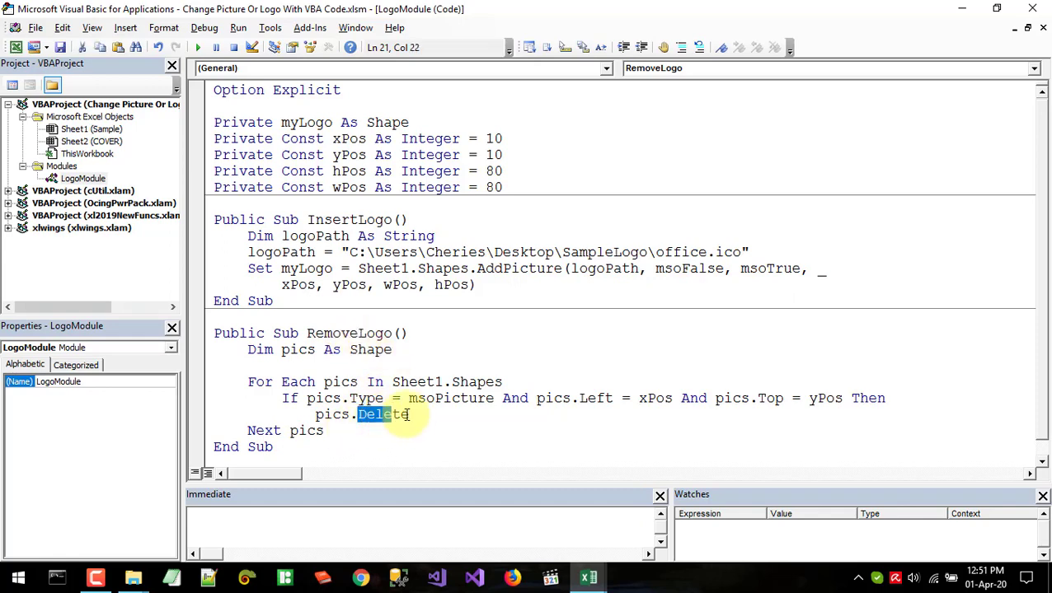
pyautogui.click(427, 416)
pyautogui.press('Return')
pyautogui.write('end if')
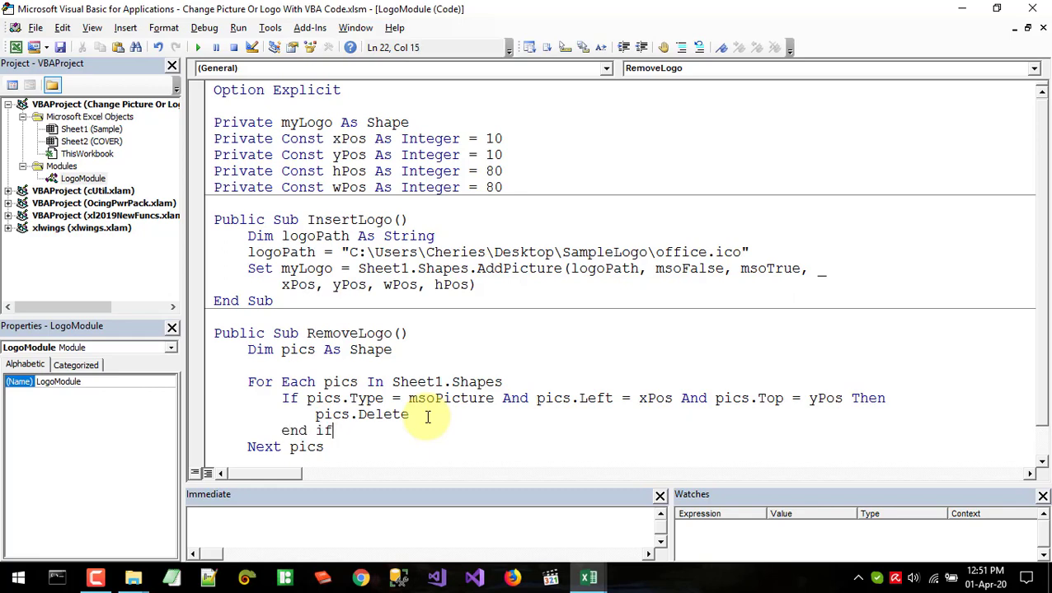
pyautogui.scroll(-1, 445, 421)
pyautogui.click(388, 430)
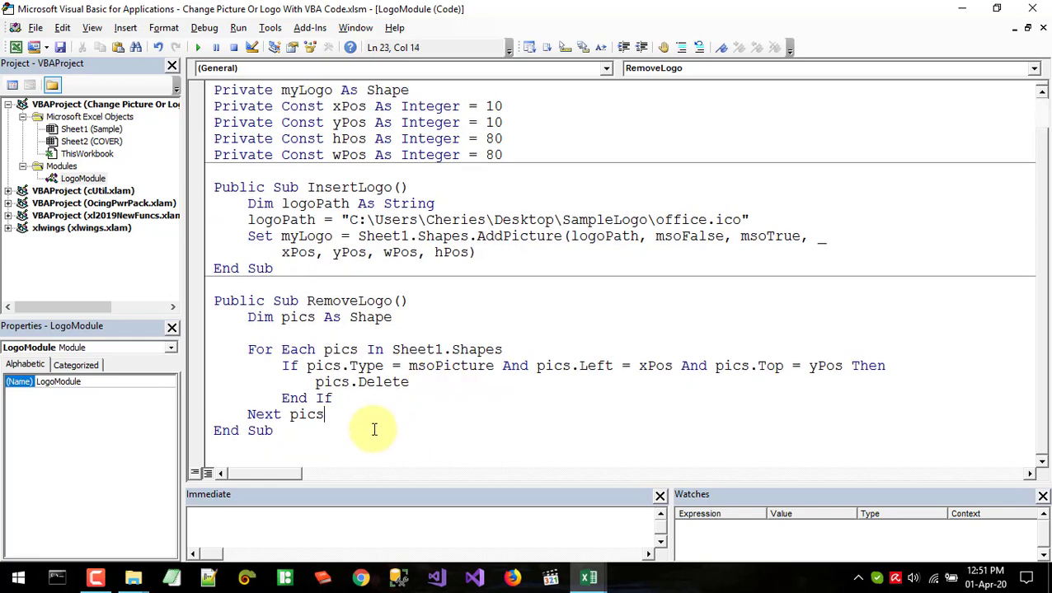
# Select the RemoveLogo and InsertLogo procedure bodies to compare them.
pyautogui.moveTo(324, 300); pyautogui.dragTo(341, 414)
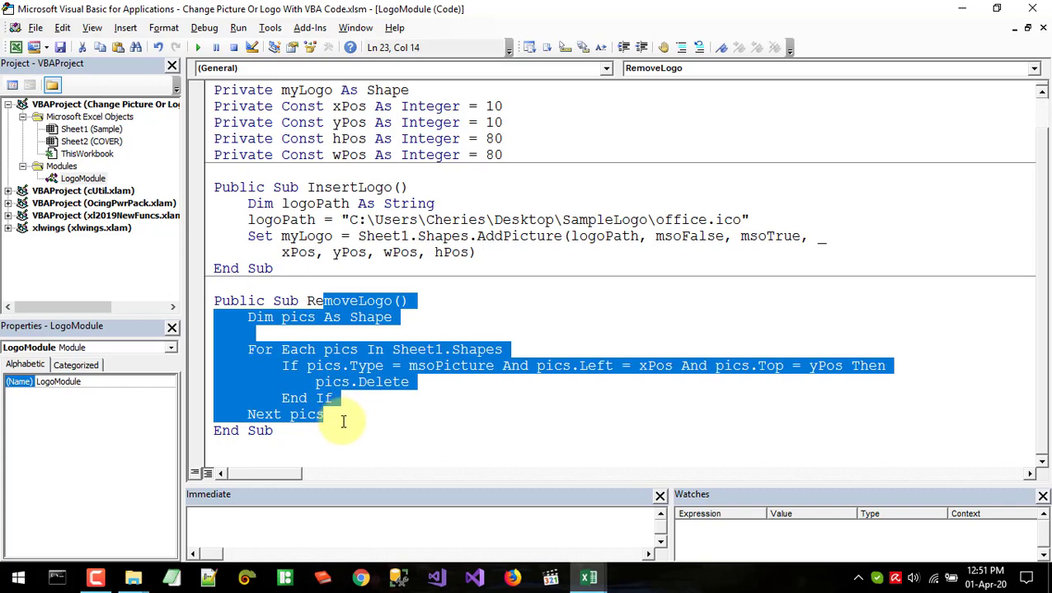
pyautogui.click(384, 402)
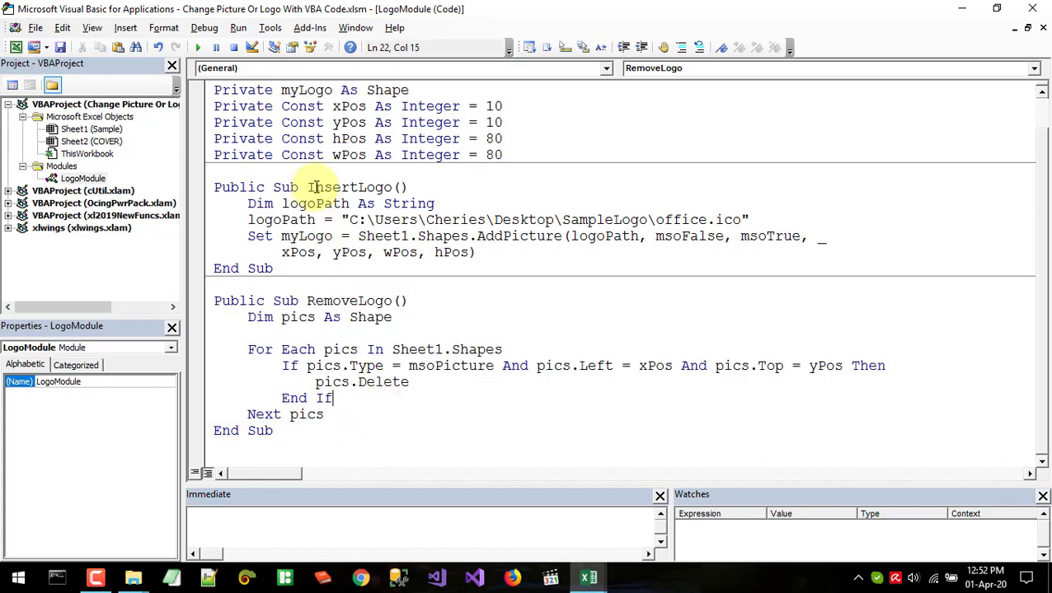
pyautogui.moveTo(314, 188); pyautogui.dragTo(347, 252)
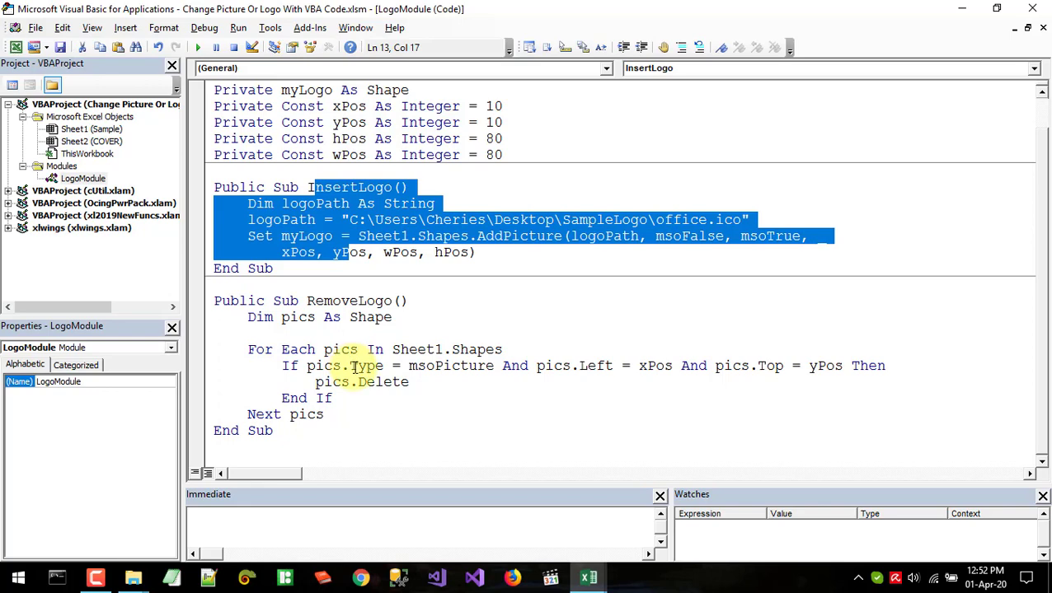
pyautogui.click(352, 366)
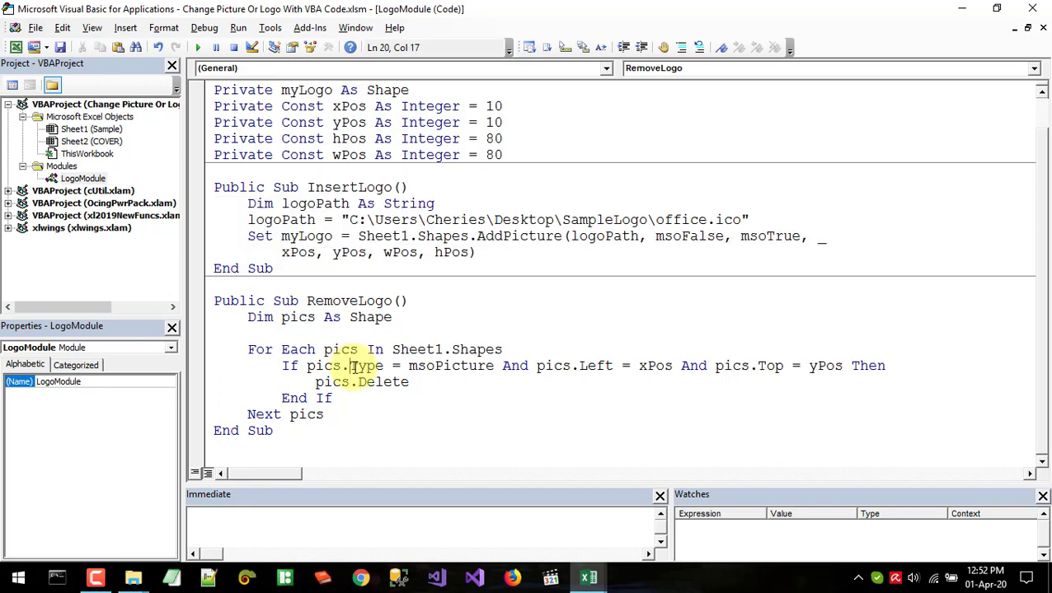
pyautogui.click(962, 12)
# Assign RemoveLogo to the REMOVE LOGO shape, then select the Office logo picture.
pyautogui.rightClick(517, 181)
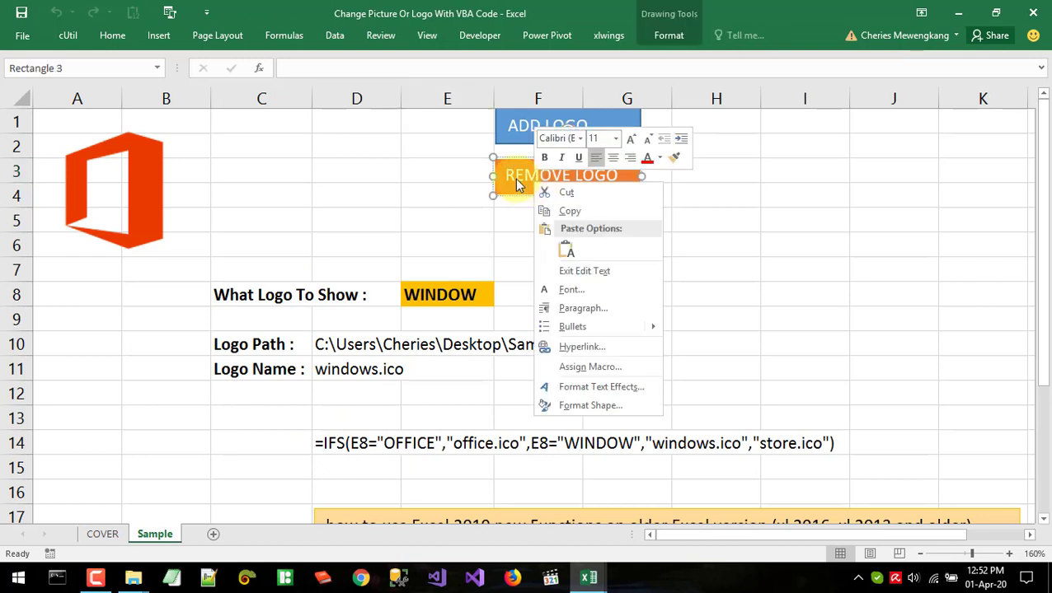
pyautogui.click(517, 182)
pyautogui.rightClick(497, 176)
pyautogui.click(588, 367)
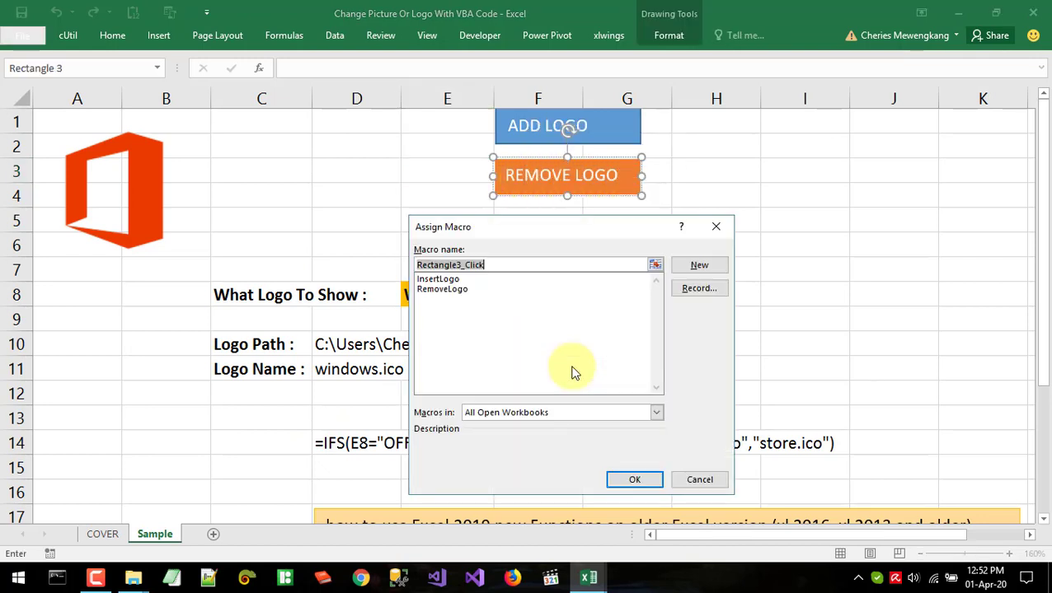
pyautogui.click(442, 290)
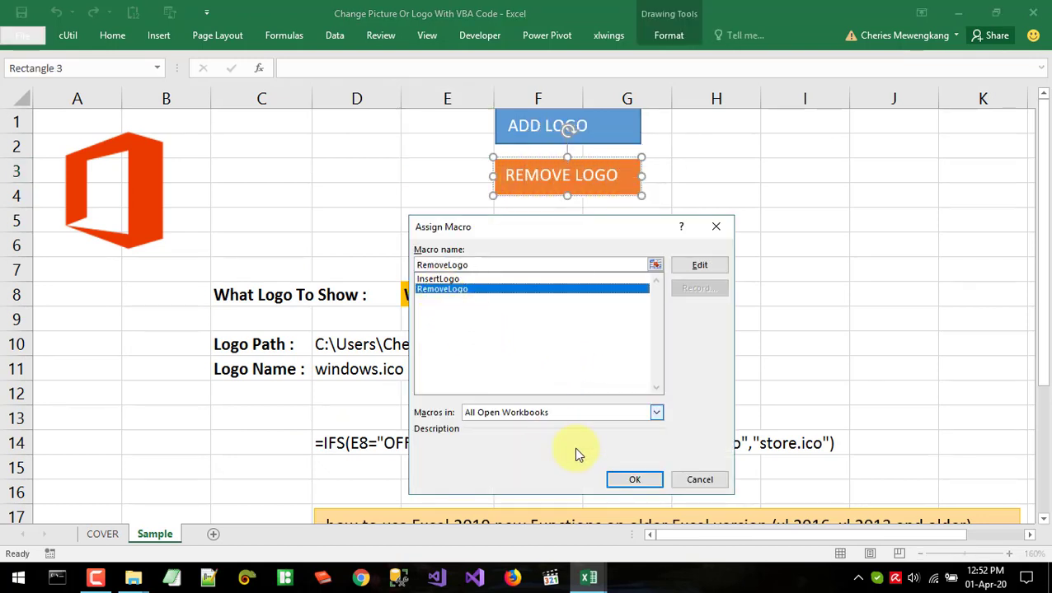
pyautogui.click(624, 481)
pyautogui.click(565, 260)
pyautogui.click(170, 219)
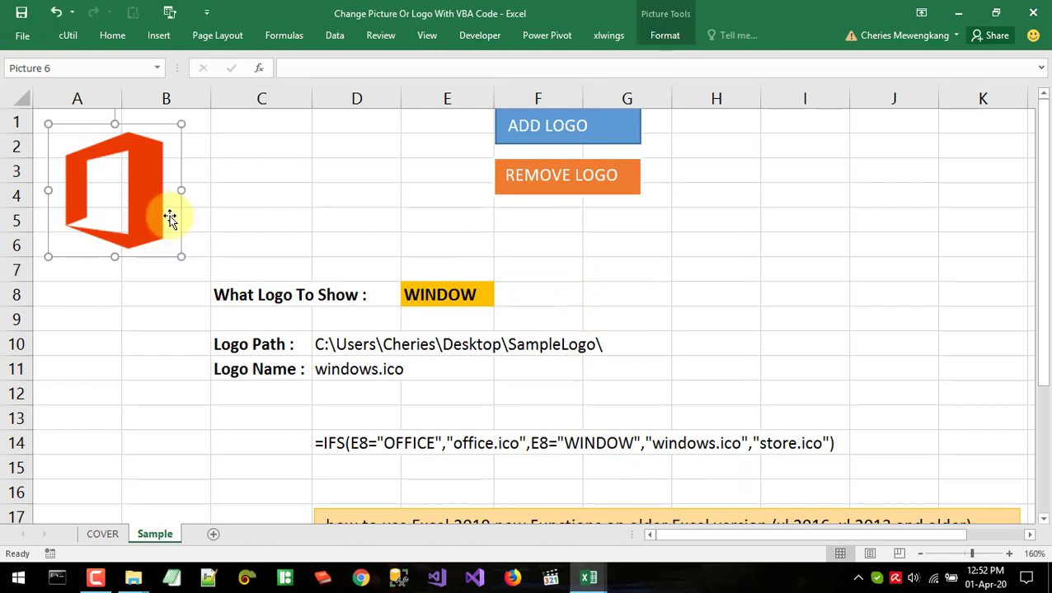
# Delete the existing Office logo, then test ADD LOGO and REMOVE LOGO once.
pyautogui.press('Delete')
pyautogui.click(464, 259)
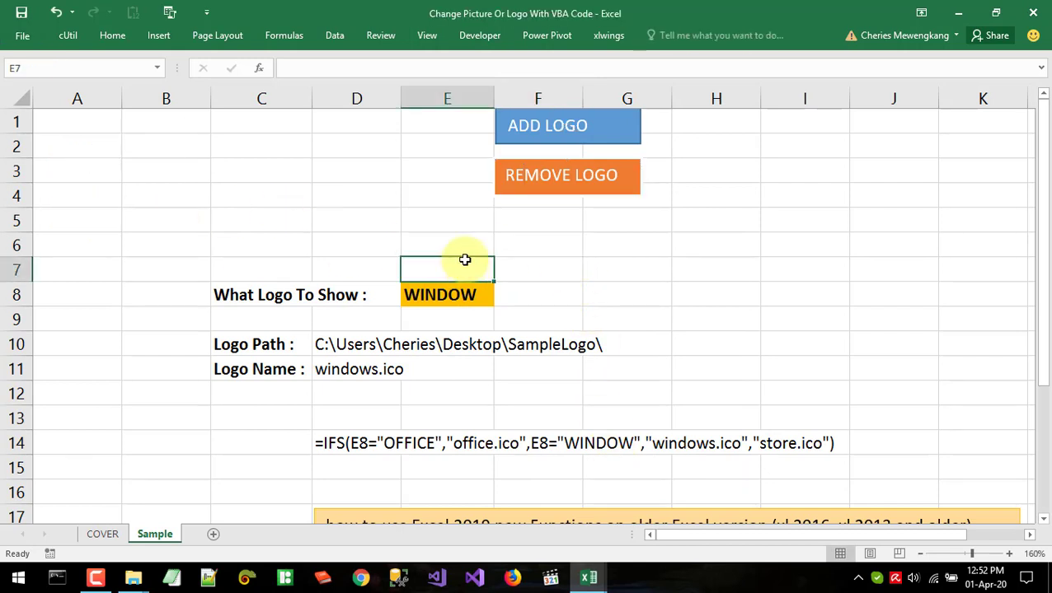
pyautogui.click(446, 239)
pyautogui.click(555, 136)
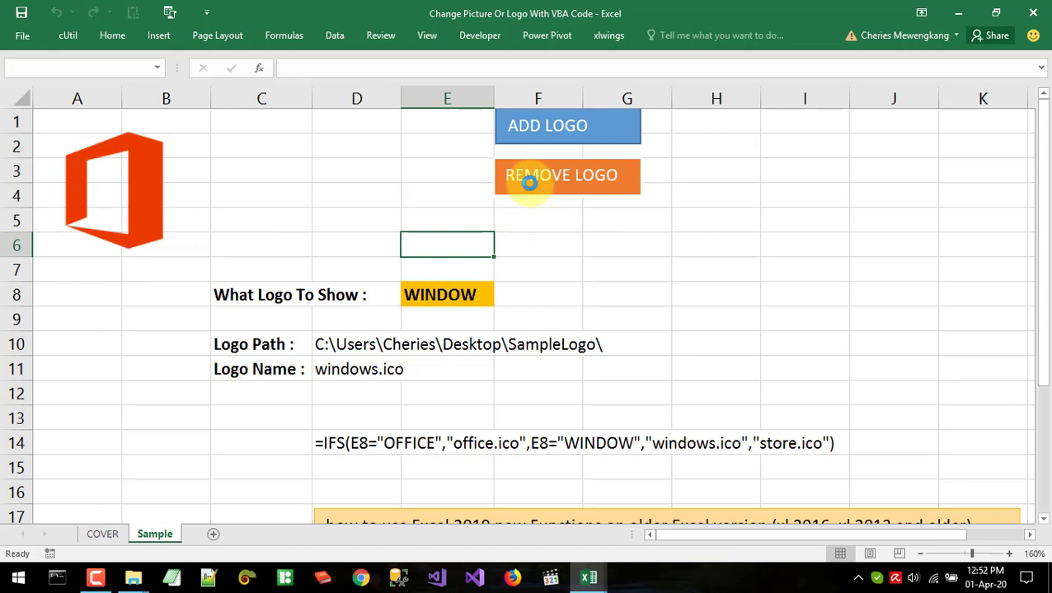
pyautogui.click(531, 189)
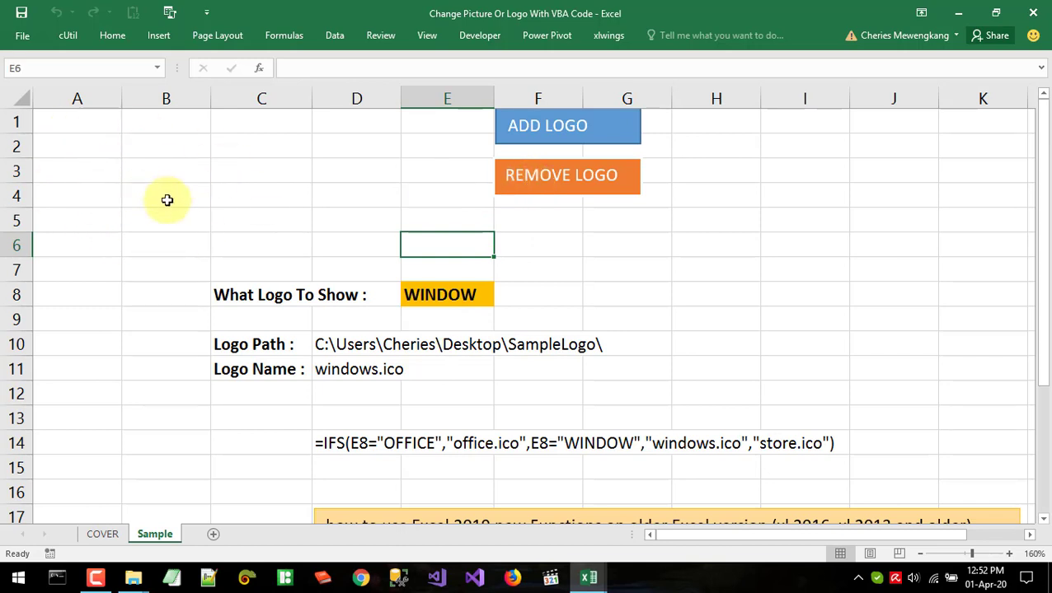
# Toggle ADD LOGO and REMOVE LOGO repeatedly, ending with the logo removed.
pyautogui.click(569, 130)
pyautogui.click(557, 178)
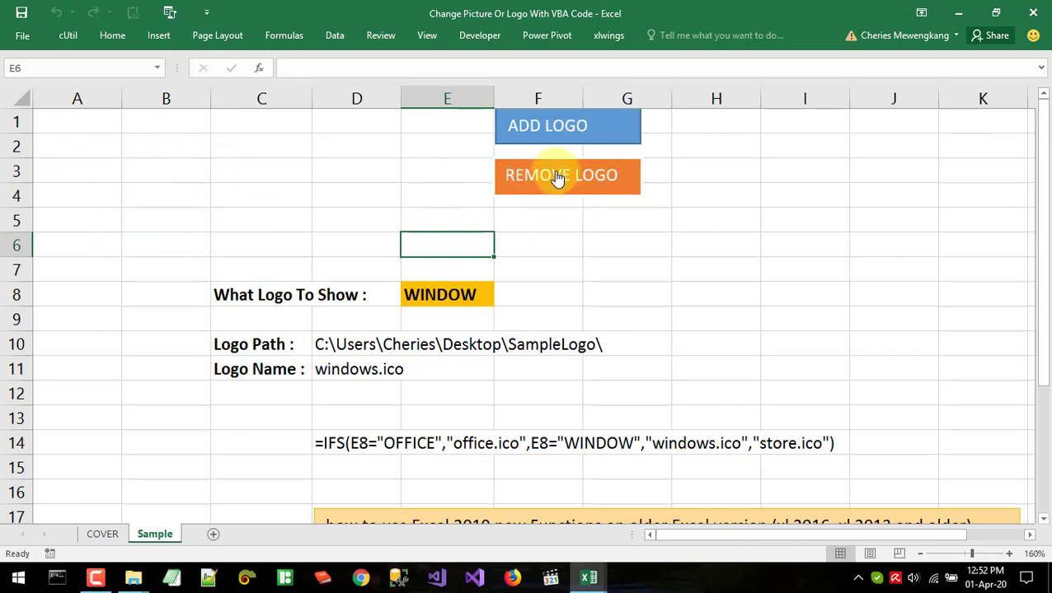
pyautogui.click(552, 137)
pyautogui.click(548, 186)
pyautogui.click(550, 138)
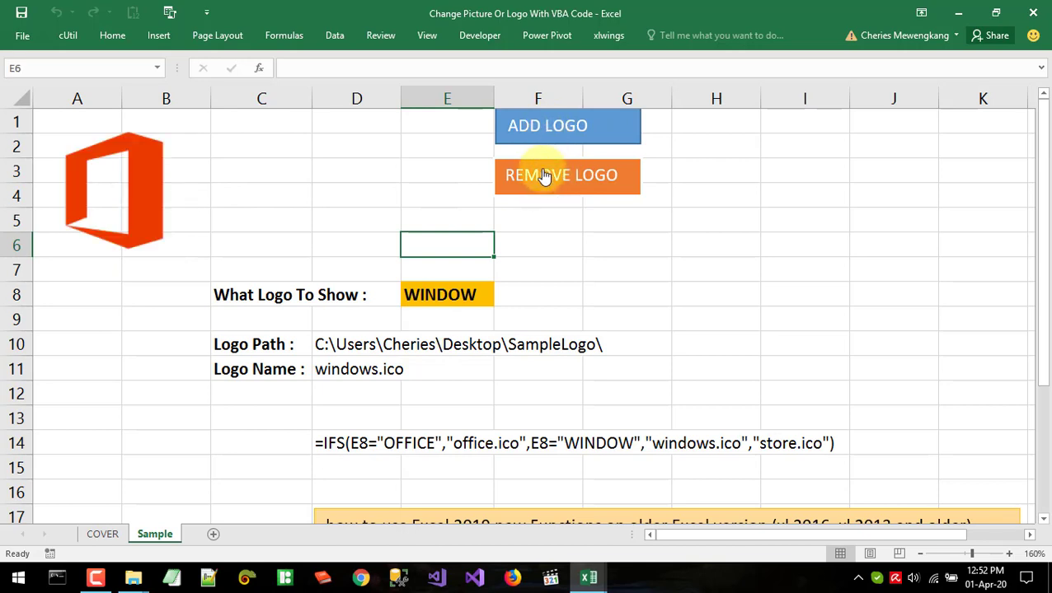
pyautogui.click(545, 176)
pyautogui.click(545, 136)
pyautogui.click(537, 176)
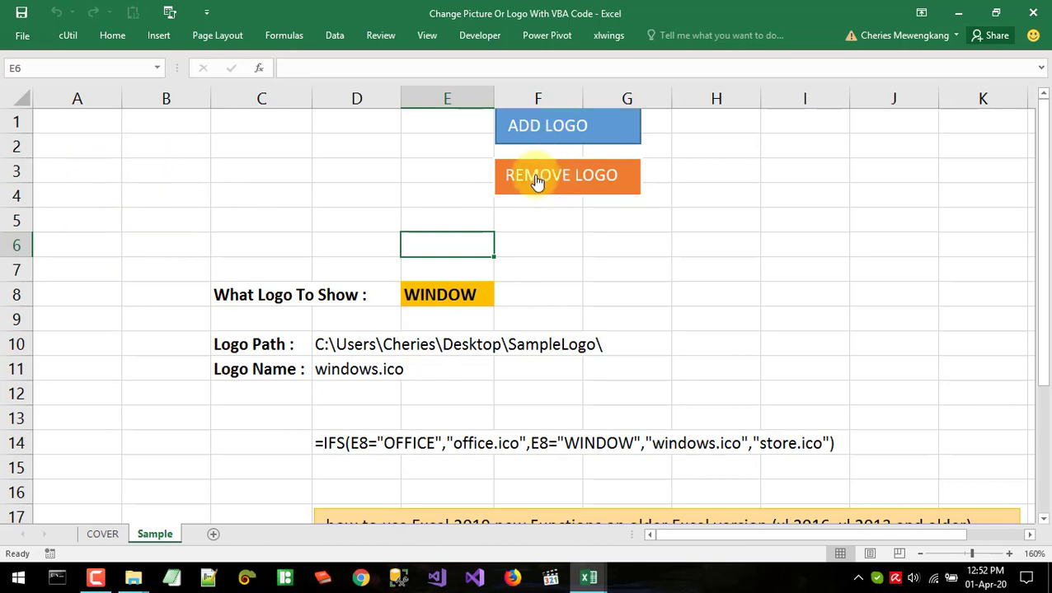
pyautogui.click(544, 242)
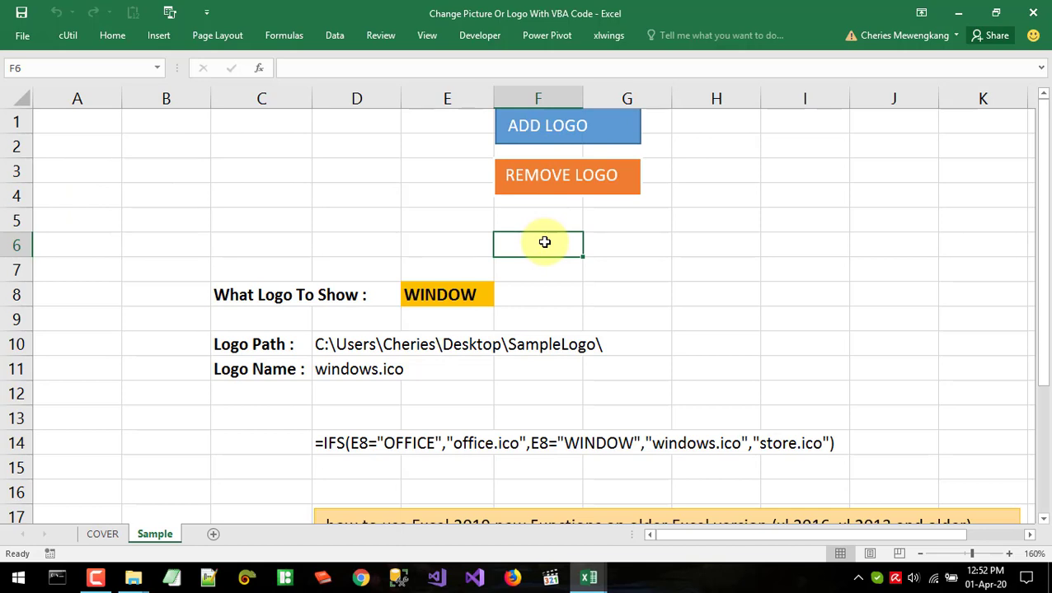
pyautogui.click(532, 132)
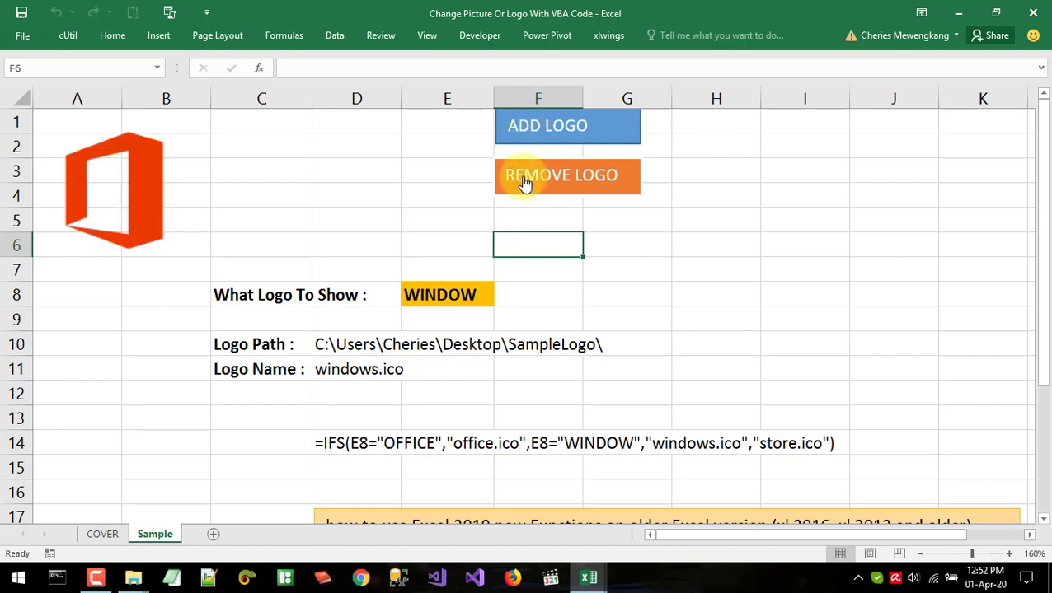
pyautogui.click(524, 183)
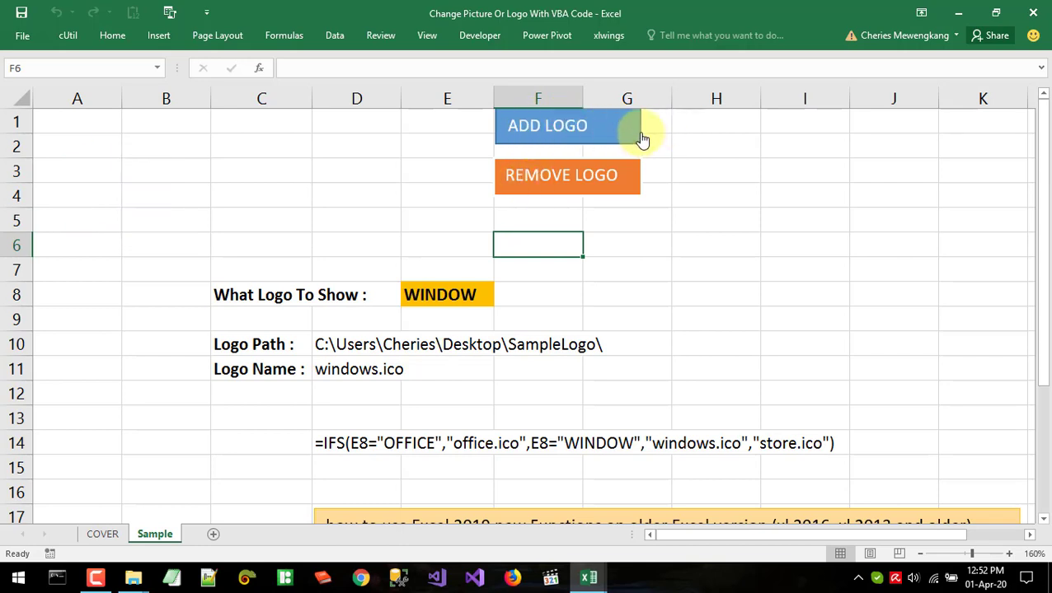
# Pick OFFICE, then WINDOW, then STORE from the E8 logo dropdown.
pyautogui.click(532, 297)
pyautogui.click(453, 294)
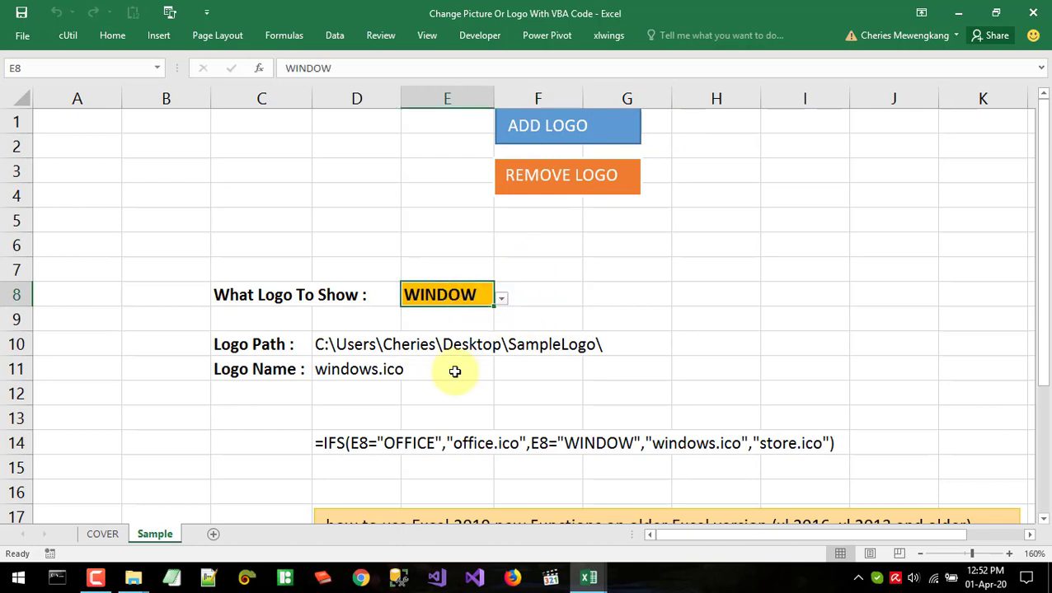
pyautogui.click(501, 300)
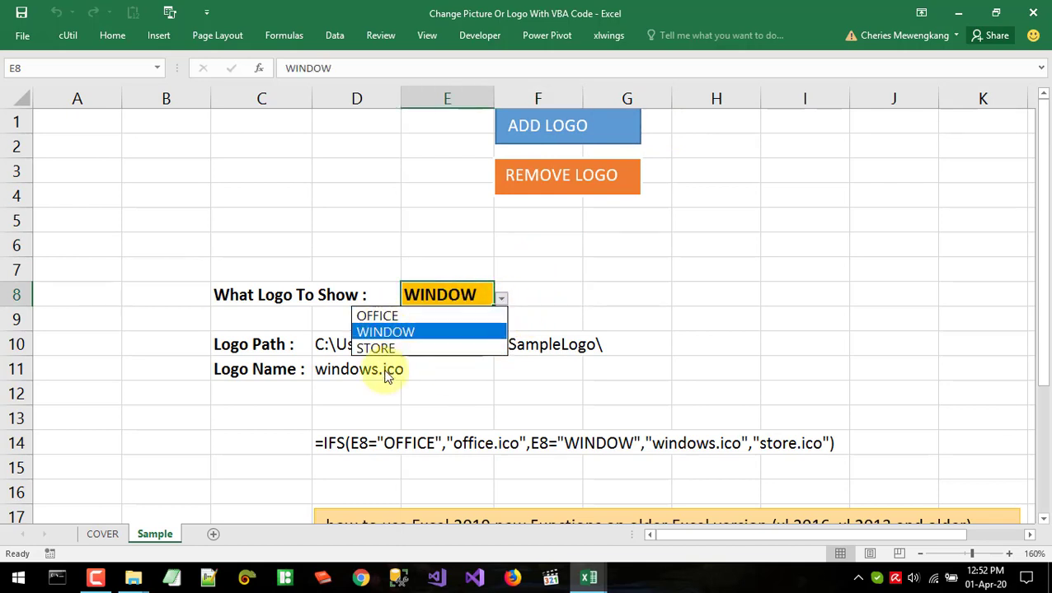
pyautogui.click(397, 318)
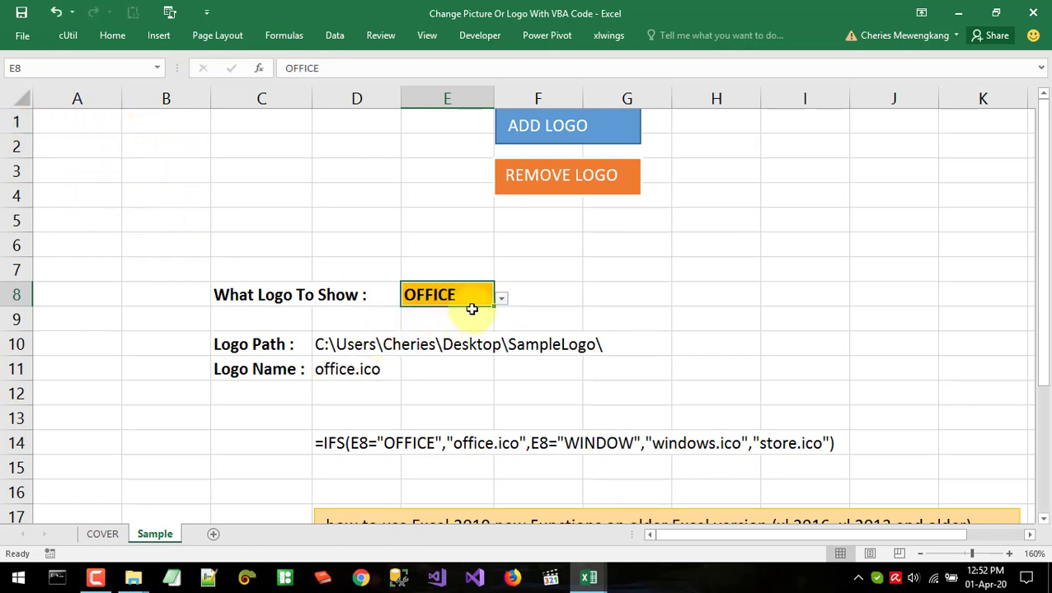
pyautogui.click(501, 298)
pyautogui.click(435, 333)
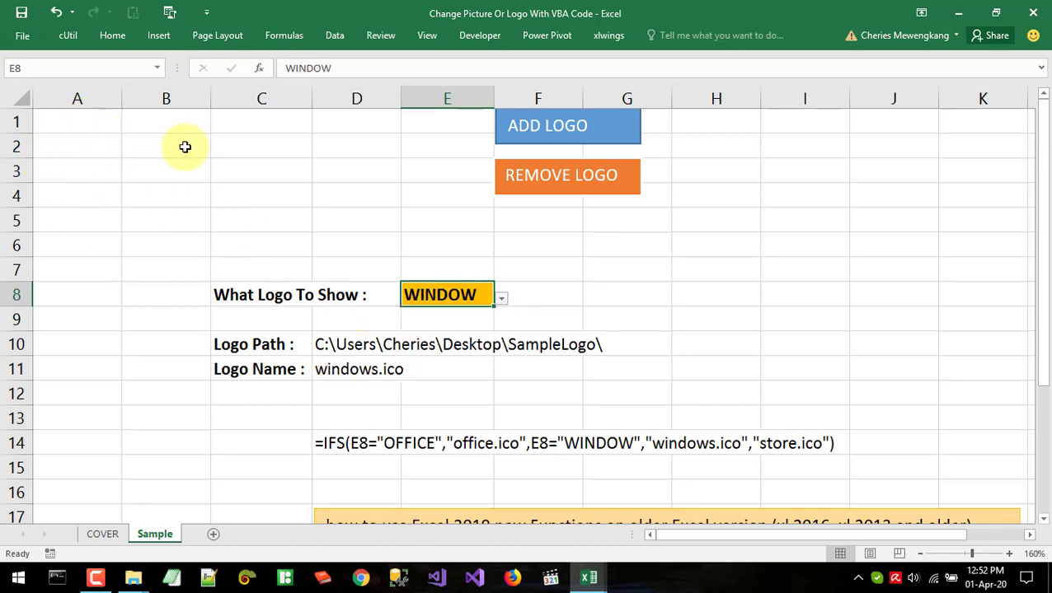
pyautogui.click(502, 299)
pyautogui.click(376, 348)
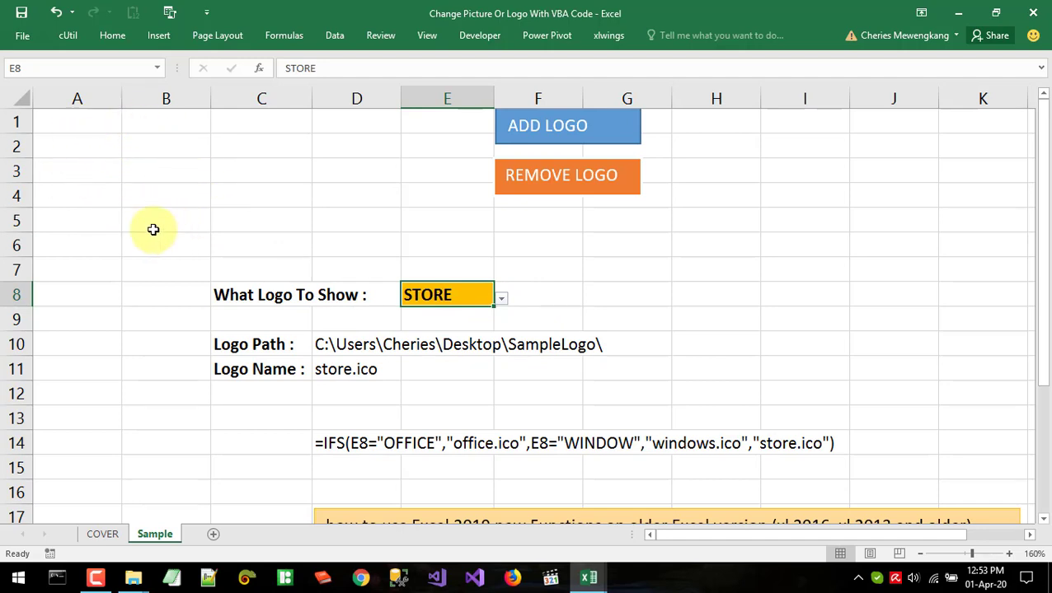
# Move off E8 to E5 and bring the VBA code editor back to the front.
pyautogui.click(454, 247)
pyautogui.click(459, 288)
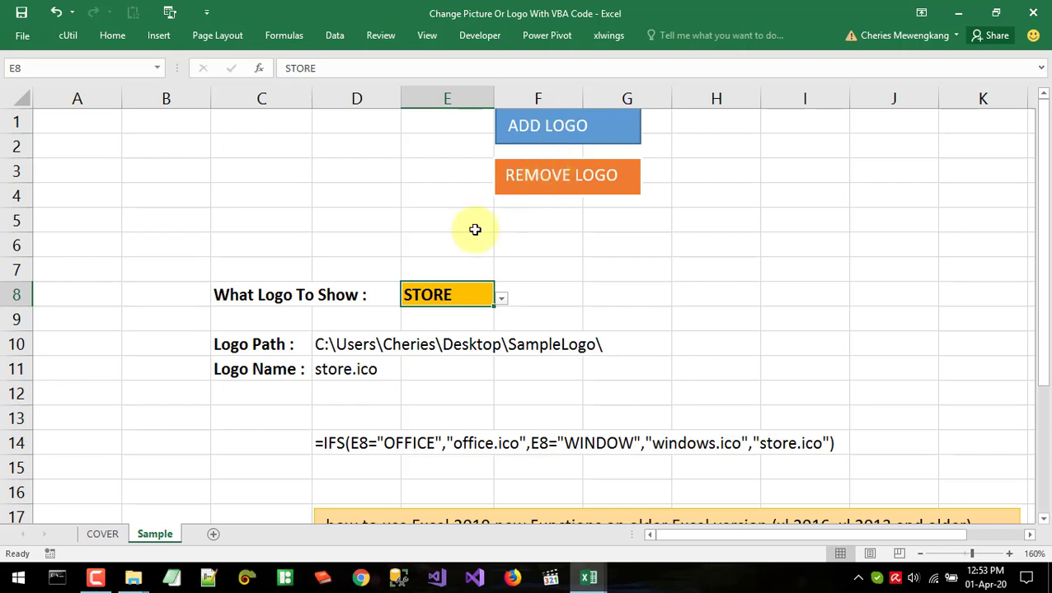
pyautogui.click(444, 229)
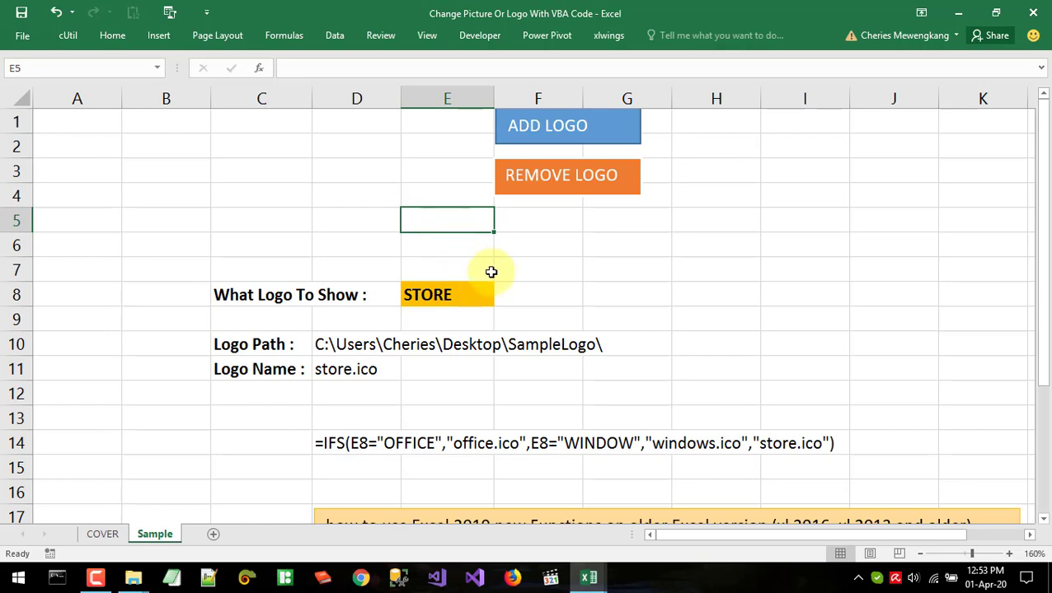
pyautogui.moveTo(589, 577)
pyautogui.click(648, 525)
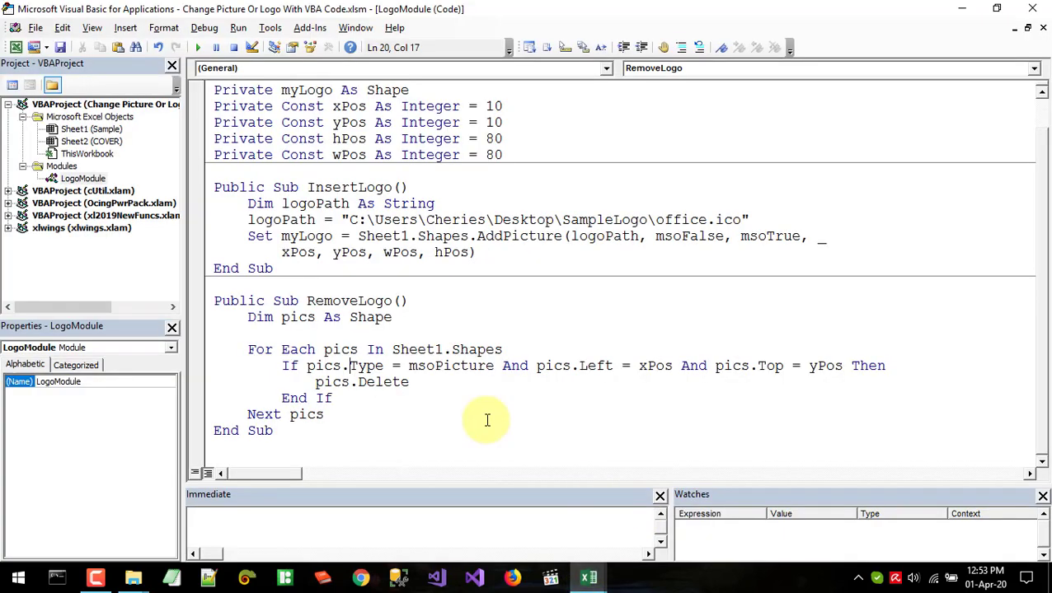
# Make a blank line above Public Sub InsertLogo for the new AddLogo procedure.
pyautogui.click(388, 384)
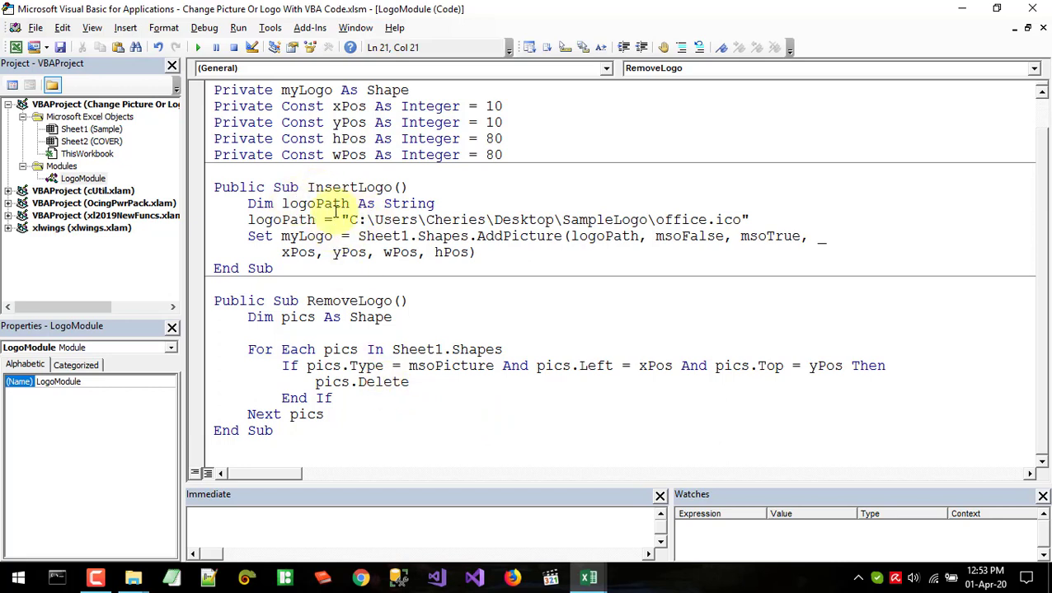
pyautogui.click(589, 577)
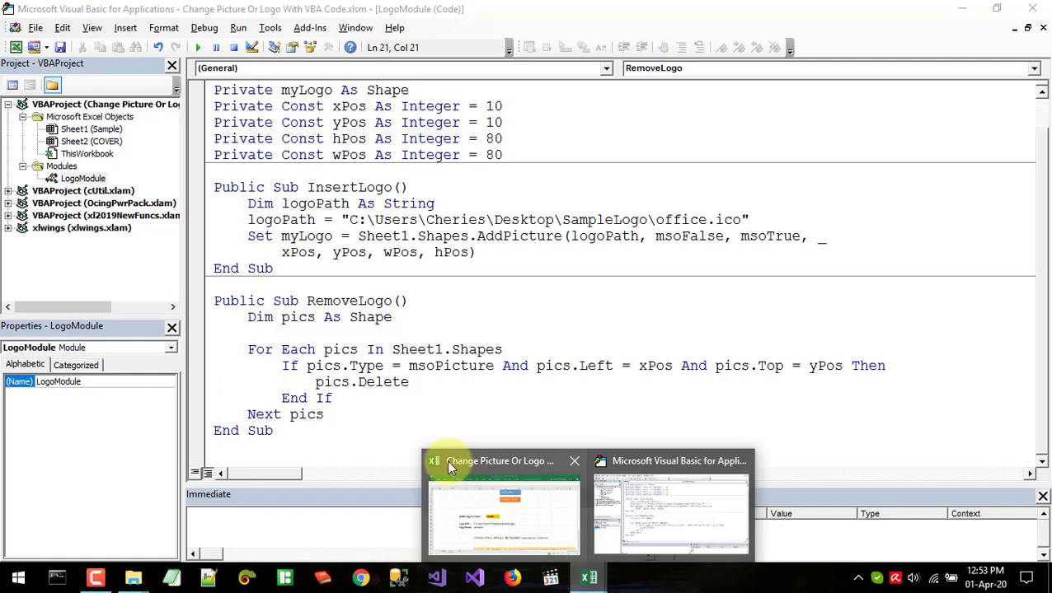
pyautogui.click(416, 333)
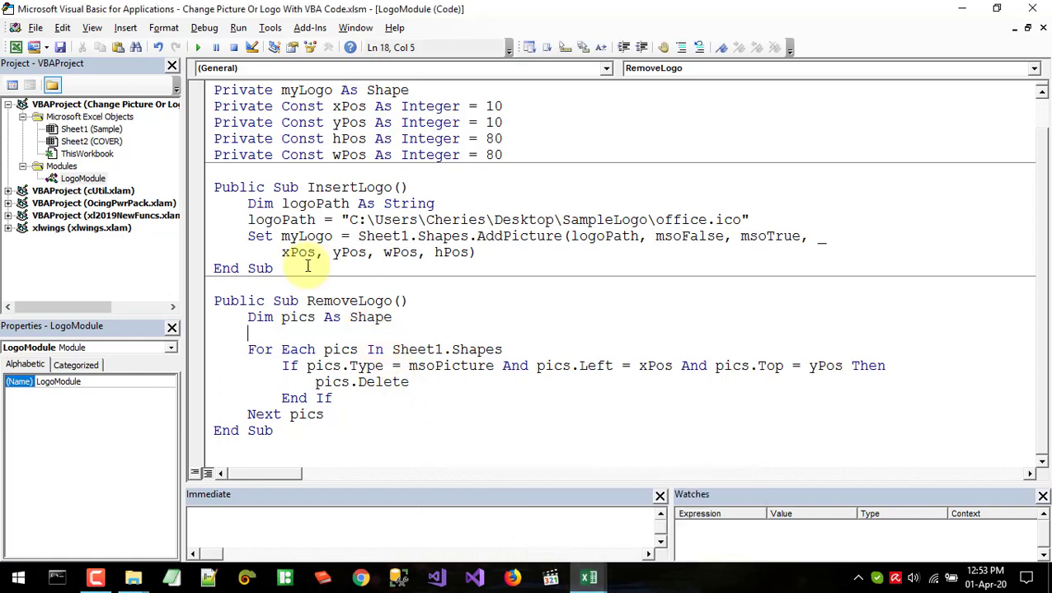
pyautogui.click(587, 575)
pyautogui.click(536, 536)
pyautogui.hotkey('alt', 'F11')
pyautogui.click(262, 178)
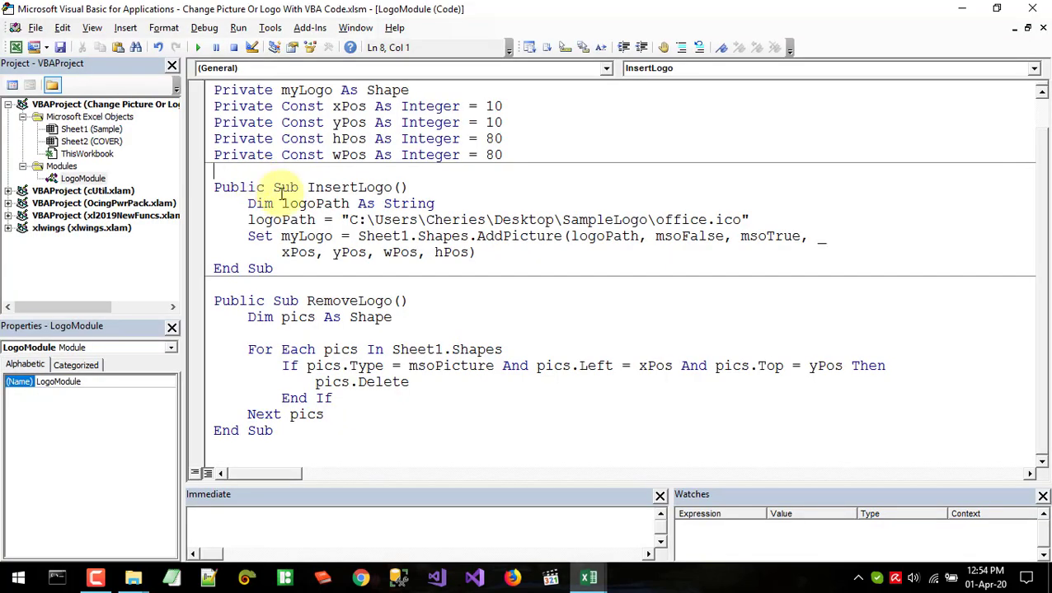
pyautogui.press('Return')
pyautogui.press('Return')
pyautogui.write('public sub AddLogo(logoPath')
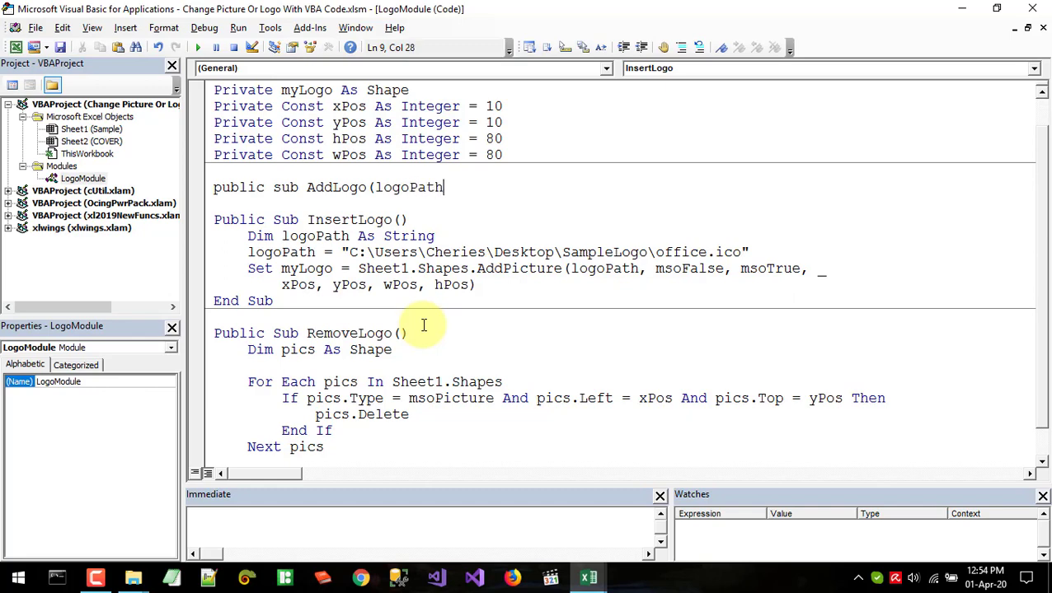
# Complete the AddLogo(logoPath As String) declaration so End Sub is added, and indent its body line.
pyautogui.write(' as st')
pyautogui.press('Tab')
pyautogui.write(')')
pyautogui.press('Return')
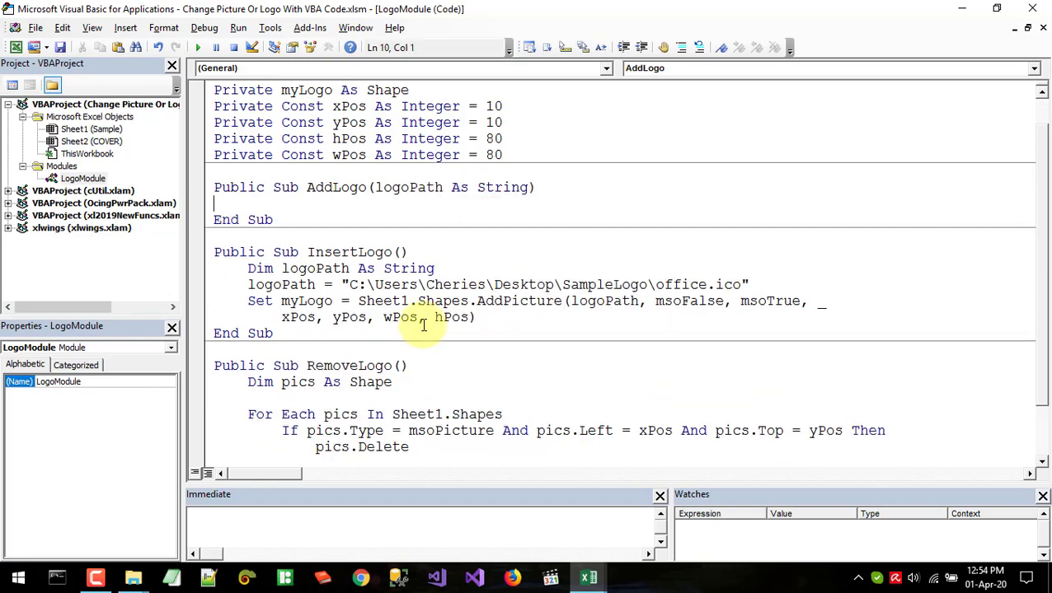
pyautogui.moveTo(214, 187); pyautogui.dragTo(262, 222)
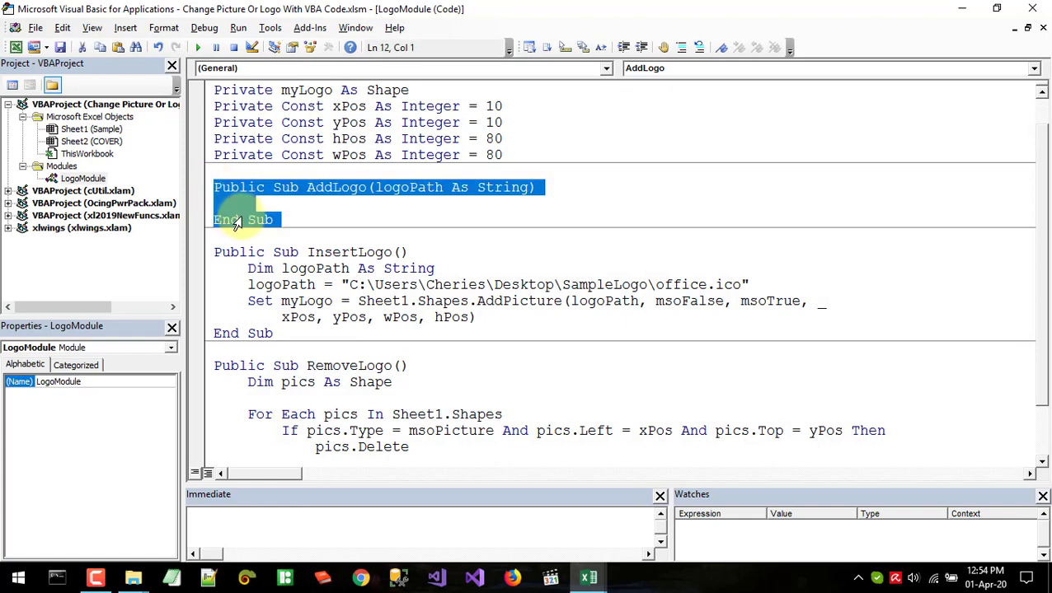
pyautogui.click(266, 205)
pyautogui.press('Tab')
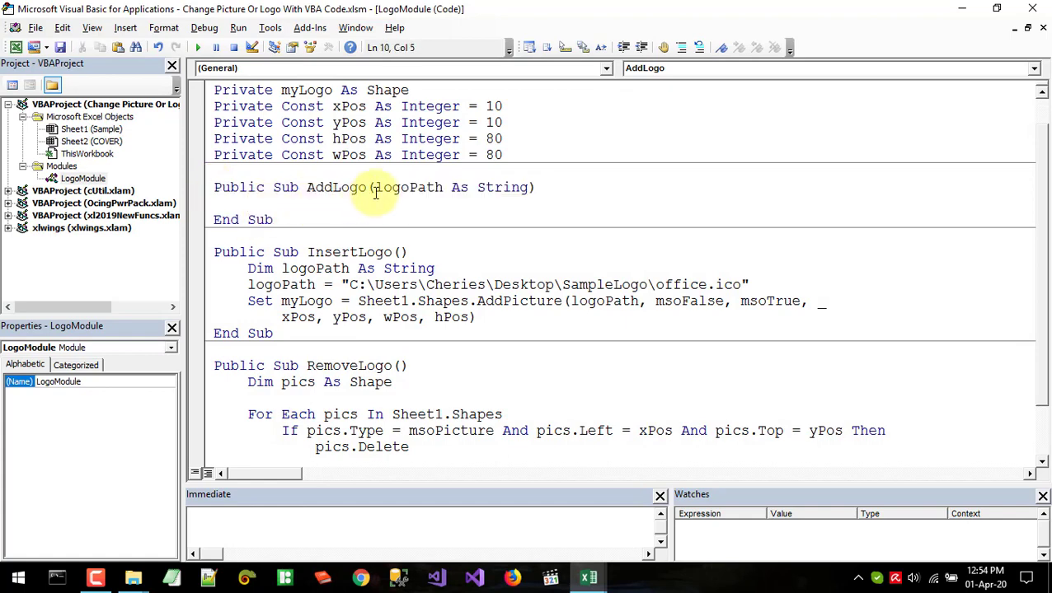
# Begin the AddLogo body with Set myLogo = Sheet1, using the logoPath parameter and InsertLogo code as reference.
pyautogui.moveTo(375, 187); pyautogui.dragTo(460, 188)
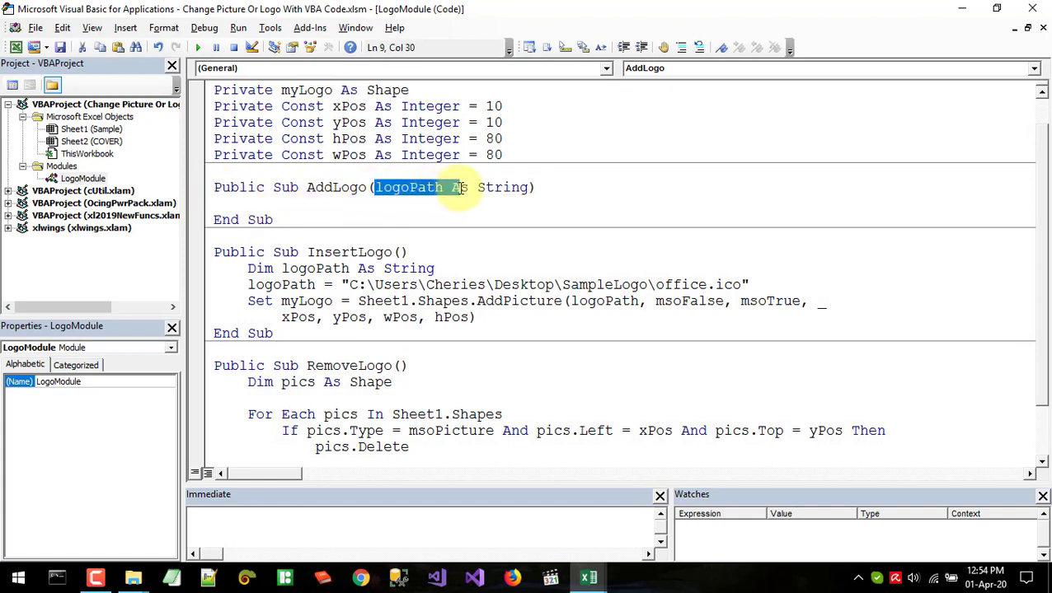
pyautogui.click(399, 190)
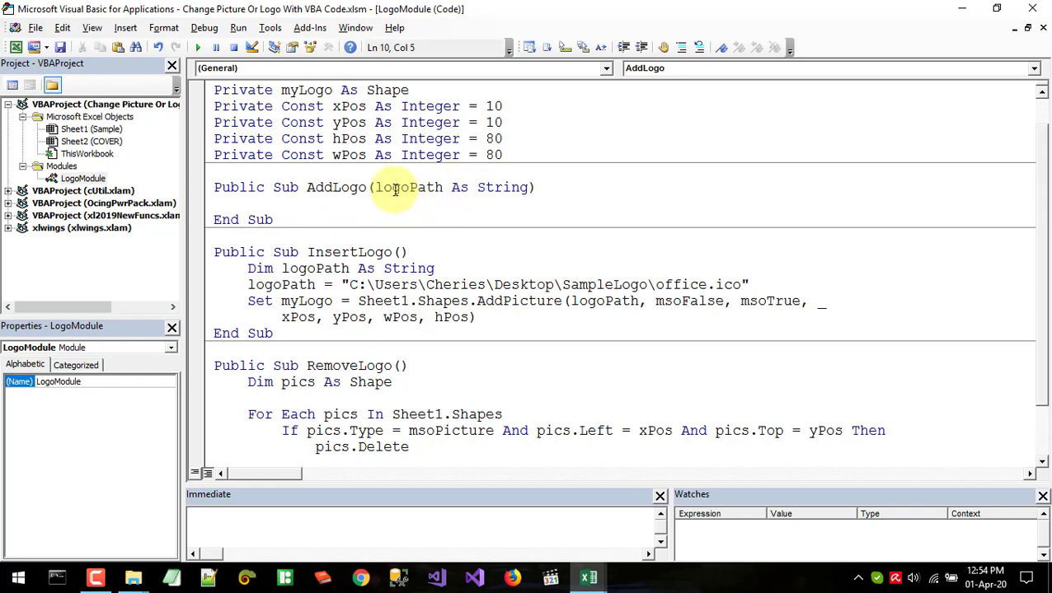
pyautogui.moveTo(392, 188); pyautogui.dragTo(399, 188)
pyautogui.click(333, 205)
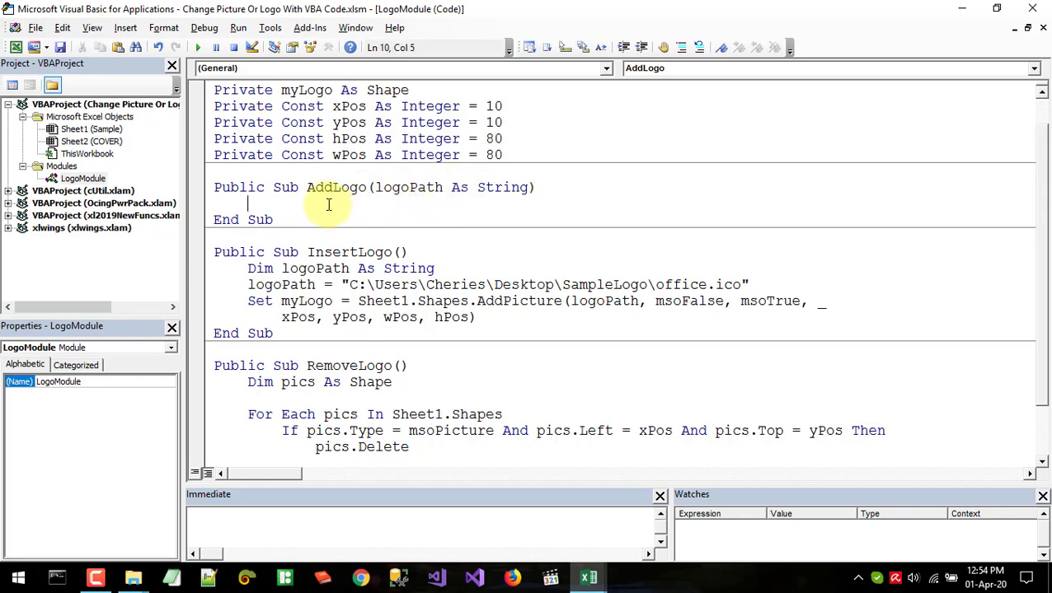
pyautogui.click(486, 190)
pyautogui.click(274, 202)
pyautogui.write('set myLogo =')
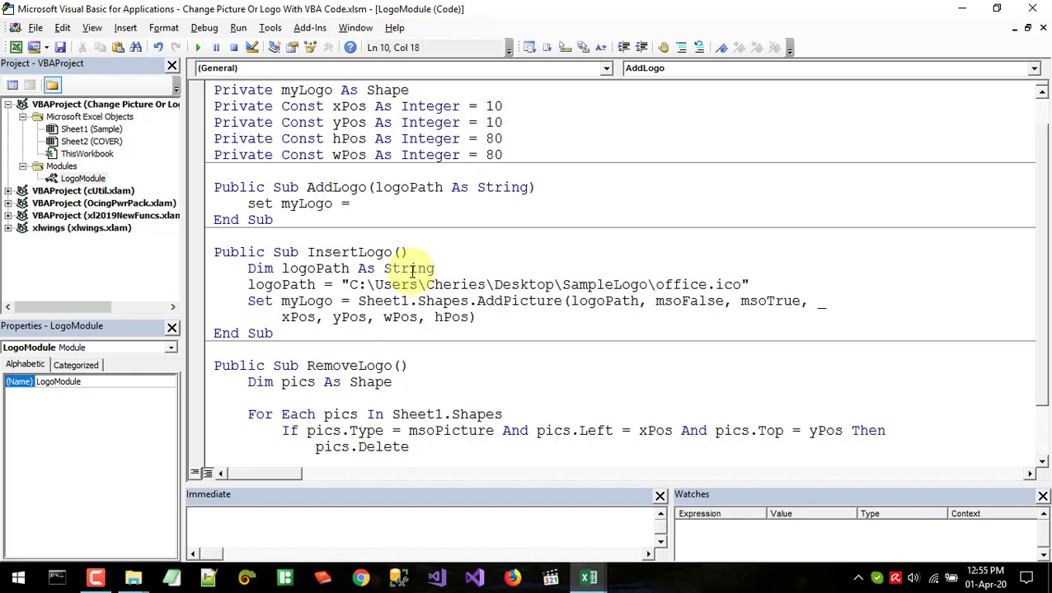
pyautogui.write('sheet1')
pyautogui.moveTo(247, 268); pyautogui.dragTo(332, 317)
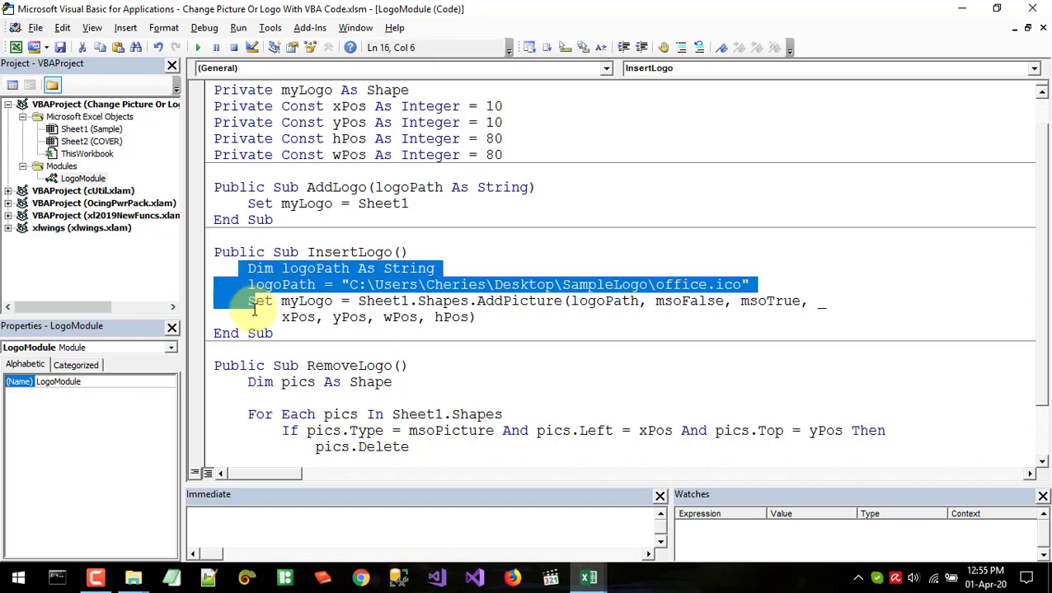
# Extend the Set line to Sheet1.Shapes and browse its member suggestions.
pyautogui.click(418, 208)
pyautogui.write('.s')
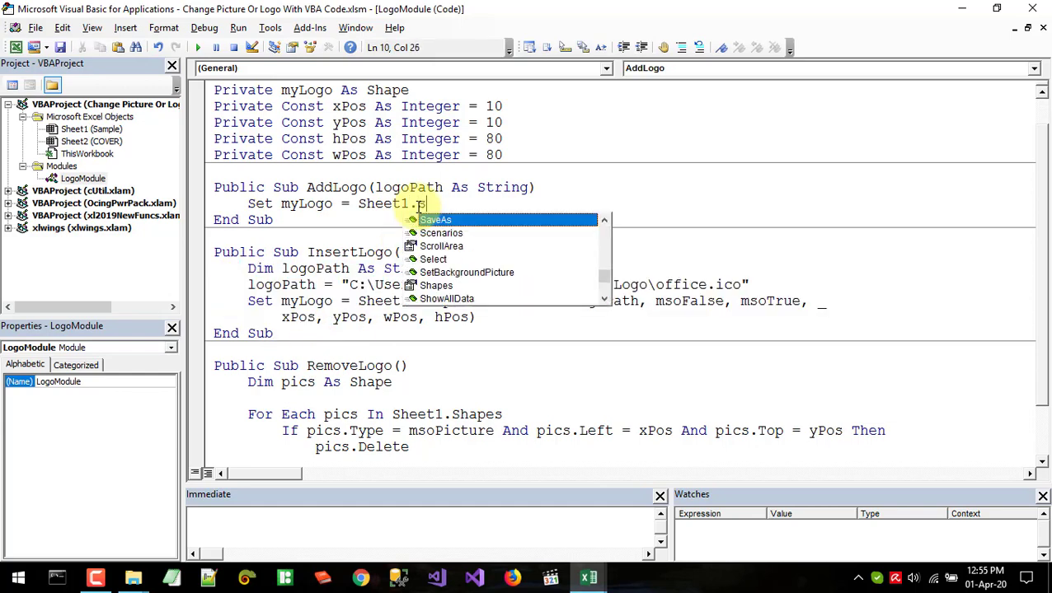
pyautogui.write('h')
pyautogui.press('Tab')
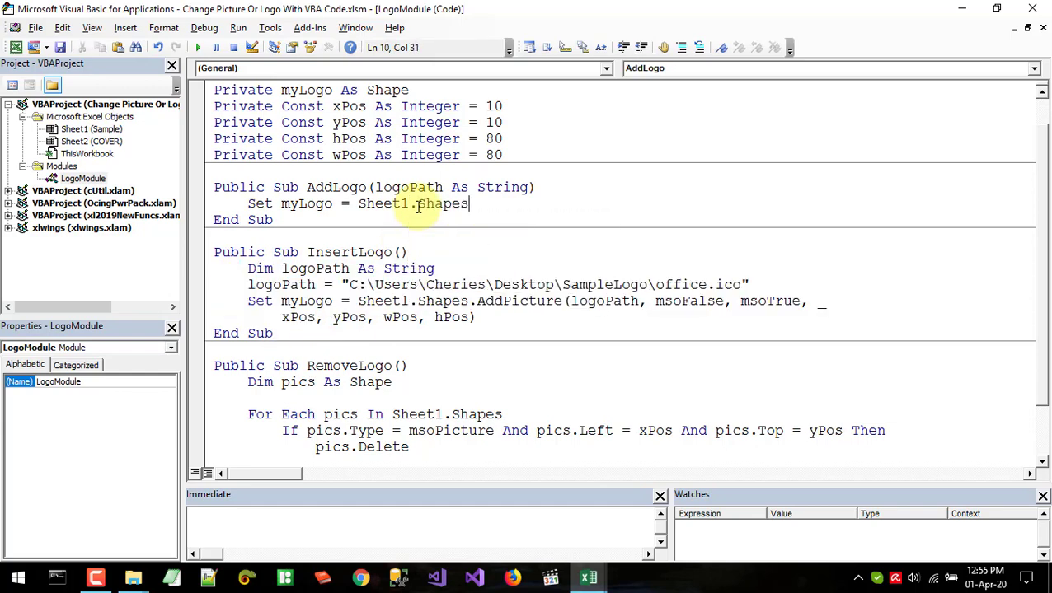
pyautogui.write('.a')
pyautogui.press('Escape')
# Replace AddLogo's unfinished Set line with InsertLogo's two-line Set myLogo = Sheet1.Shapes.AddPicture statement.
pyautogui.click(239, 301)
pyautogui.moveTo(239, 301); pyautogui.dragTo(528, 328)
pyautogui.hotkey('ctrl', 'c')
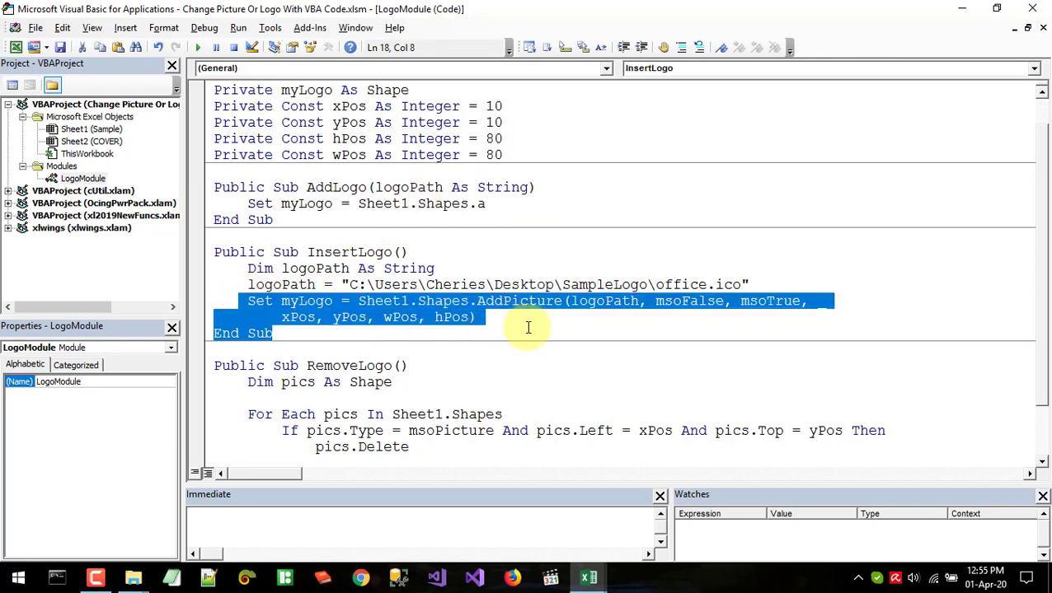
pyautogui.click(546, 320)
pyautogui.moveTo(250, 301); pyautogui.dragTo(476, 318)
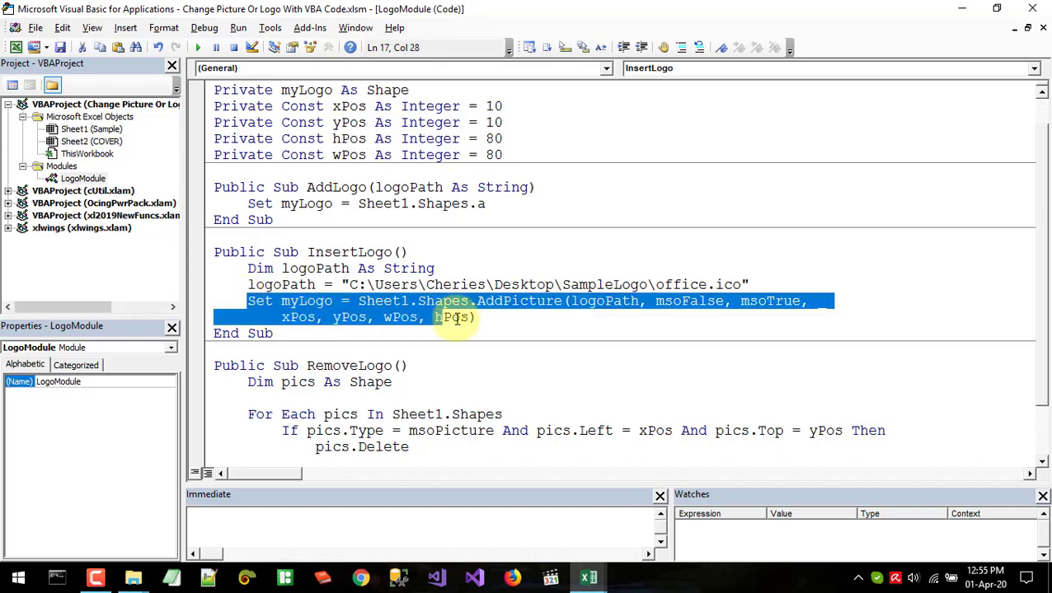
pyautogui.click(255, 204)
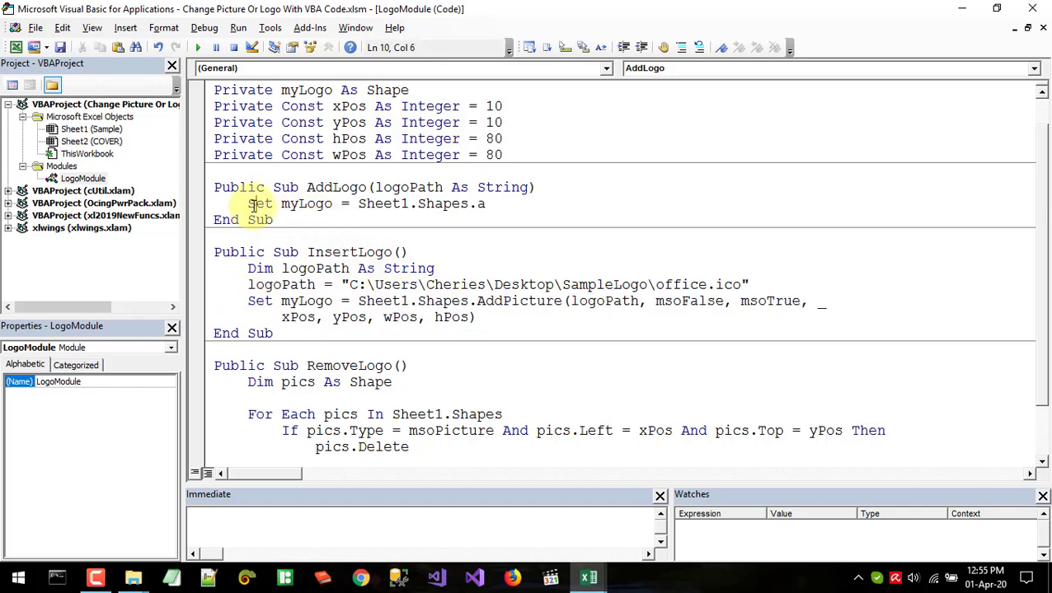
pyautogui.moveTo(244, 204); pyautogui.dragTo(504, 204)
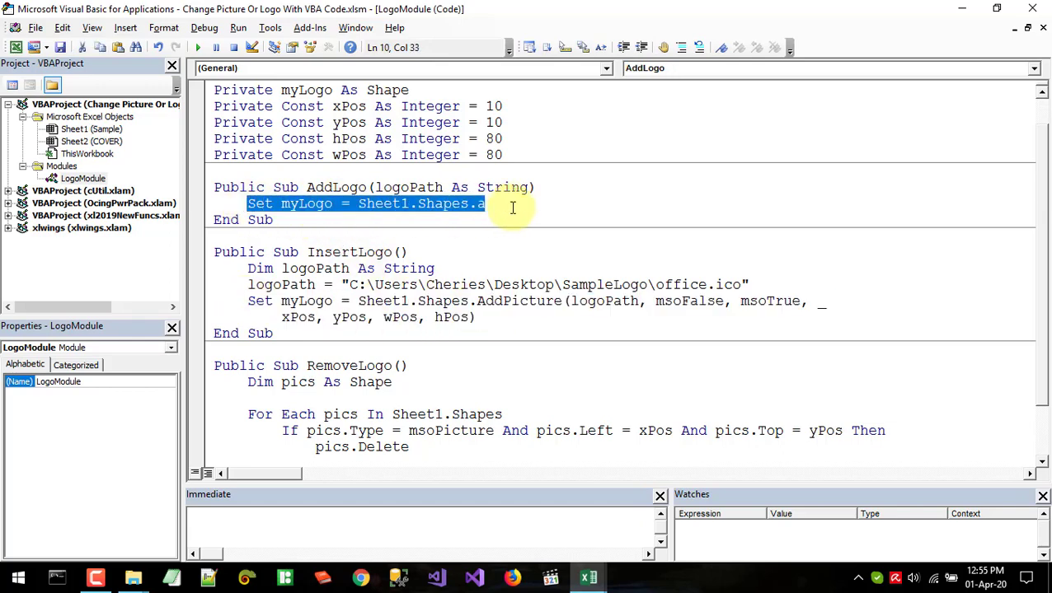
pyautogui.hotkey('ctrl', 'v')
pyautogui.click(337, 236)
# Review the AddPicture arguments (logoPath, msoFalse, msoTrue, xPos, yPos, wPos, hPos), then return to Excel's D10:D11.
pyautogui.click(299, 203)
pyautogui.click(384, 203)
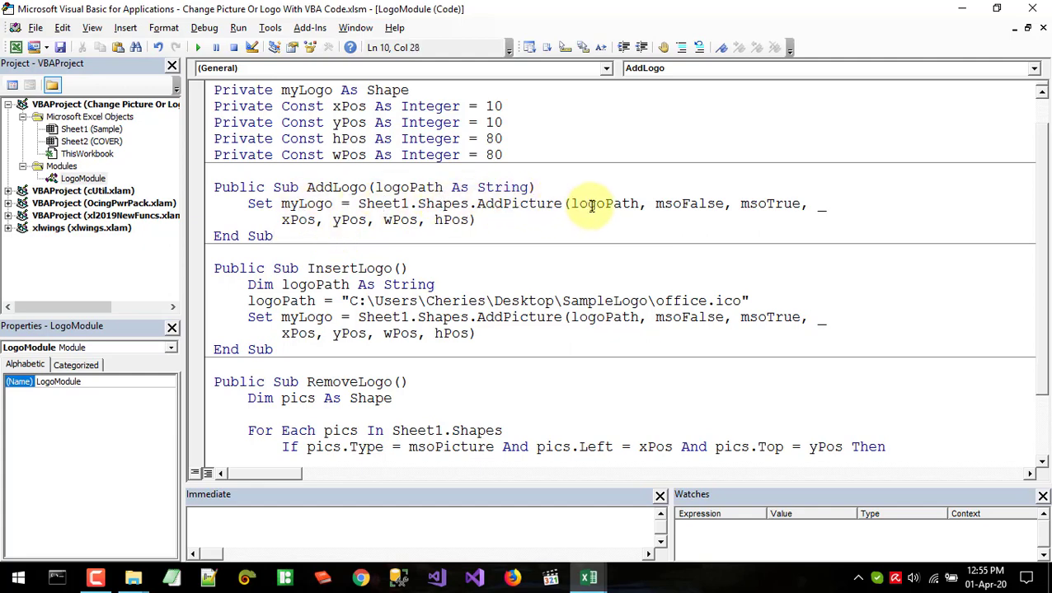
pyautogui.moveTo(381, 189); pyautogui.dragTo(435, 189)
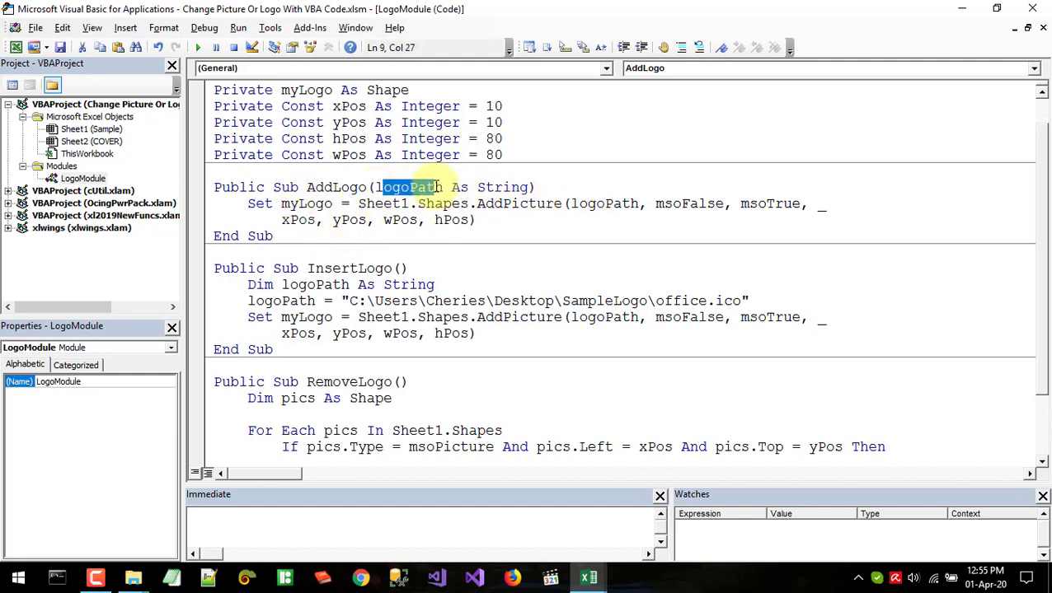
pyautogui.click(587, 201)
pyautogui.doubleClick(689, 204)
pyautogui.click(406, 238)
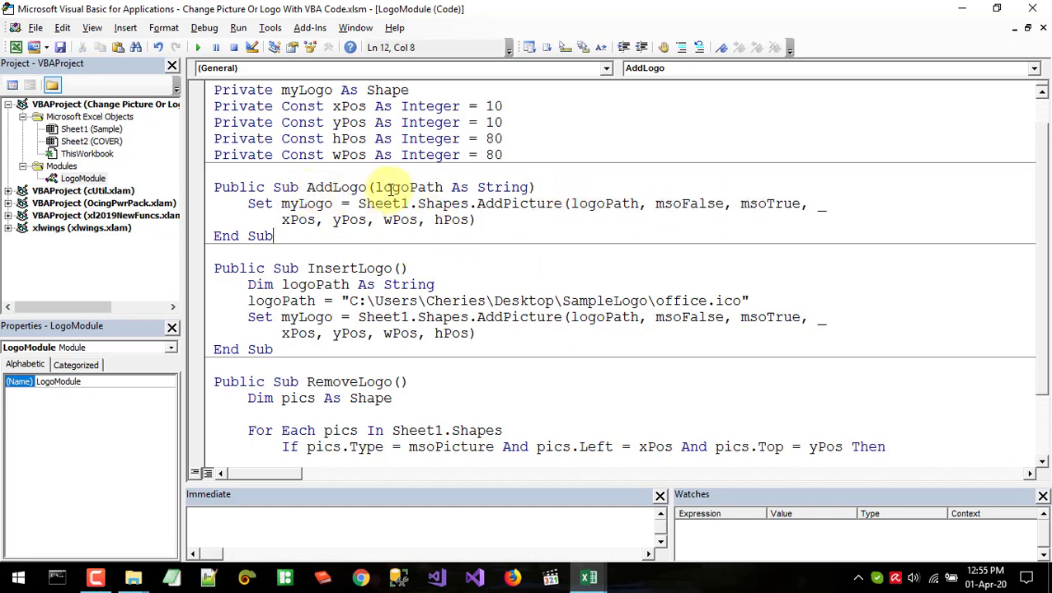
pyautogui.moveTo(383, 188); pyautogui.dragTo(436, 188)
pyautogui.moveTo(332, 270); pyautogui.dragTo(367, 270)
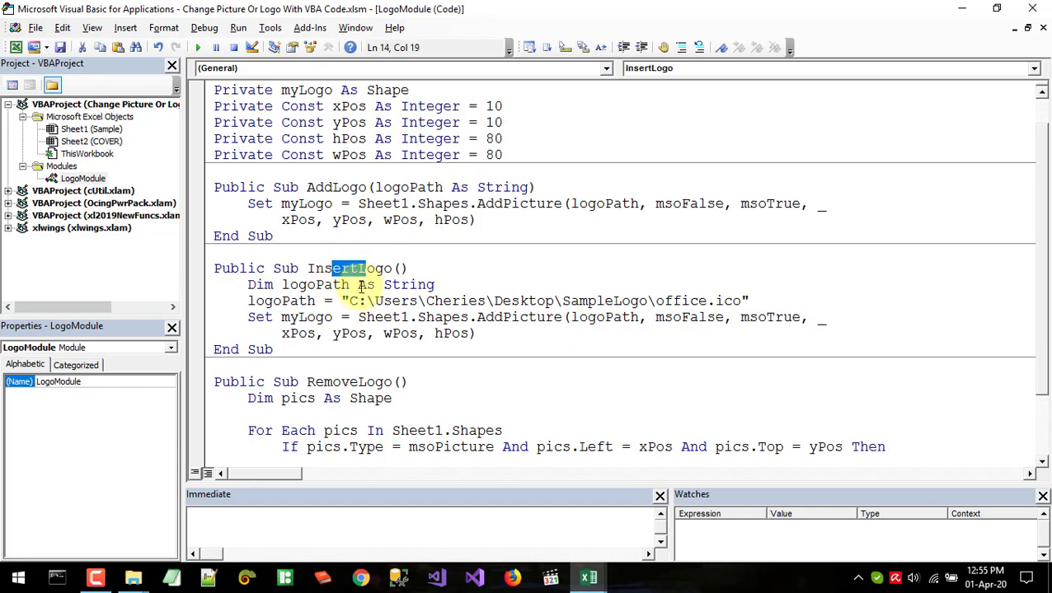
pyautogui.click(299, 220)
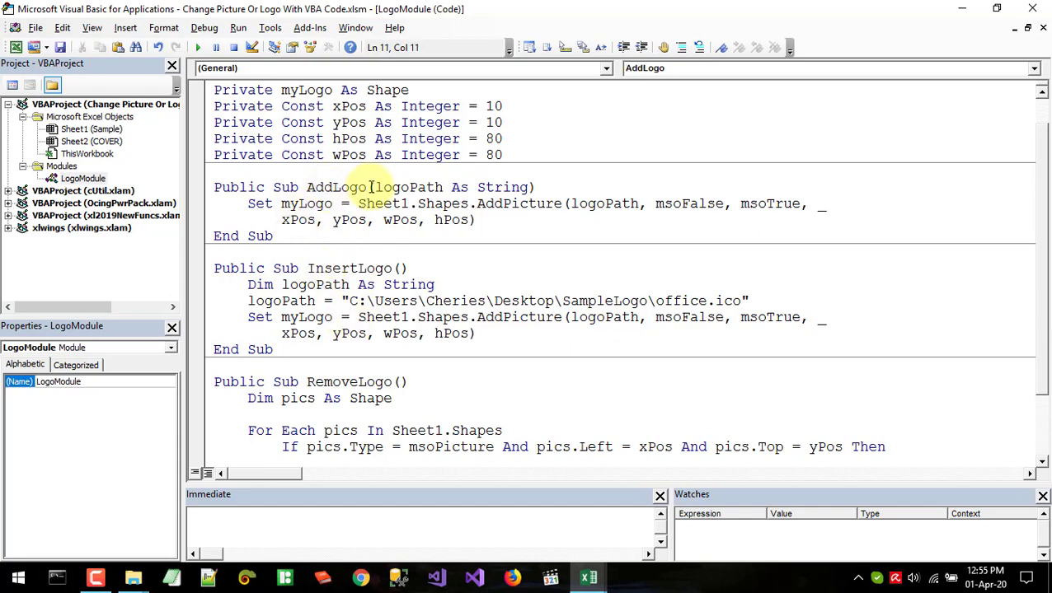
pyautogui.moveTo(375, 188); pyautogui.dragTo(467, 188)
pyautogui.click(370, 221)
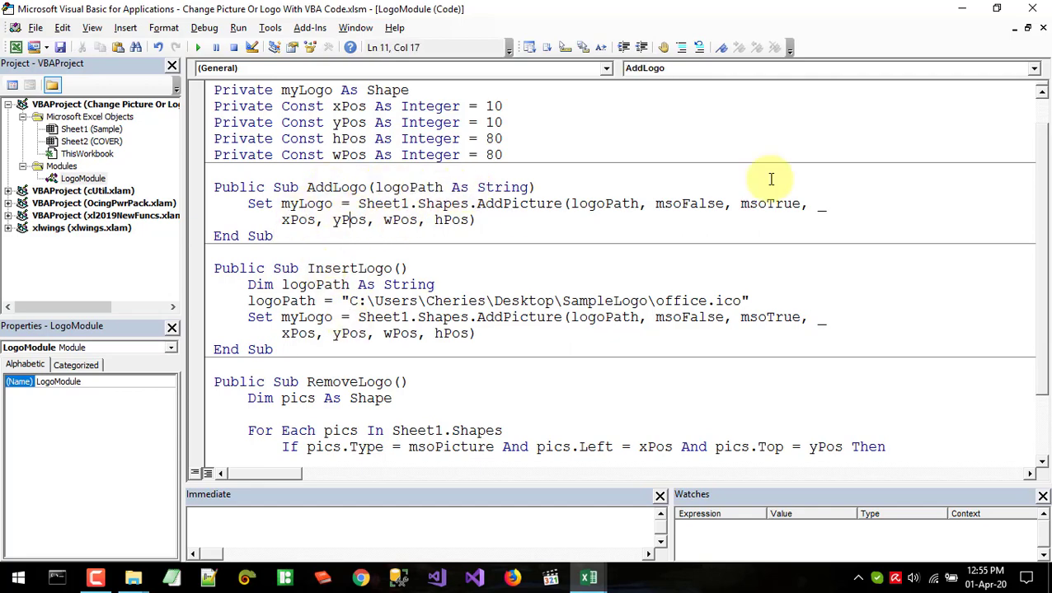
pyautogui.click(961, 8)
pyautogui.moveTo(321, 343); pyautogui.dragTo(324, 369)
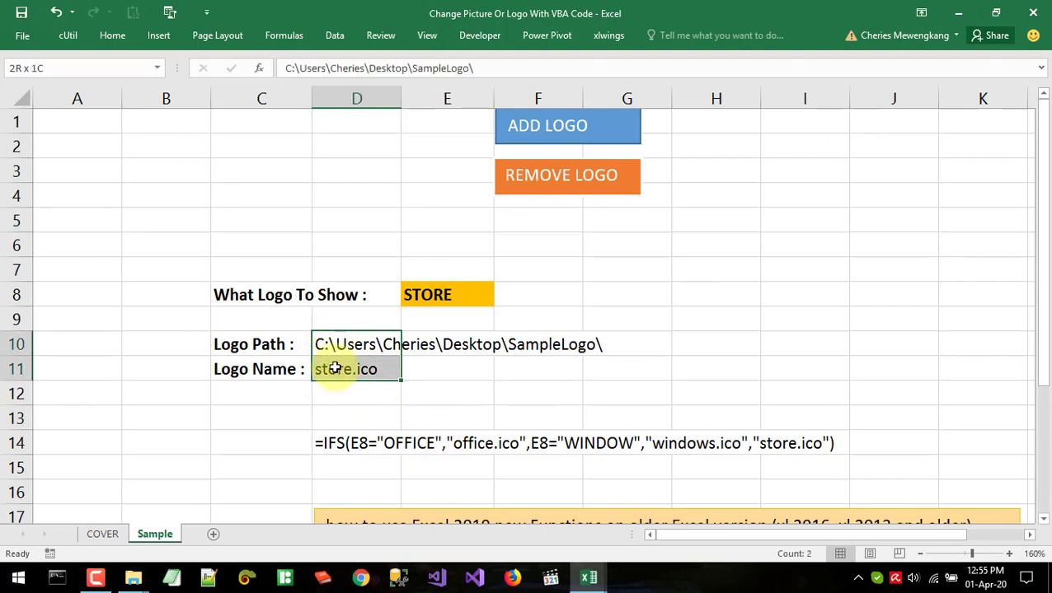
pyautogui.click(330, 392)
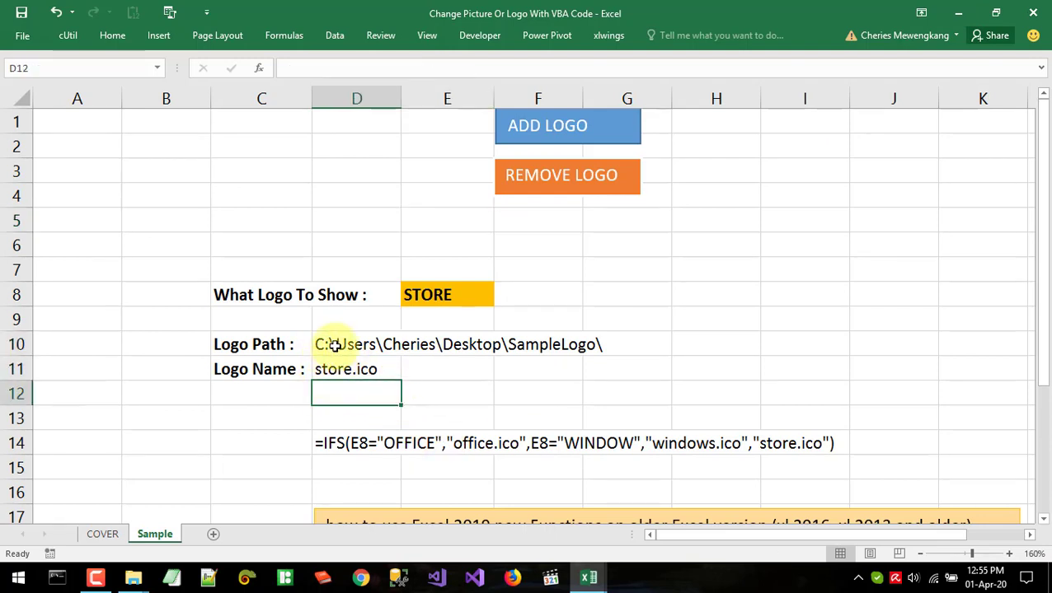
pyautogui.click(324, 345)
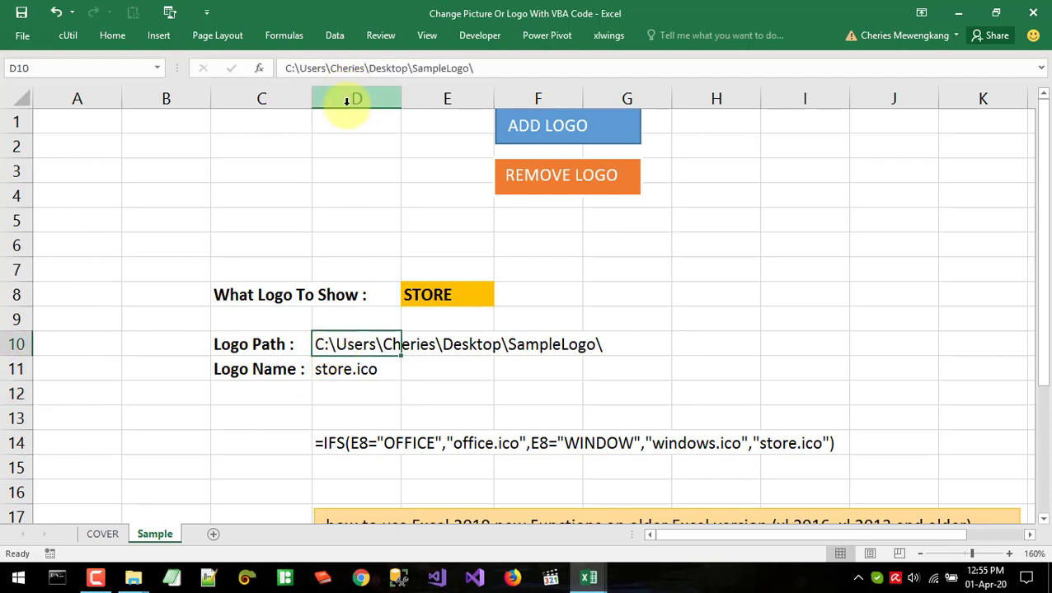
pyautogui.click(338, 373)
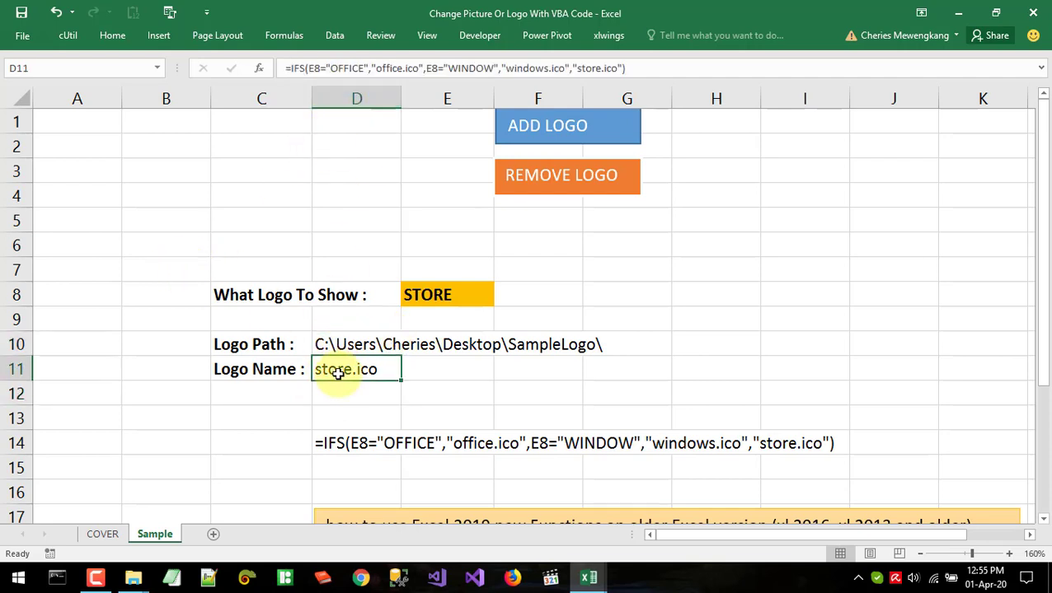
pyautogui.click(372, 419)
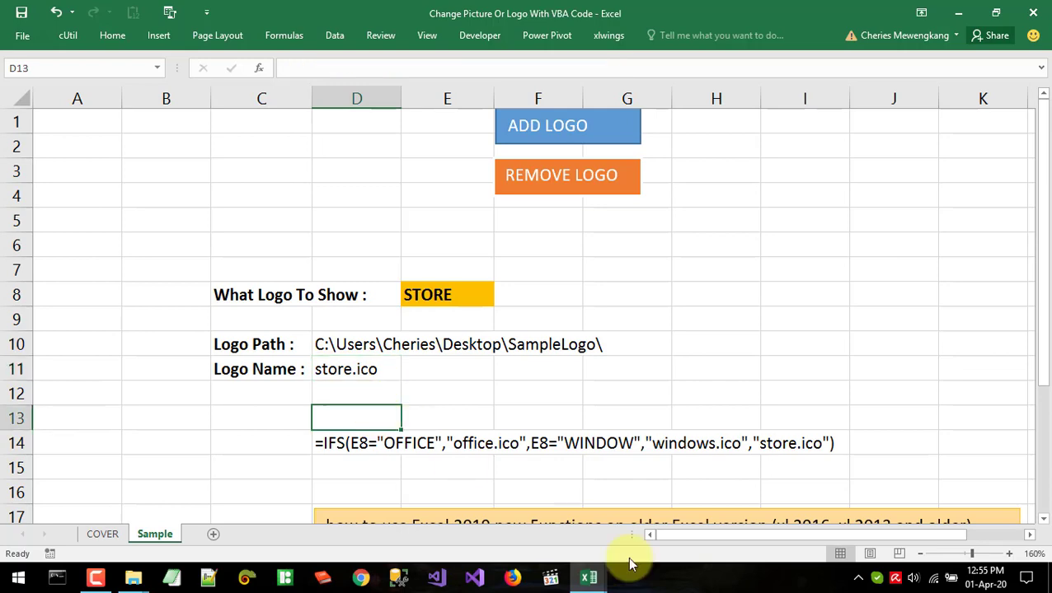
pyautogui.moveTo(589, 577)
pyautogui.click(637, 534)
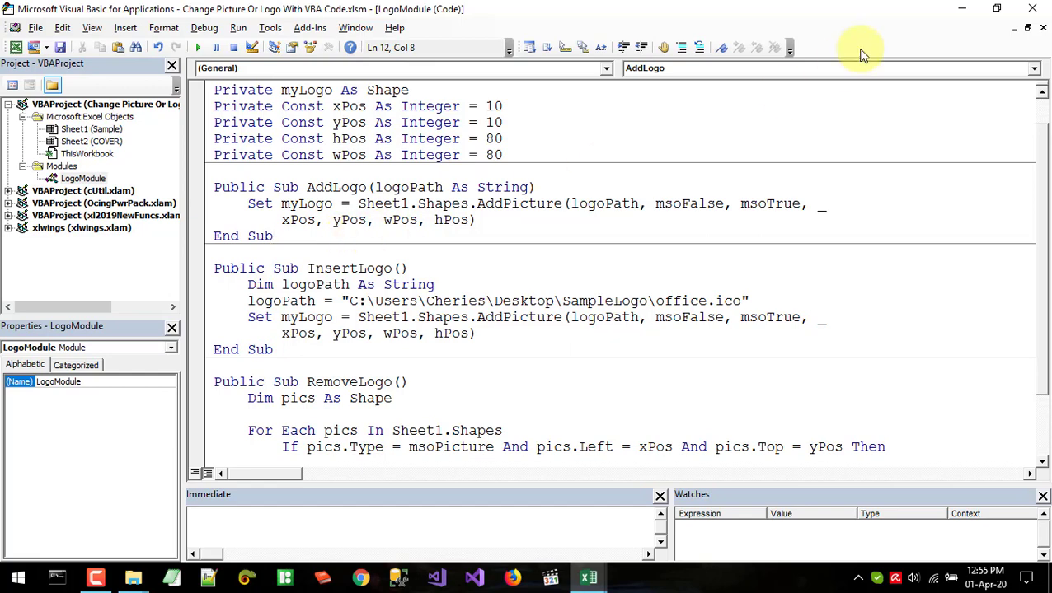
pyautogui.click(960, 8)
pyautogui.click(463, 295)
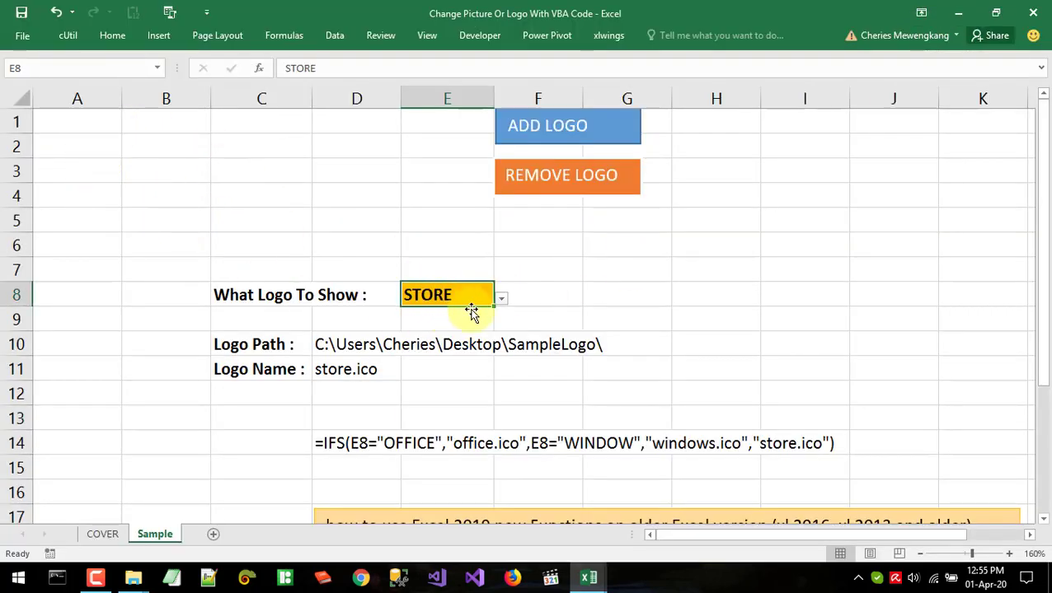
pyautogui.click(500, 299)
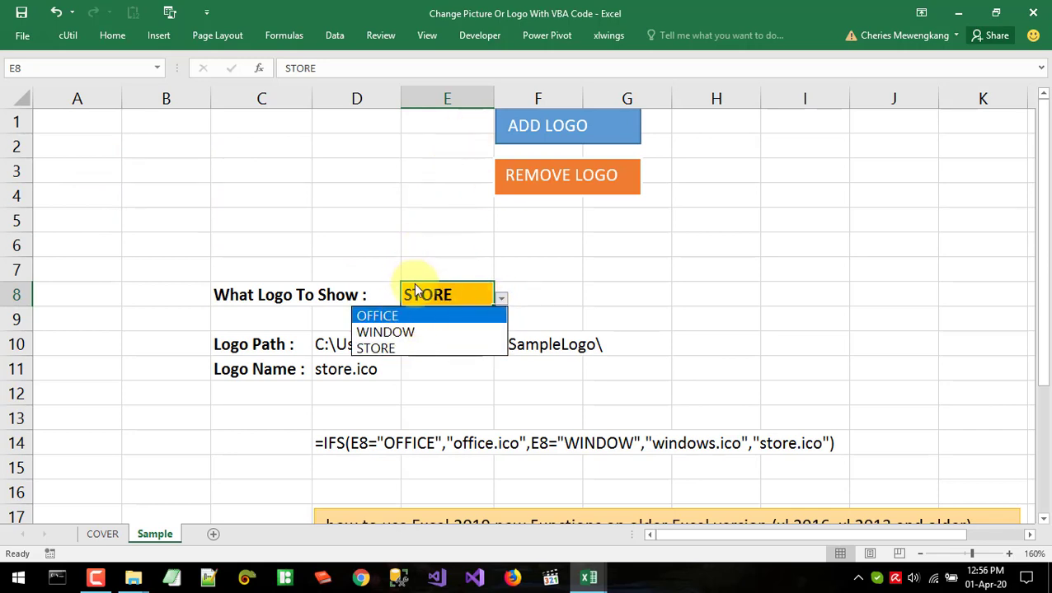
pyautogui.click(419, 288)
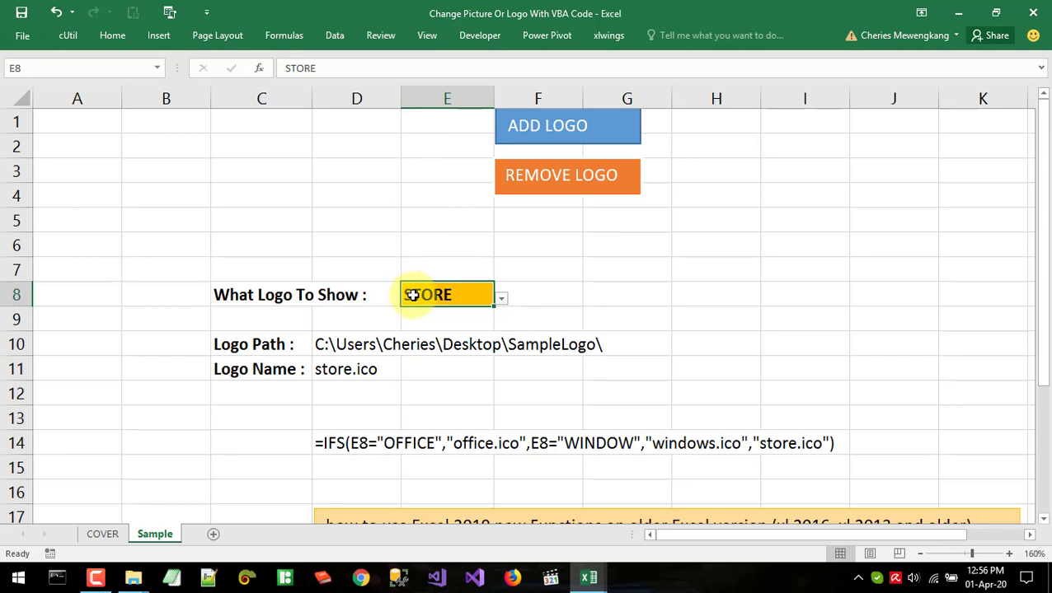
# Open the Sheet1 (Sample) code module and write the Private Sub Worksheet_Change header below Option Explicit.
pyautogui.moveTo(587, 575)
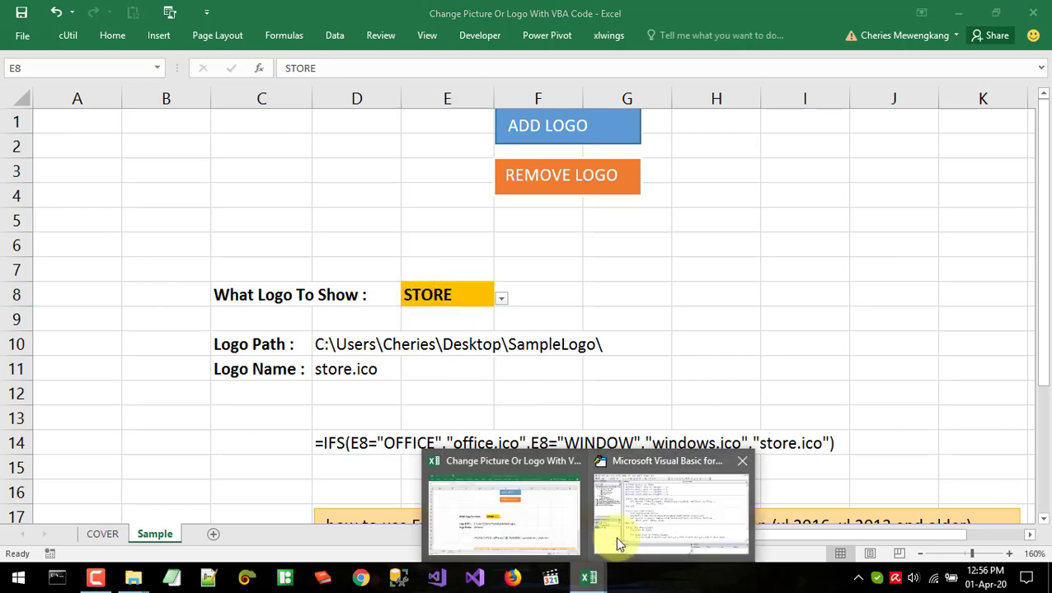
pyautogui.click(615, 541)
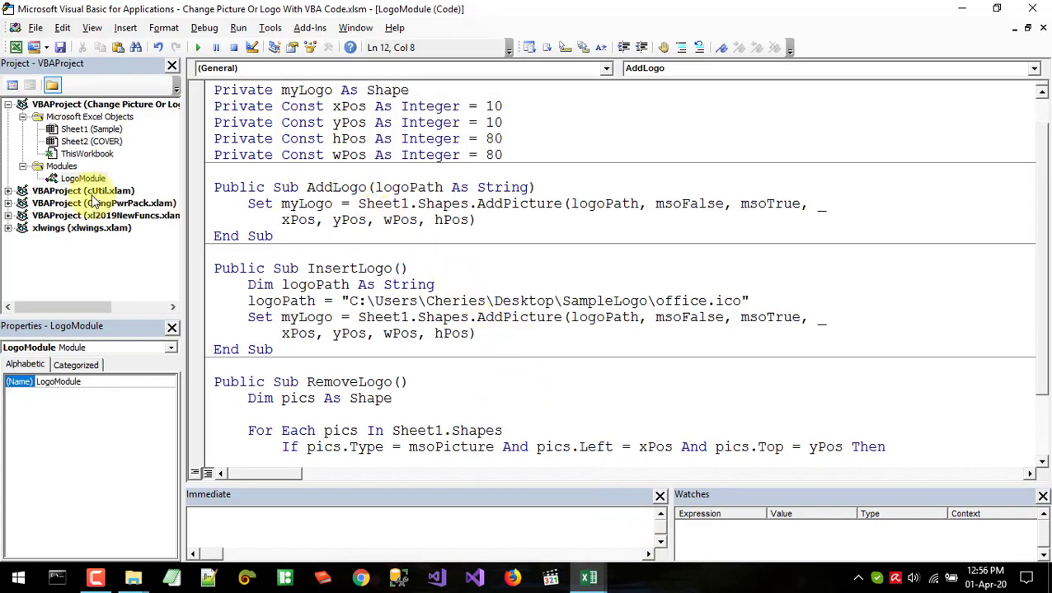
pyautogui.doubleClick(91, 129)
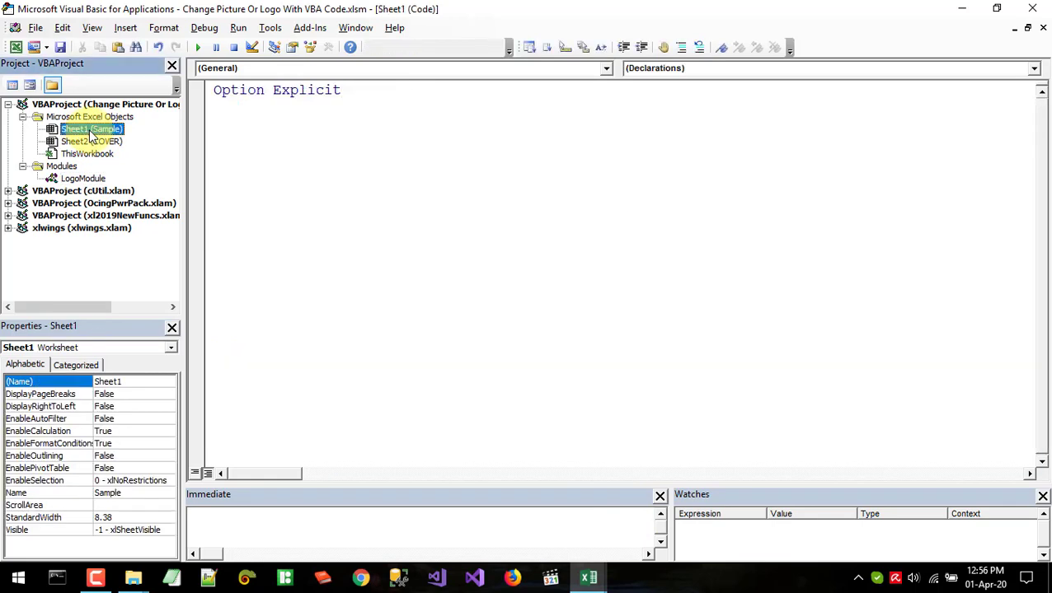
pyautogui.click(269, 123)
pyautogui.write('private sub Worksheet_Change')
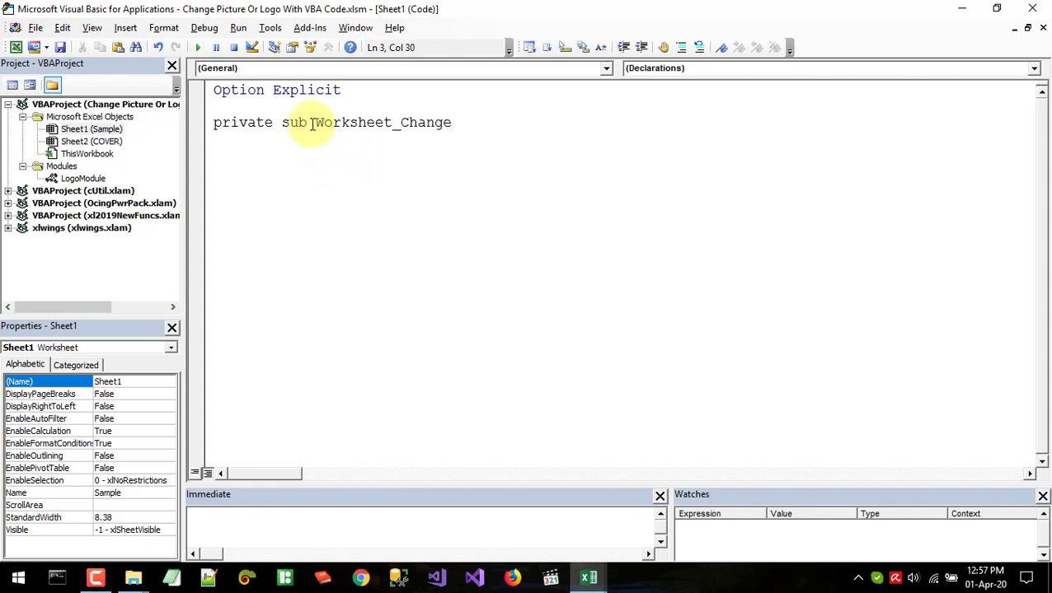
pyautogui.moveTo(314, 122)
pyautogui.mouseDown()
pyautogui.moveTo(452, 122)
pyautogui.moveTo(392, 122)
pyautogui.mouseUp()
pyautogui.click(418, 122)
pyautogui.click(455, 122)
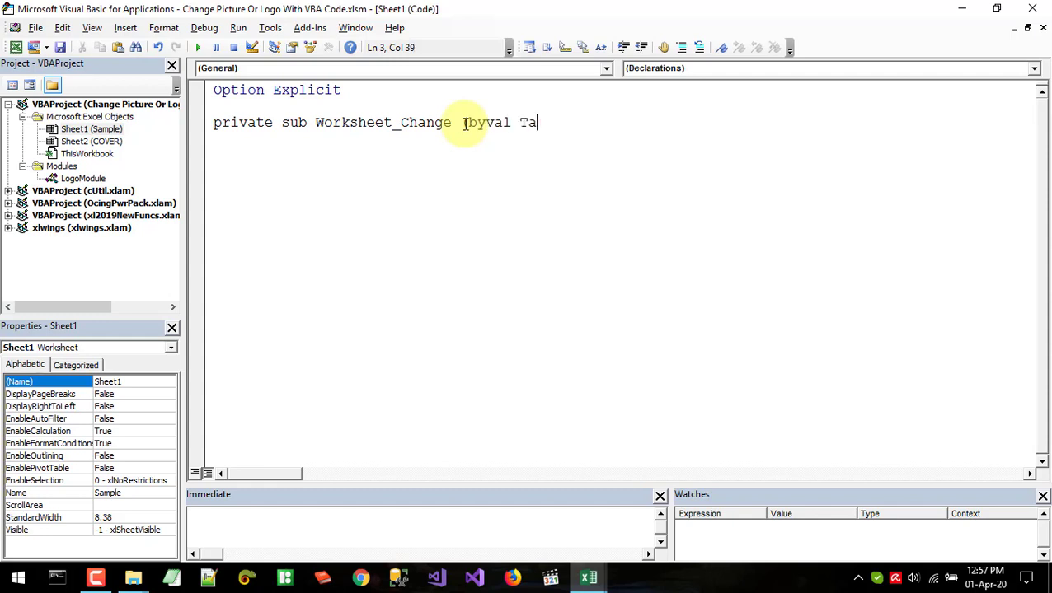
# Finish the header with ByVal Target As Range and start an indented procedure body.
pyautogui.write('rget as ')
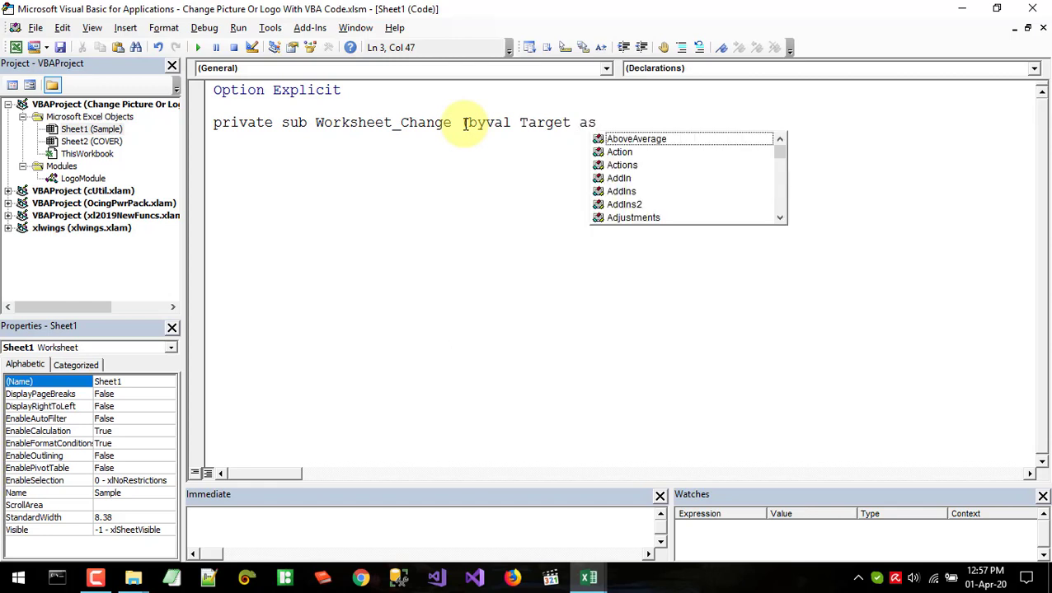
pyautogui.write('ran')
pyautogui.press('Tab')
pyautogui.press('Return')
pyautogui.press('Tab')
pyautogui.write('if target')
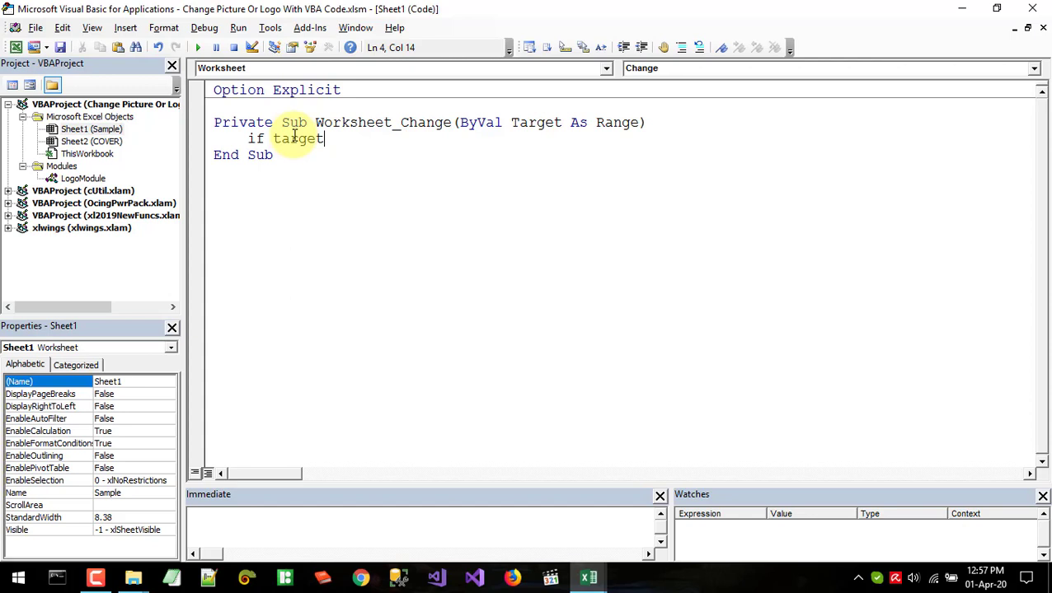
# Start the body with an unfinished If Target.Address line, then switch back to the Excel workbook.
pyautogui.write('.a')
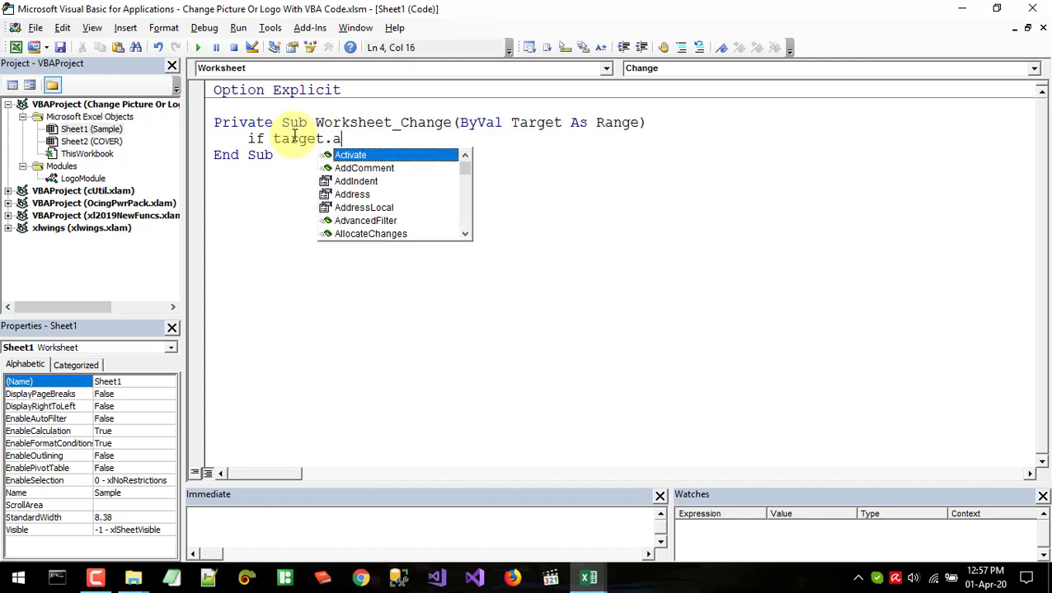
pyautogui.write('dd')
pyautogui.press('Down')
pyautogui.press('Down')
pyautogui.press('Tab')
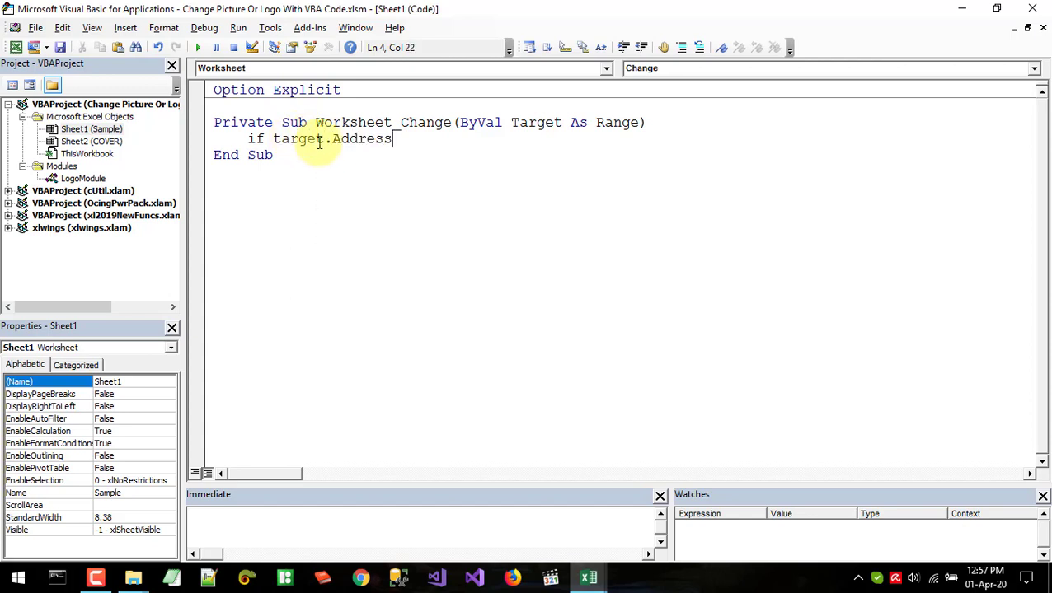
pyautogui.press('Down')
pyautogui.click(447, 142)
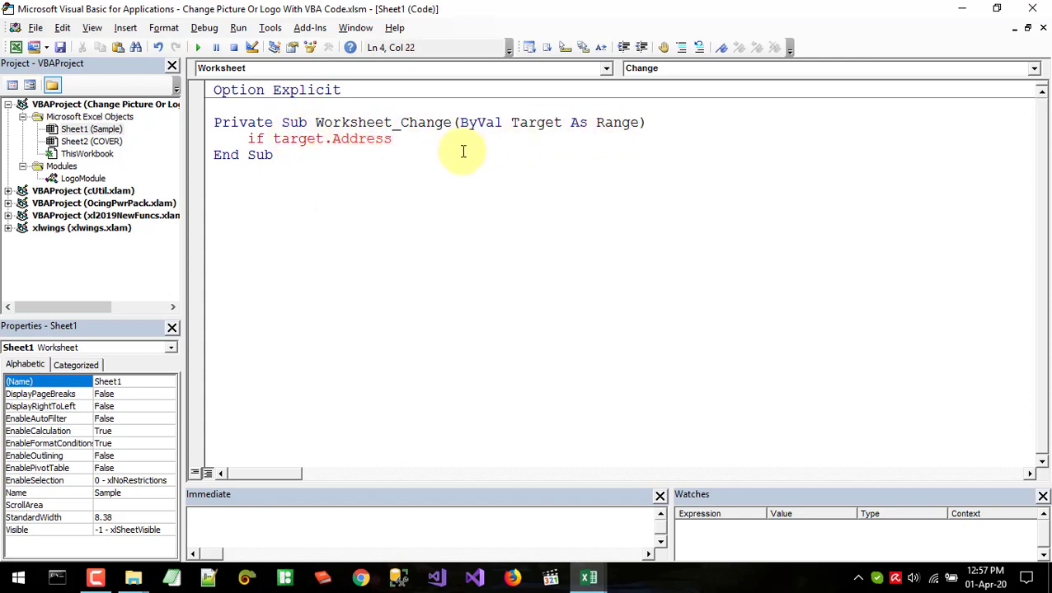
pyautogui.doubleClick(535, 122)
pyautogui.press('Down')
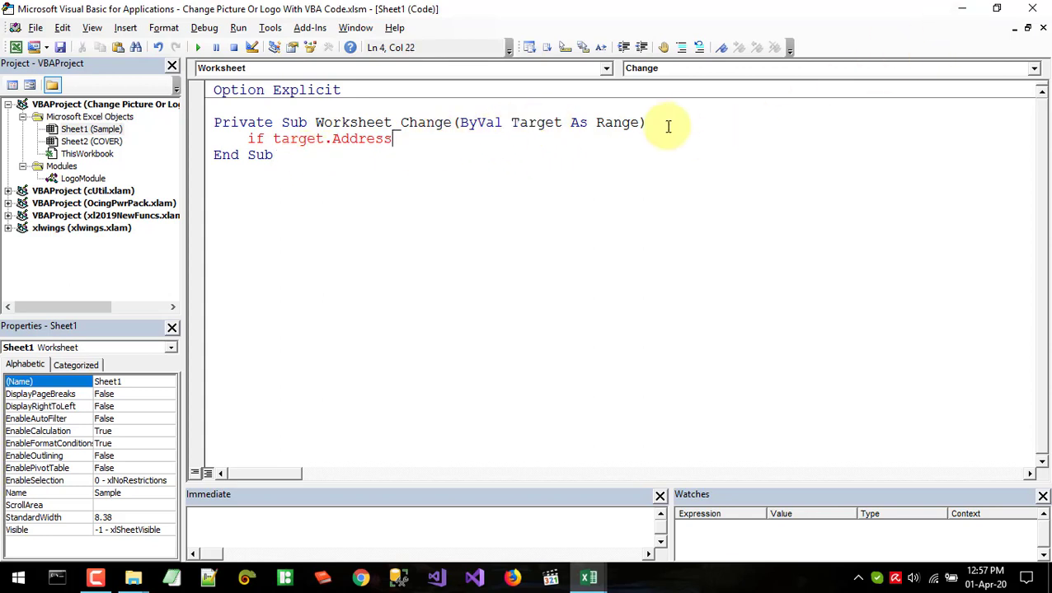
pyautogui.click(959, 10)
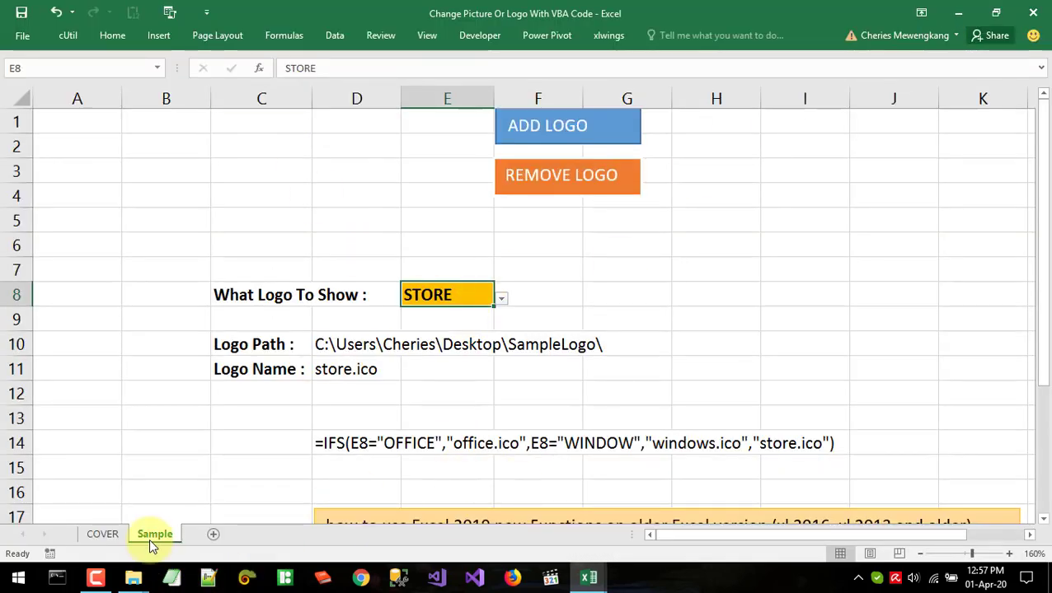
# Enter the test value sdkjej in G7 to trigger the Worksheet_Change event.
pyautogui.click(385, 374)
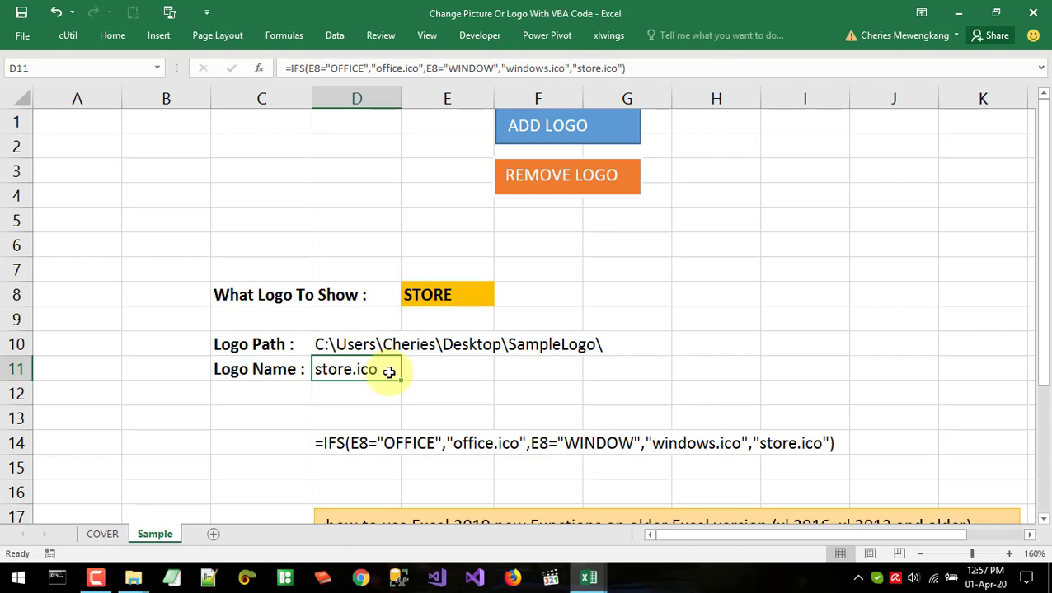
pyautogui.click(434, 294)
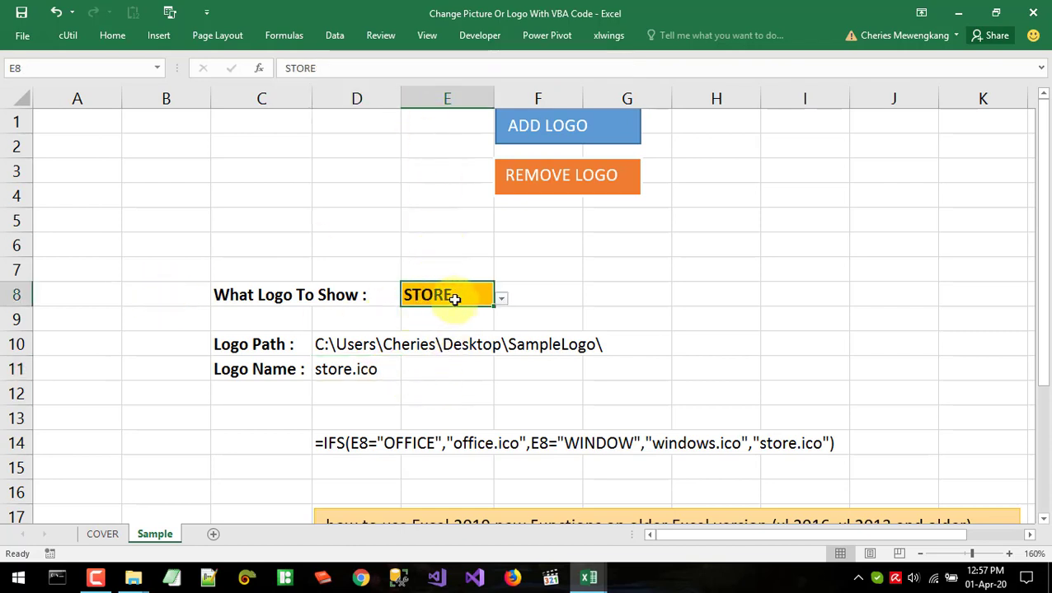
pyautogui.click(611, 267)
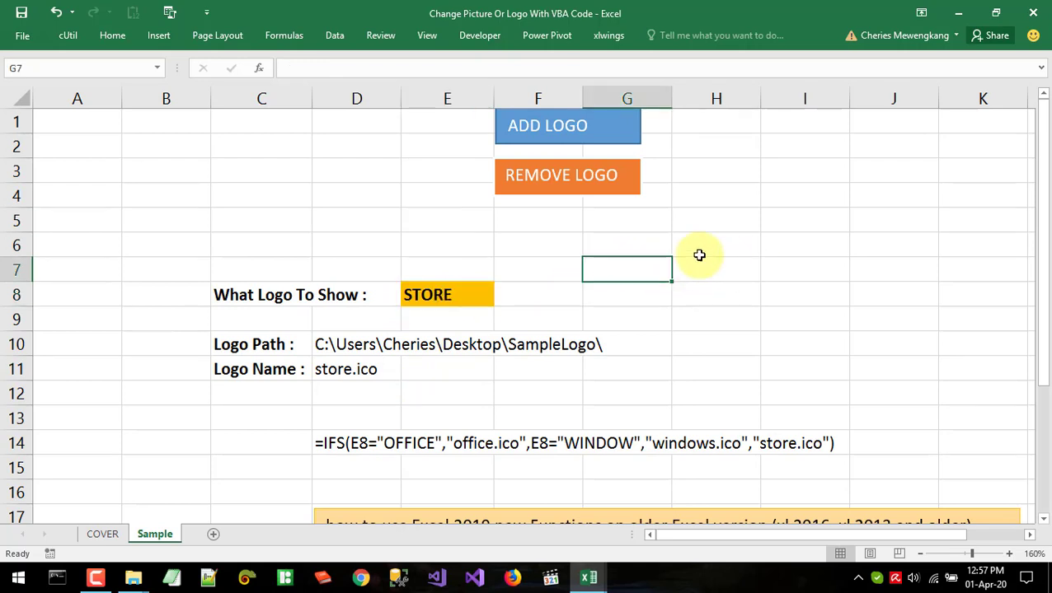
pyautogui.click(726, 248)
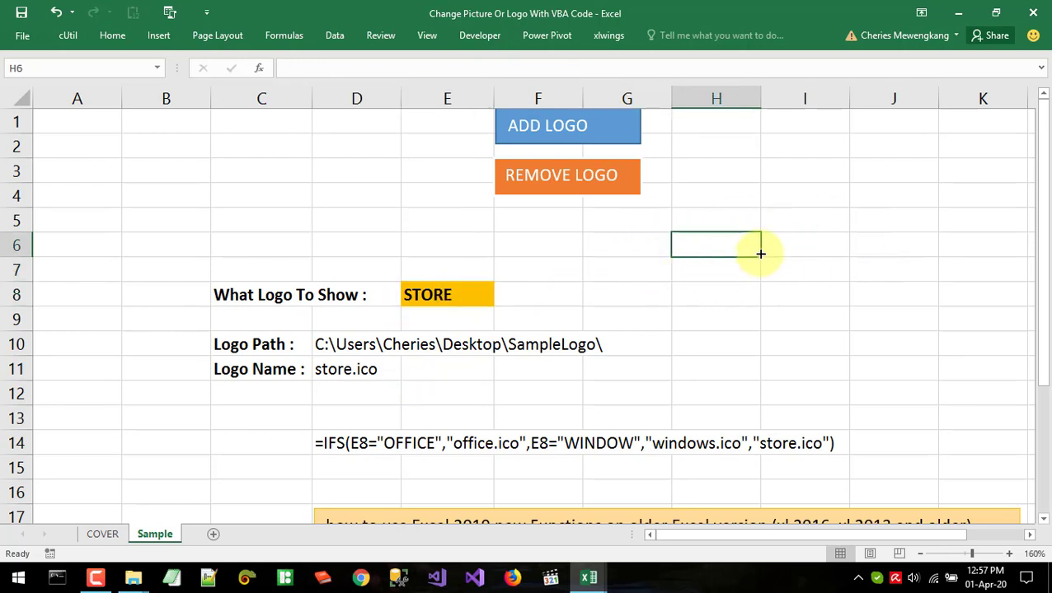
pyautogui.click(621, 271)
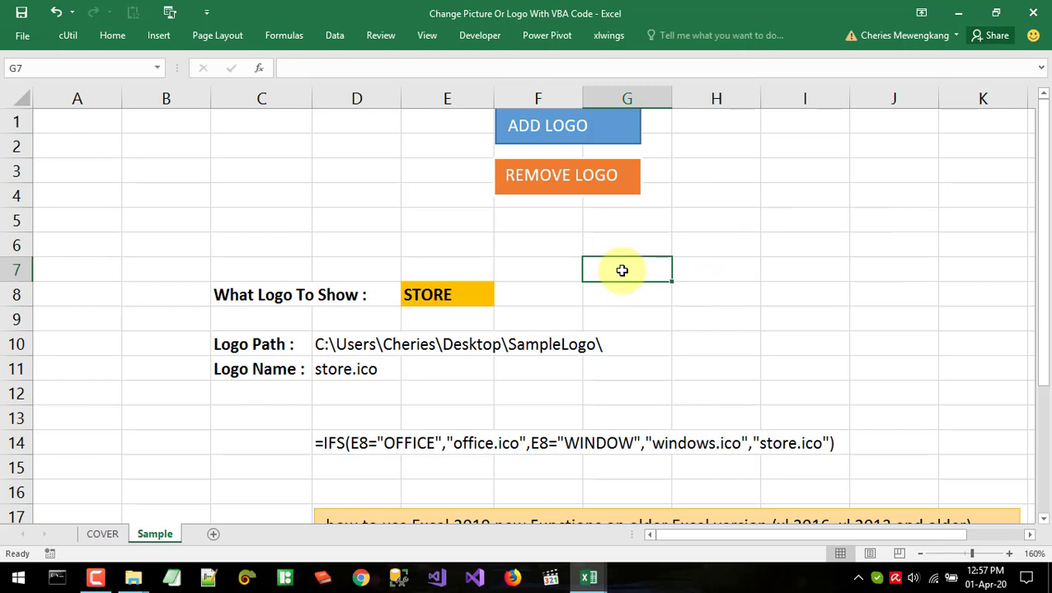
pyautogui.write('sdkjej')
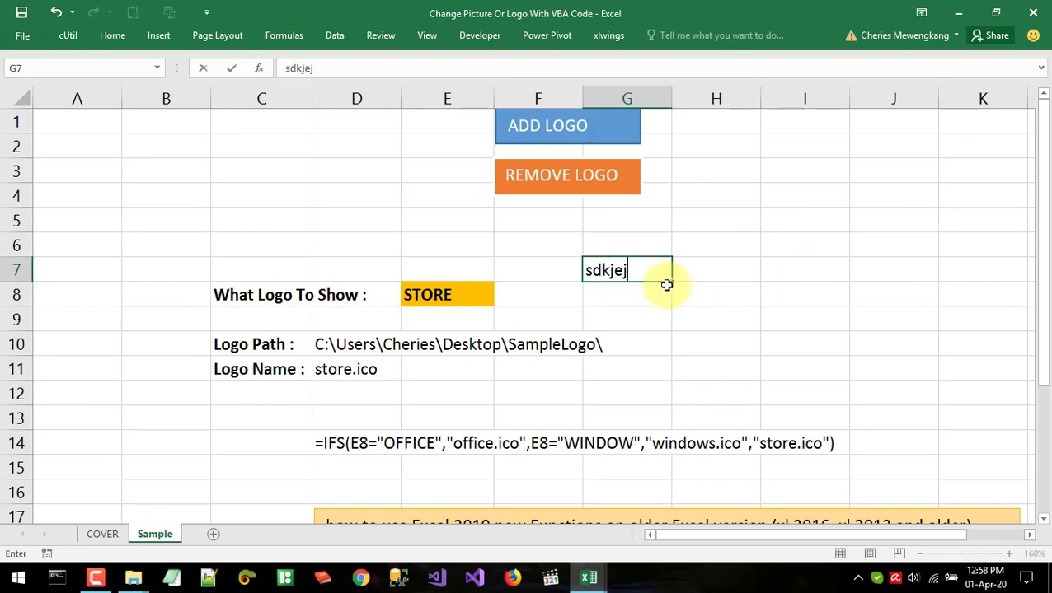
pyautogui.press('Return')
# Dismiss the compile error, reset the macro, and comment out the Worksheet_Change lines.
pyautogui.click(503, 351)
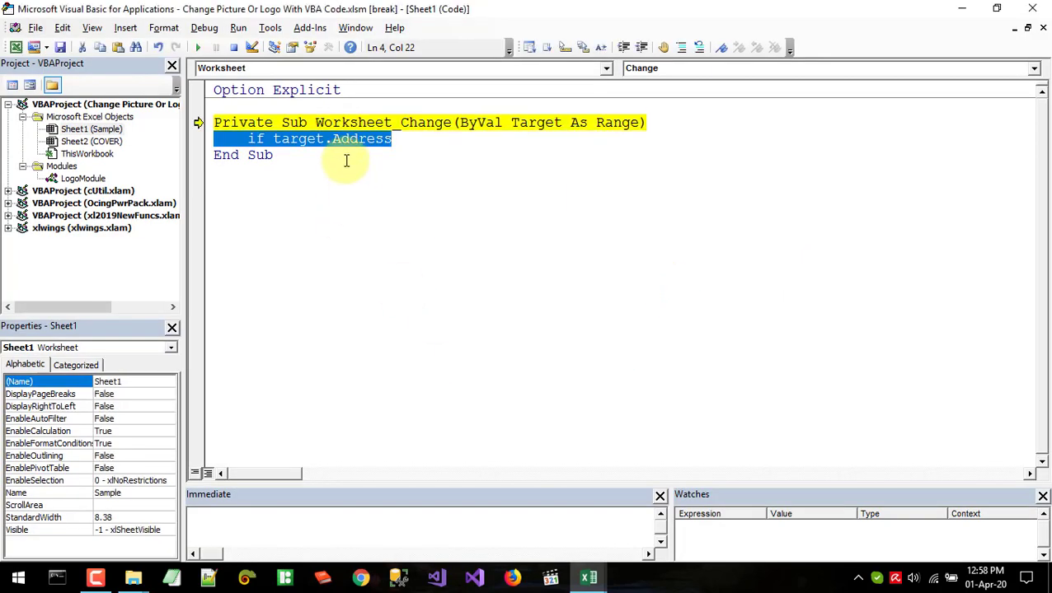
pyautogui.click(237, 48)
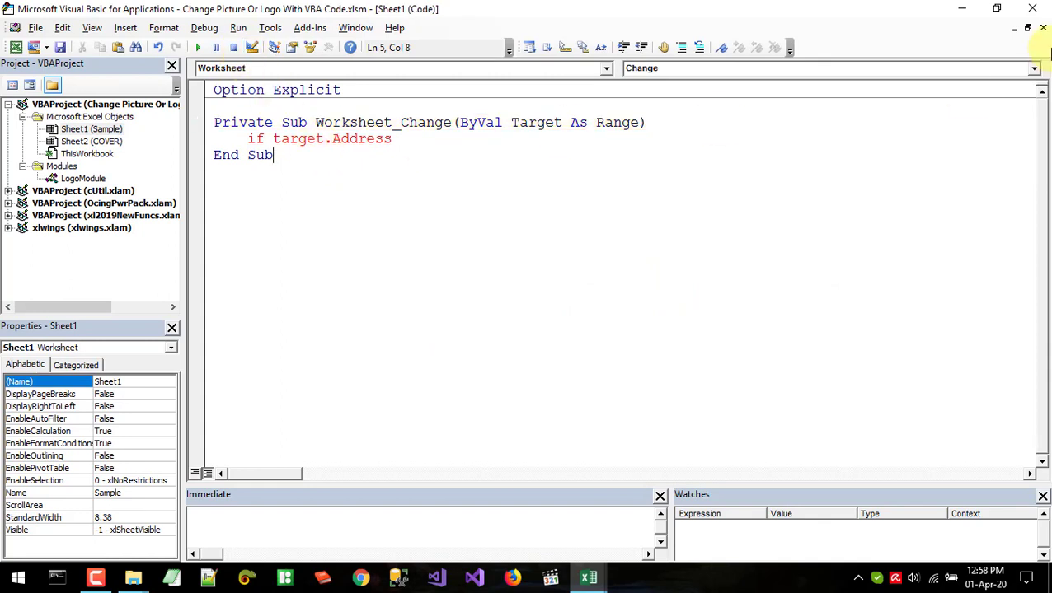
pyautogui.click(961, 8)
pyautogui.click(606, 273)
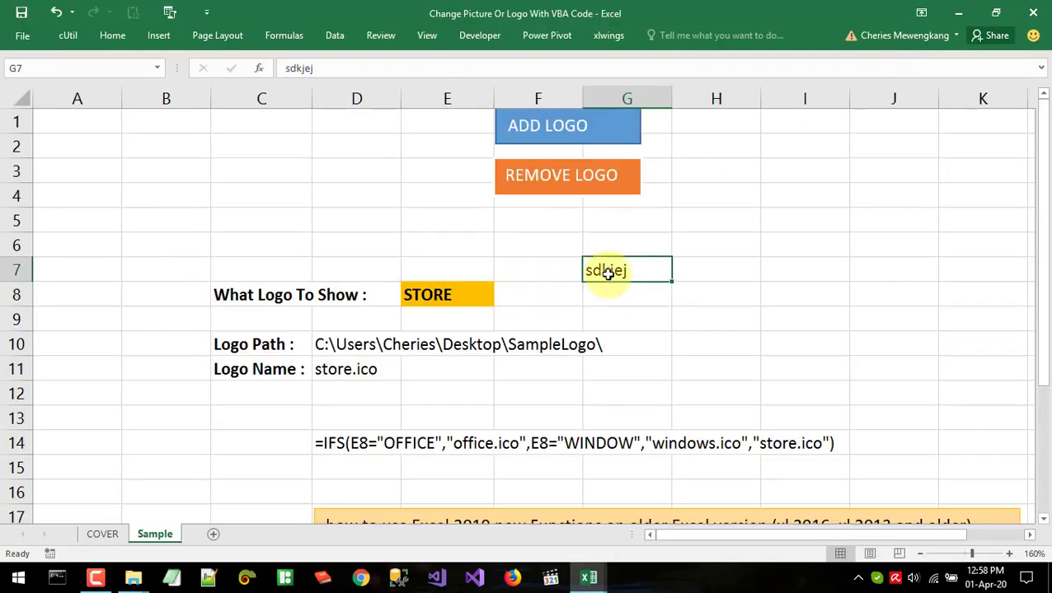
pyautogui.click(458, 291)
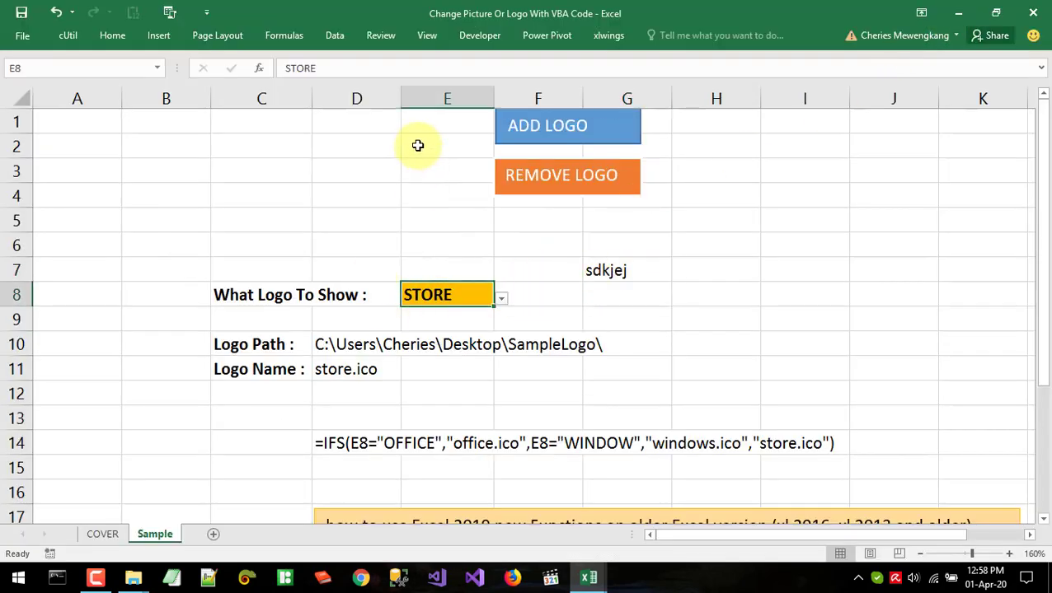
pyautogui.click(653, 521)
pyautogui.moveTo(213, 122); pyautogui.dragTo(276, 158)
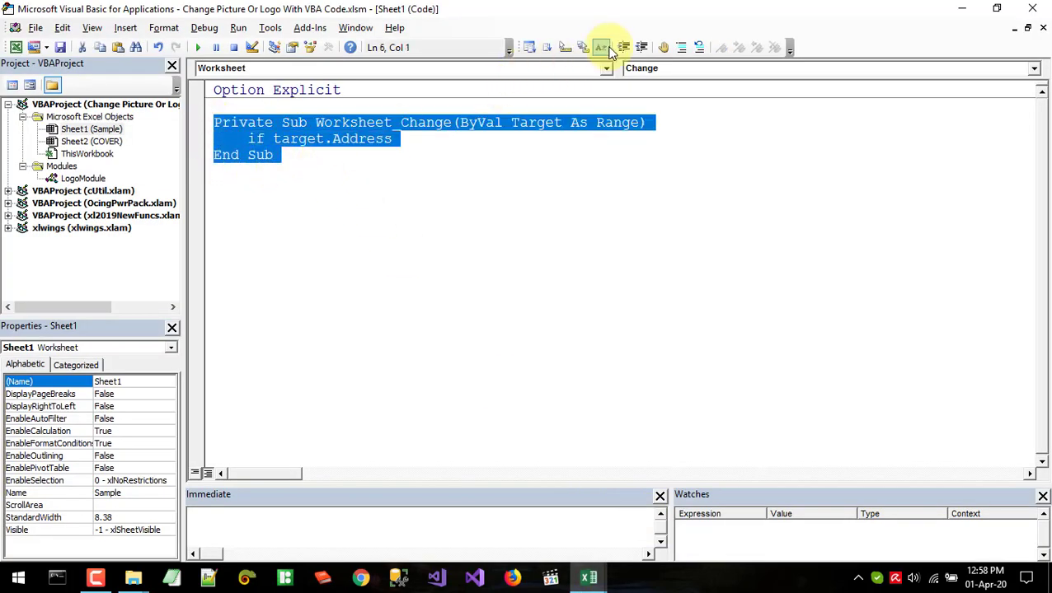
pyautogui.click(681, 46)
# Clear G7 and set E8's dropdown to OFFICE, passing through WINDOW first.
pyautogui.click(961, 9)
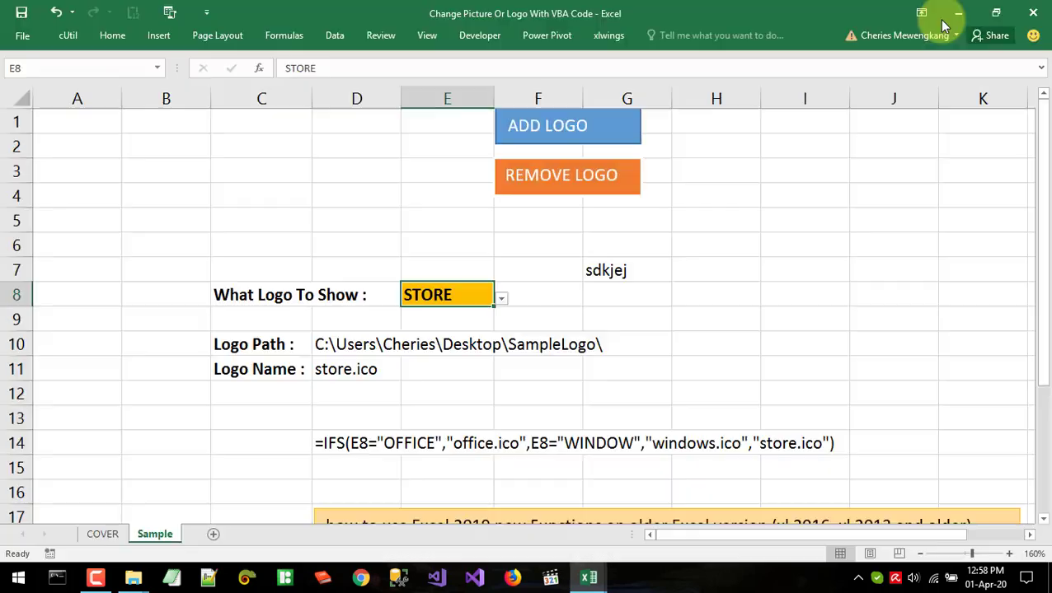
pyautogui.click(611, 270)
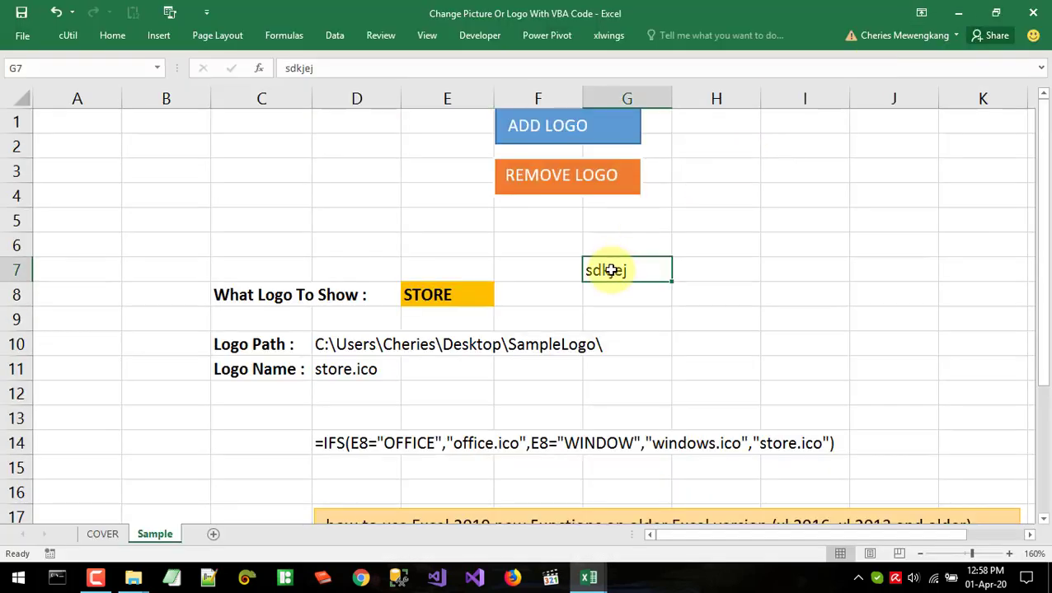
pyautogui.press('Delete')
pyautogui.click(460, 348)
pyautogui.click(430, 299)
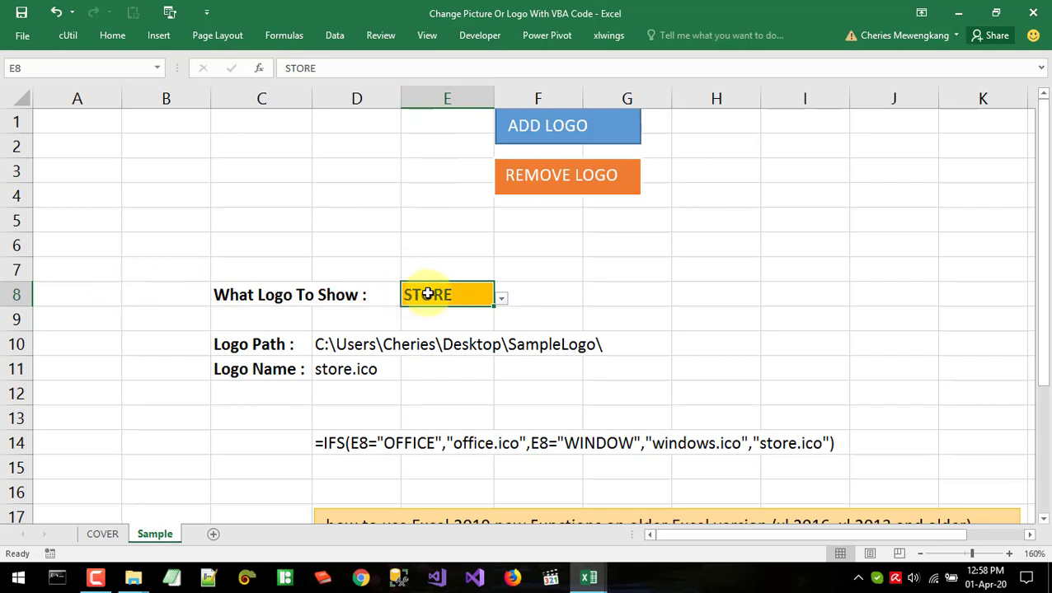
pyautogui.click(505, 301)
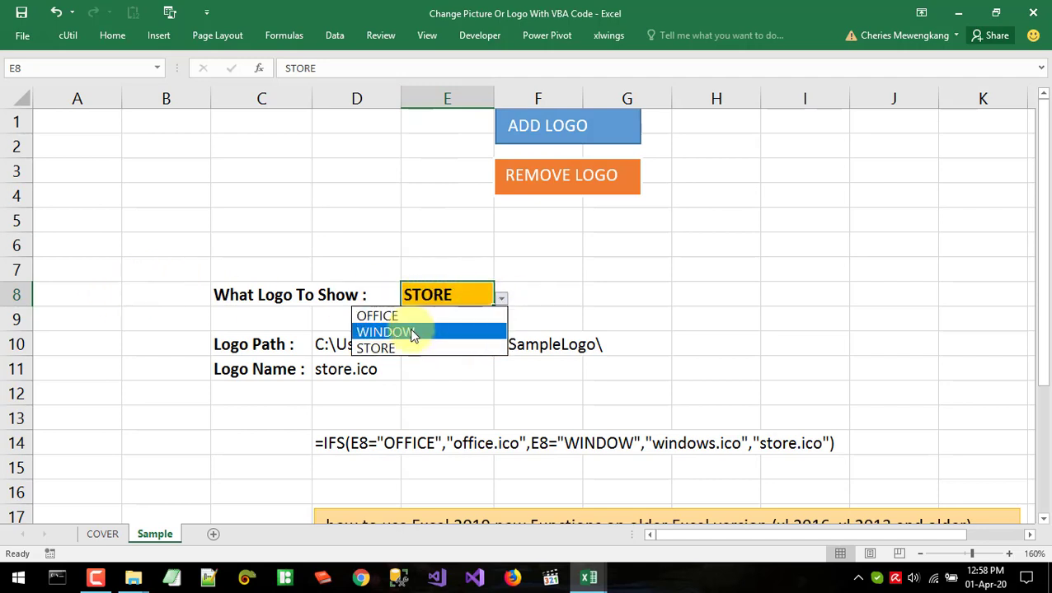
pyautogui.click(409, 331)
pyautogui.click(493, 303)
pyautogui.click(430, 316)
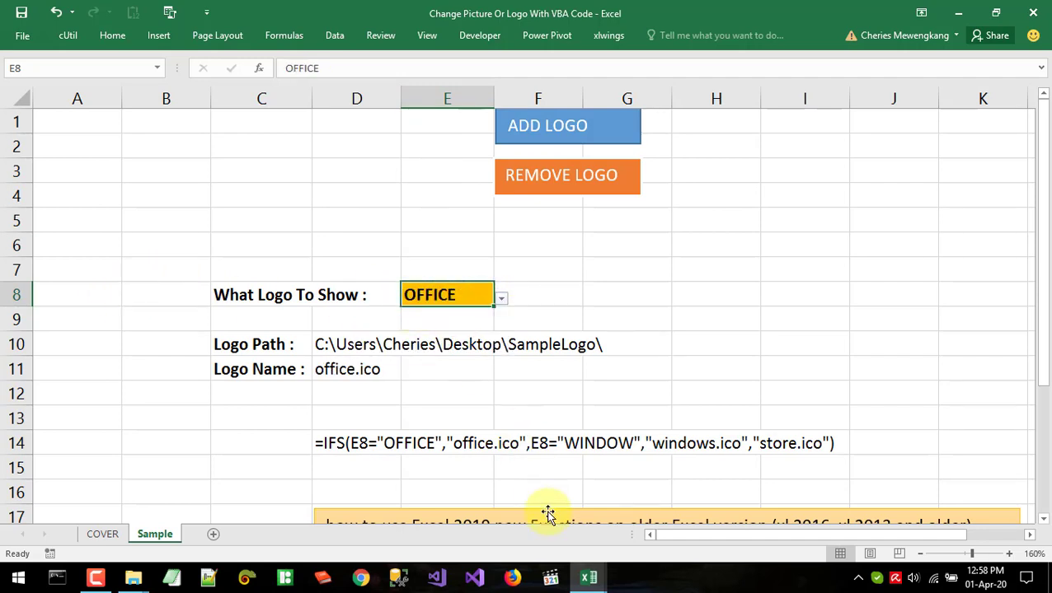
# Uncomment the three Worksheet_Change procedure lines in the VBA editor.
pyautogui.moveTo(593, 575)
pyautogui.click(634, 542)
pyautogui.click(325, 169)
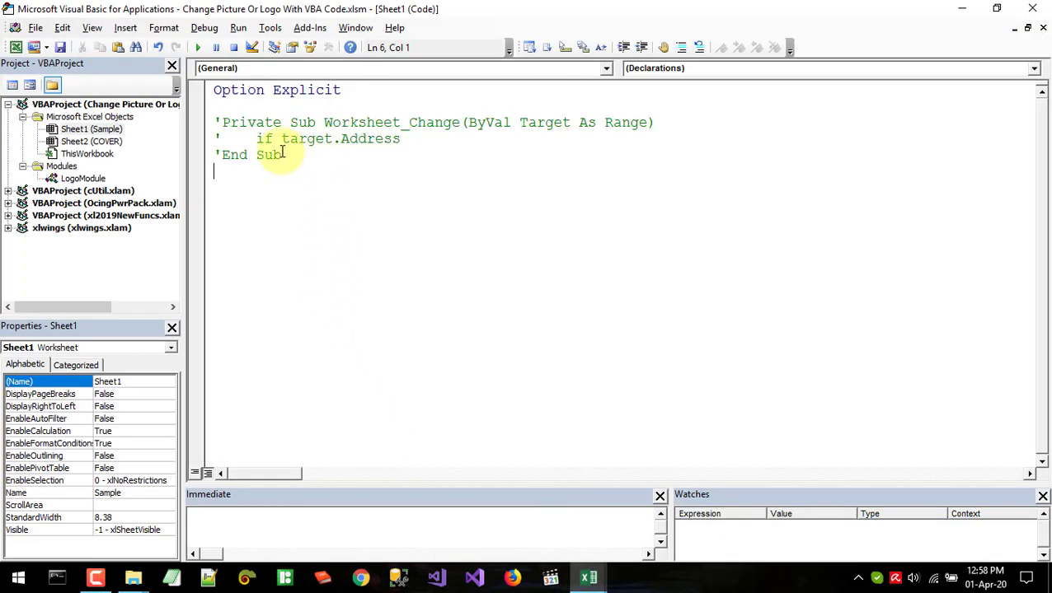
pyautogui.moveTo(288, 158); pyautogui.dragTo(243, 130)
pyautogui.click(699, 47)
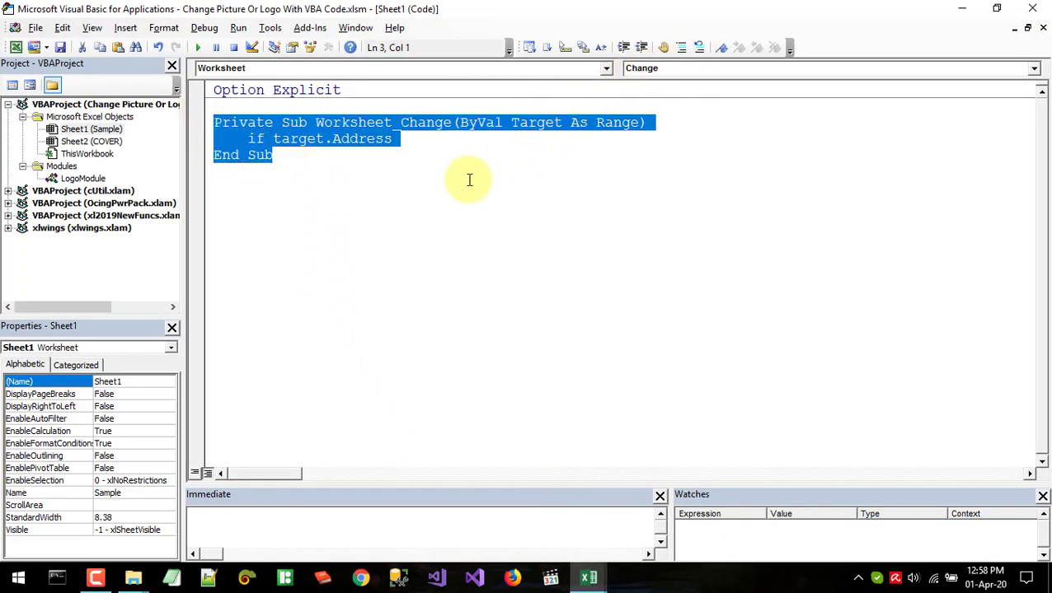
pyautogui.click(373, 168)
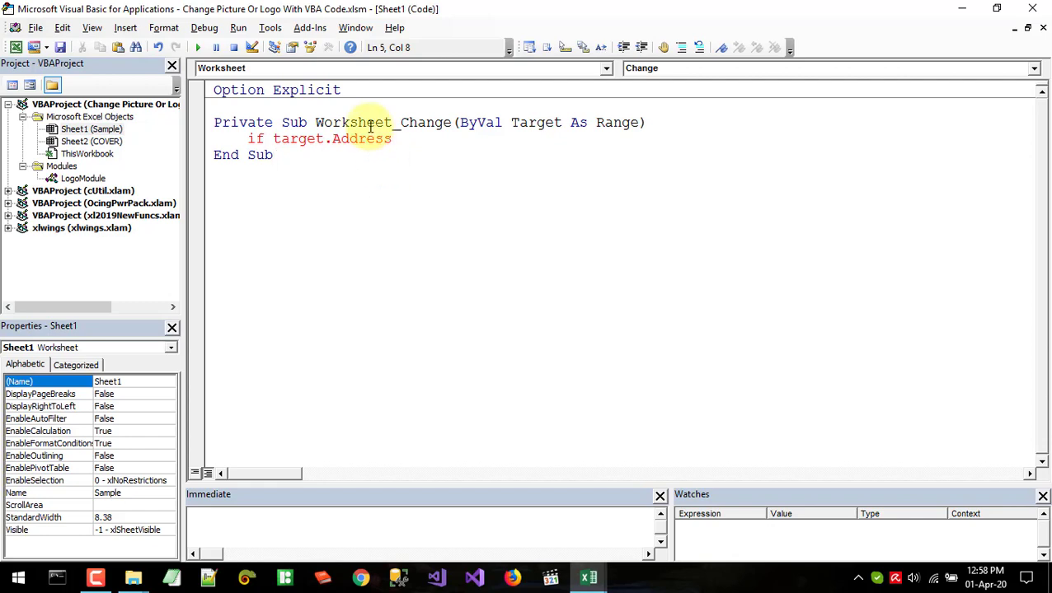
# Review the Worksheet_Change procedure name, glance at the worksheet, and return to the code editor.
pyautogui.moveTo(364, 122); pyautogui.dragTo(418, 123)
pyautogui.click(411, 140)
pyautogui.click(401, 122)
pyautogui.doubleClick(416, 122)
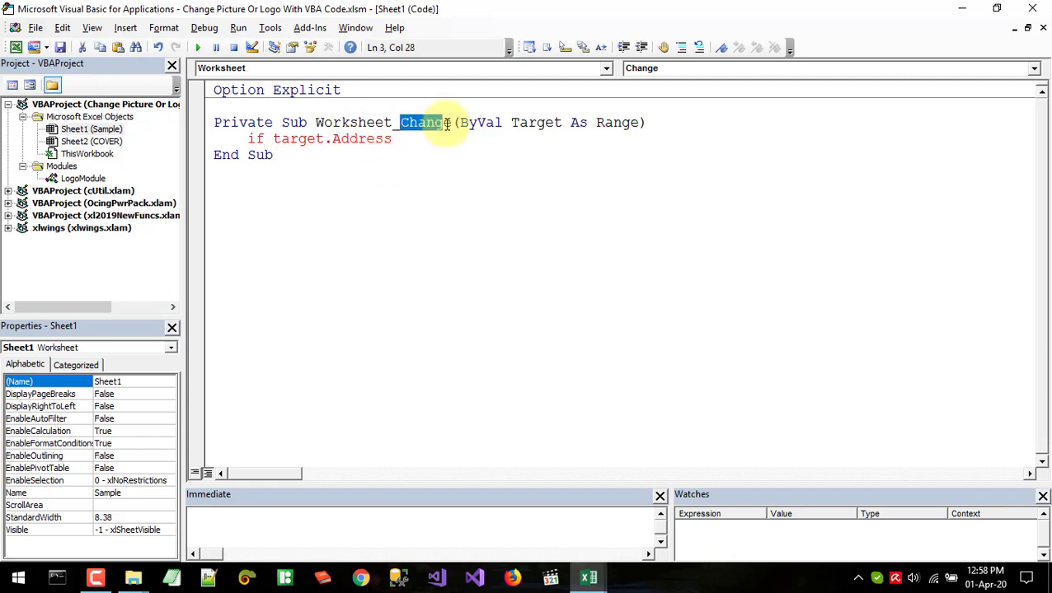
pyautogui.click(369, 152)
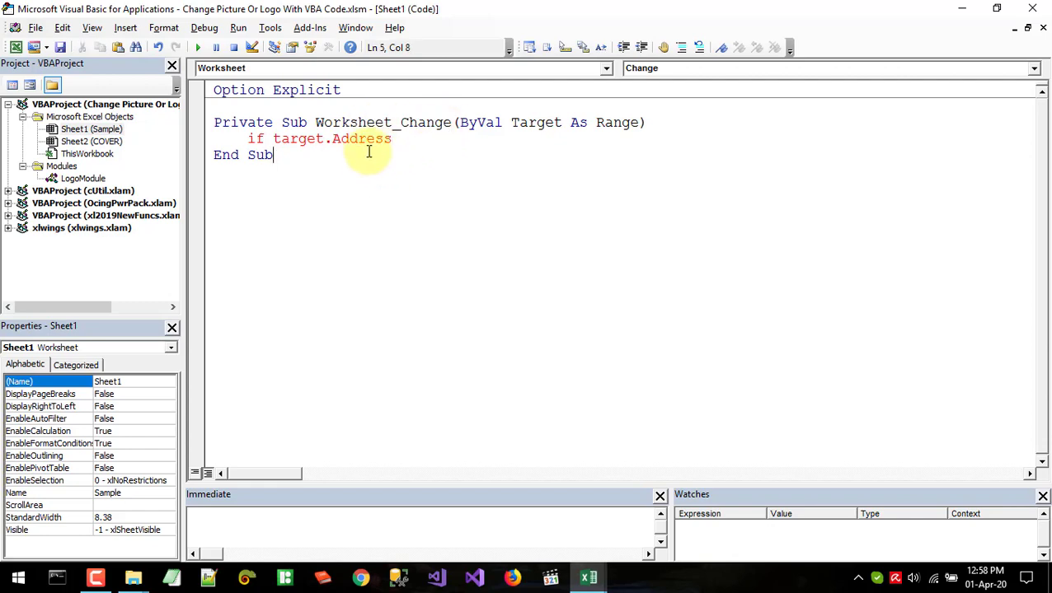
pyautogui.click(961, 9)
pyautogui.moveTo(609, 569)
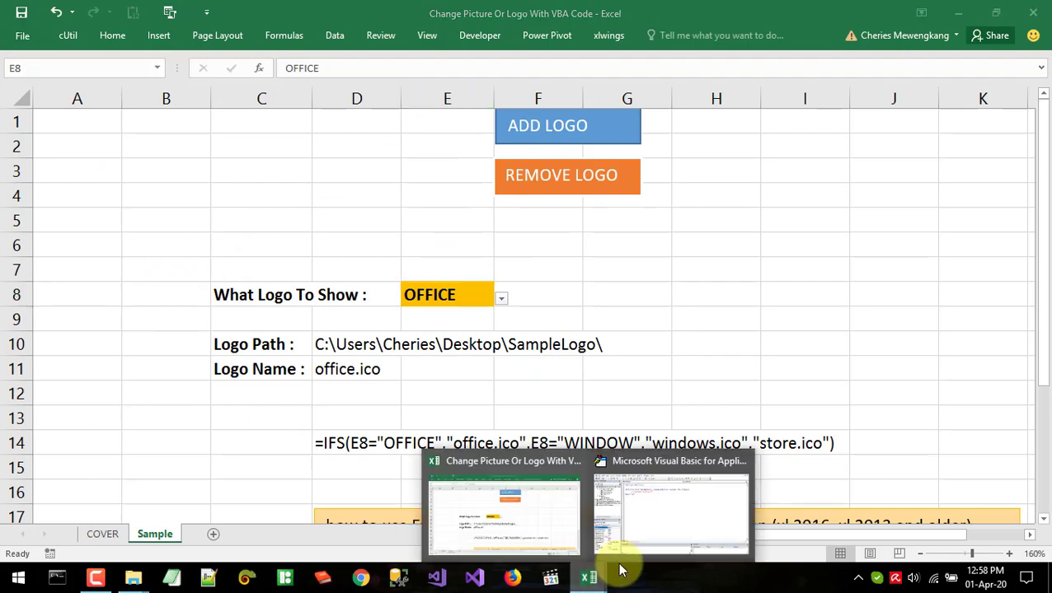
pyautogui.click(643, 515)
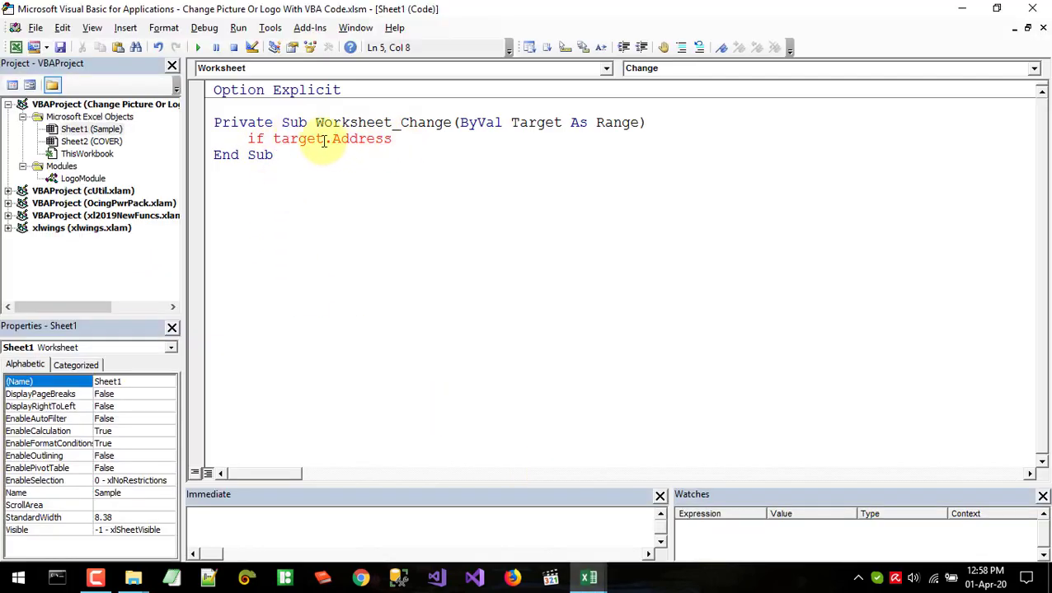
# Complete the line as If Target.Address = Range("E8").Address Then and close it with End If.
pyautogui.write(' = ')
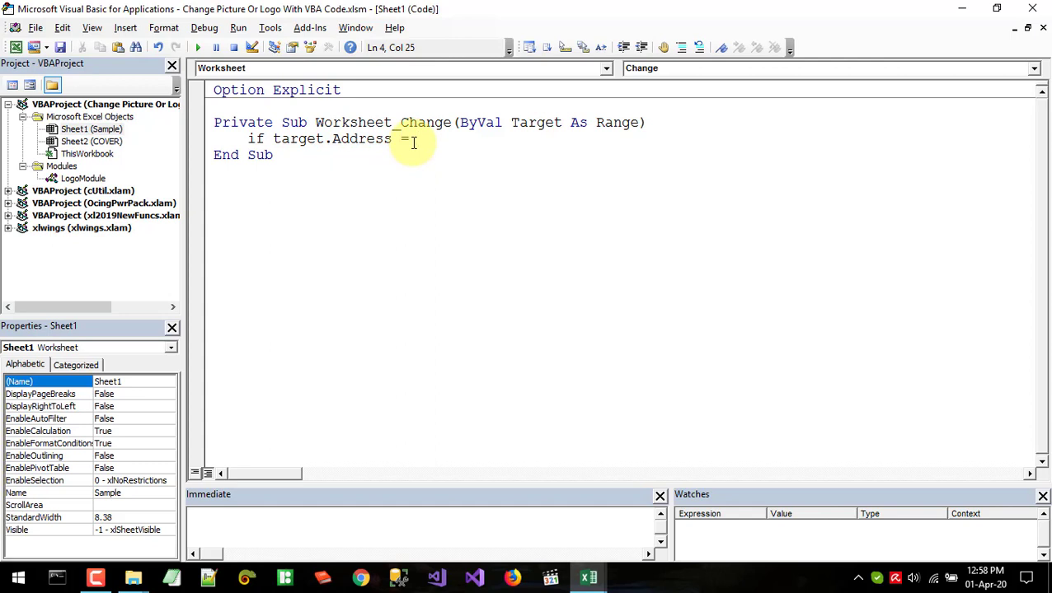
pyautogui.write('Range("E8')
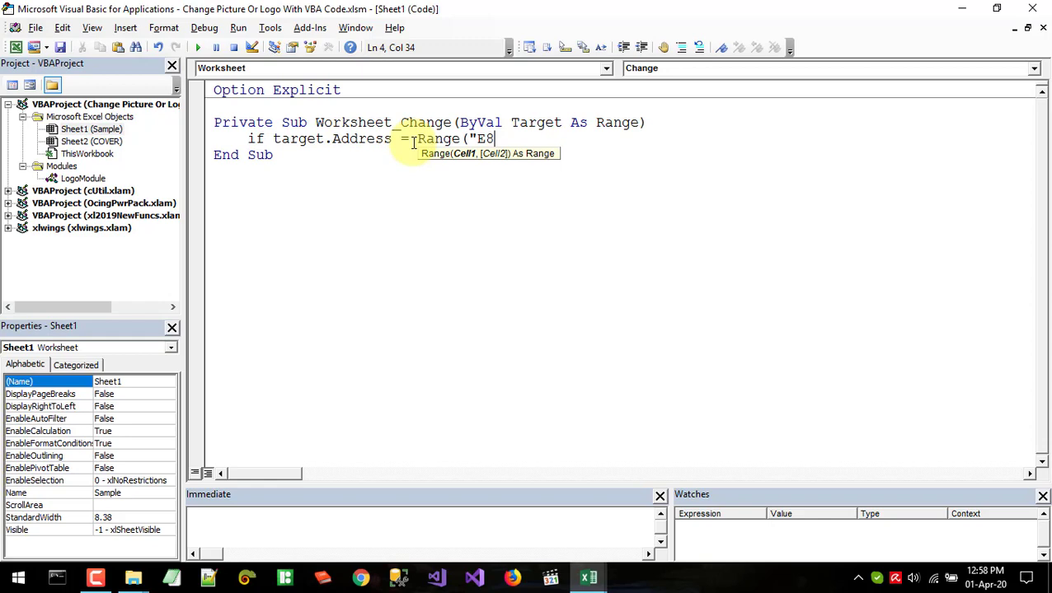
pyautogui.hotkey('alt', 'F11')
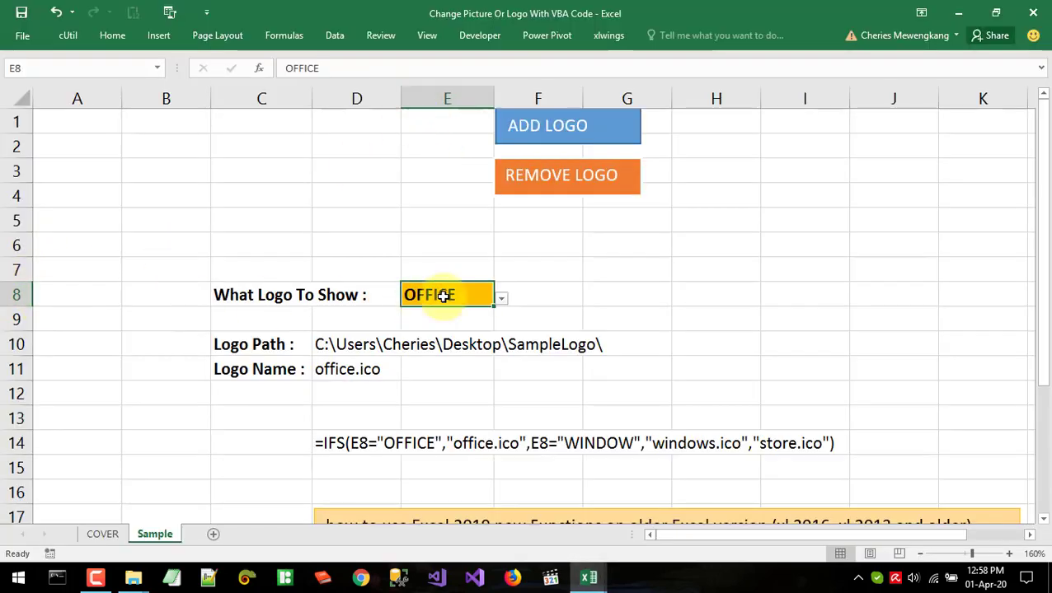
pyautogui.hotkey('alt', 'F11')
pyautogui.write('if target')
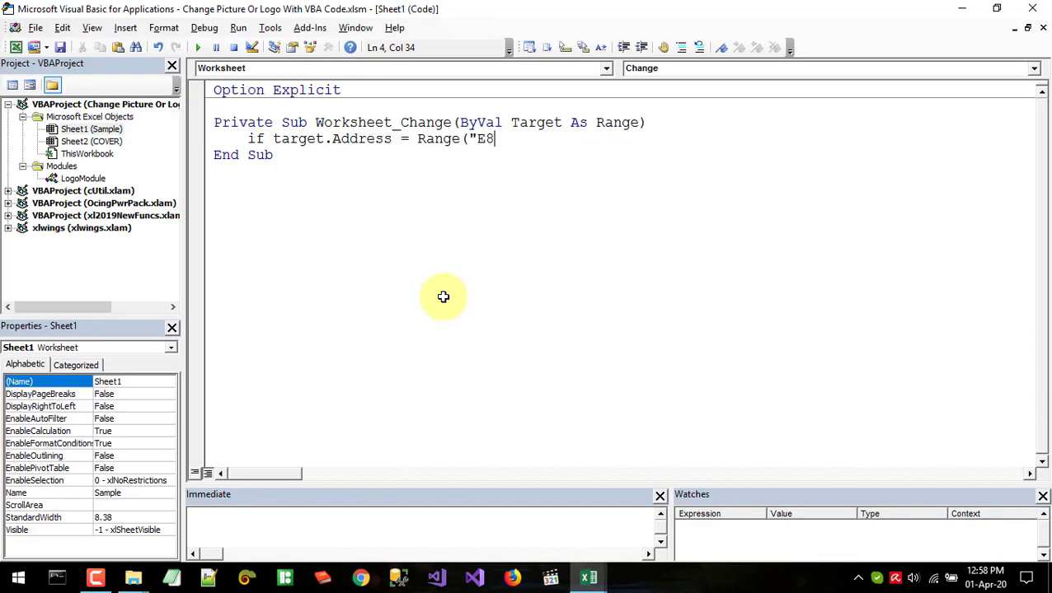
pyautogui.write('.addr')
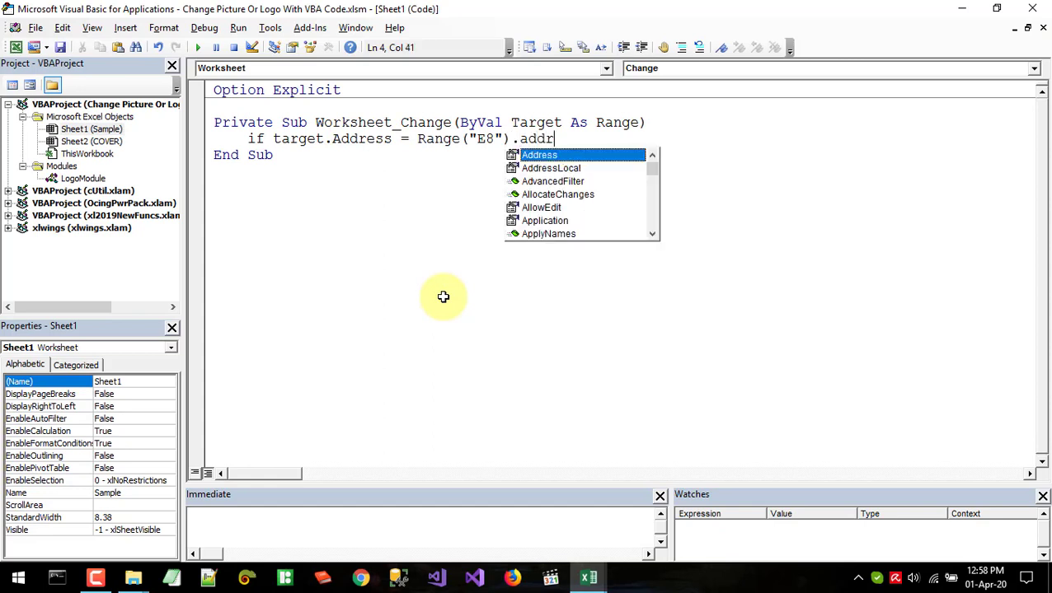
pyautogui.press('Tab')
pyautogui.press('Return')
pyautogui.press('Return')
pyautogui.write('e')
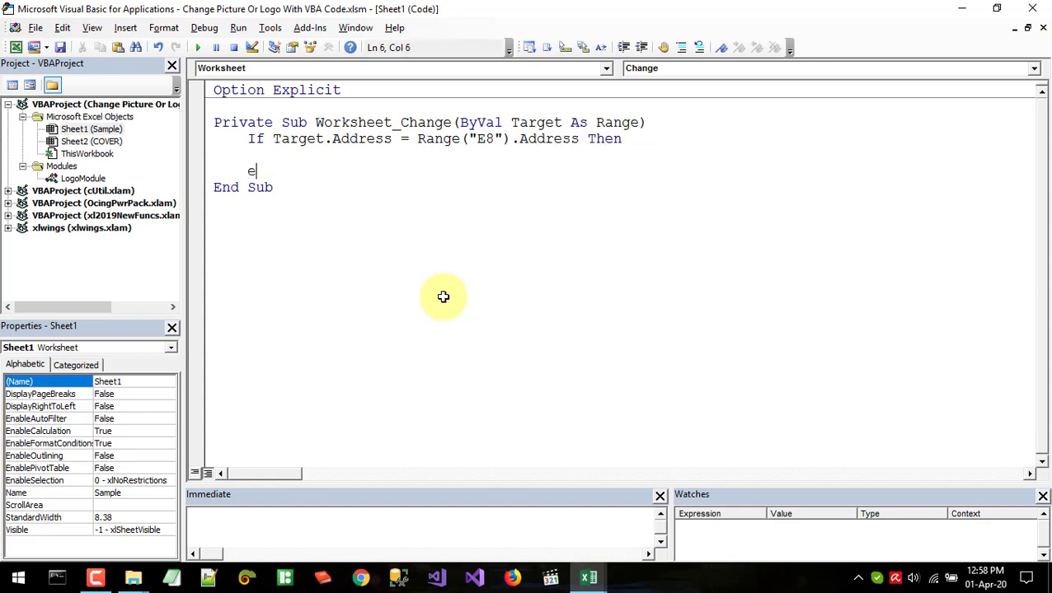
pyautogui.write('f')
pyautogui.press('Up')
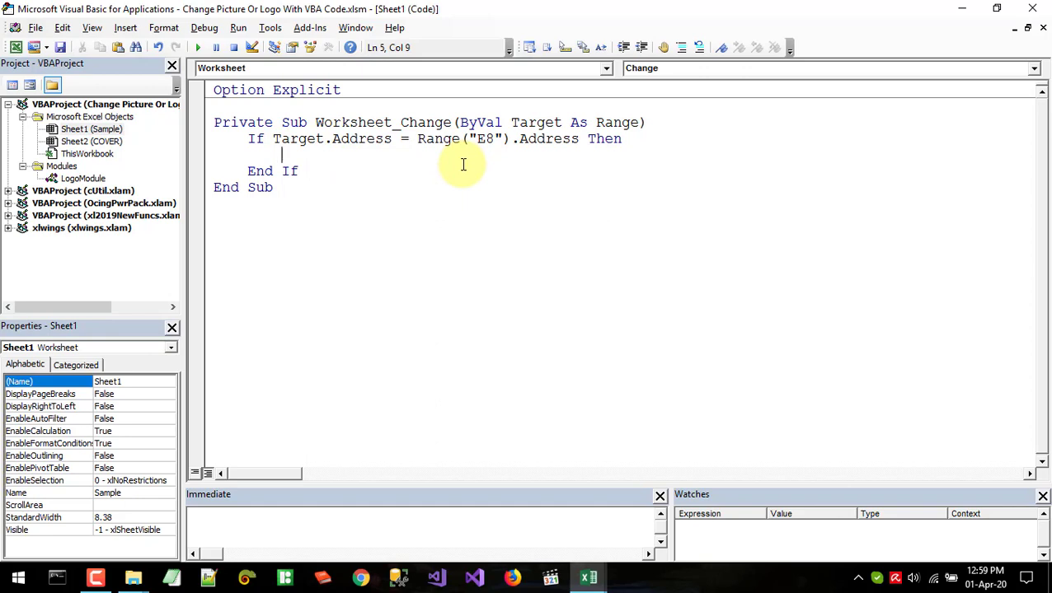
# Check LogoModule's RemoveLogo and AddLogo names, then add LogoModule.RemoveLogo inside the E8 If block.
pyautogui.doubleClick(82, 178)
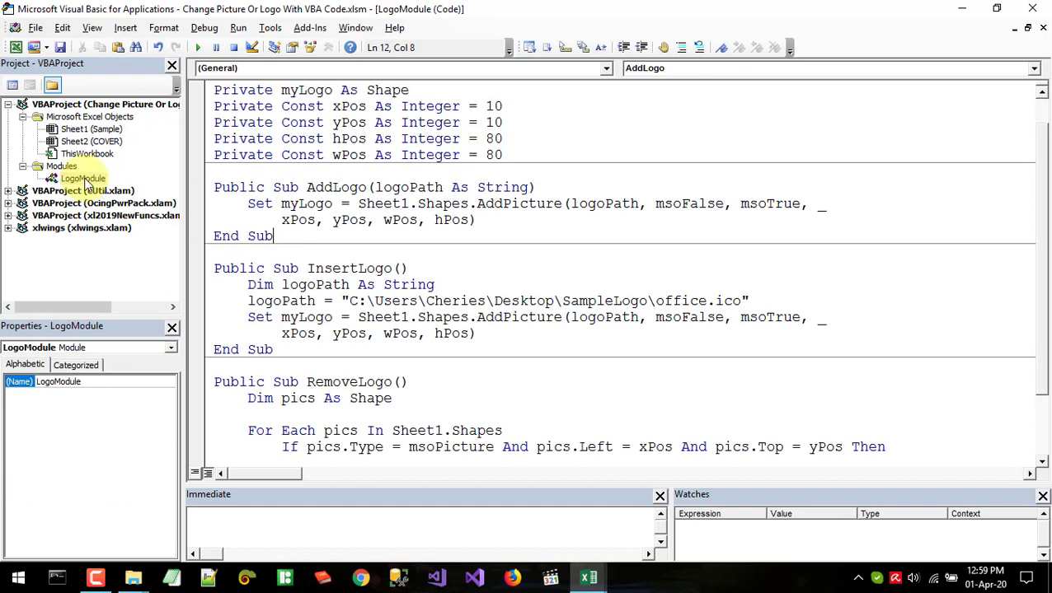
pyautogui.scroll(-1, 312, 279)
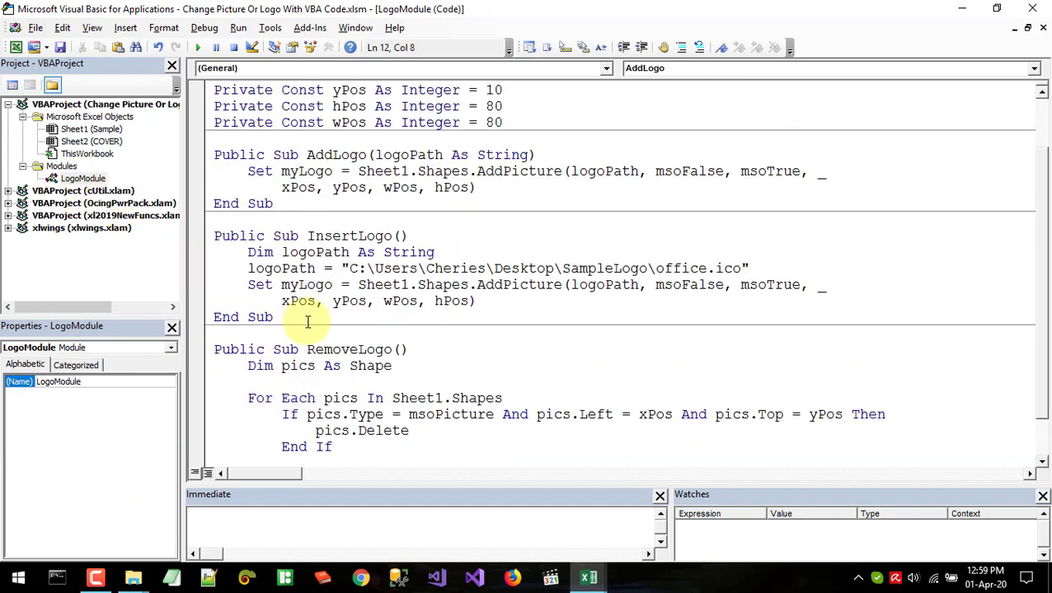
pyautogui.moveTo(308, 349); pyautogui.dragTo(407, 349)
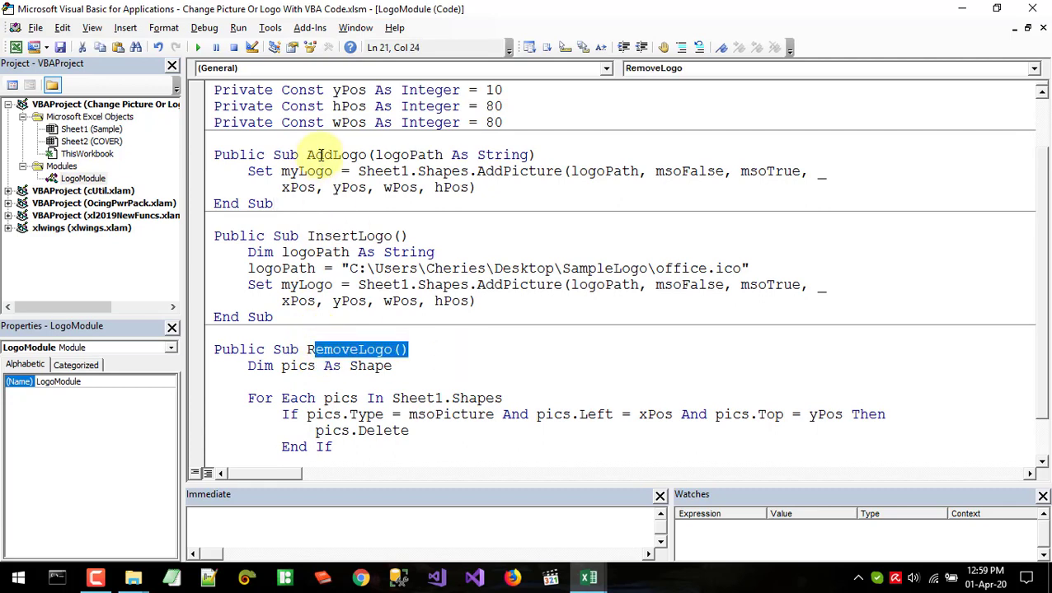
pyautogui.moveTo(310, 155); pyautogui.dragTo(367, 155)
pyautogui.doubleClick(91, 129)
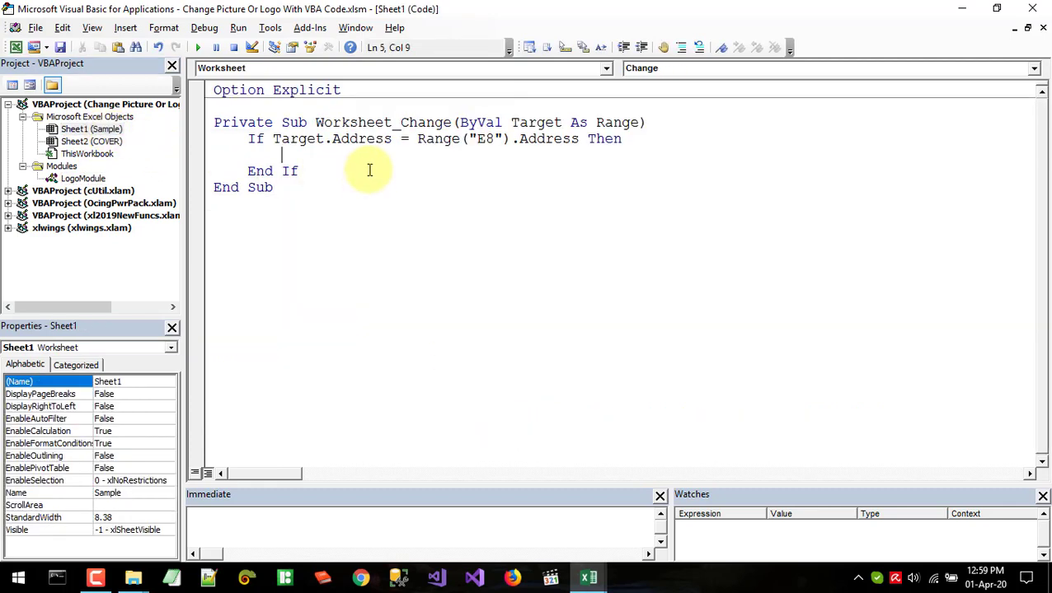
pyautogui.write('l')
pyautogui.write('ogo')
pyautogui.write('ud')
pyautogui.write('dule')
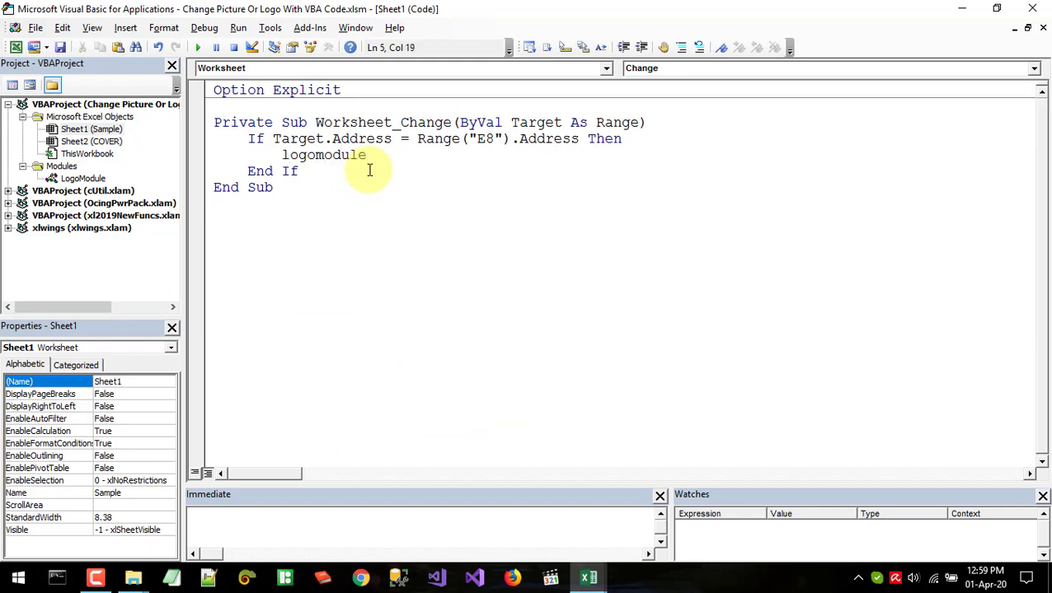
pyautogui.write('.remo')
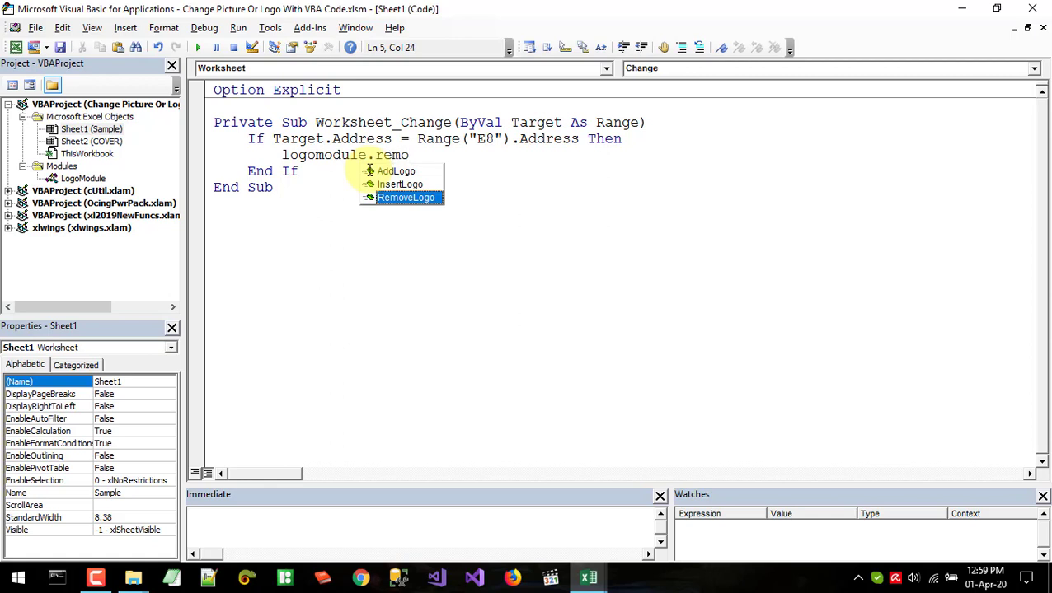
pyautogui.press('Tab')
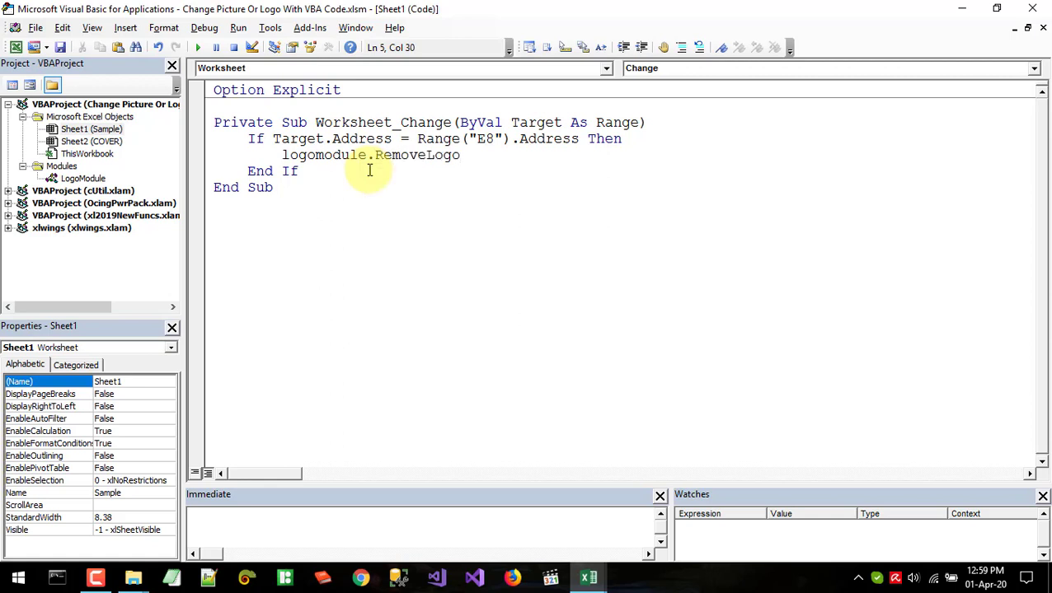
pyautogui.press('Return')
# Add a LogoModule.AddLogo call on the next line, fixing the module-name typos, then switch to Excel.
pyautogui.write('lo')
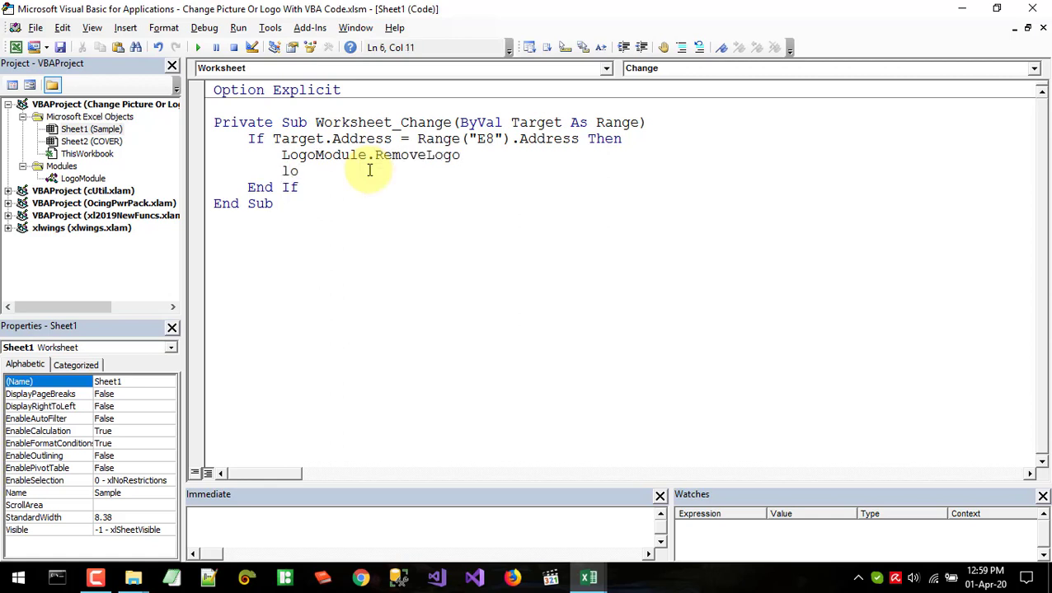
pyautogui.write('gomo')
pyautogui.write('dule')
pyautogui.write('.')
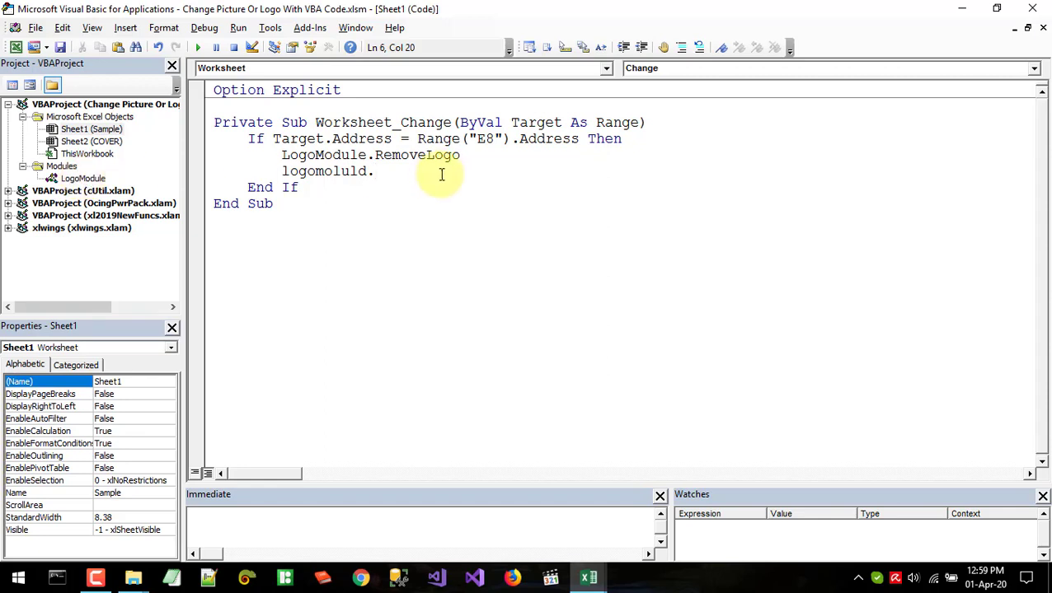
pyautogui.press('BackSpace')
pyautogui.press('BackSpace')
pyautogui.write('e.')
pyautogui.press('BackSpace')
pyautogui.press('BackSpace')
pyautogui.press('BackSpace')
pyautogui.write('dule.')
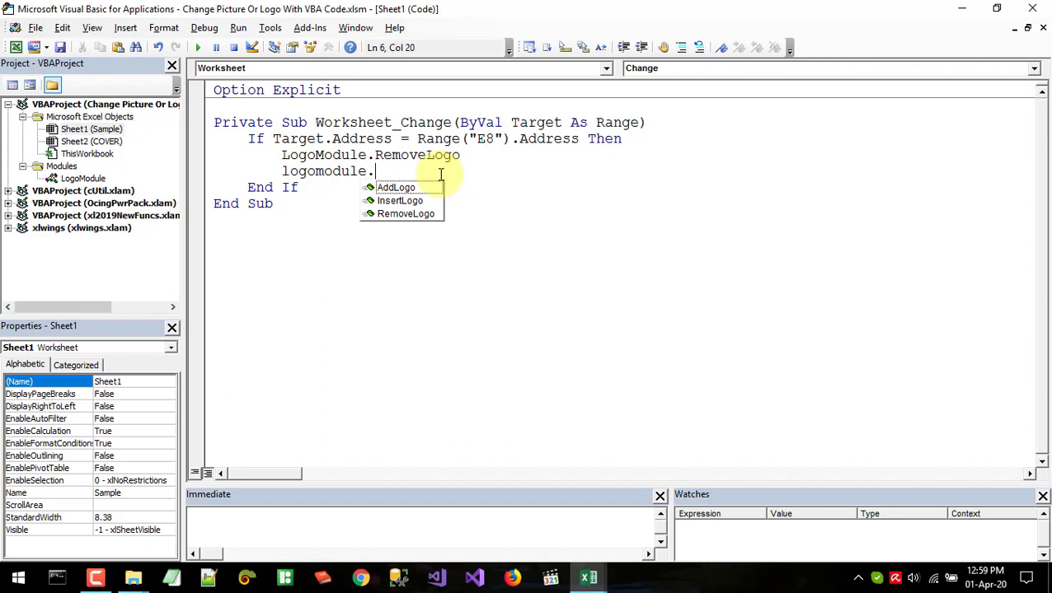
pyautogui.press('Down')
pyautogui.press('Tab')
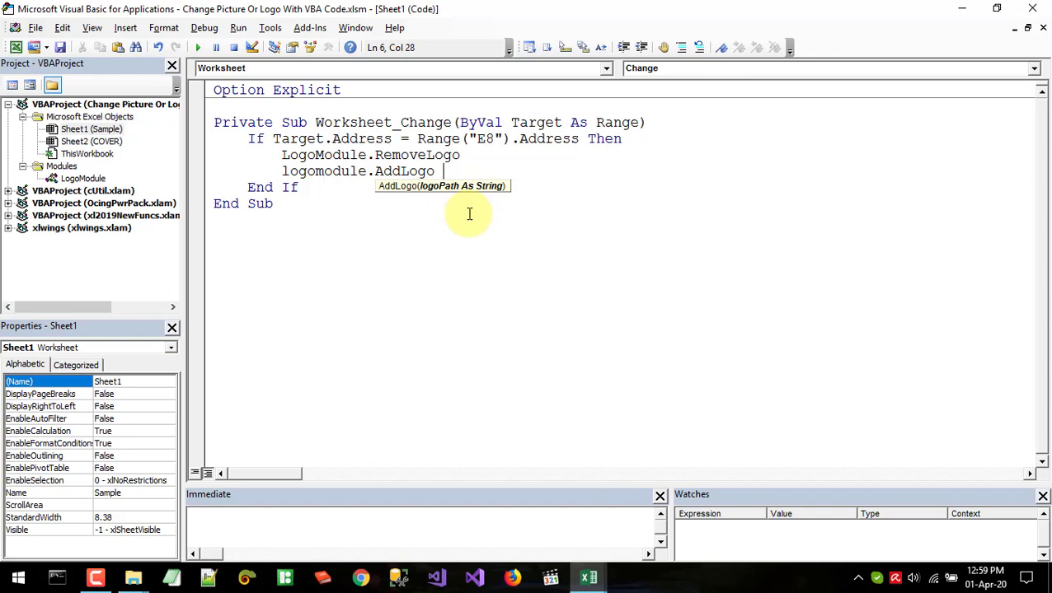
pyautogui.hotkey('alt', 'F11')
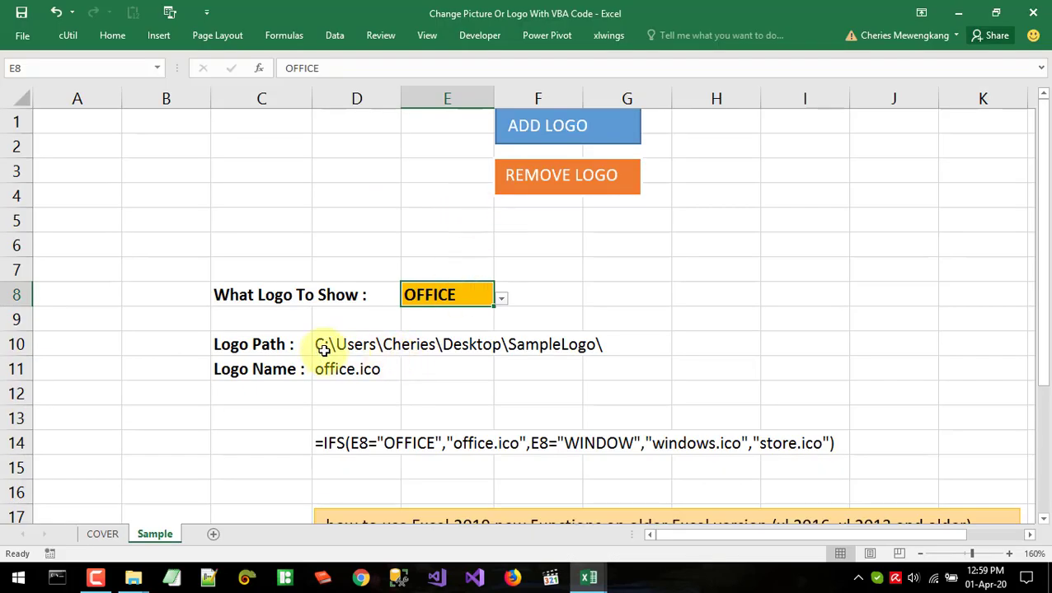
# Check D10's logo path and D11's IFS name formula, then start AddLogo's argument range("D10").value & range("D11").
pyautogui.click(323, 346)
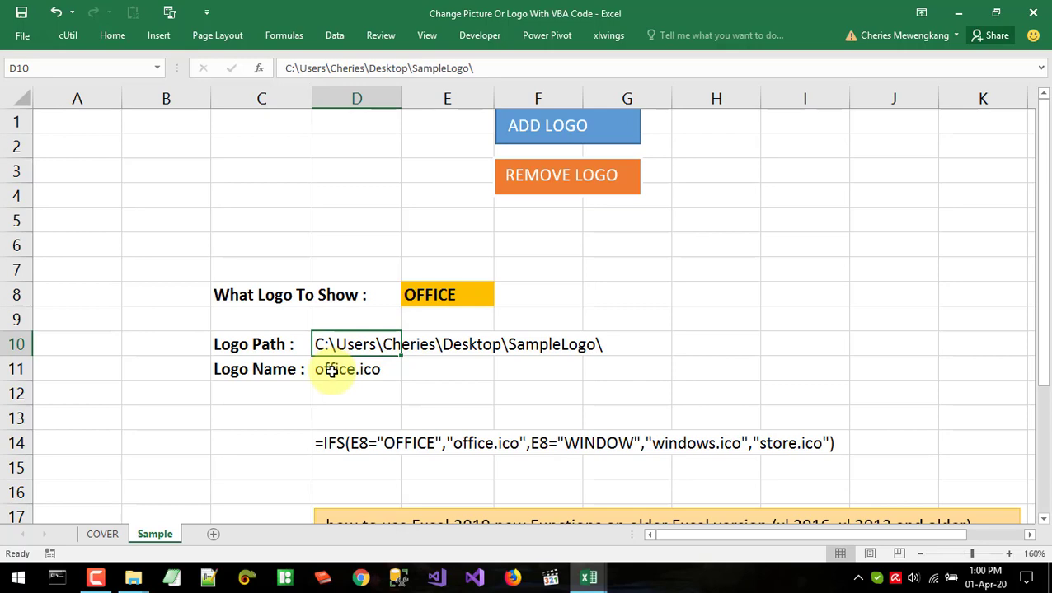
pyautogui.click(331, 371)
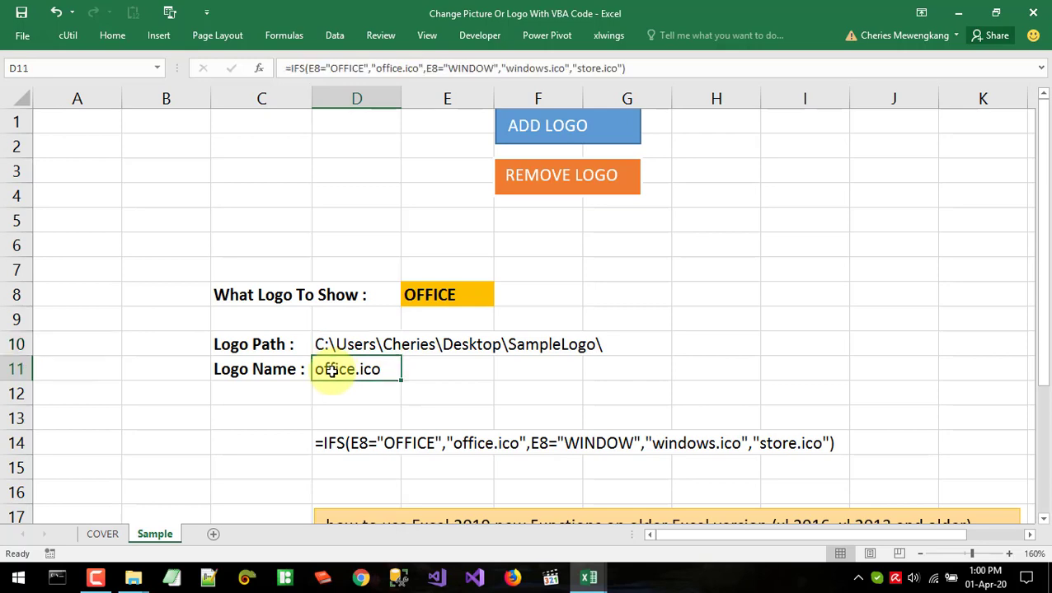
pyautogui.hotkey('alt', 'F11')
pyautogui.write('ra')
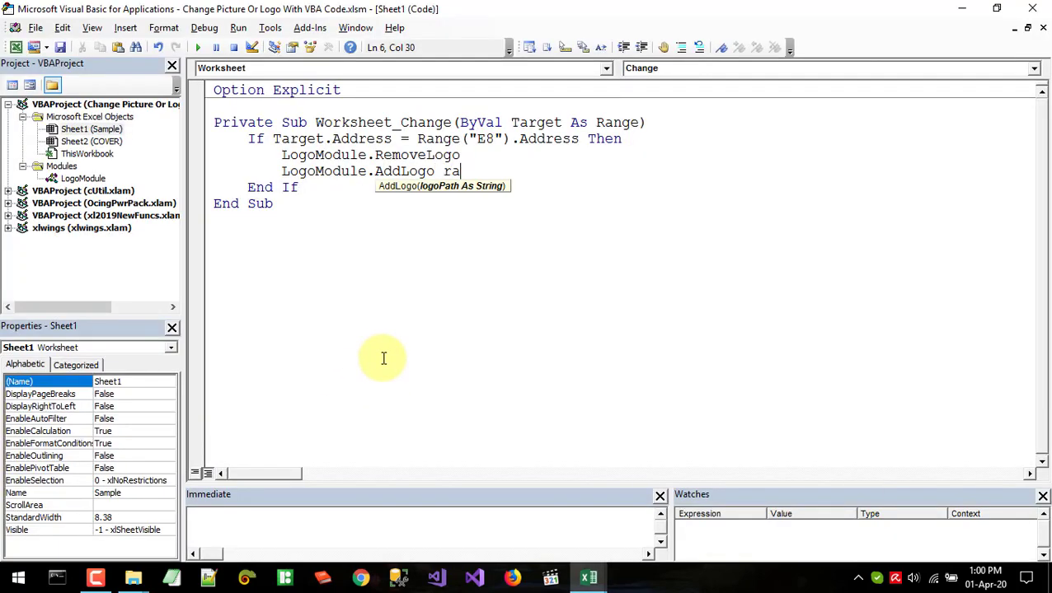
pyautogui.write('nge(')
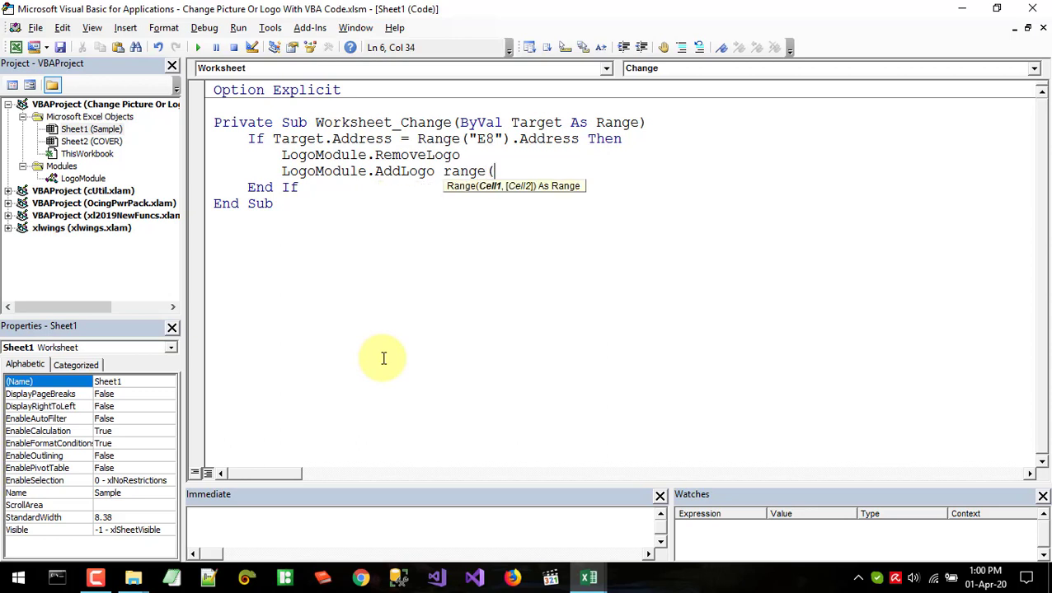
pyautogui.write('"D10")')
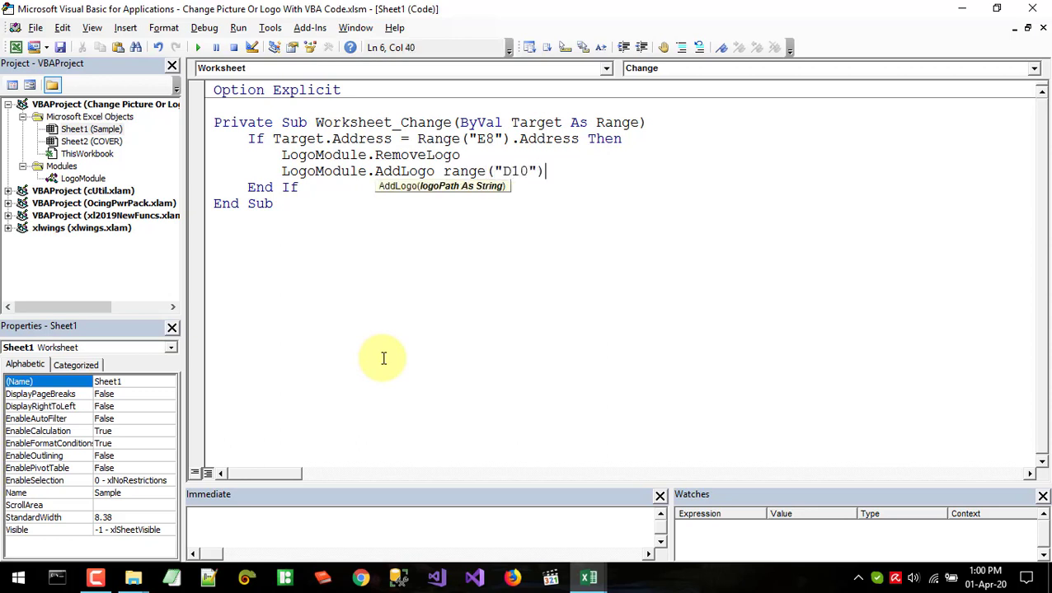
pyautogui.write('.value ')
pyautogui.write('& ')
pyautogui.write('range(')
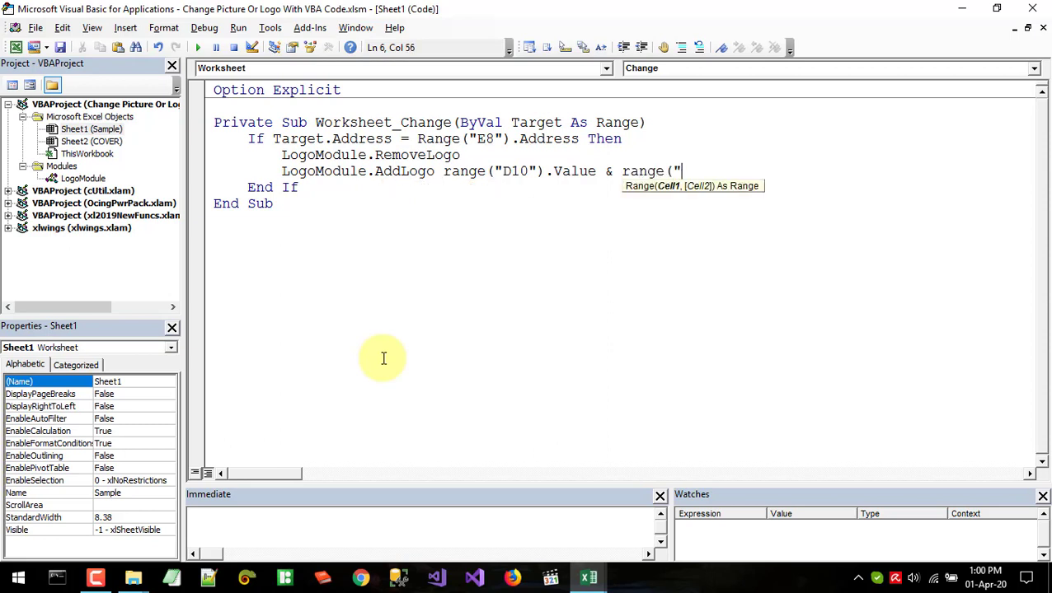
pyautogui.write('D11").v')
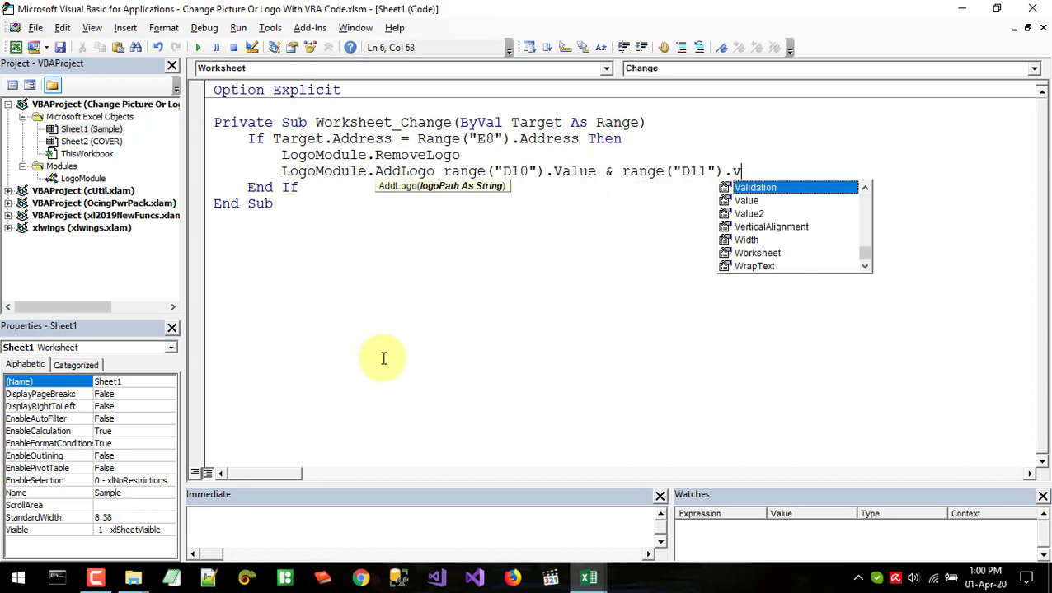
pyautogui.write('alu')
# Finish the AddLogo argument with .Value, add Range("E8").Activate below it, and minimize the editor.
pyautogui.press('Tab')
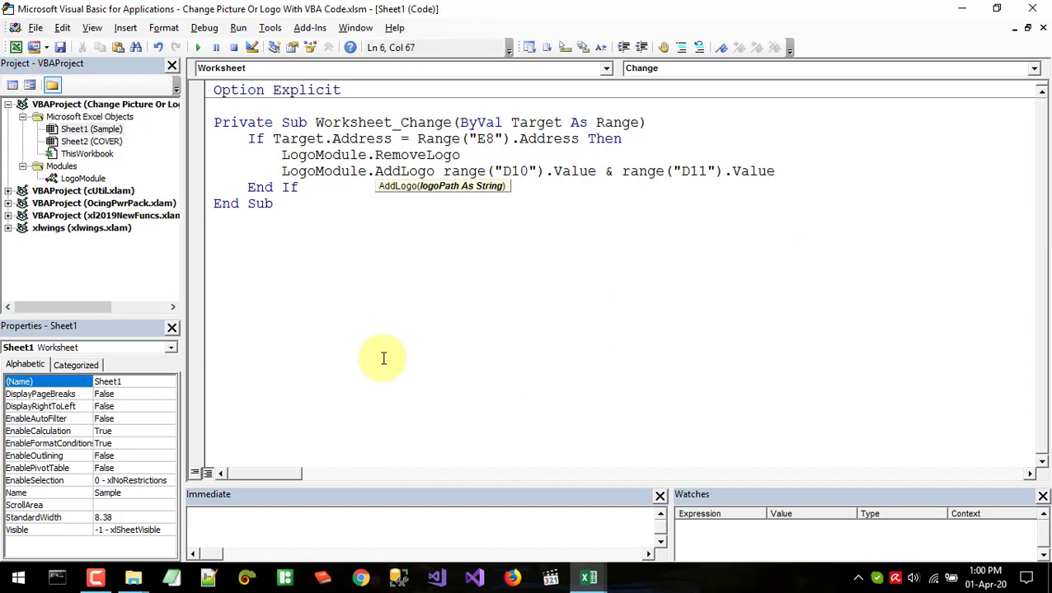
pyautogui.press('Return')
pyautogui.write('ra')
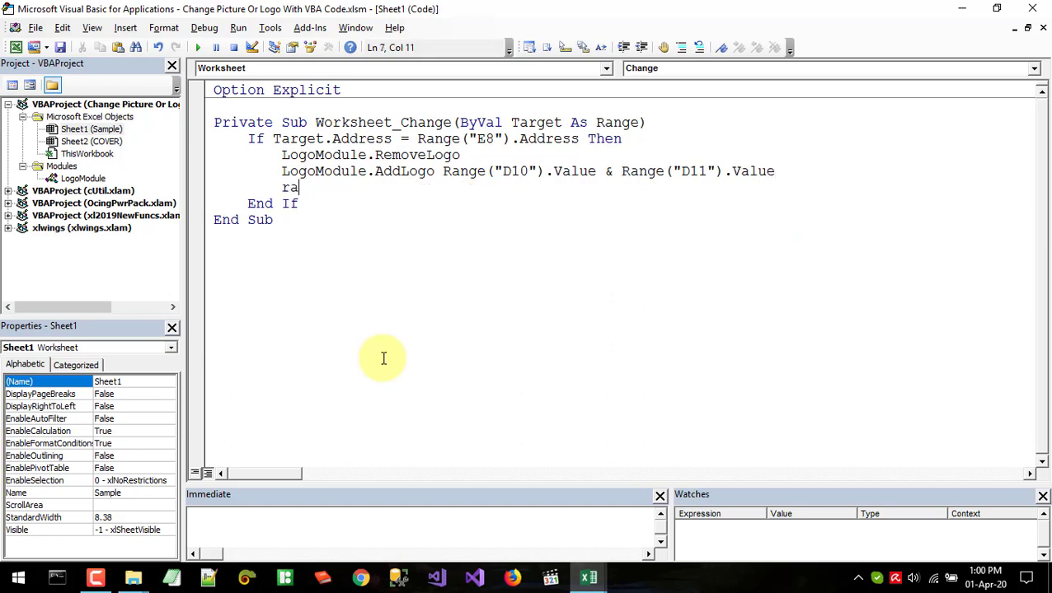
pyautogui.write('nge(')
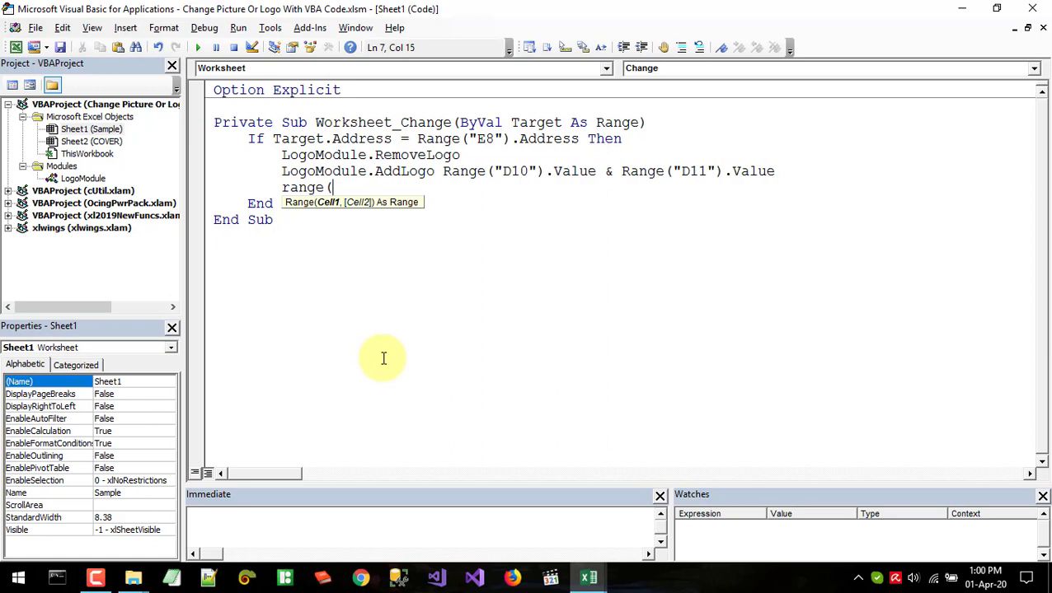
pyautogui.write('"E8')
pyautogui.write('").sel')
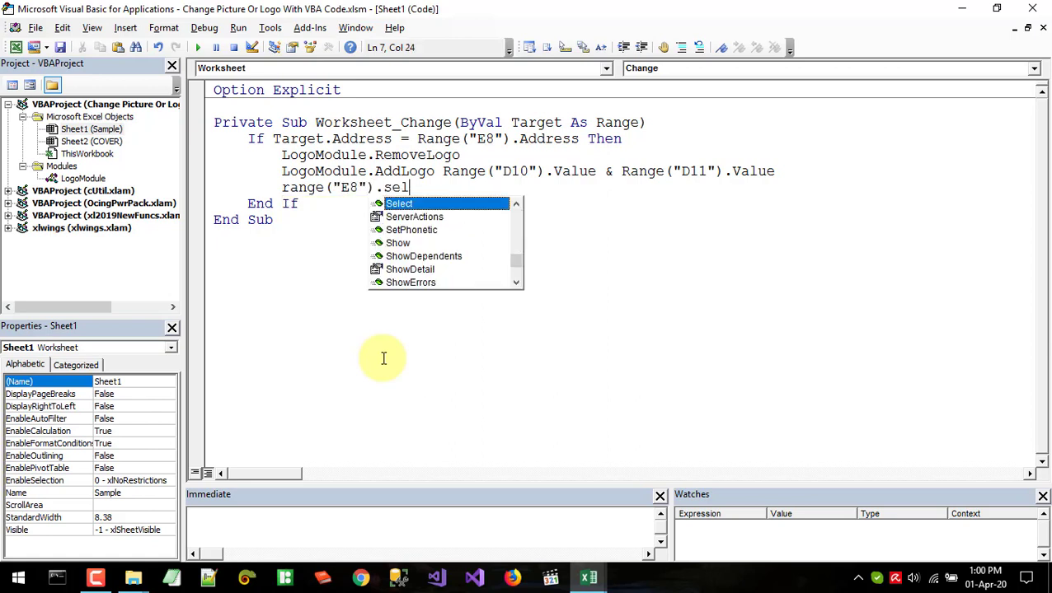
pyautogui.press('BackSpace')
pyautogui.press('BackSpace')
pyautogui.press('BackSpace')
pyautogui.write('ac')
pyautogui.press('Tab')
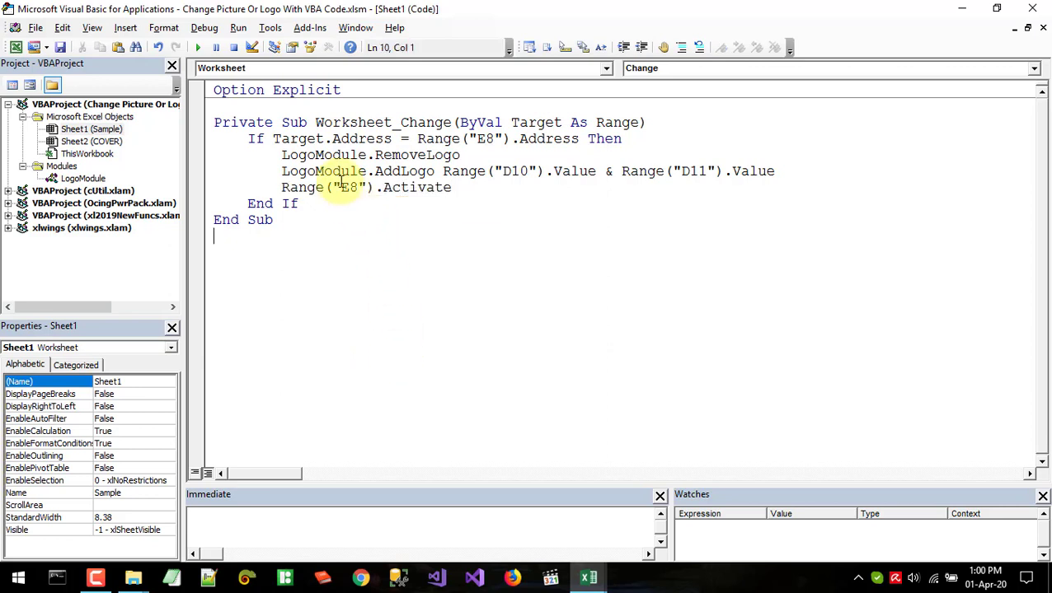
pyautogui.click(332, 170)
pyautogui.click(361, 220)
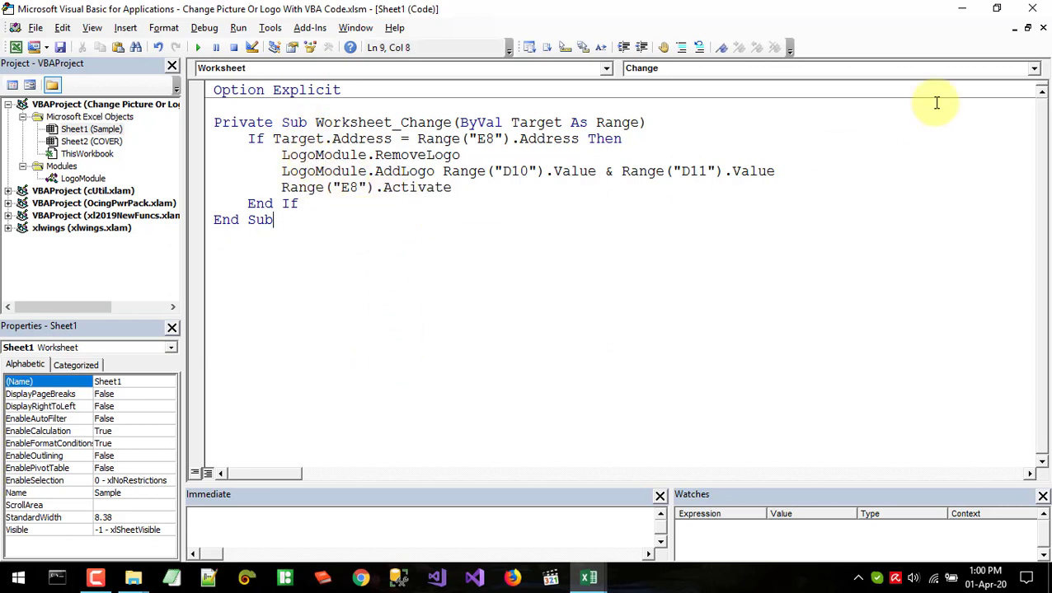
pyautogui.click(961, 10)
# Delete the ADD LOGO and REMOVE LOGO buttons from the Sample sheet.
pyautogui.click(482, 239)
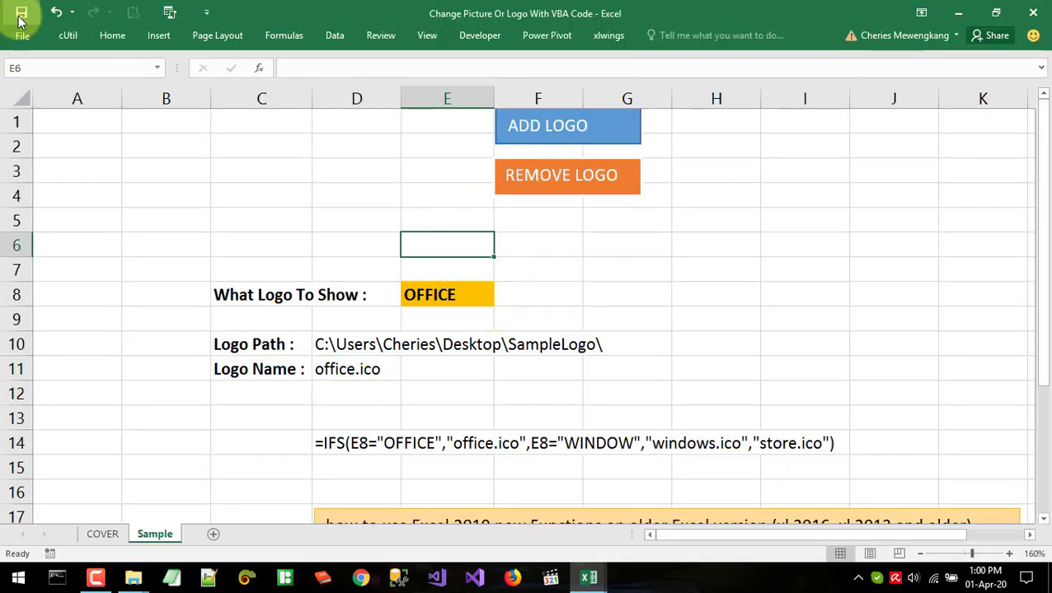
pyautogui.click(578, 302)
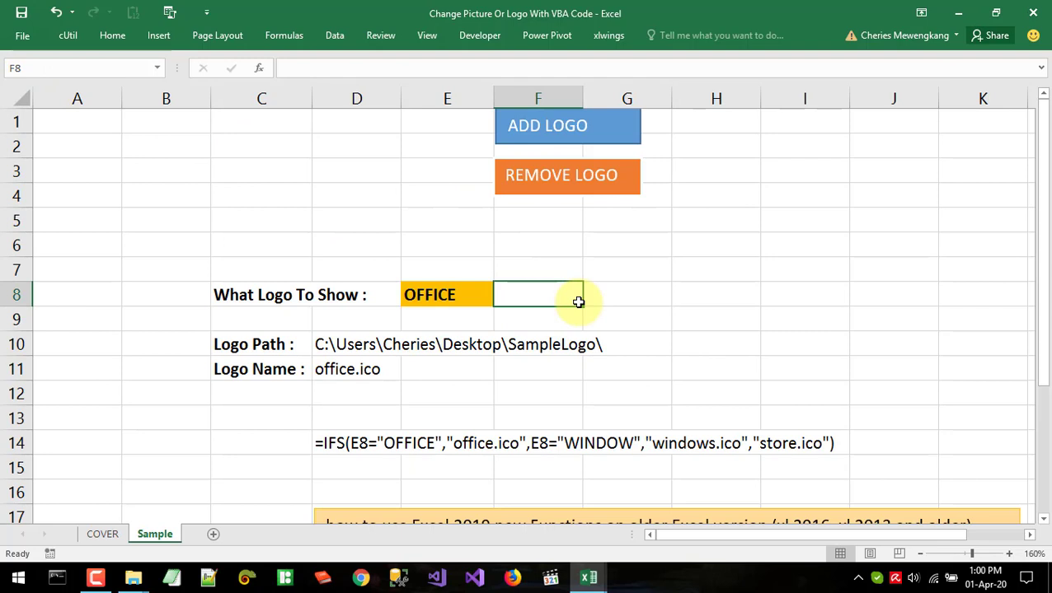
pyautogui.click(617, 273)
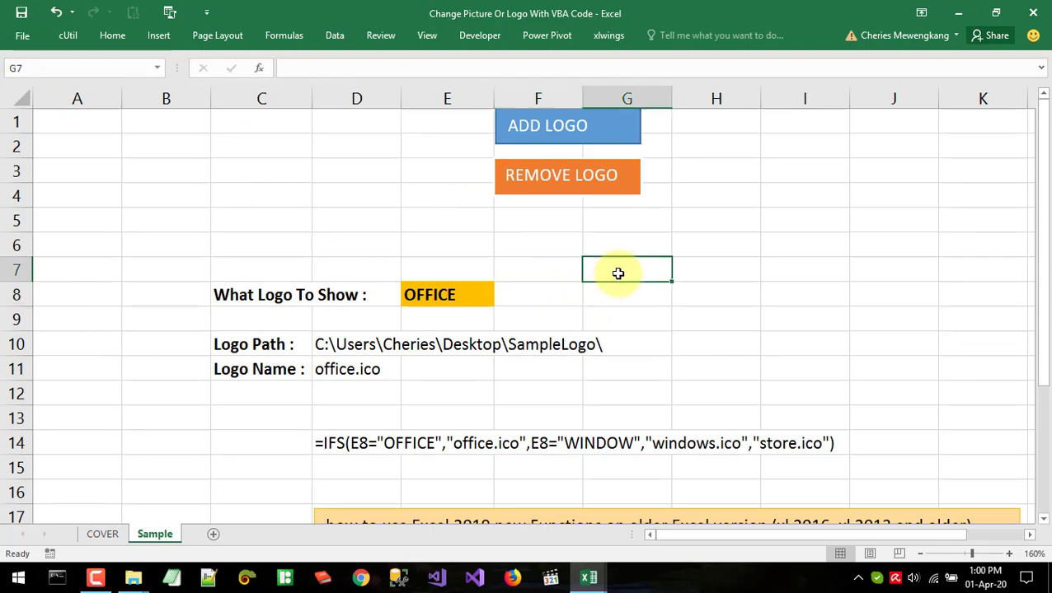
pyautogui.keyDown('ctrl'); pyautogui.click(626, 125); pyautogui.keyUp('ctrl')
pyautogui.keyDown('ctrl'); pyautogui.click(579, 196); pyautogui.keyUp('ctrl')
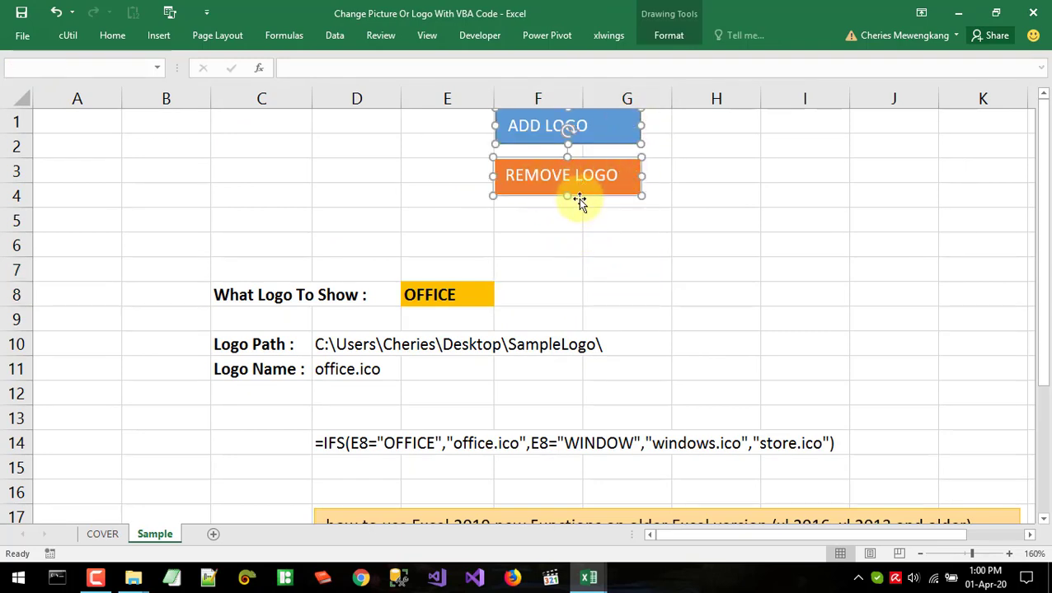
pyautogui.press('Delete')
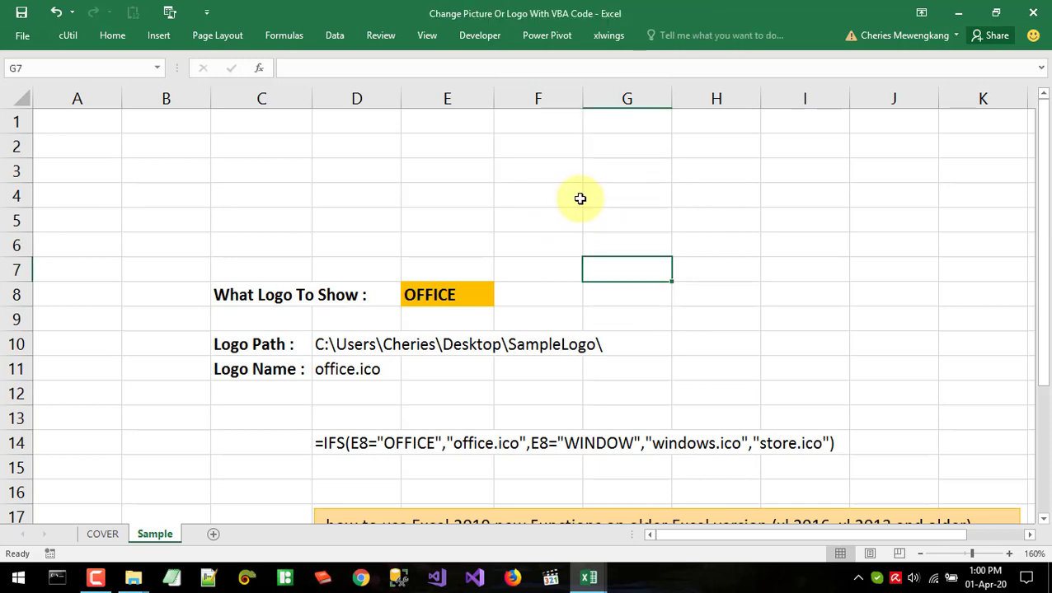
# Select the logo choice cell E8 and show its dropdown list.
pyautogui.click(520, 200)
pyautogui.click(443, 241)
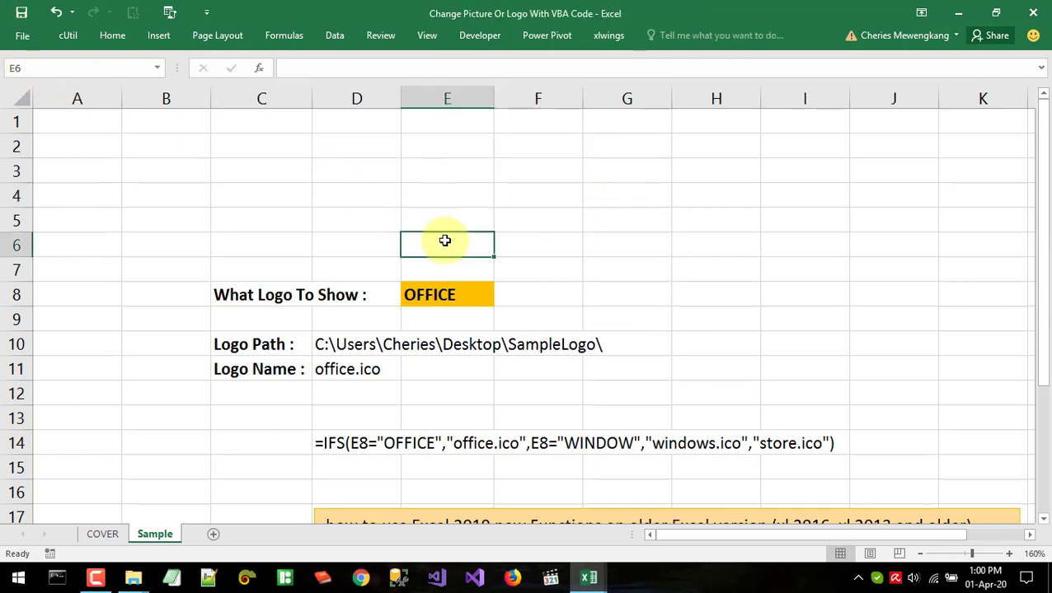
pyautogui.click(467, 293)
pyautogui.click(502, 298)
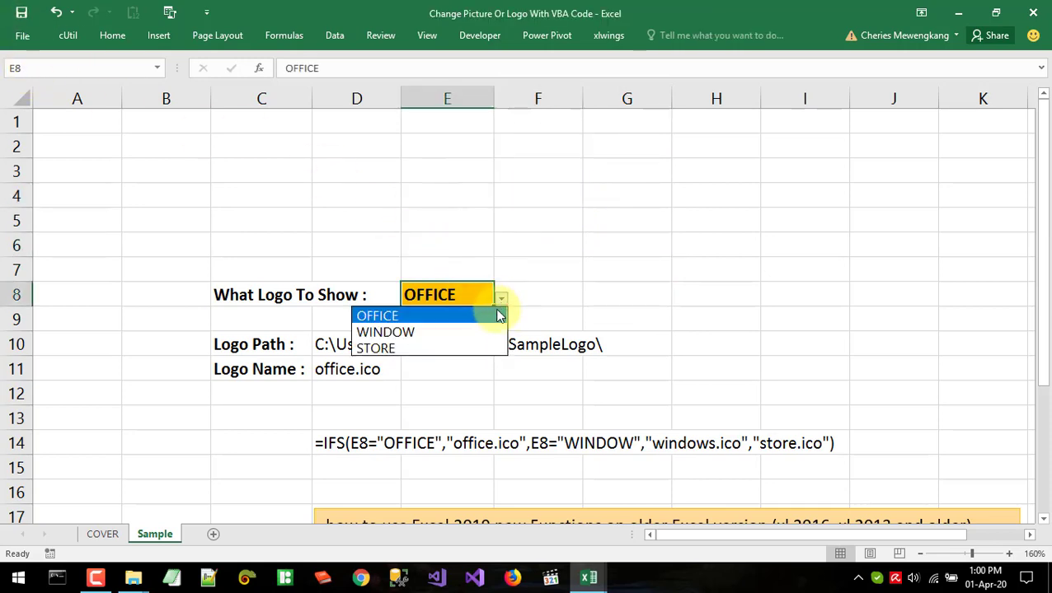
# Set E8 to OFFICE, then WINDOW, and nudge the Windows logo picture aside.
pyautogui.click(394, 313)
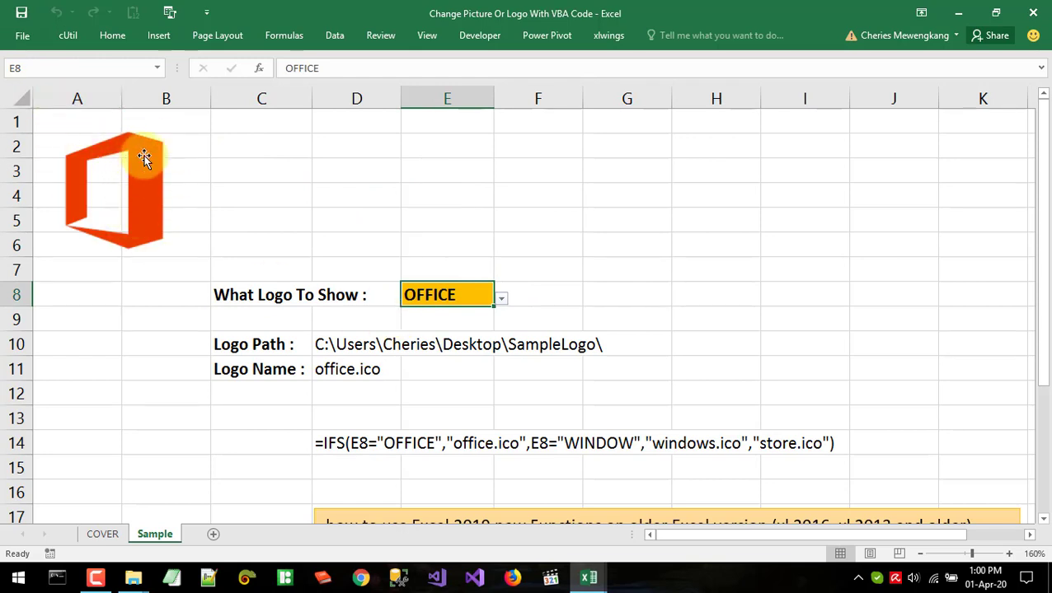
pyautogui.click(501, 299)
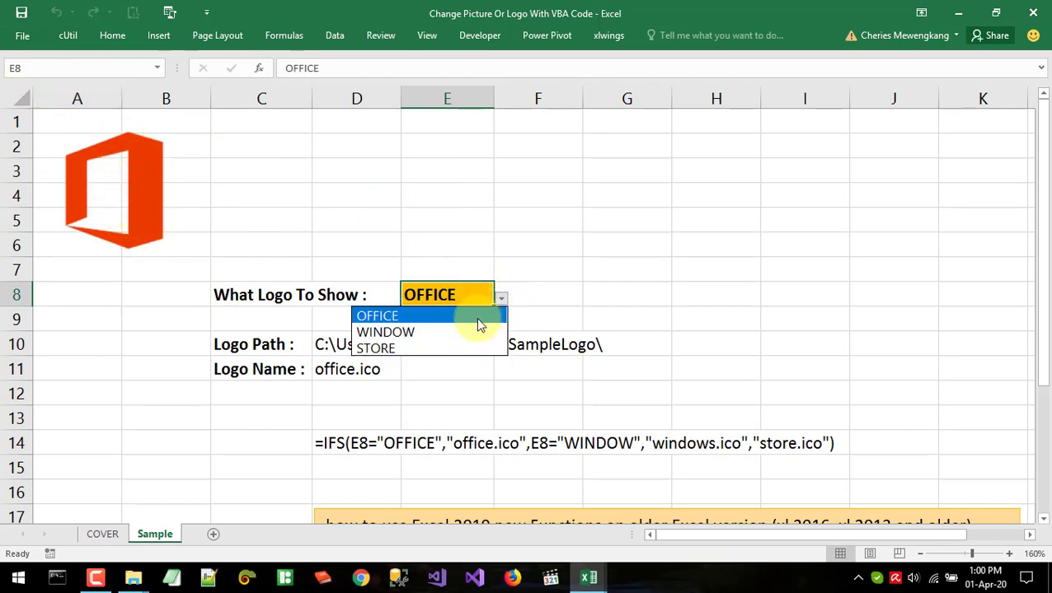
pyautogui.click(394, 332)
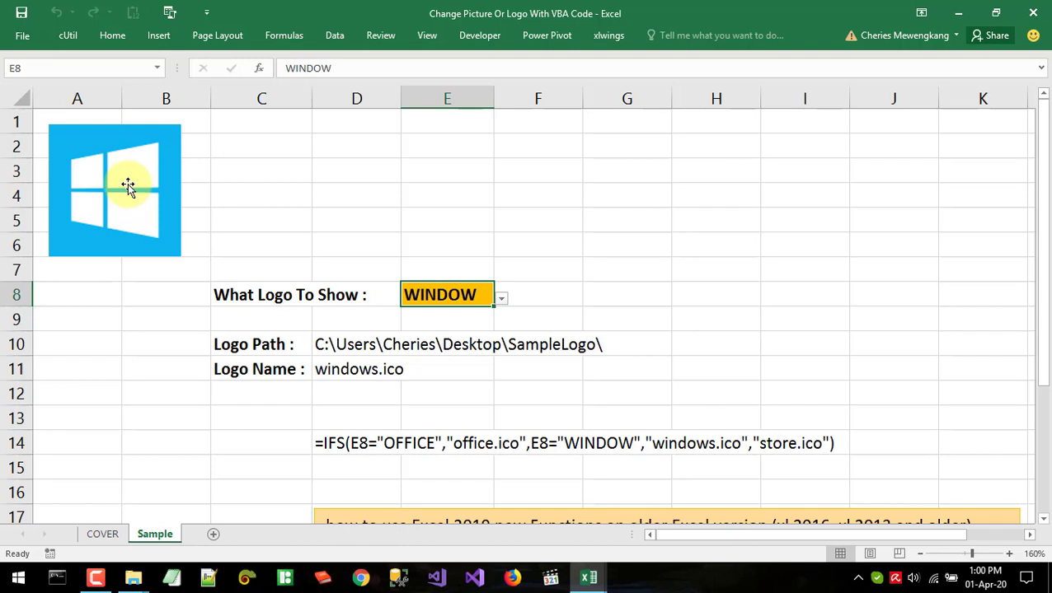
pyautogui.click(189, 190)
pyautogui.moveTo(189, 190); pyautogui.dragTo(247, 194)
pyautogui.press('Escape')
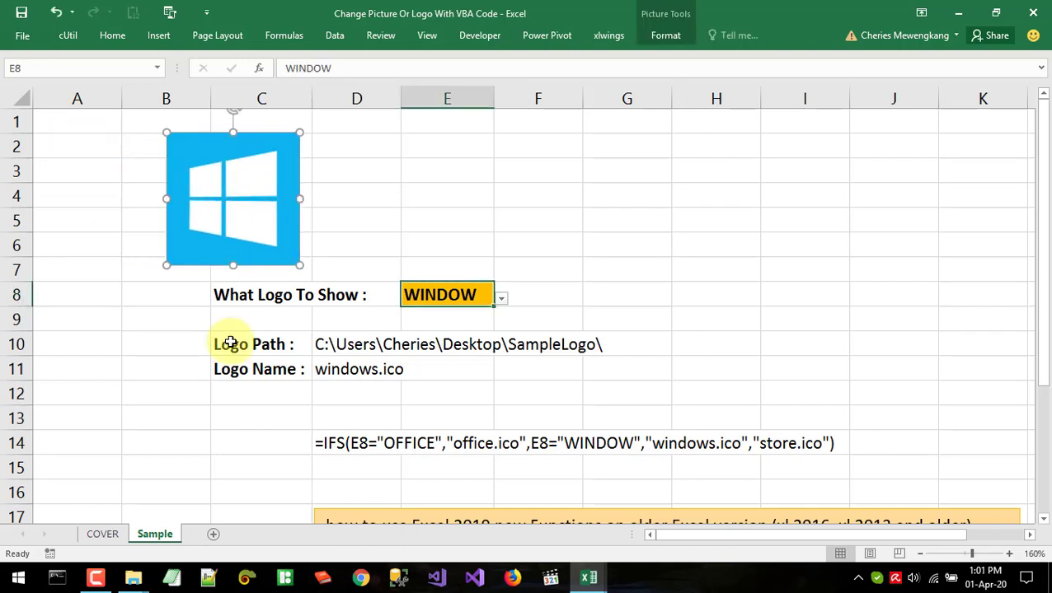
# Cycle E8 through STORE, WINDOW, OFFICE, WINDOW and STORE to watch the logo swap.
pyautogui.click(501, 299)
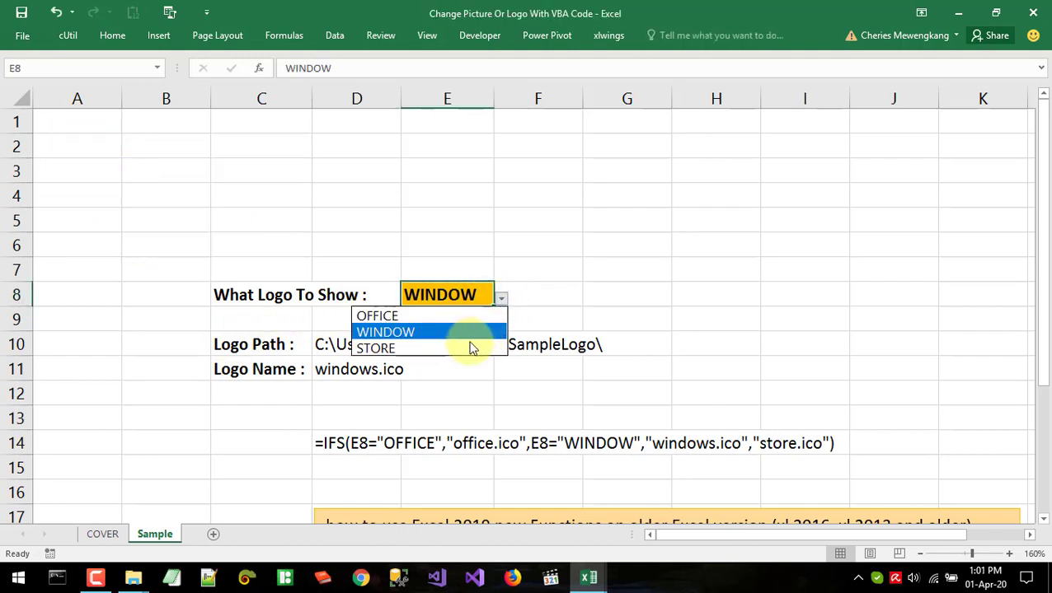
pyautogui.click(404, 348)
pyautogui.click(501, 299)
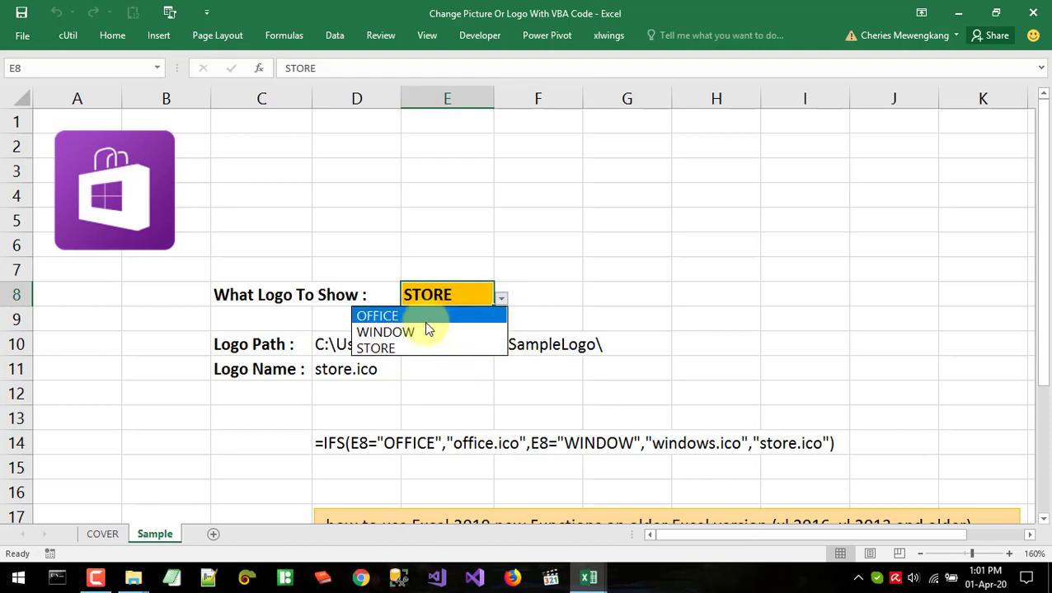
pyautogui.click(416, 331)
pyautogui.click(502, 301)
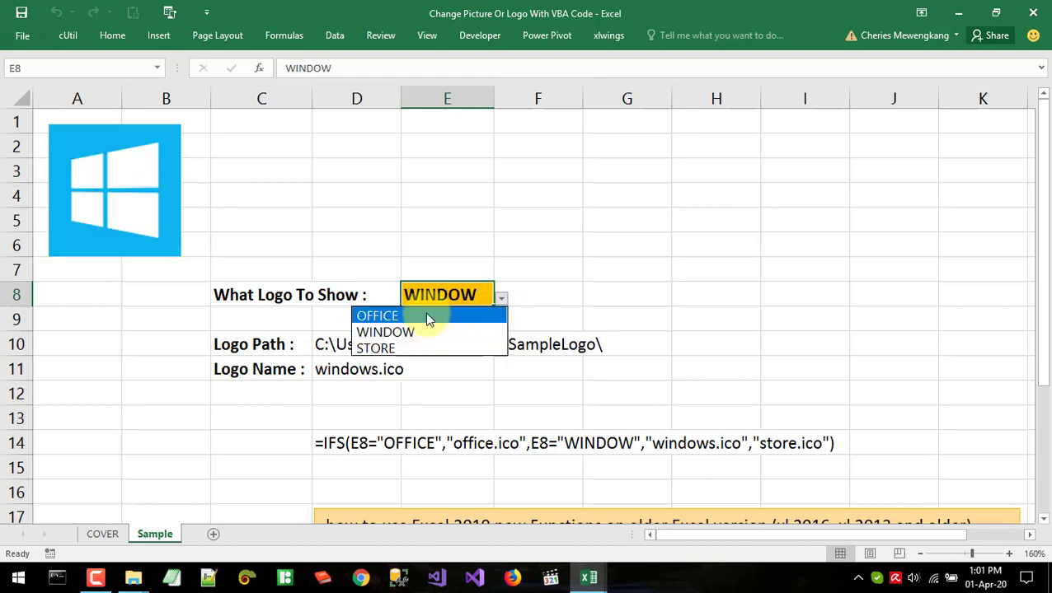
pyautogui.click(424, 314)
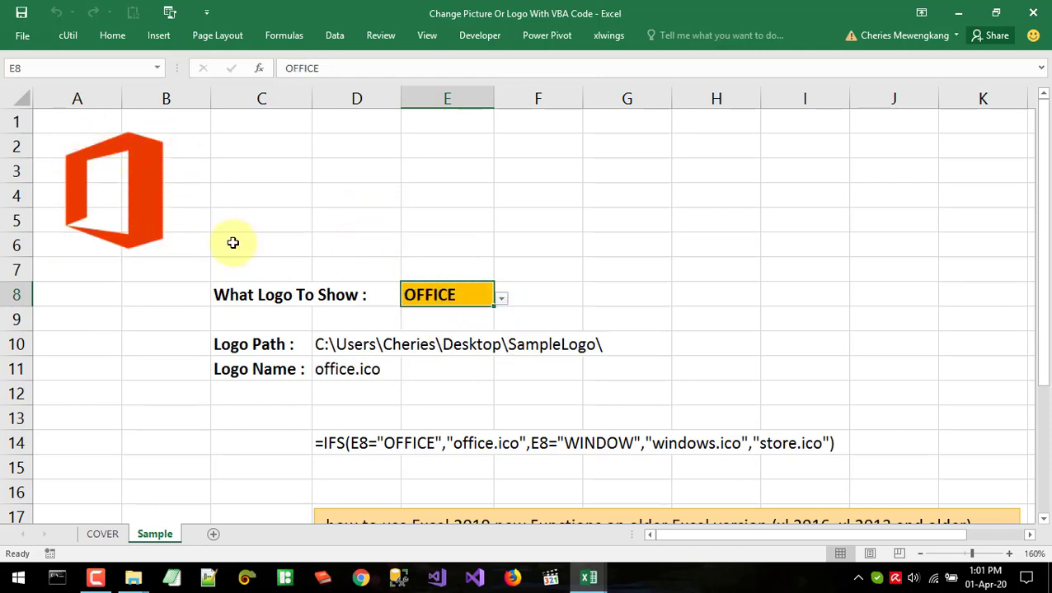
pyautogui.click(501, 299)
pyautogui.click(422, 329)
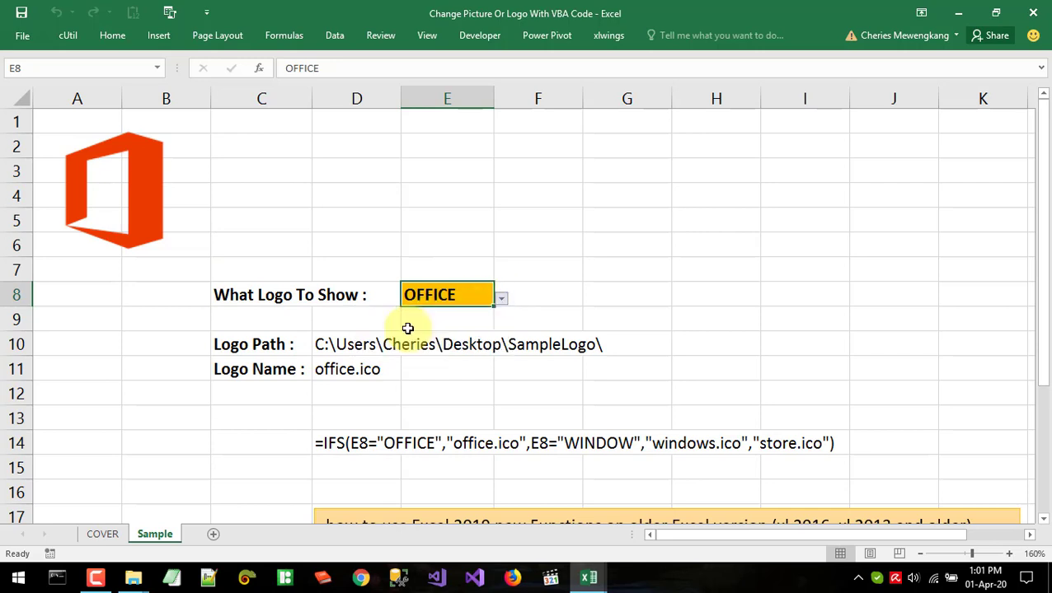
pyautogui.click(501, 300)
pyautogui.click(429, 347)
pyautogui.click(501, 300)
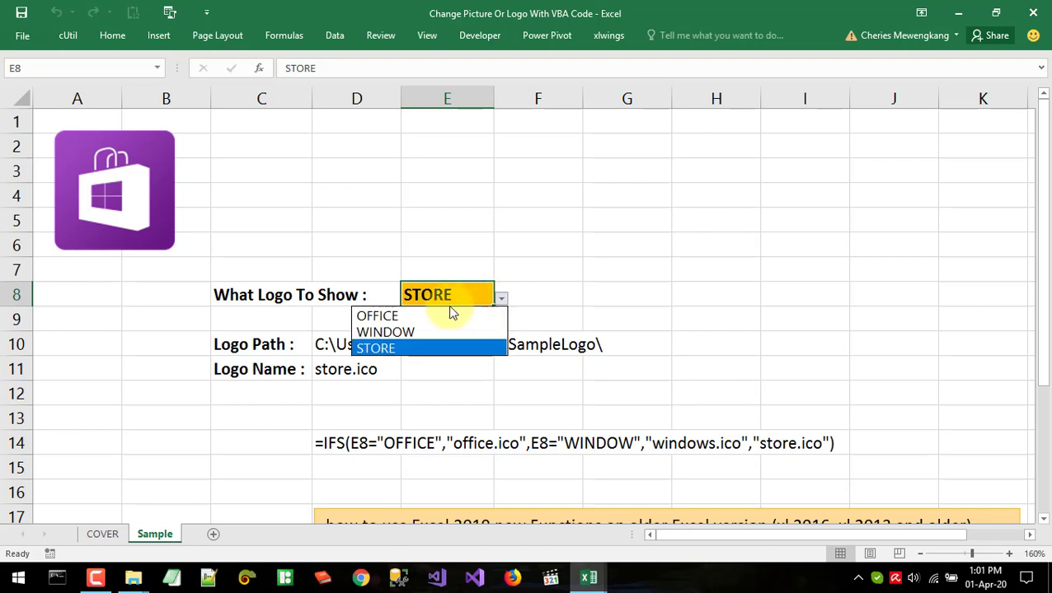
pyautogui.click(450, 303)
# Switch E8 to OFFICE, WINDOW, STORE and back to OFFICE, checking each logo.
pyautogui.click(426, 317)
pyautogui.click(501, 300)
pyautogui.click(443, 331)
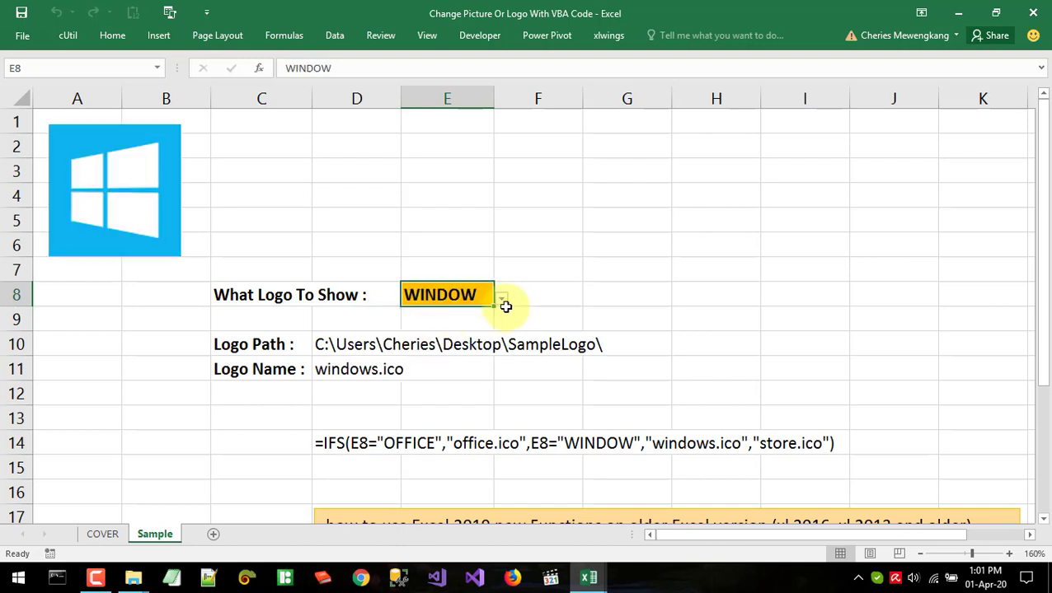
pyautogui.click(501, 300)
pyautogui.click(430, 348)
pyautogui.click(501, 300)
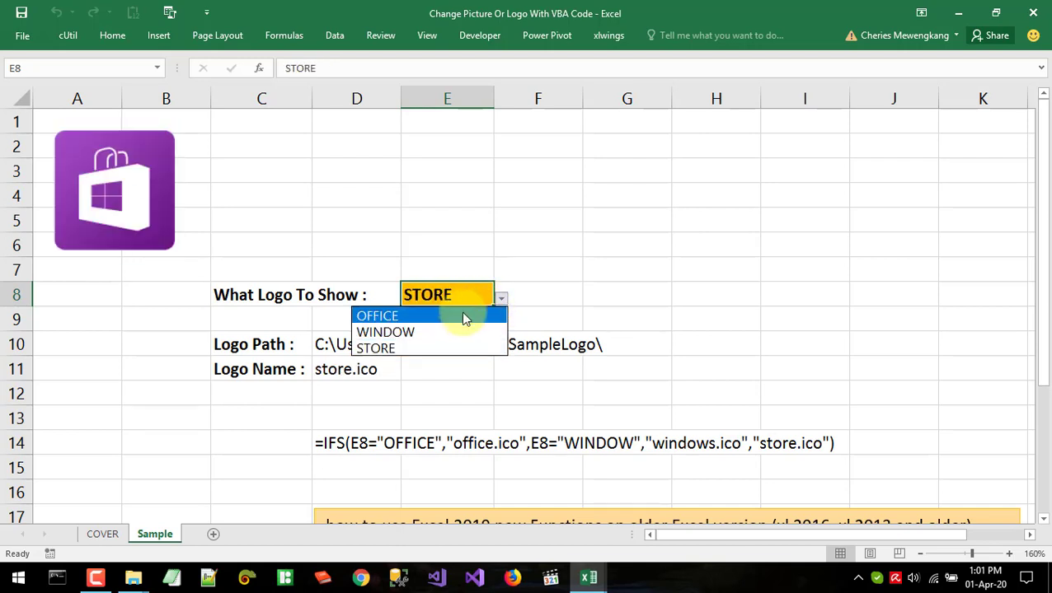
pyautogui.click(400, 317)
# Pick WINDOW, STORE and finally OFFICE in E8, leaving the Office logo displayed.
pyautogui.click(501, 300)
pyautogui.click(476, 330)
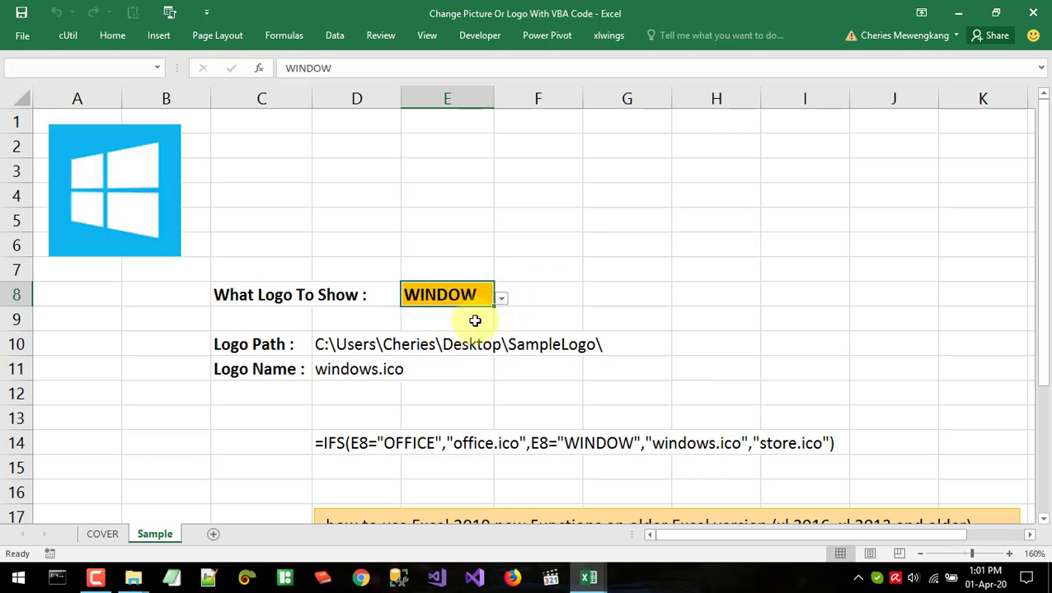
pyautogui.click(501, 300)
pyautogui.click(432, 347)
pyautogui.click(501, 300)
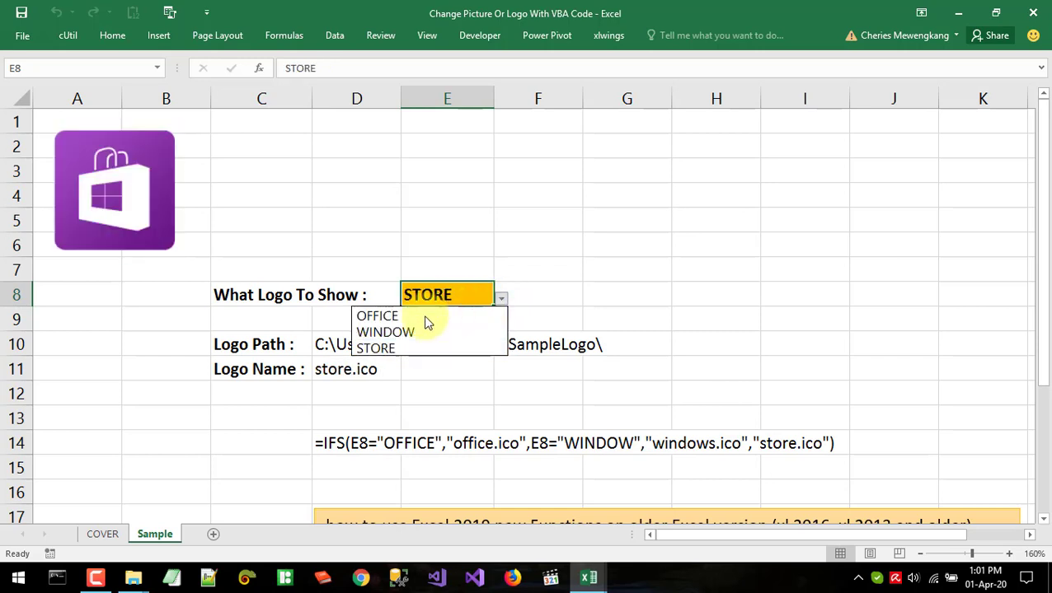
pyautogui.click(426, 316)
pyautogui.click(416, 193)
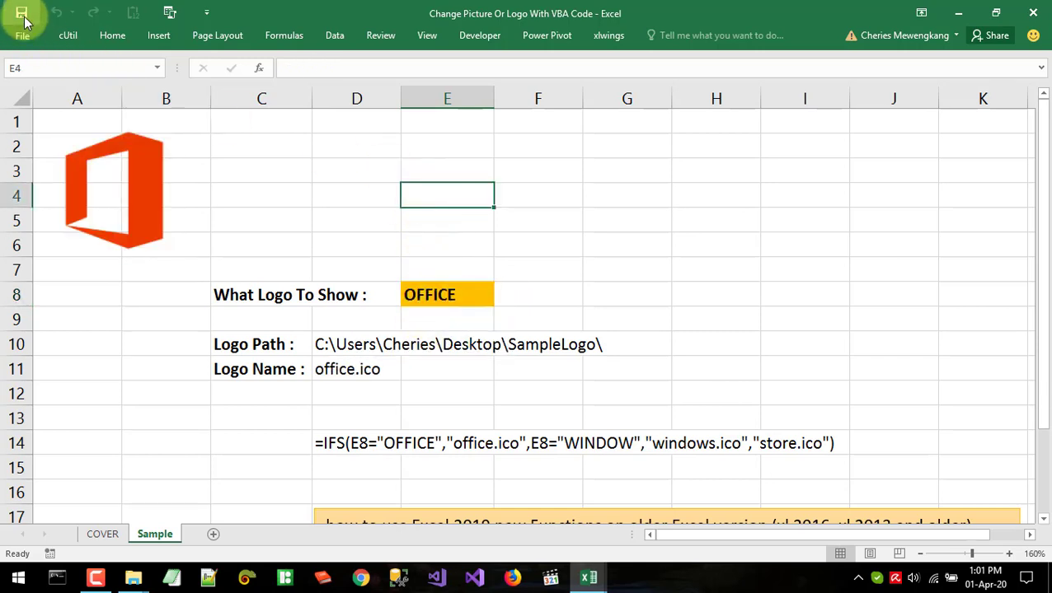
pyautogui.click(383, 164)
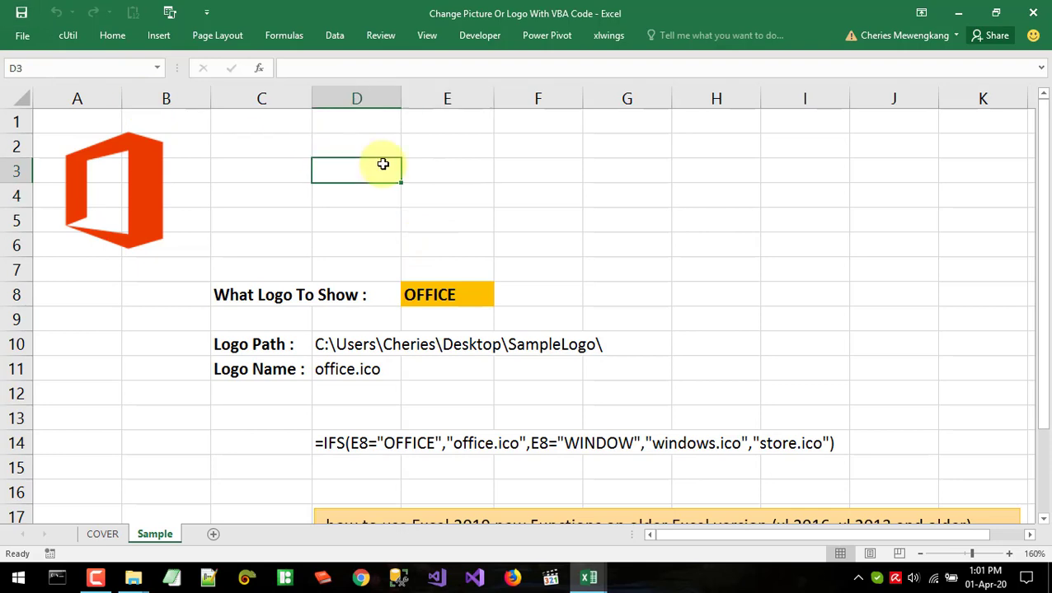
# Visit the COVER sheet, then back on Sample retest E8 with WINDOW, STORE and OFFICE.
pyautogui.click(107, 534)
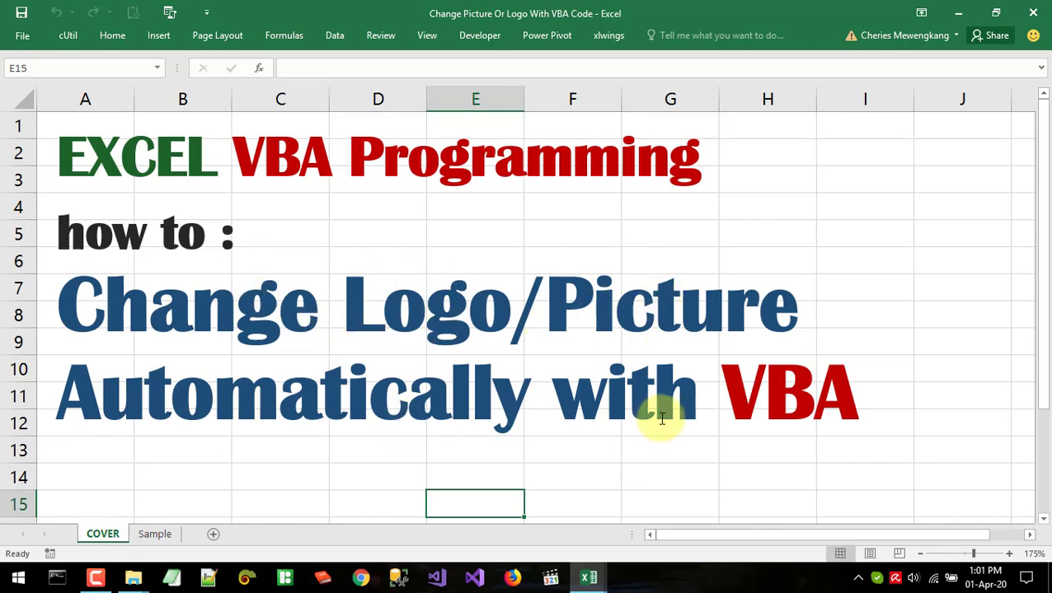
pyautogui.click(160, 536)
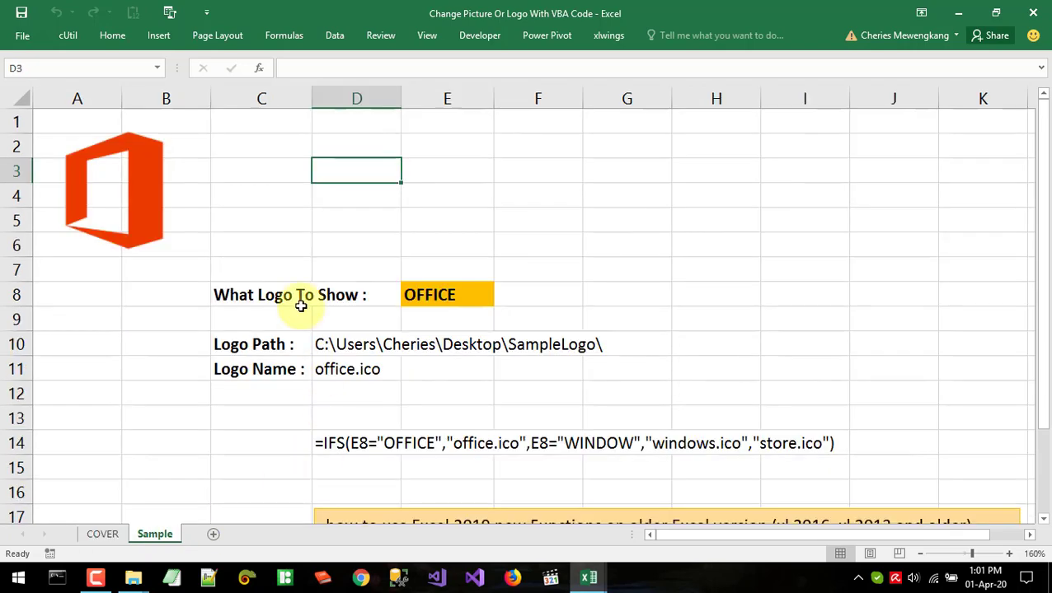
pyautogui.click(449, 301)
pyautogui.click(504, 301)
pyautogui.click(448, 331)
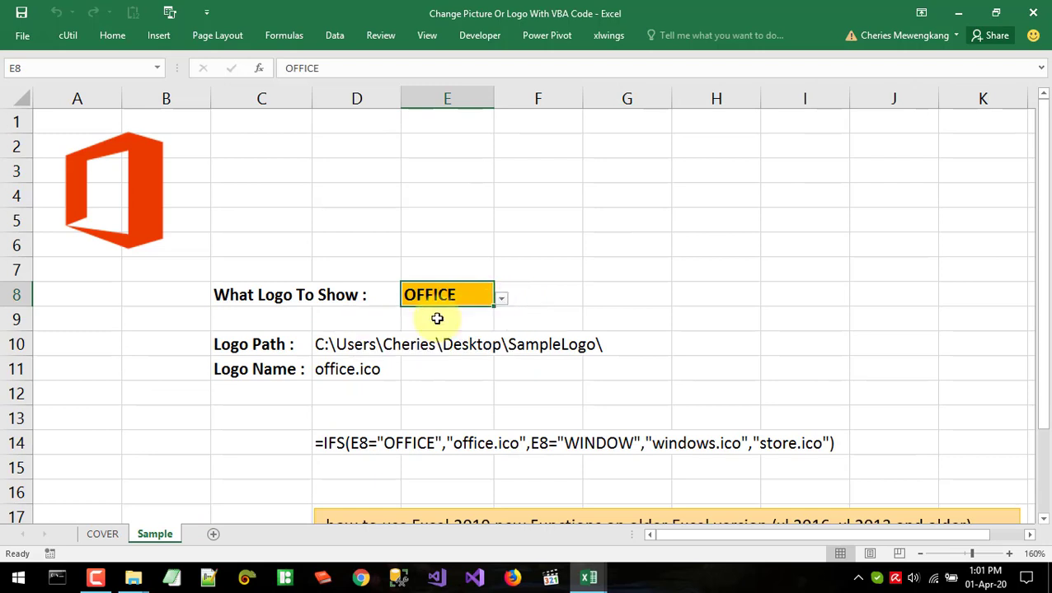
pyautogui.click(502, 301)
pyautogui.click(381, 349)
pyautogui.click(499, 301)
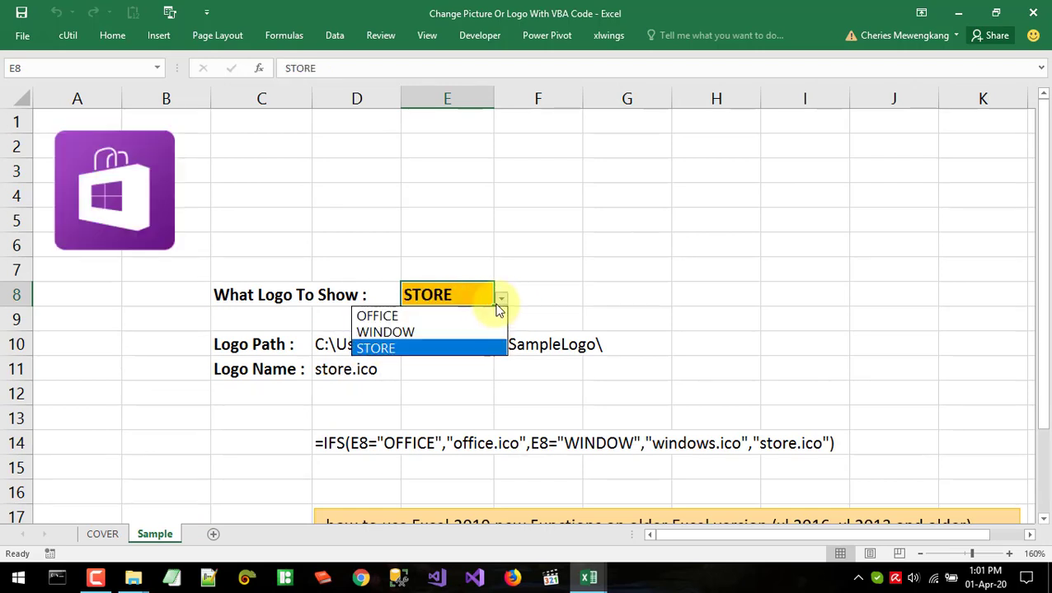
pyautogui.click(402, 318)
# Save the workbook with E8 on OFFICE and office.ico showing the Office logo.
pyautogui.click(544, 267)
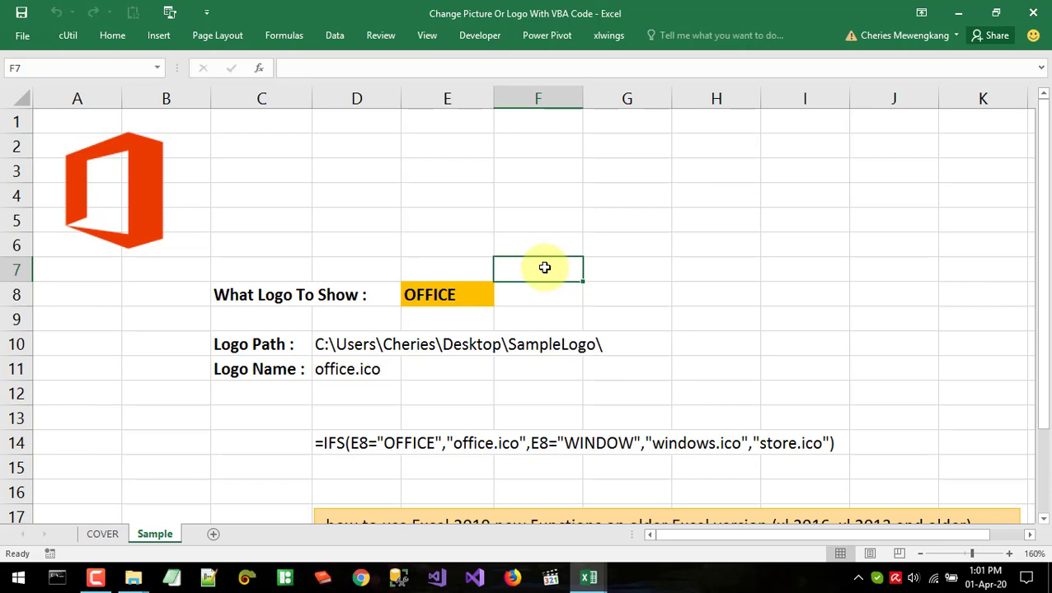
pyautogui.click(439, 194)
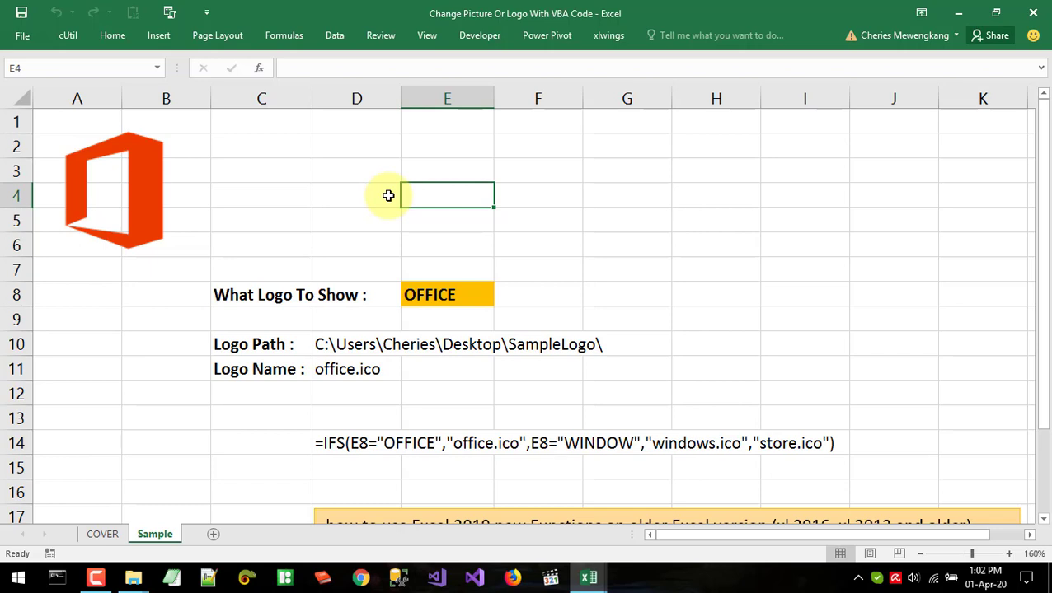
pyautogui.click(441, 235)
pyautogui.click(433, 221)
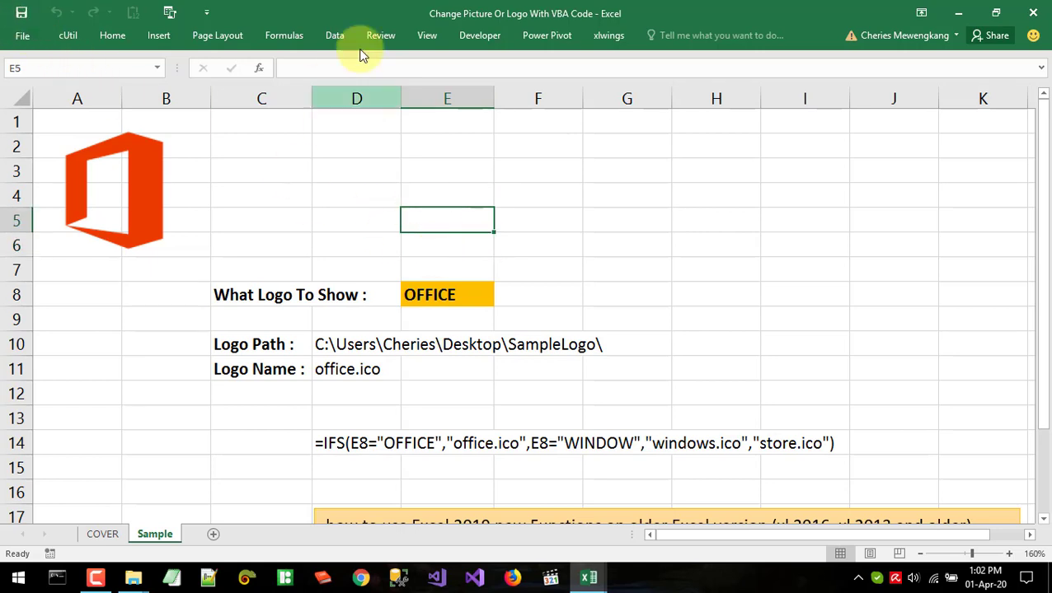
pyautogui.click(436, 194)
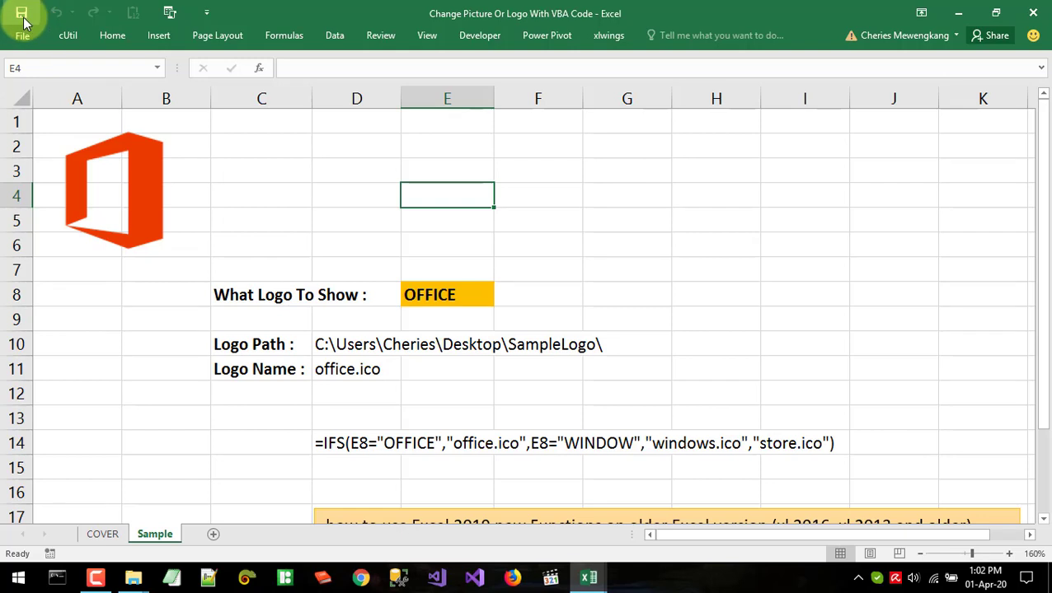
pyautogui.click(22, 13)
pyautogui.click(373, 235)
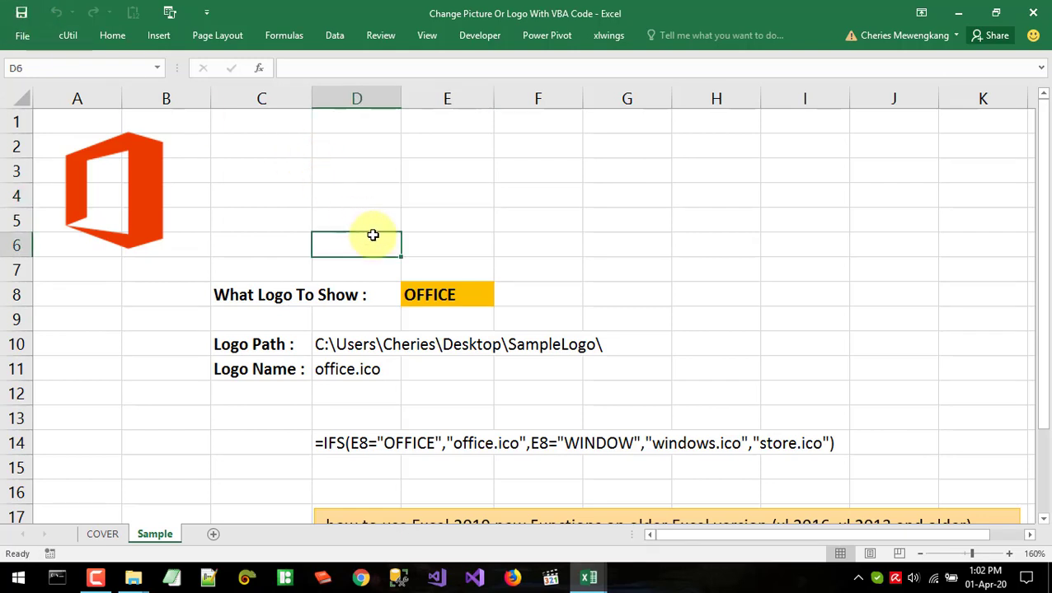